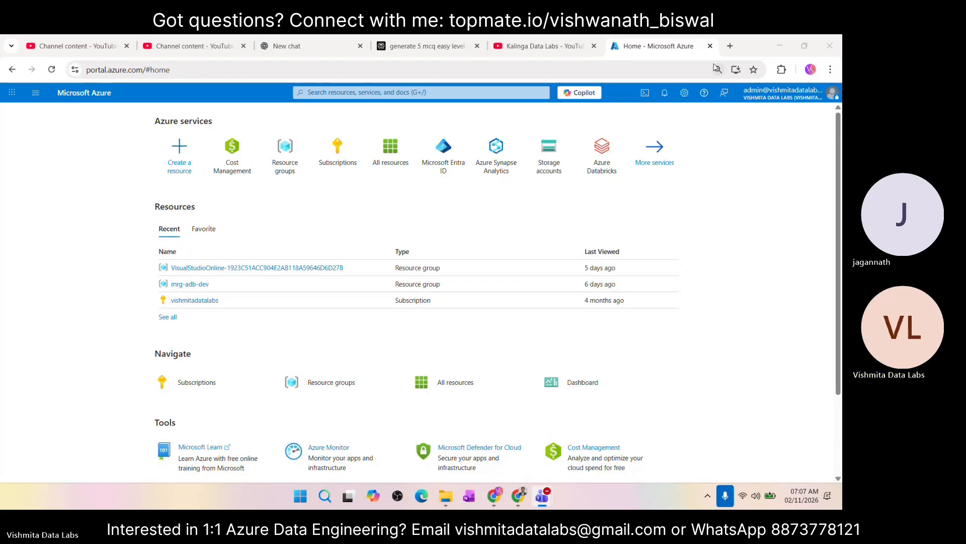
# Step: Close the current Azure portal tab and switch to the incognito browser window that has the Azure portal home page open
pyautogui.click(710, 46)
pyautogui.click(710, 46)
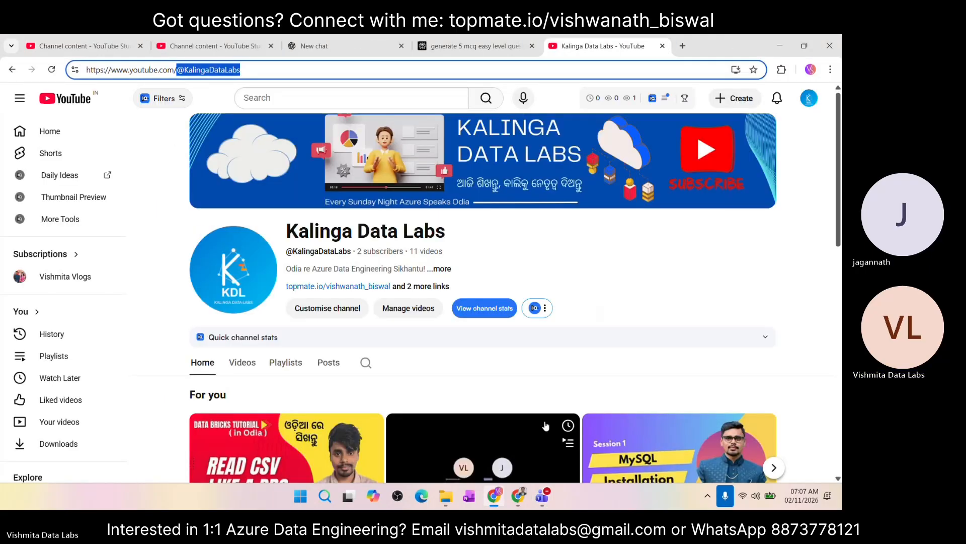
pyautogui.moveTo(519, 493)
pyautogui.click(561, 434)
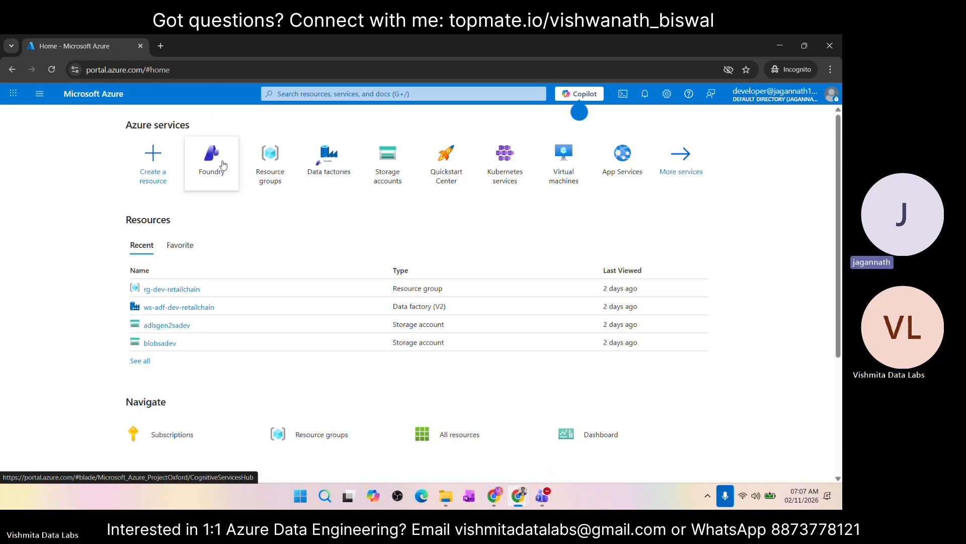
# Step: Open the resource groups list and review the resources in rg-qa-retailchain, rg-prod-retailchain and rg-dev-retailchain
pyautogui.moveTo(223, 165)
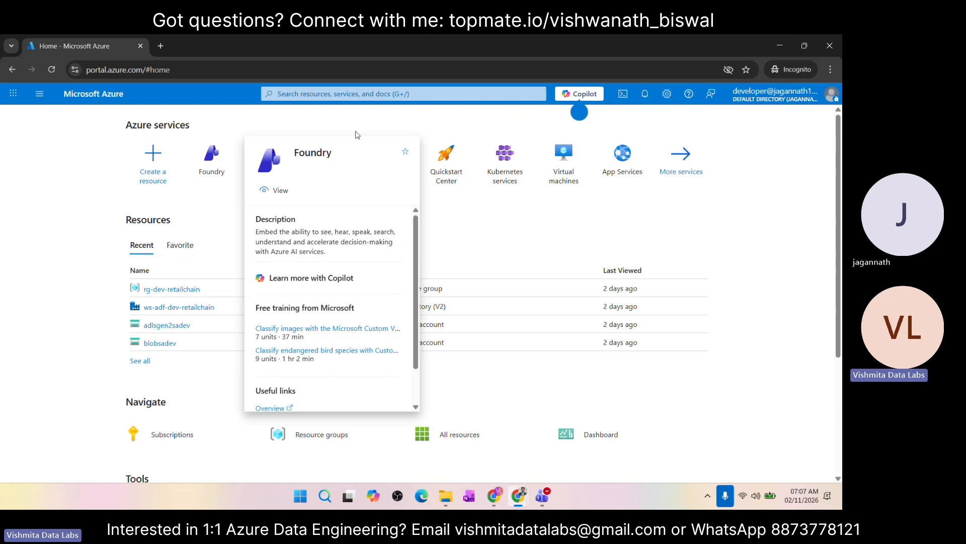
pyautogui.click(275, 170)
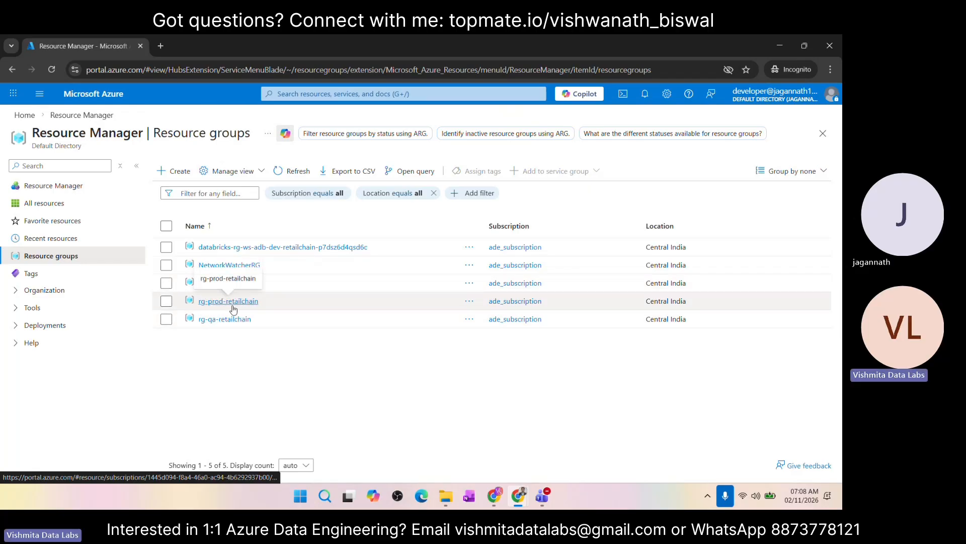
pyautogui.click(222, 320)
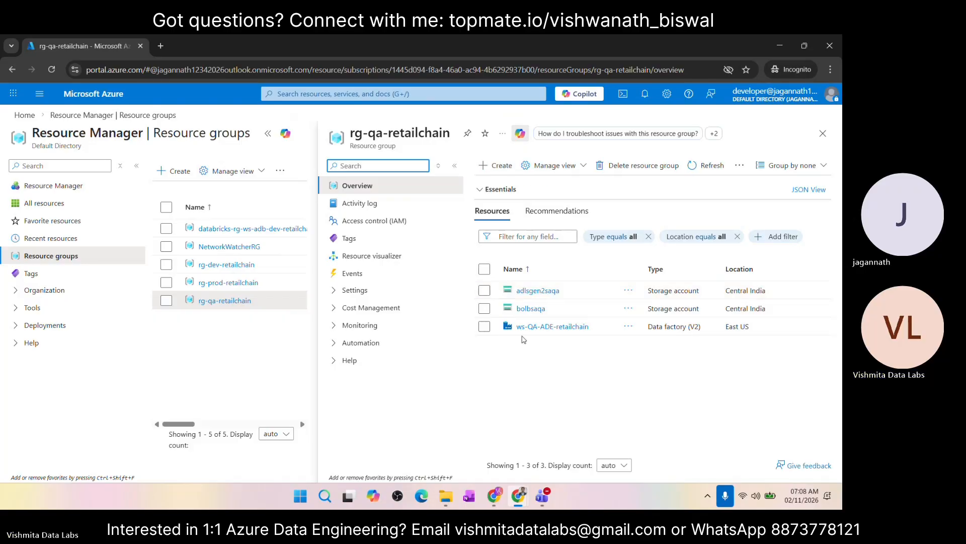
pyautogui.click(228, 283)
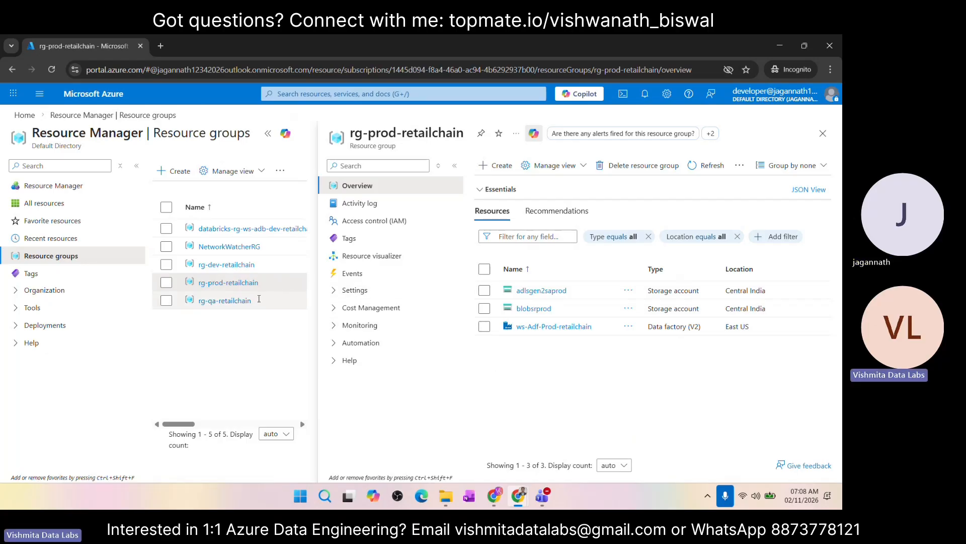
pyautogui.click(225, 301)
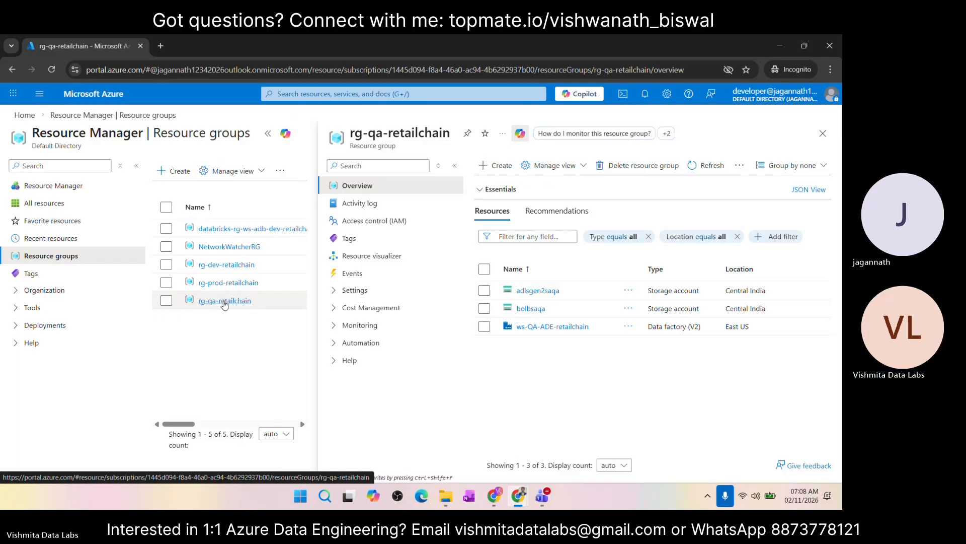
pyautogui.click(216, 267)
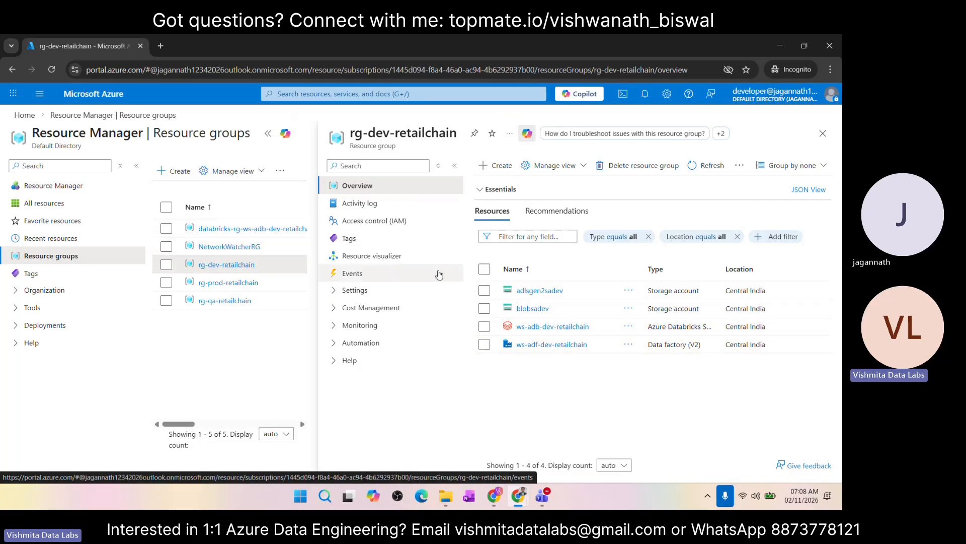
# Step: Return to the portal home, open the ws-adf-dev-retailchain data factory from the data factories list and launch its studio
pyautogui.click(16, 118)
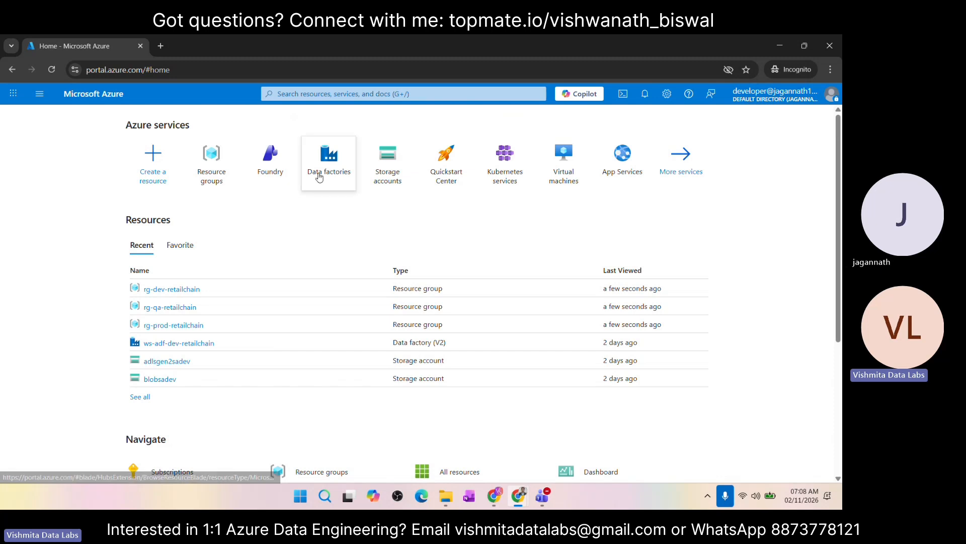
pyautogui.moveTo(339, 172)
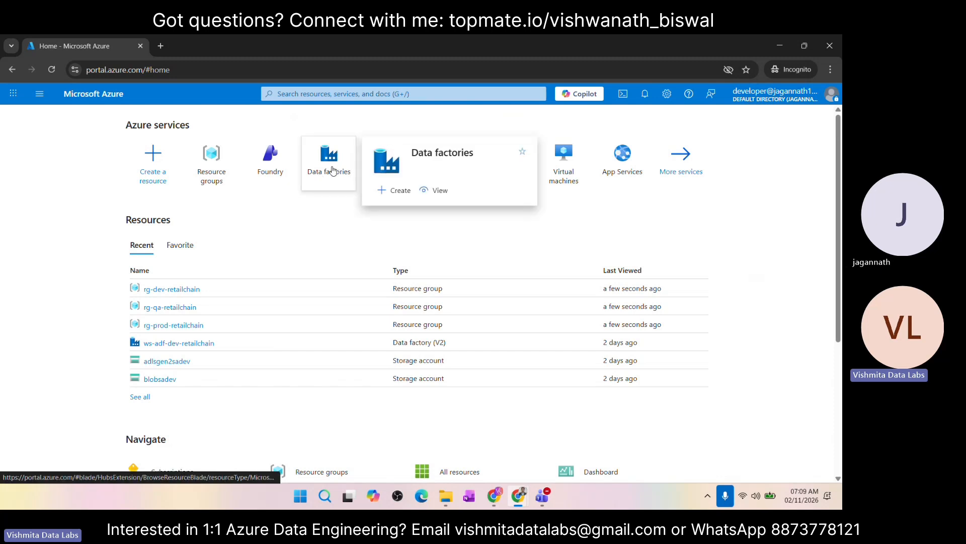
pyautogui.click(303, 94)
pyautogui.click(15, 227)
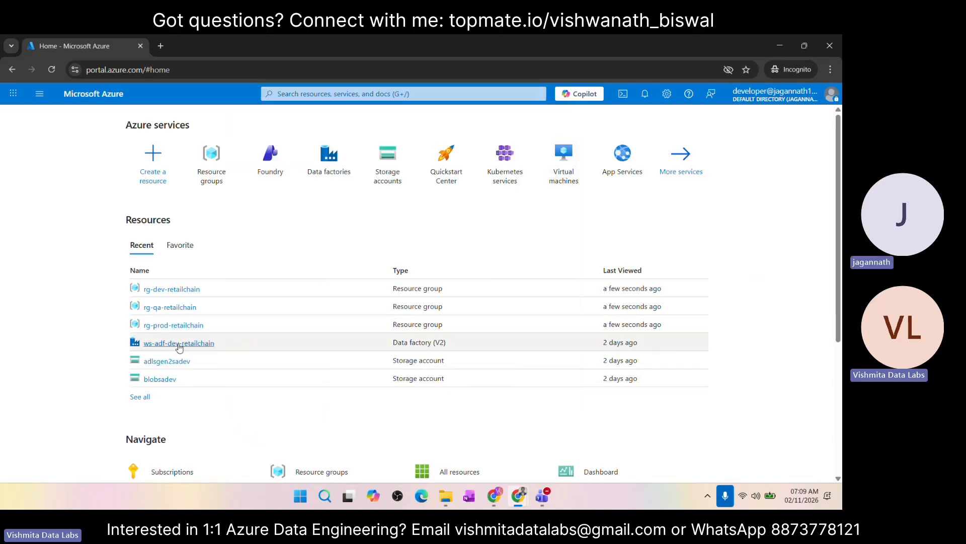
pyautogui.click(323, 165)
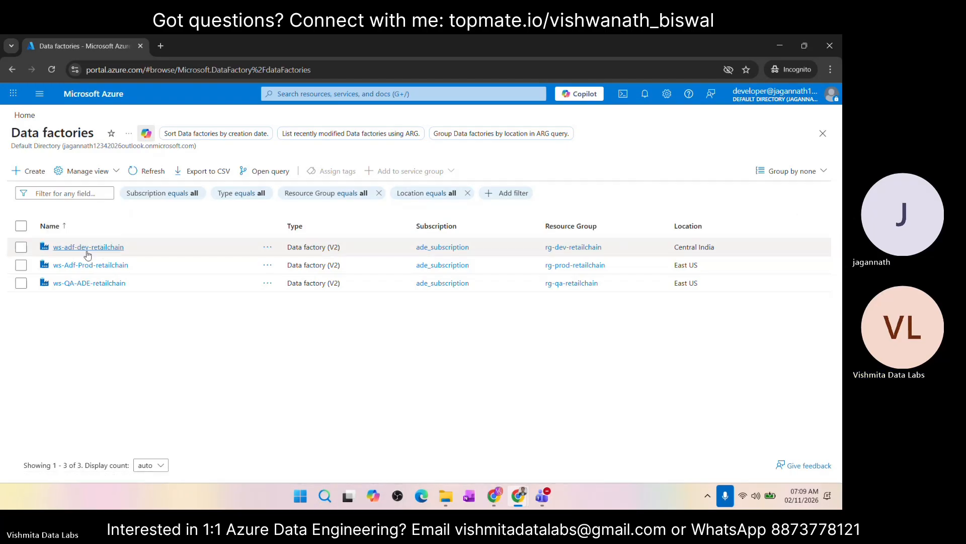
pyautogui.click(70, 248)
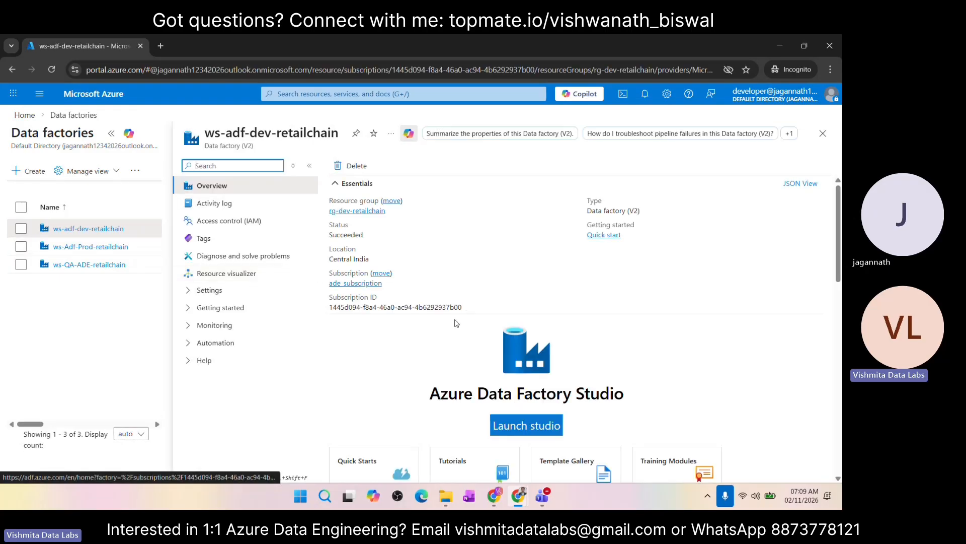
pyautogui.click(522, 432)
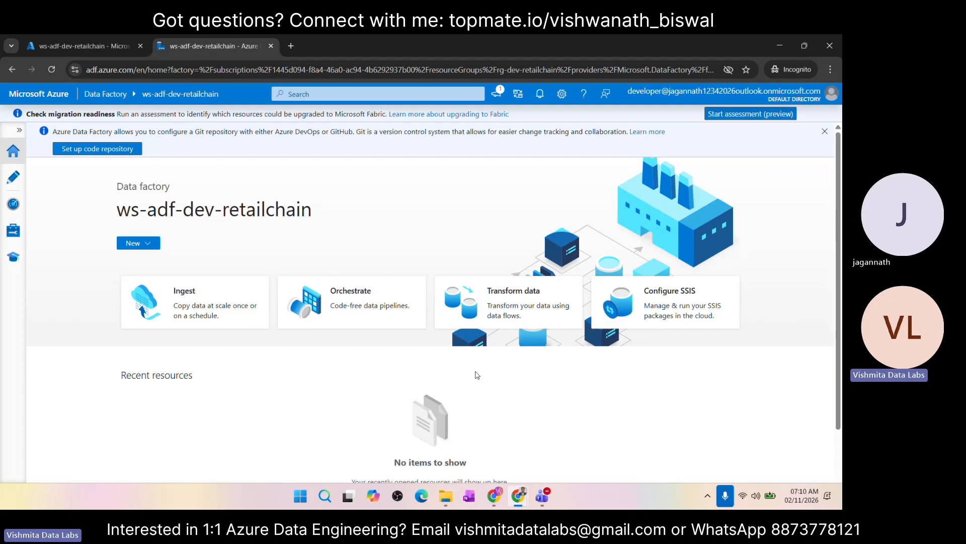
# Step: Open the factory's authoring workspace and expand the Pipelines, Datasets, Data flows and Power Query resource groups
pyautogui.scroll(-2, 453, 342)
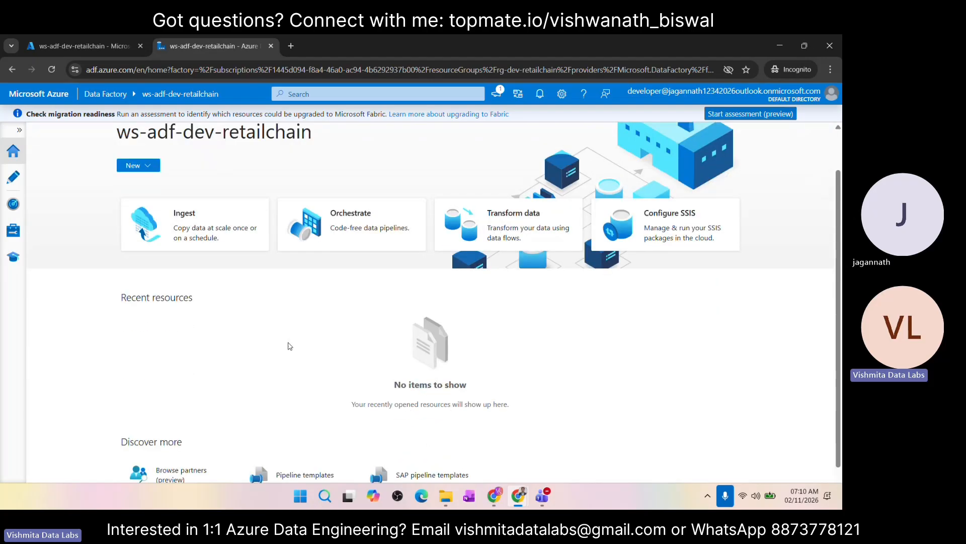
pyautogui.scroll(2, 290, 345)
pyautogui.click(14, 177)
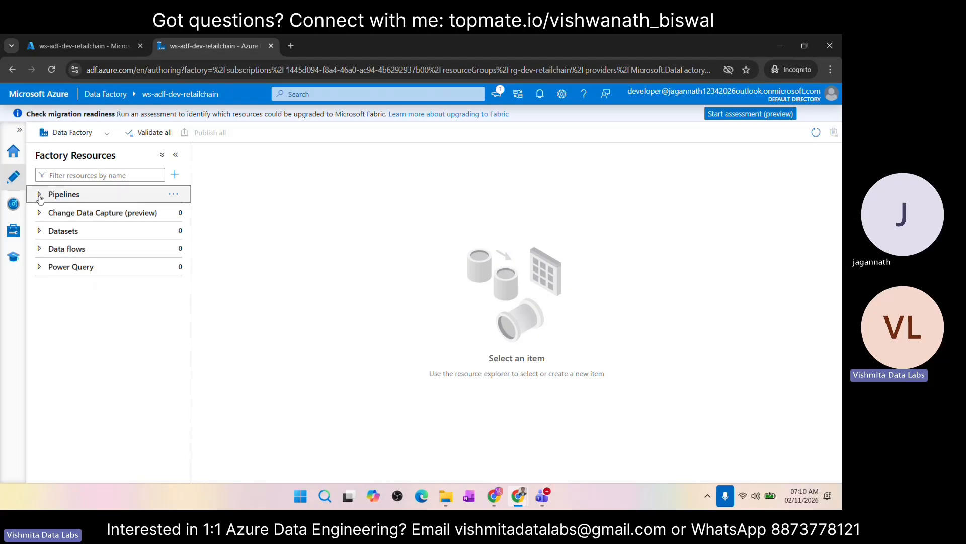
pyautogui.click(40, 234)
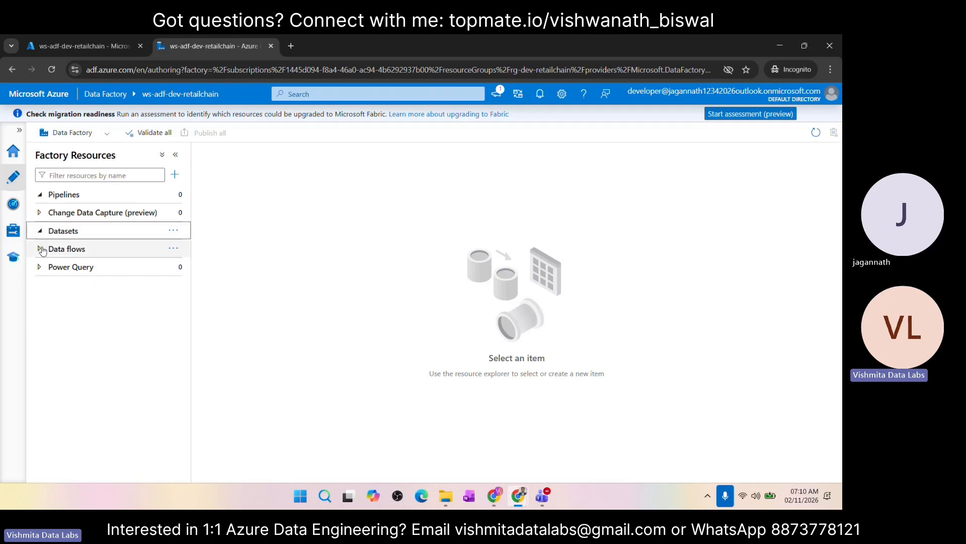
pyautogui.click(41, 249)
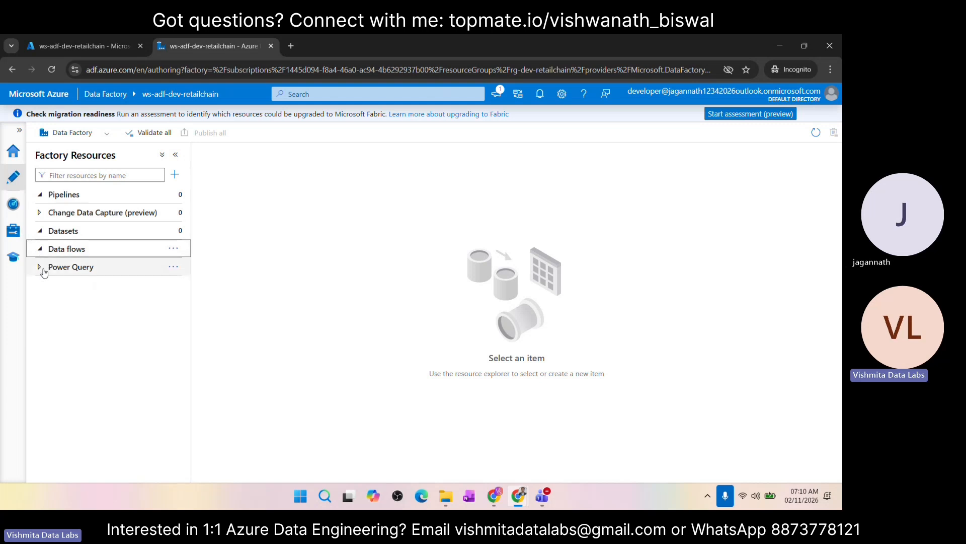
pyautogui.click(44, 268)
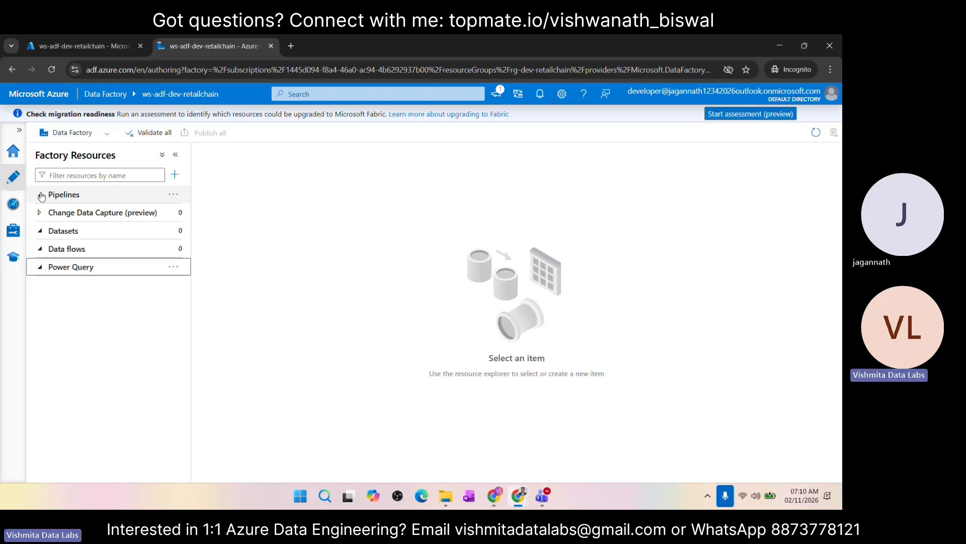
# Step: Review the factory's monitoring pages for pipeline runs, trigger runs and Change Data Capture
pyautogui.click(14, 204)
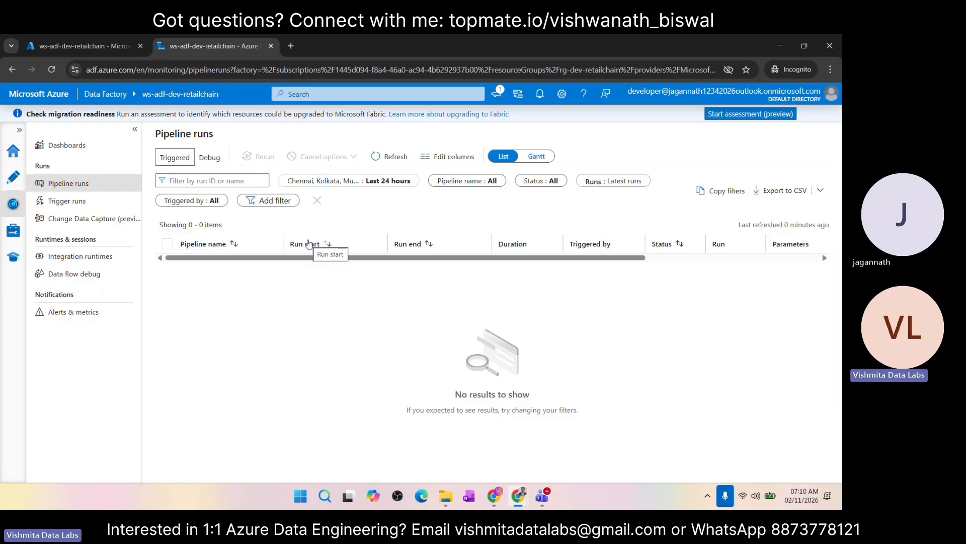
pyautogui.click(74, 206)
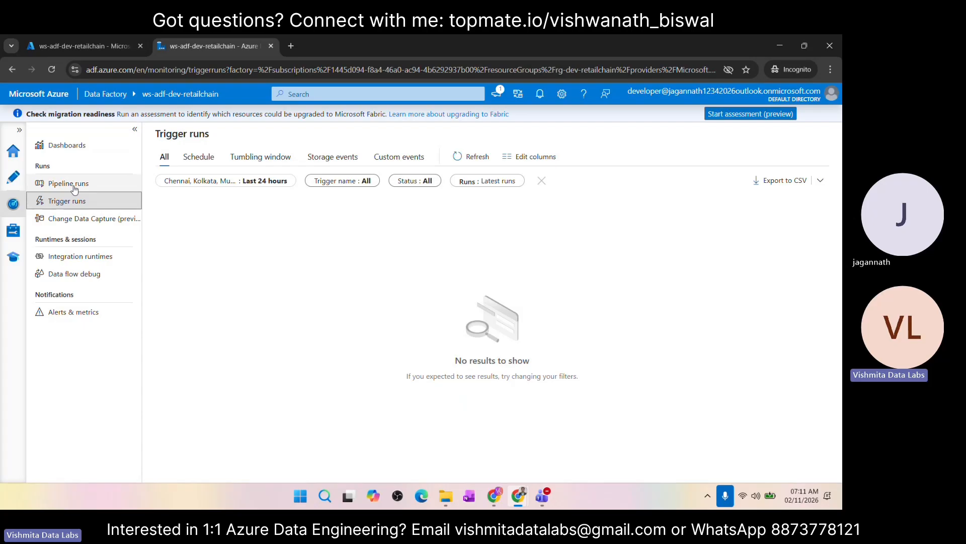
pyautogui.click(79, 220)
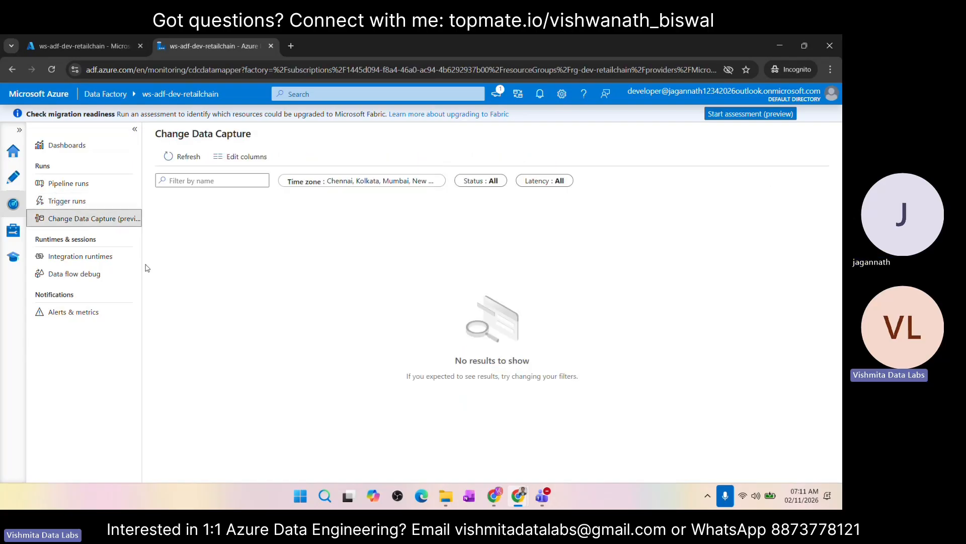
# Step: Examine the monitored integration runtimes, filtering them by Self-Hosted, All, Azure, Azure-SSIS and Airflow
pyautogui.click(92, 259)
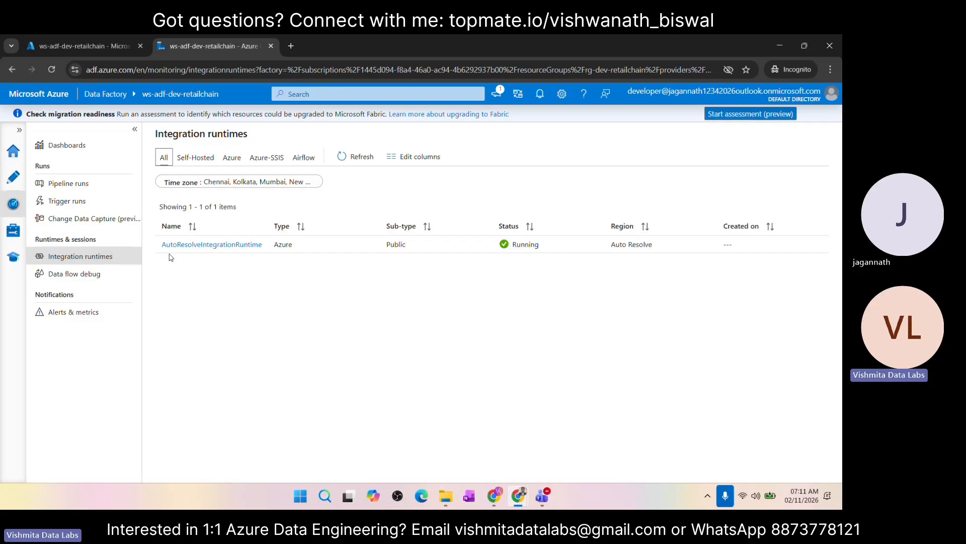
pyautogui.click(191, 160)
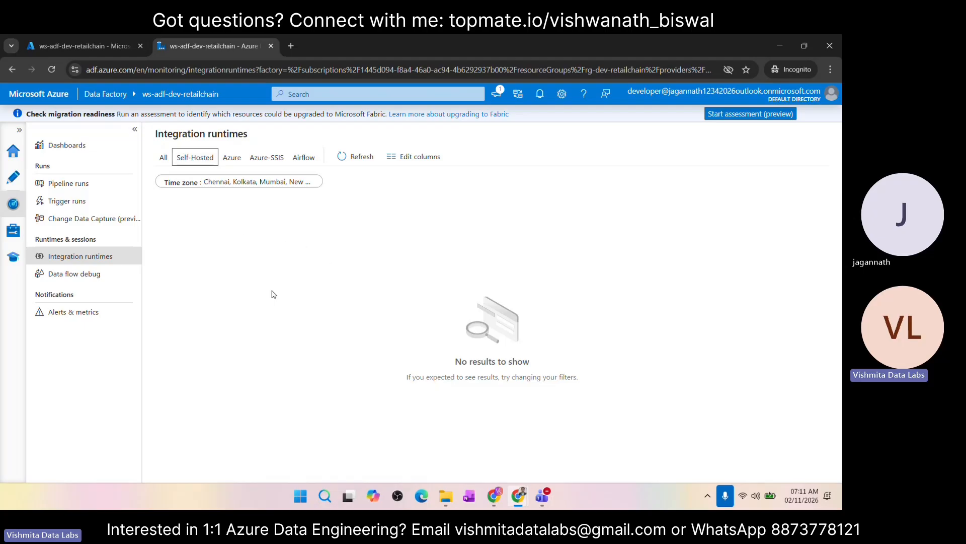
pyautogui.click(163, 157)
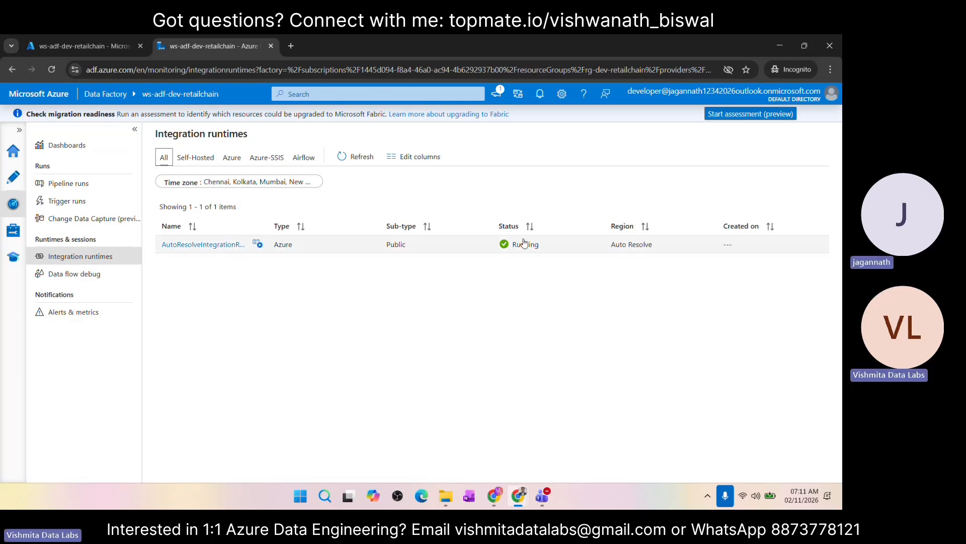
pyautogui.click(225, 158)
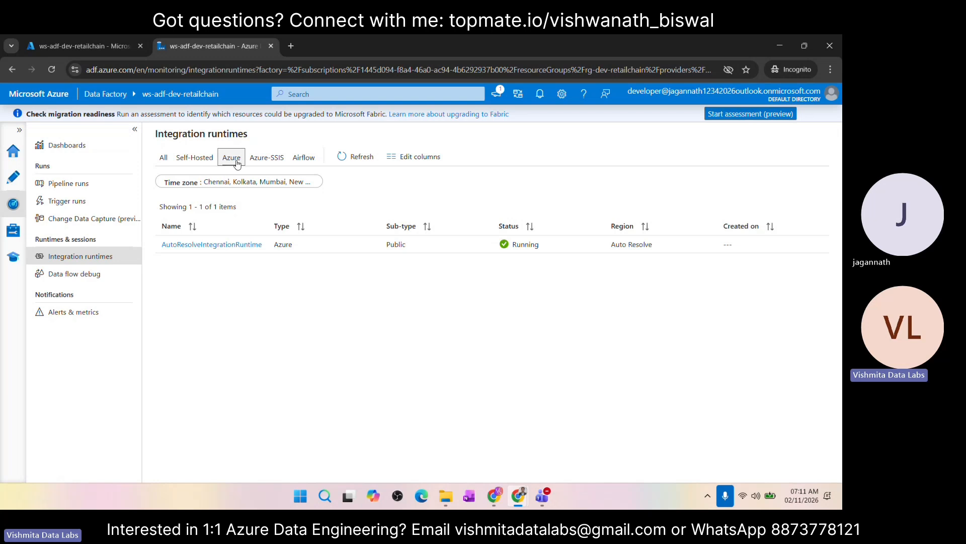
pyautogui.click(271, 161)
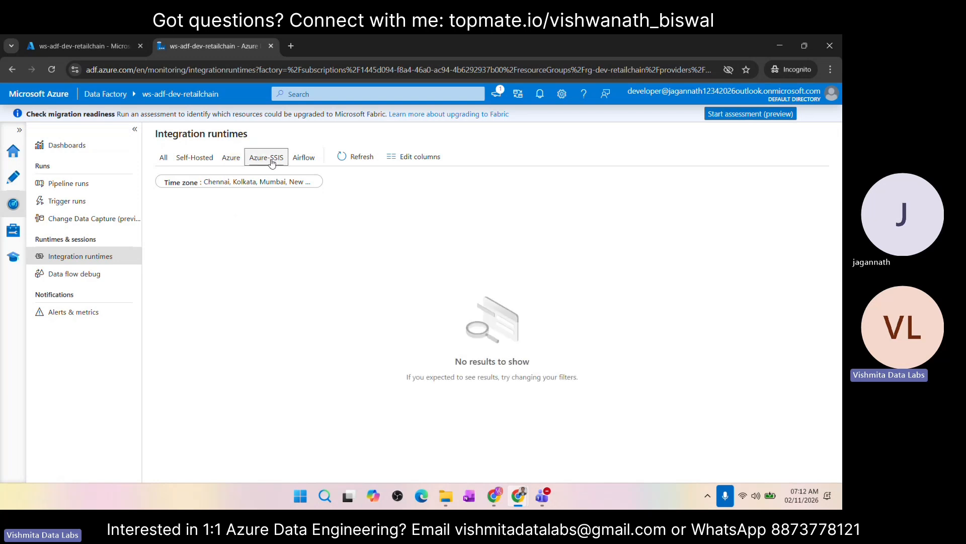
pyautogui.click(304, 160)
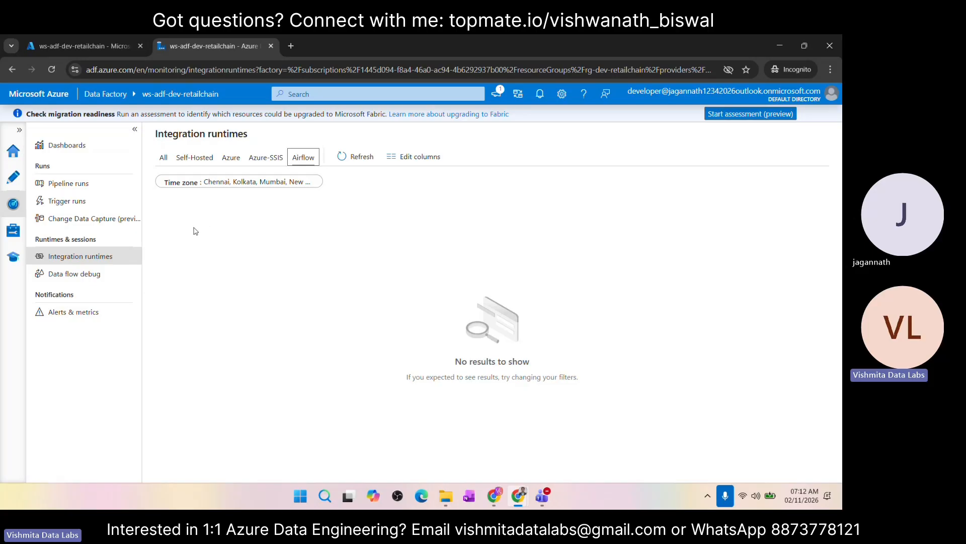
# Step: View the active data flow debug sessions and the Alerts & metrics page in monitoring
pyautogui.click(107, 272)
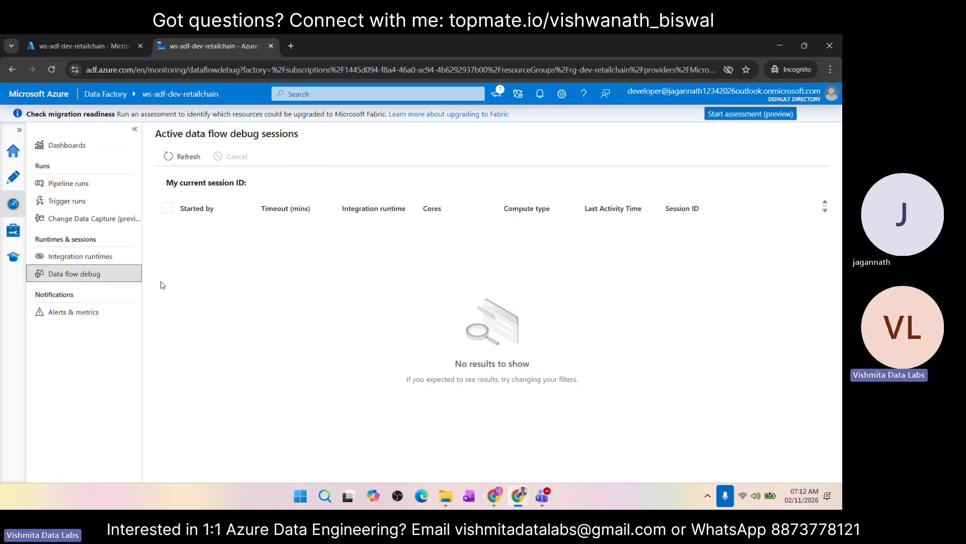
pyautogui.click(70, 321)
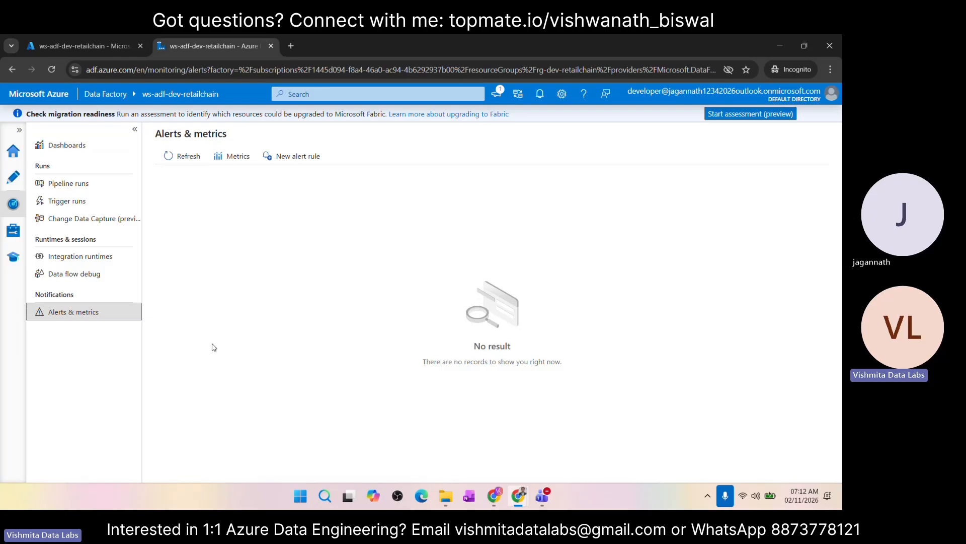
# Step: Review the factory's management pages for linked services, integration runtimes, Microsoft Purview and ADF in Microsoft Fabric
pyautogui.click(14, 231)
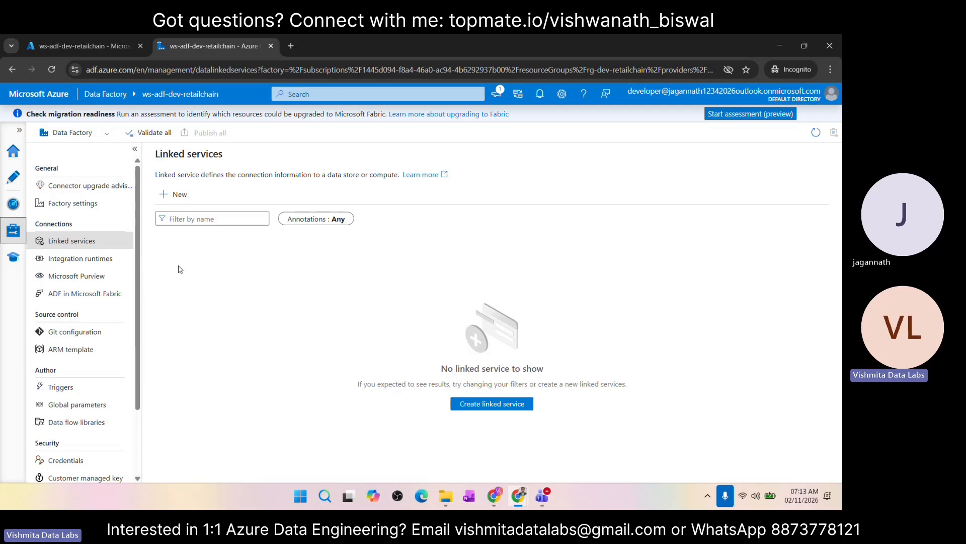
pyautogui.click(82, 260)
pyautogui.click(80, 279)
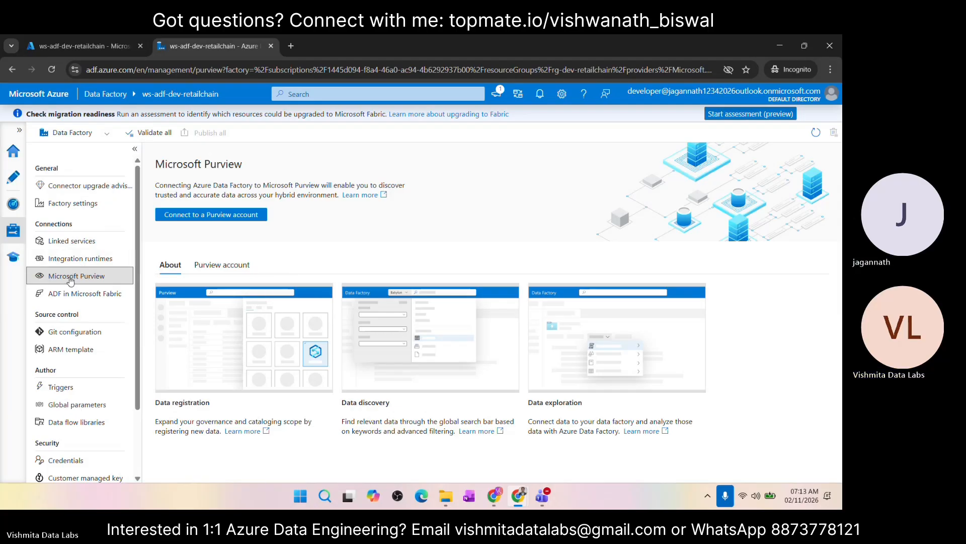
pyautogui.scroll(-1, 70, 281)
pyautogui.click(90, 258)
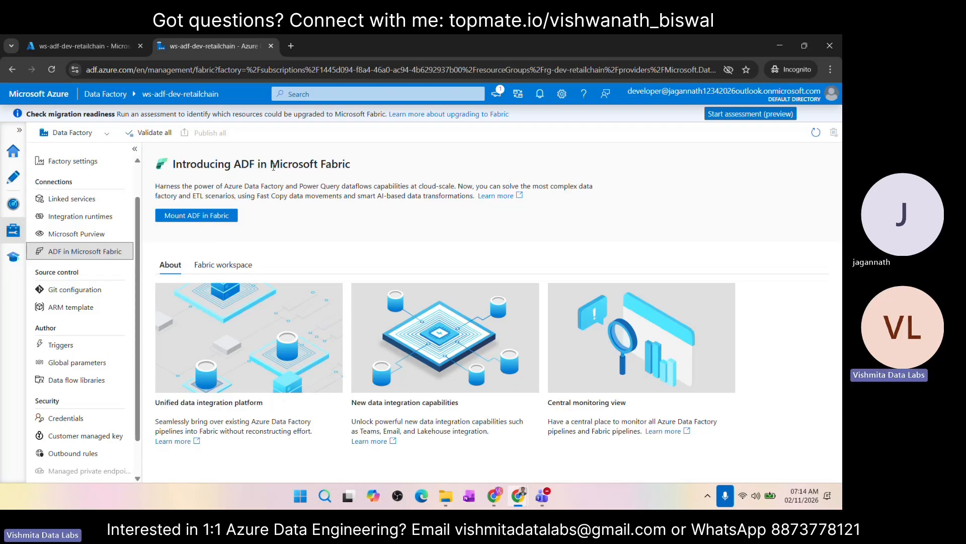
pyautogui.doubleClick(337, 166)
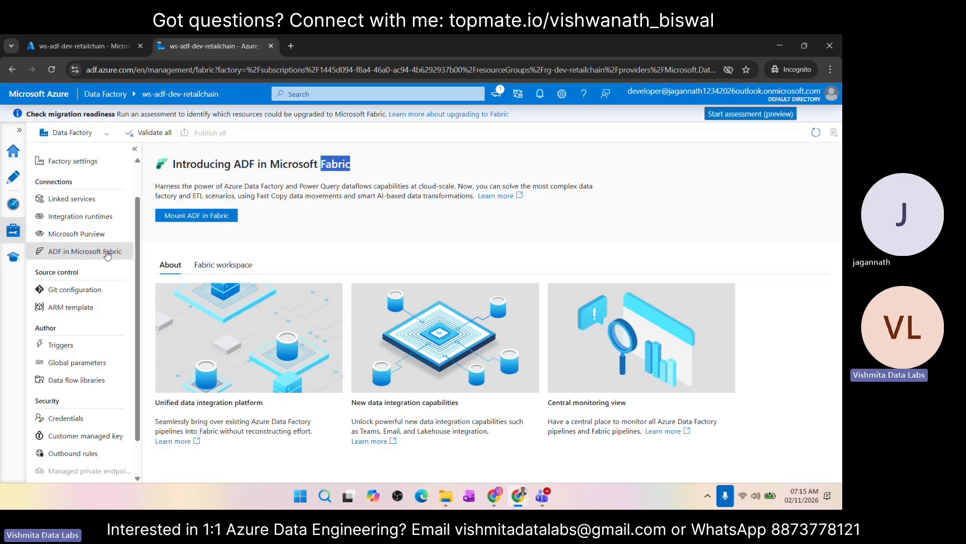
# Step: Search Google for "microsoft fabri" in a new browser tab
pyautogui.click(291, 46)
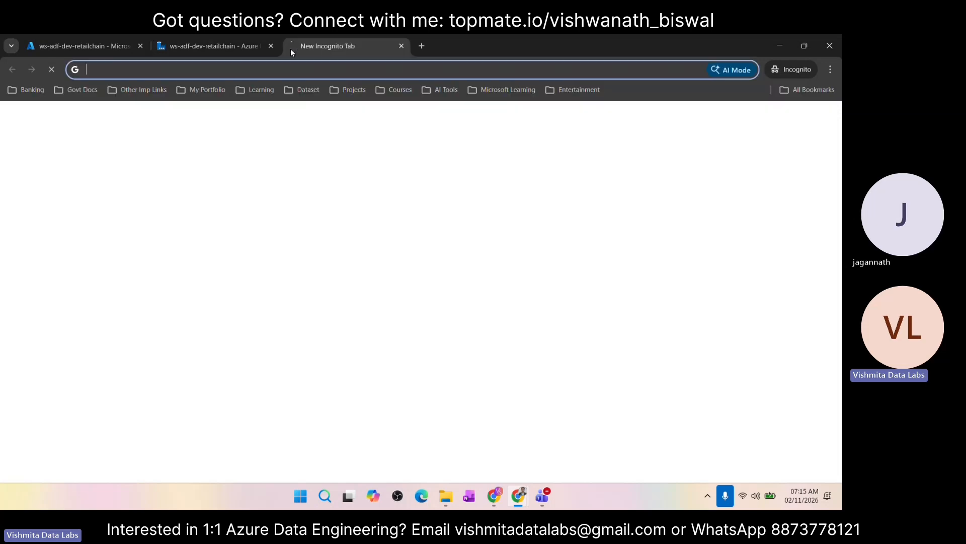
pyautogui.write('m')
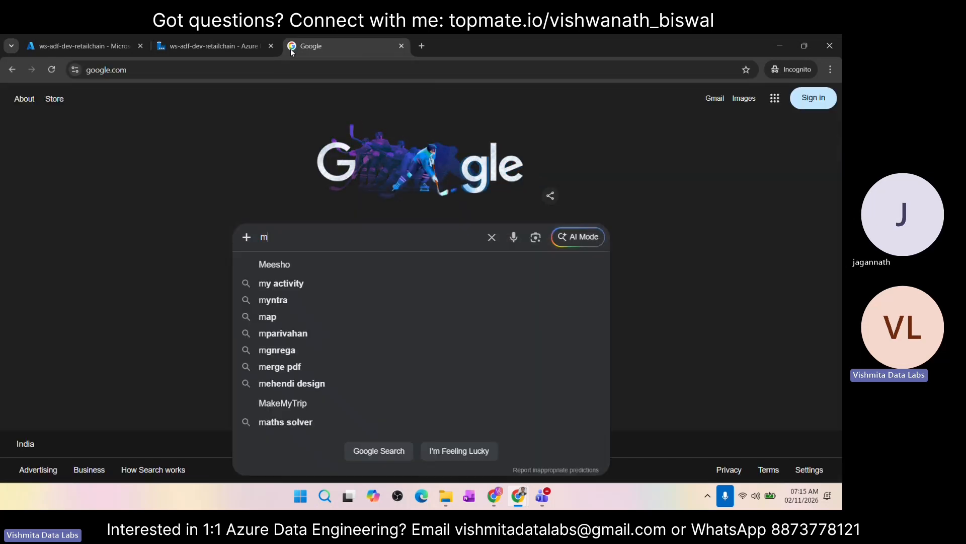
pyautogui.write('icor')
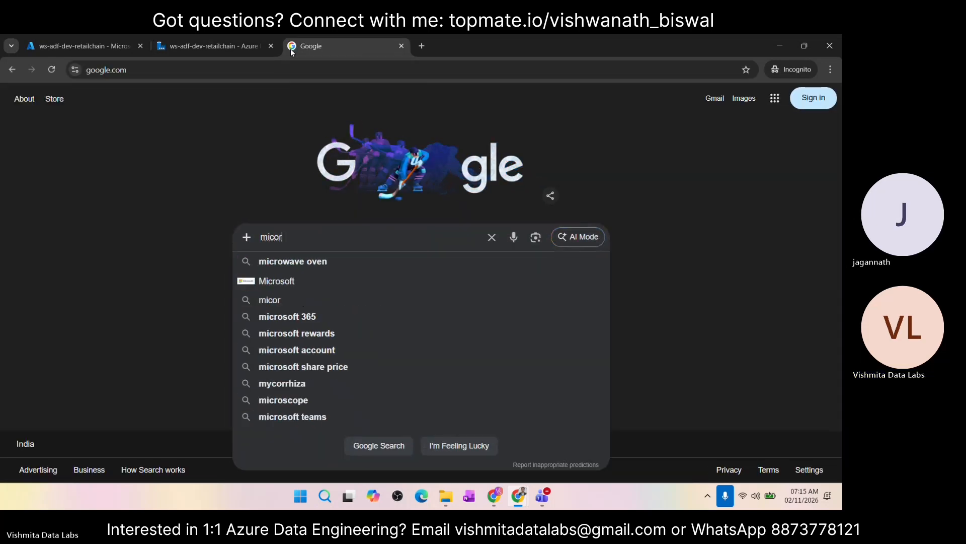
pyautogui.press('BackSpace')
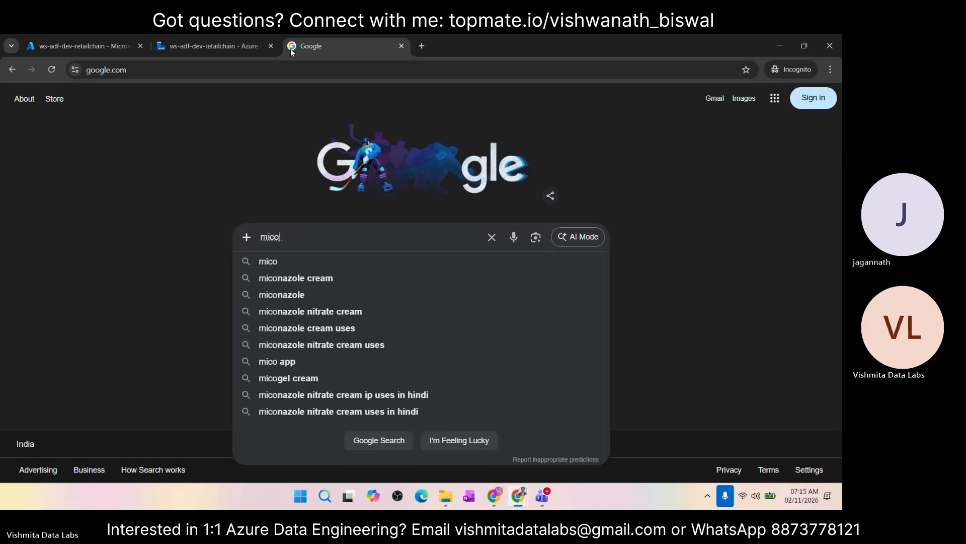
pyautogui.write('roso')
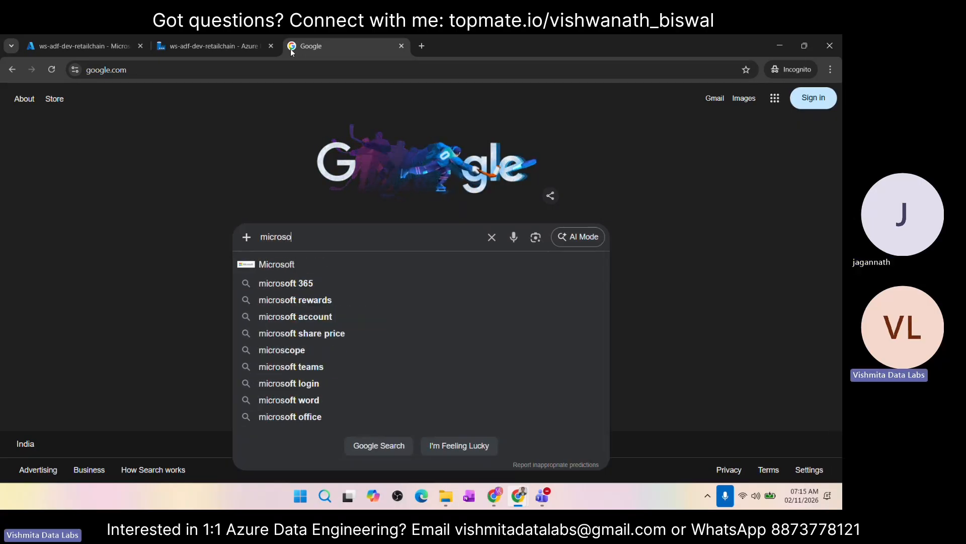
pyautogui.write('t')
pyautogui.press('Num_Lock')
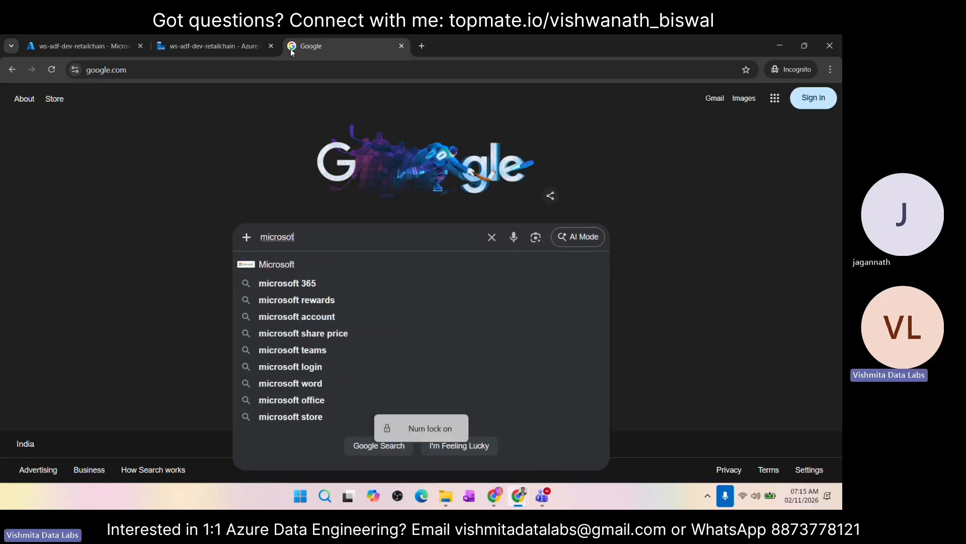
pyautogui.press('BackSpace')
pyautogui.write('ft ')
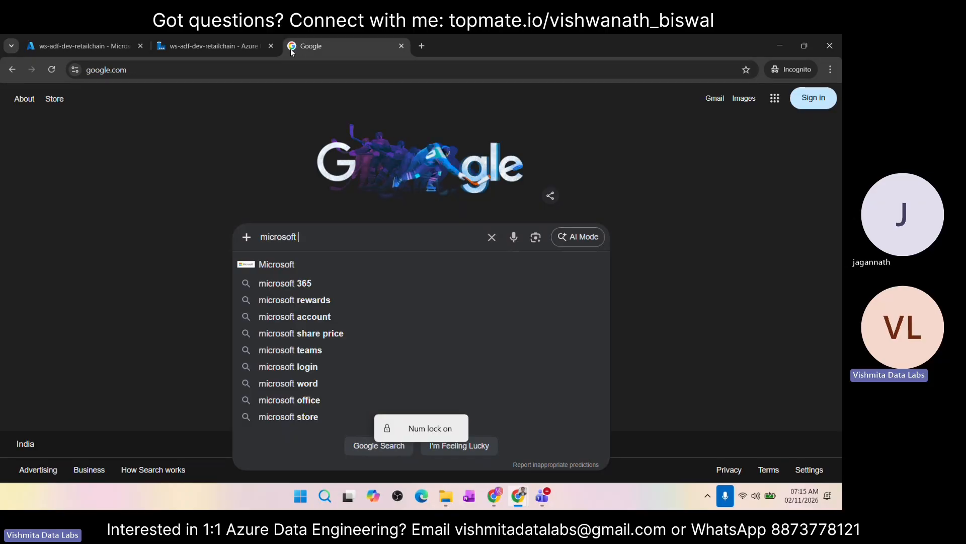
pyautogui.write('fa')
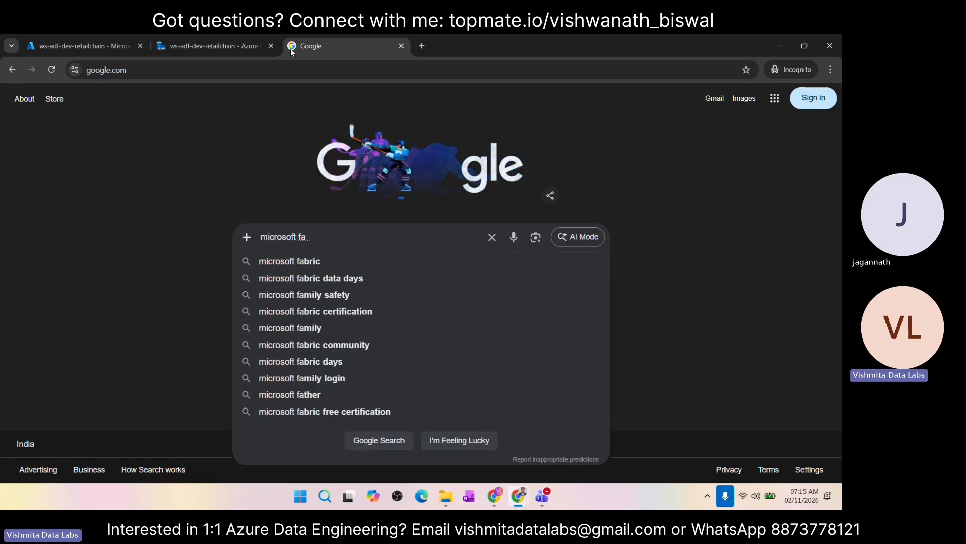
pyautogui.write('bri')
pyautogui.press('Return')
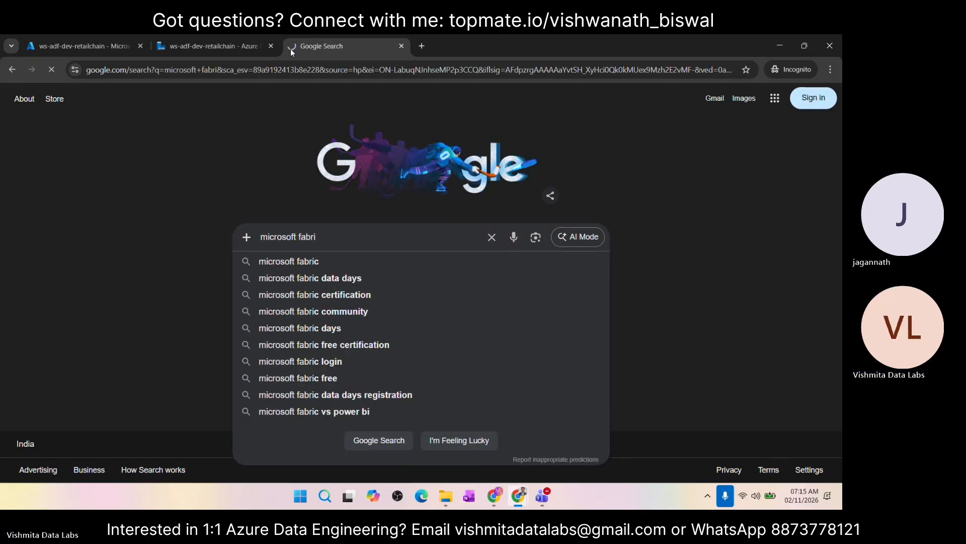
# Step: Look through the full page of Microsoft Fabric search results, including the videos, images and related searches
pyautogui.scroll(-3, 237, 283)
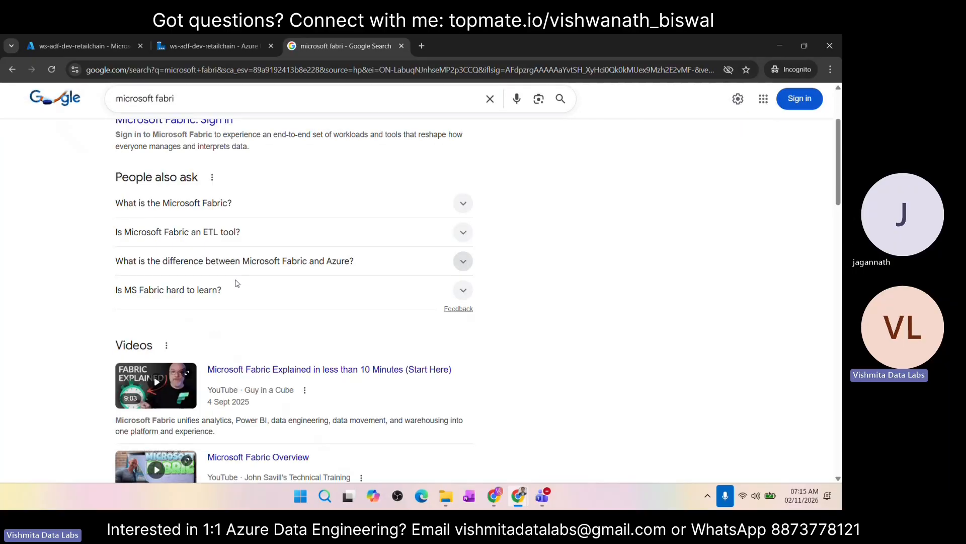
pyautogui.scroll(-6, 236, 284)
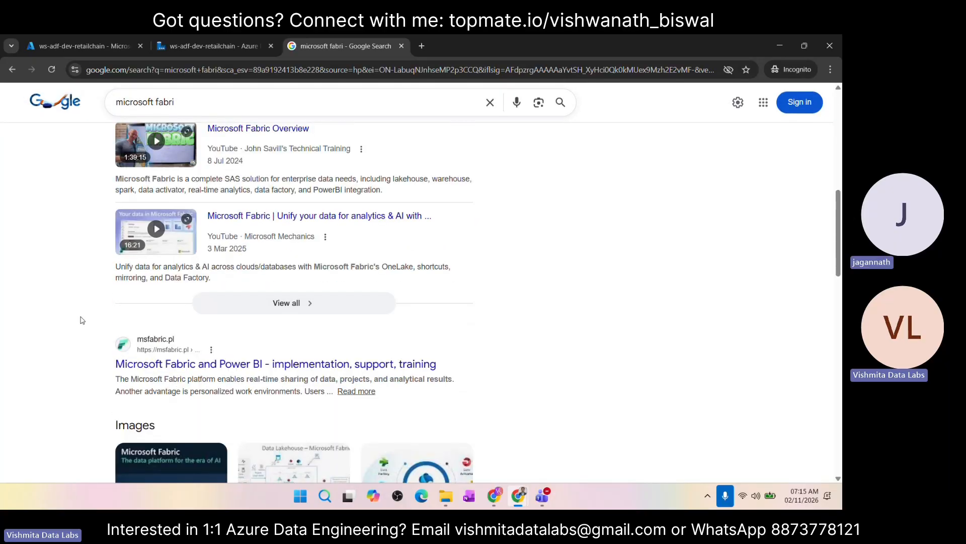
pyautogui.scroll(-2, 82, 320)
pyautogui.scroll(-4, 111, 349)
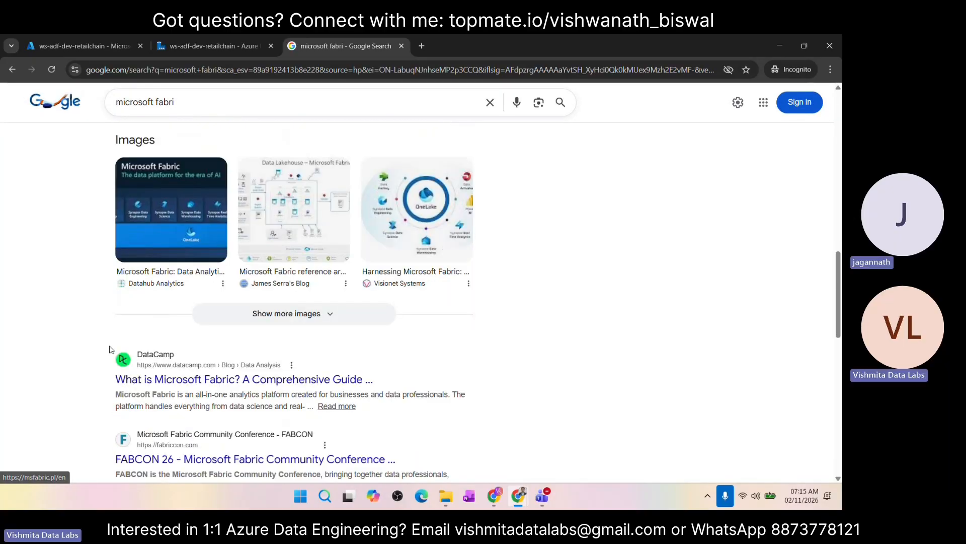
pyautogui.scroll(-8, 110, 349)
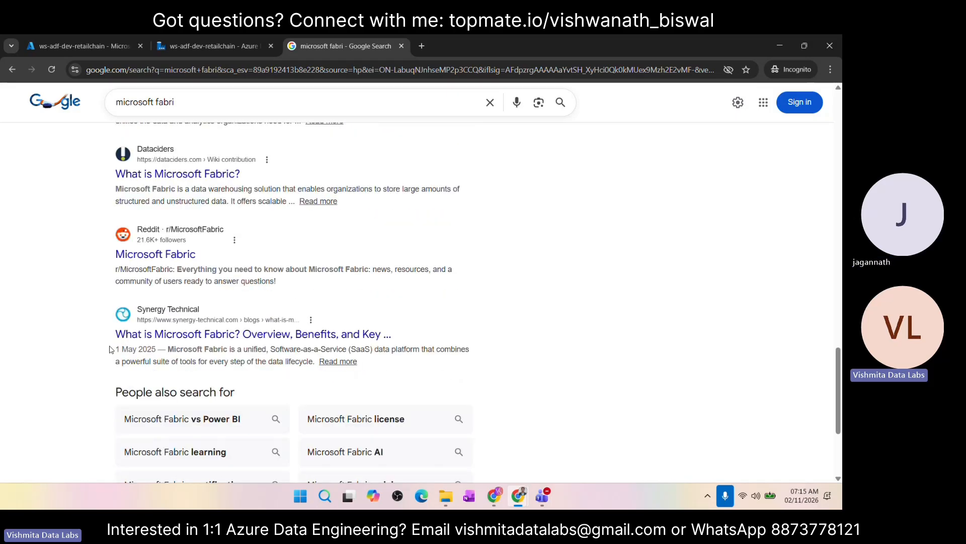
pyautogui.scroll(-3, 111, 348)
pyautogui.scroll(20, 111, 349)
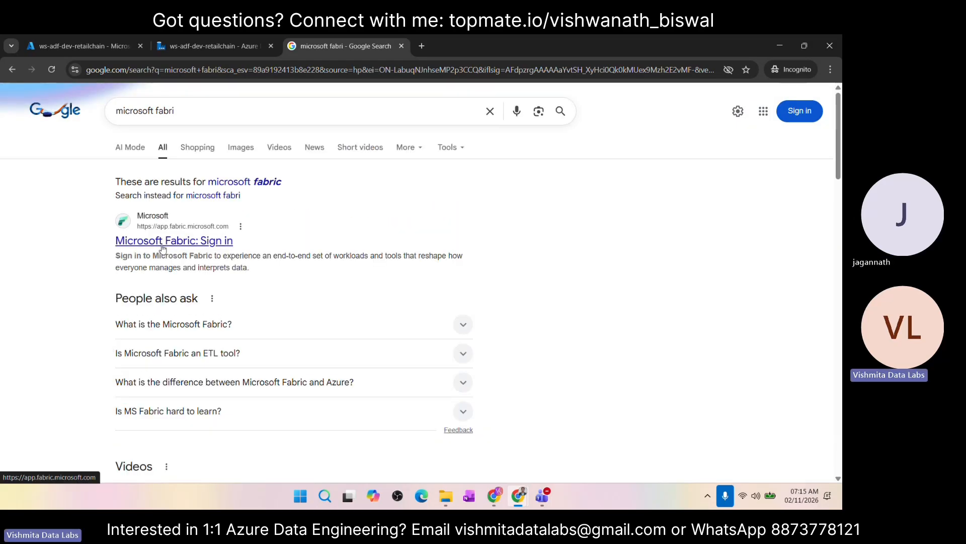
# Step: Correct the search term to "microsoft fabric" and run the search again
pyautogui.click(185, 120)
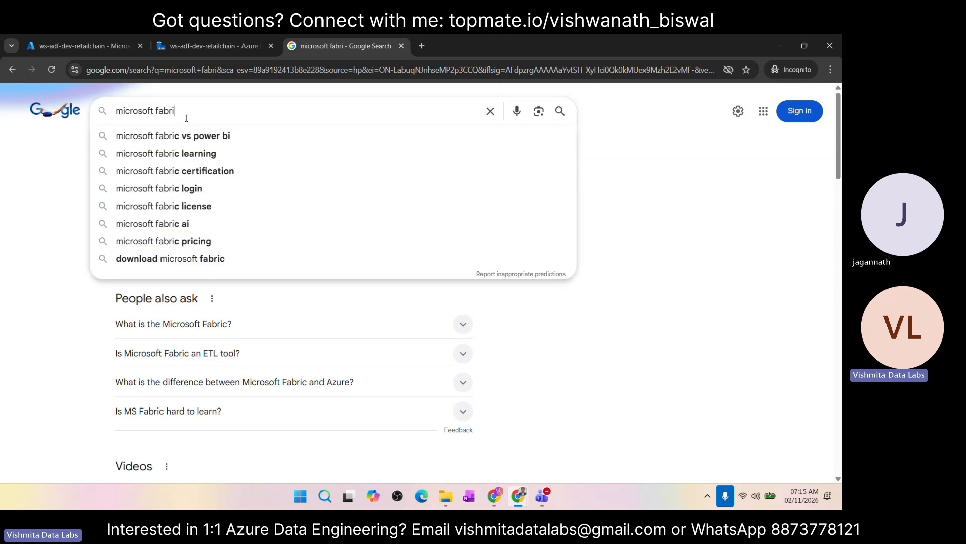
pyautogui.write('c')
pyautogui.press('Return')
pyautogui.scroll(-2, 213, 206)
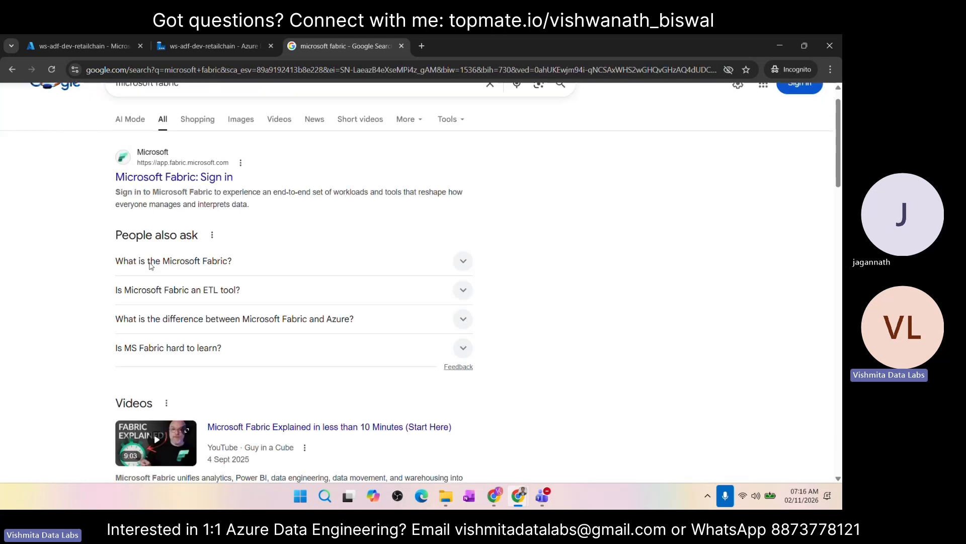
# Step: Open the Microsoft article that answers "What is the Microsoft Fabric?" and skim its sections from the key takeaways to the resources
pyautogui.click(214, 204)
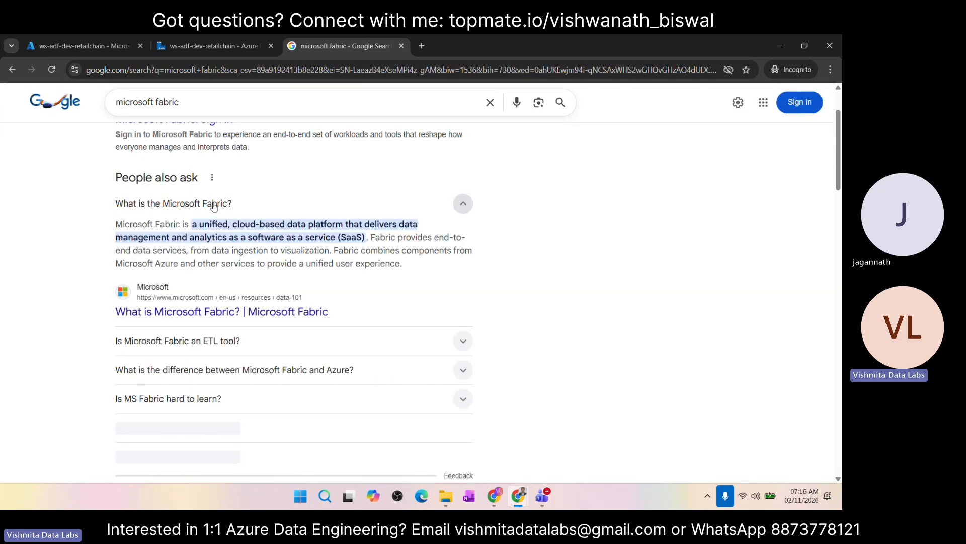
pyautogui.scroll(-2, 194, 241)
pyautogui.click(194, 241)
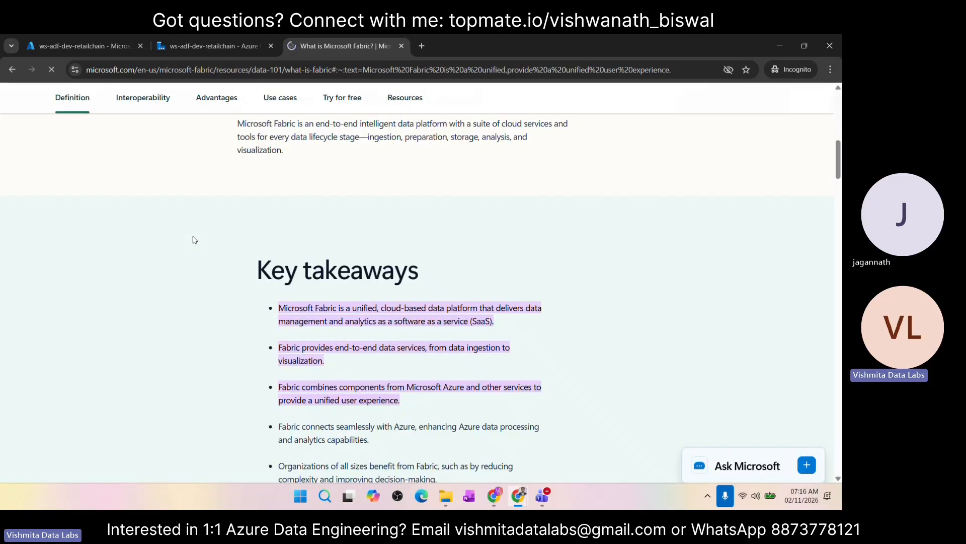
pyautogui.scroll(-20, 326, 369)
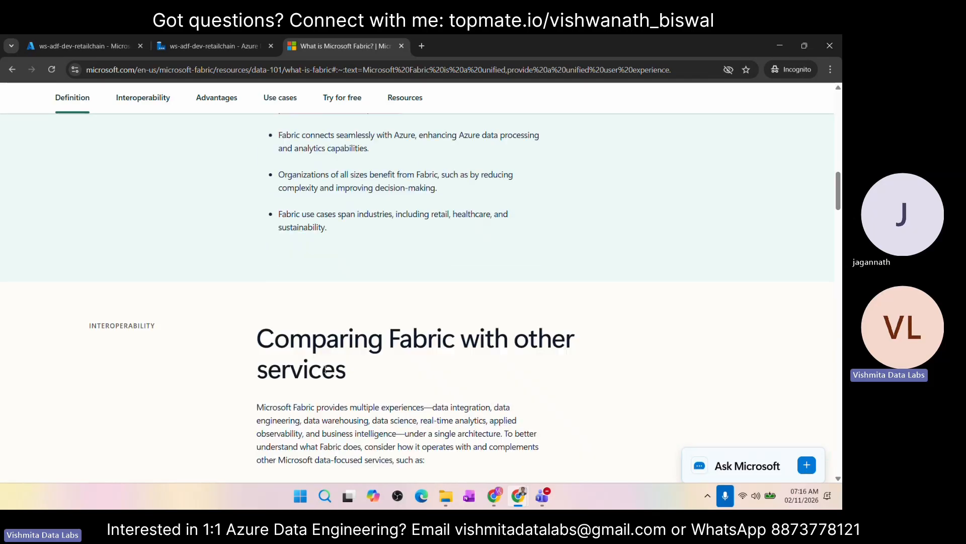
pyautogui.scroll(-15, 325, 373)
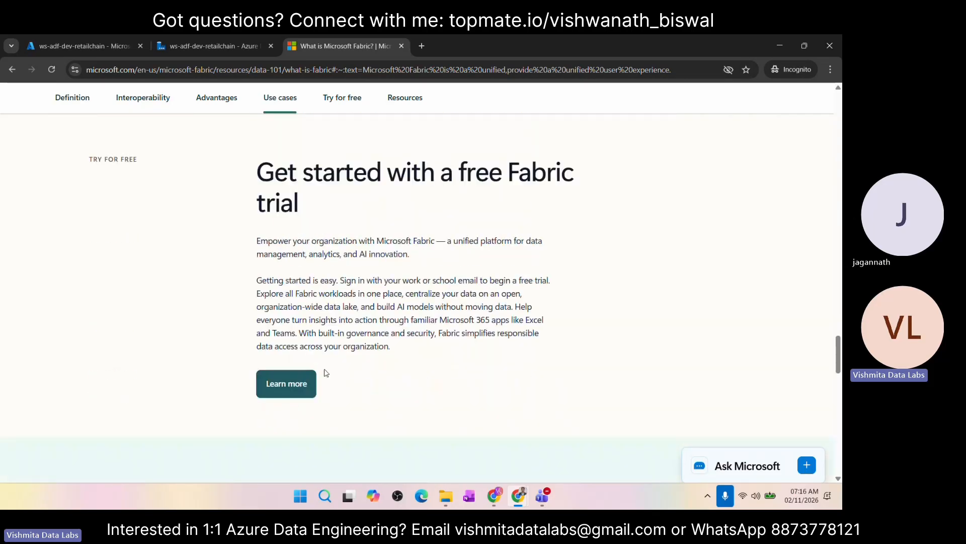
pyautogui.scroll(12, 326, 370)
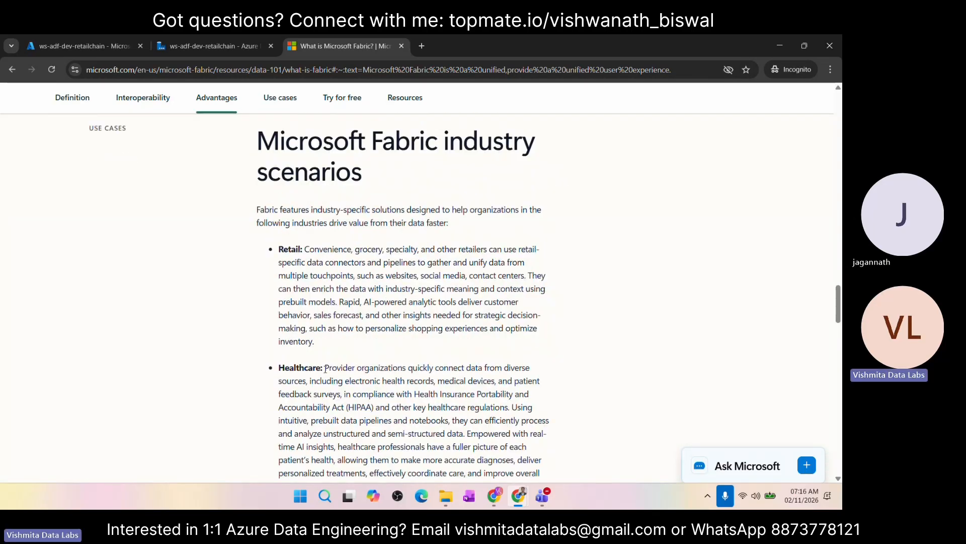
pyautogui.scroll(-15, 325, 369)
pyautogui.scroll(10, 325, 373)
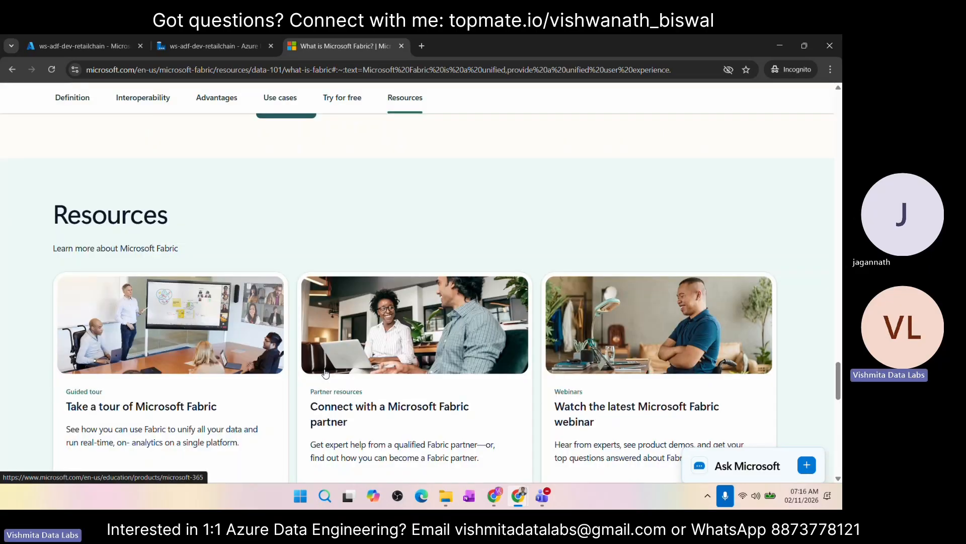
pyautogui.scroll(20, 325, 372)
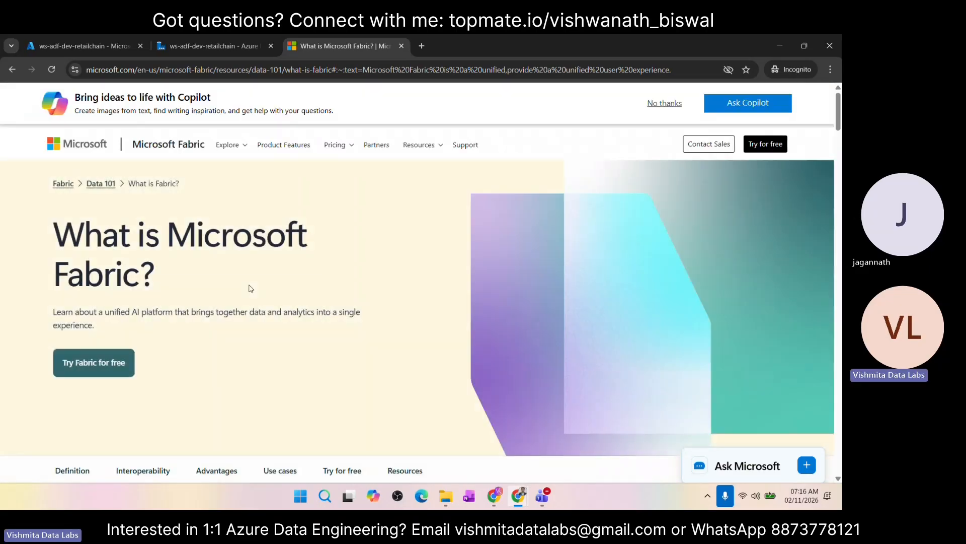
# Step: Return to the "microsoft fabric" search results and browse the remaining entries on the page
pyautogui.hotkey('alt', 'Left')
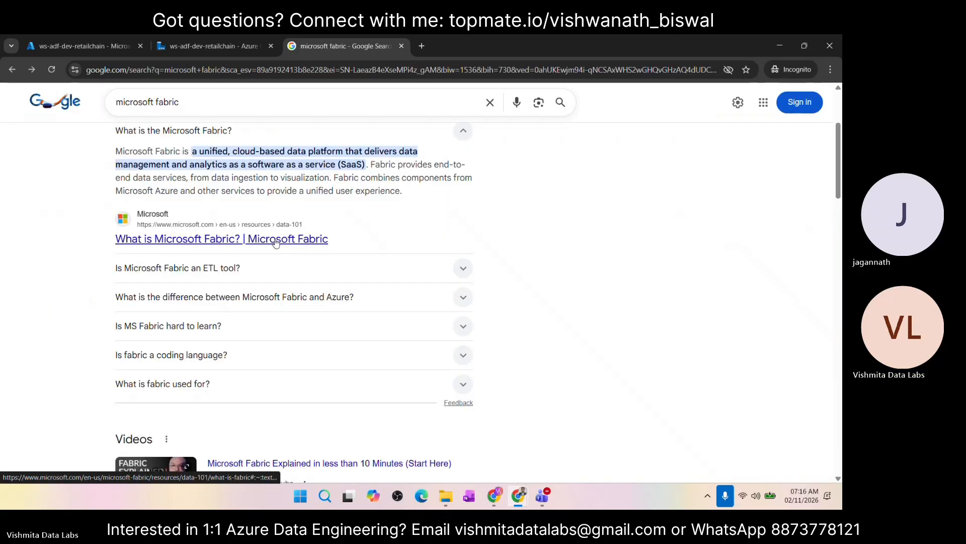
pyautogui.scroll(3, 259, 281)
pyautogui.scroll(-5, 258, 283)
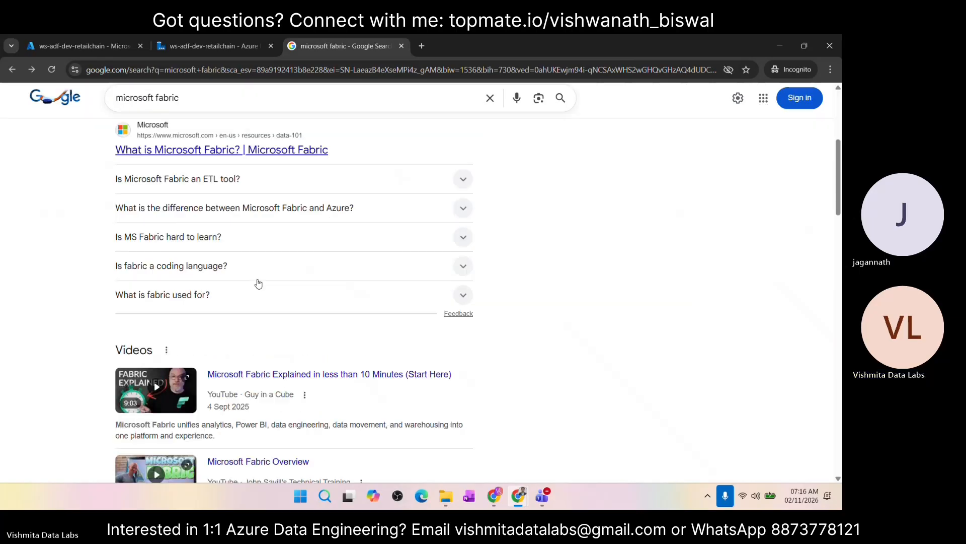
pyautogui.scroll(-15, 258, 284)
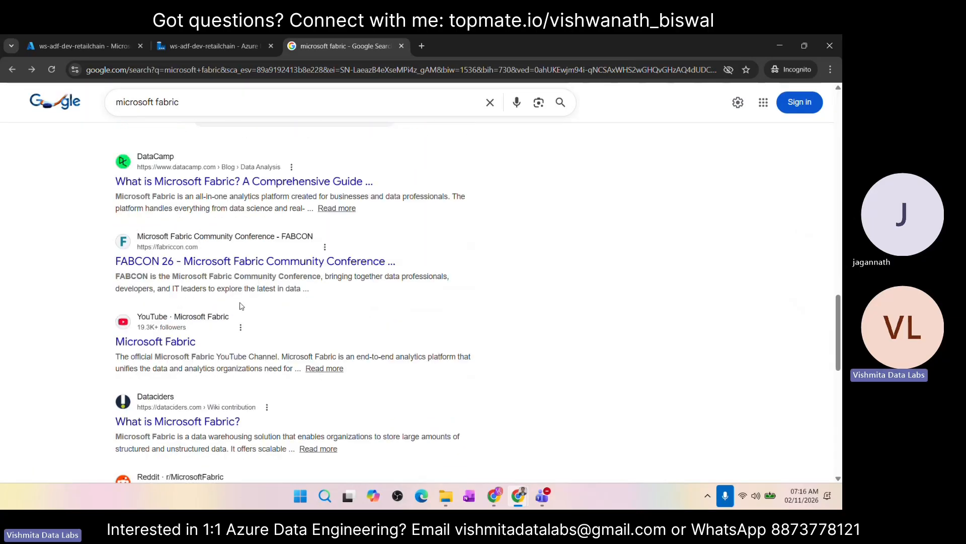
pyautogui.scroll(-2, 236, 302)
pyautogui.scroll(-4, 219, 294)
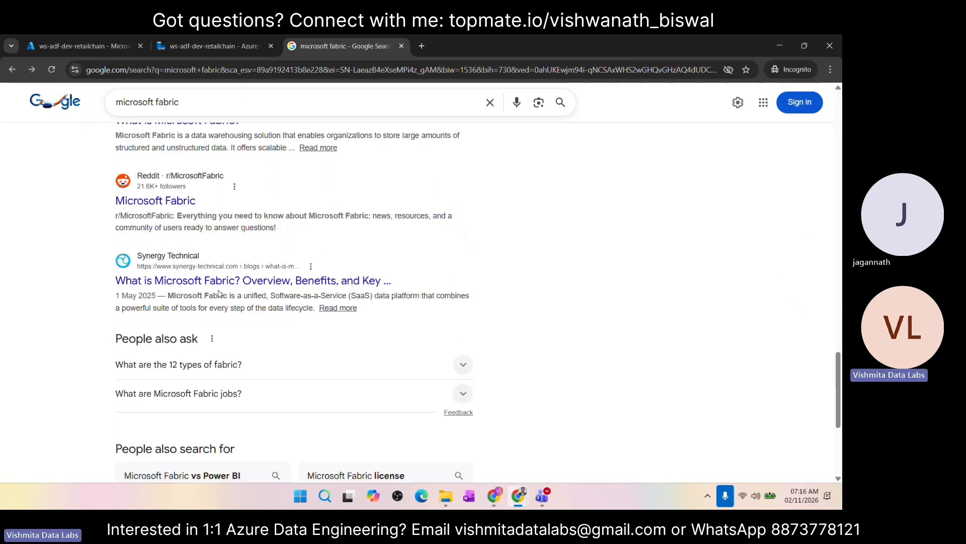
pyautogui.scroll(-4, 219, 294)
pyautogui.scroll(20, 218, 294)
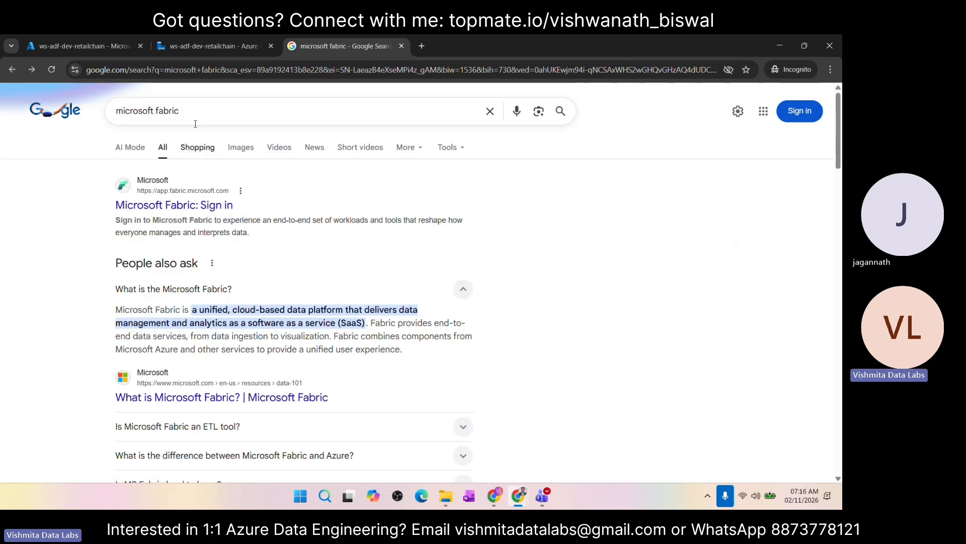
# Step: Search Google for "dp 203" and look over the results about the exam
pyautogui.moveTo(195, 123); pyautogui.dragTo(102, 117)
pyautogui.write('dp 203')
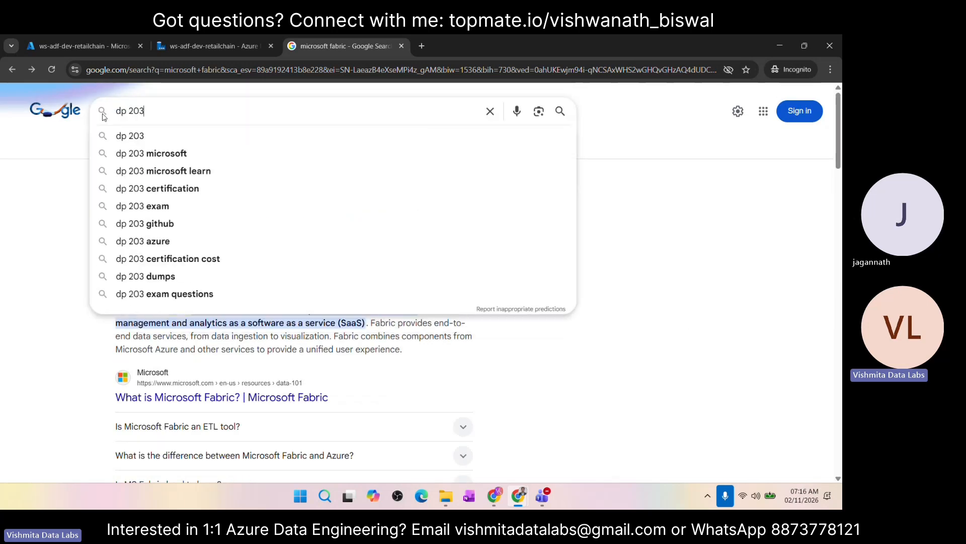
pyautogui.press('Return')
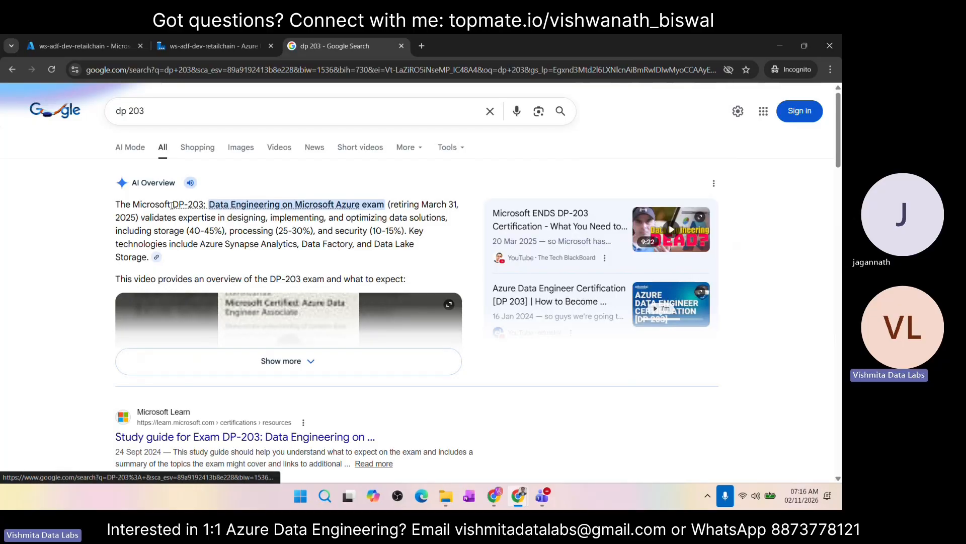
pyautogui.scroll(-2, 255, 309)
pyautogui.scroll(-1, 255, 309)
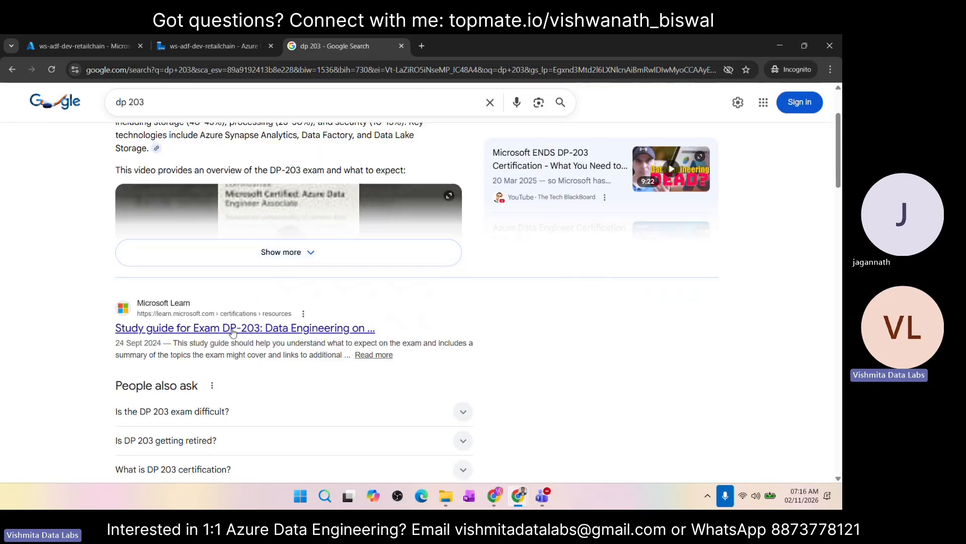
# Step: Open the Microsoft Learn study guide for Exam DP-203 and review its exam updates, required languages, Azure services and skills at a glance
pyautogui.click(211, 333)
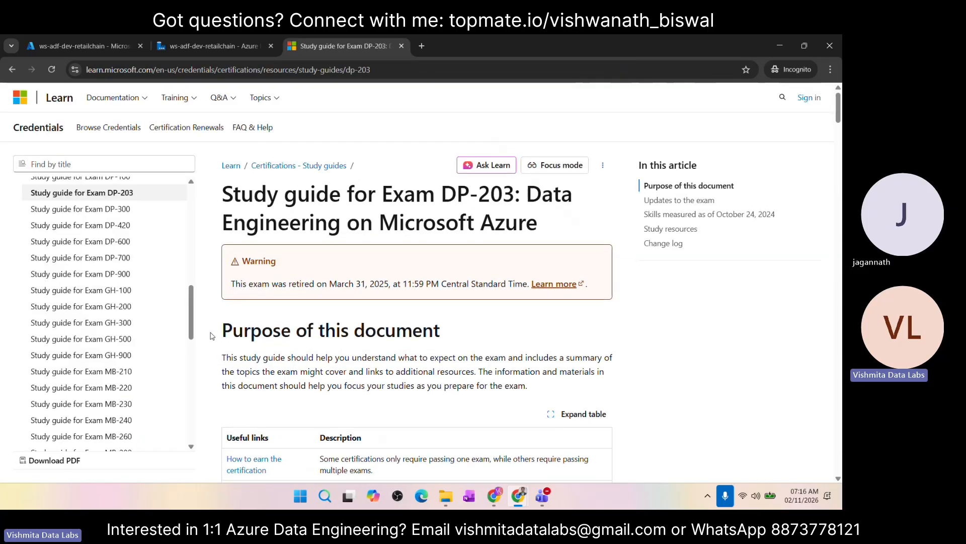
pyautogui.scroll(-10, 241, 347)
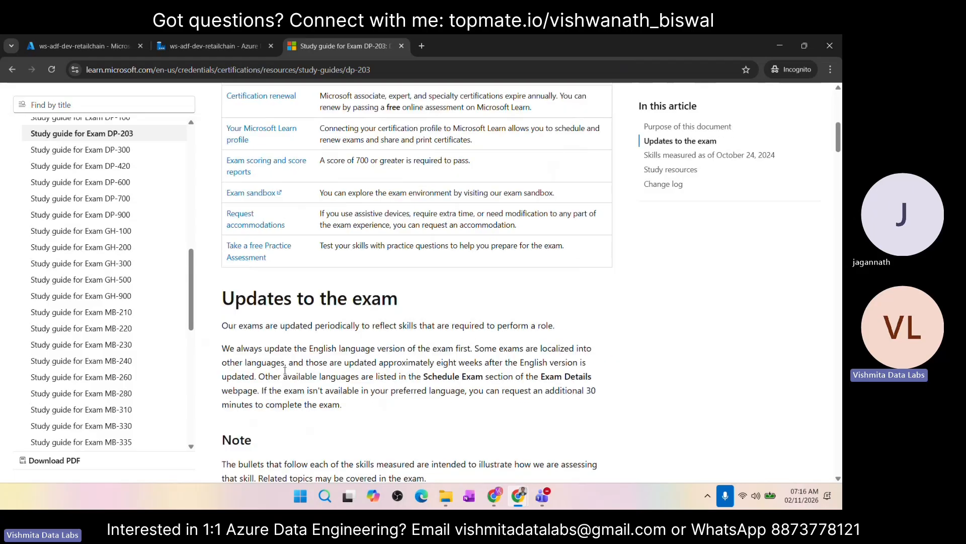
pyautogui.scroll(-7, 285, 370)
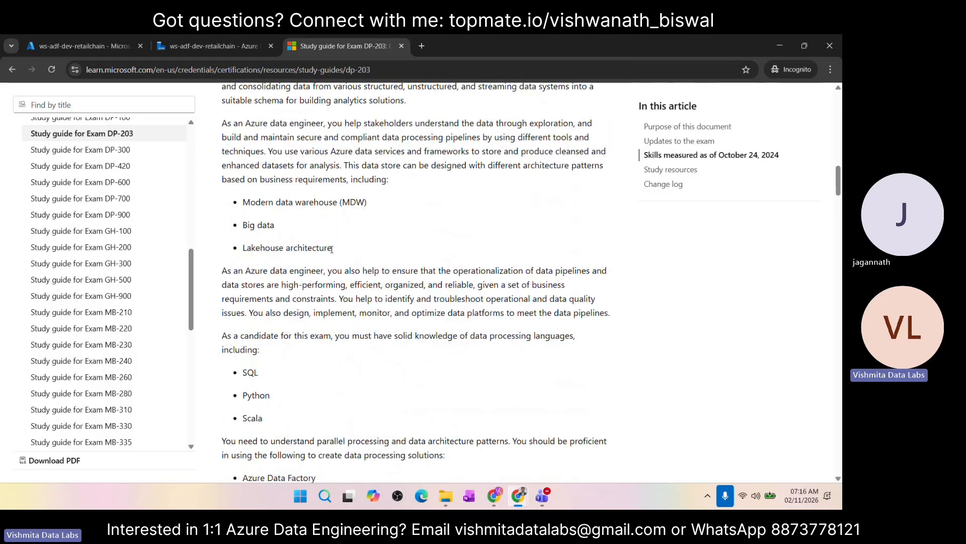
pyautogui.scroll(-3, 332, 249)
pyautogui.scroll(-3, 300, 298)
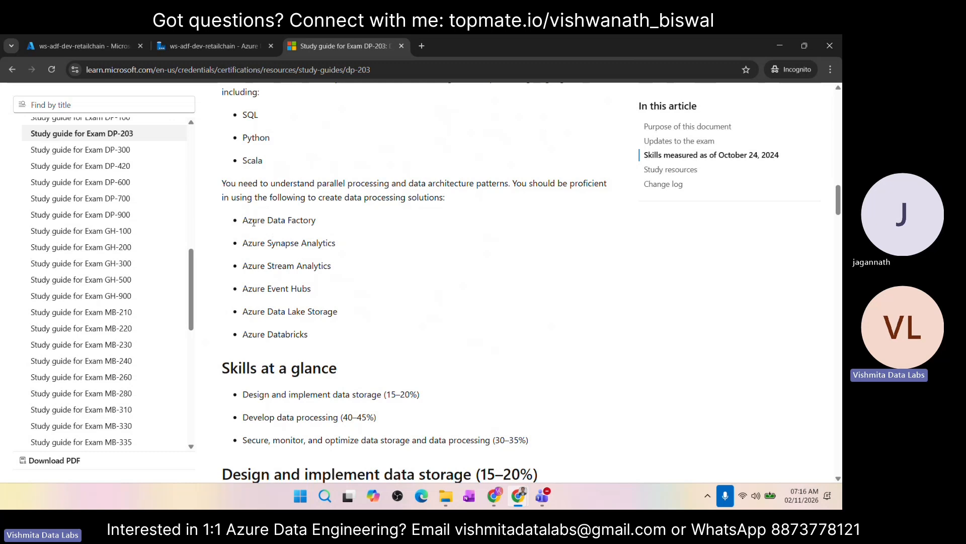
# Step: Highlight the study guide's list of required Azure services, from Azure Data Factory to Azure Databricks, and review it
pyautogui.moveTo(242, 220); pyautogui.dragTo(308, 336)
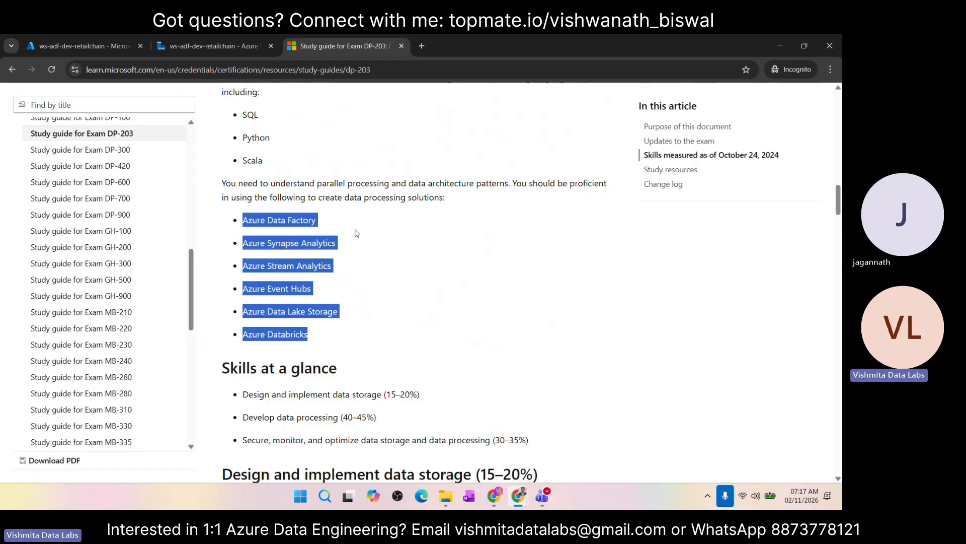
pyautogui.click(346, 259)
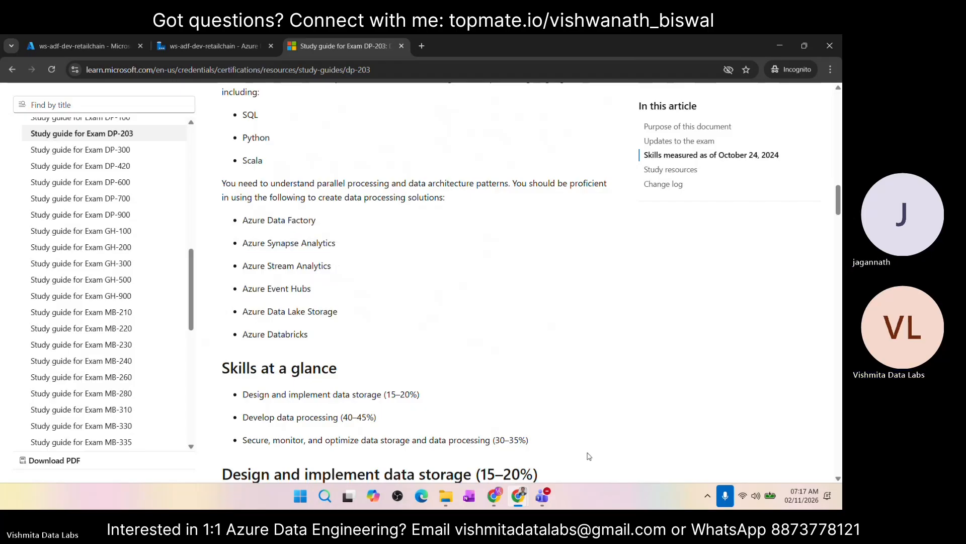
pyautogui.click(725, 497)
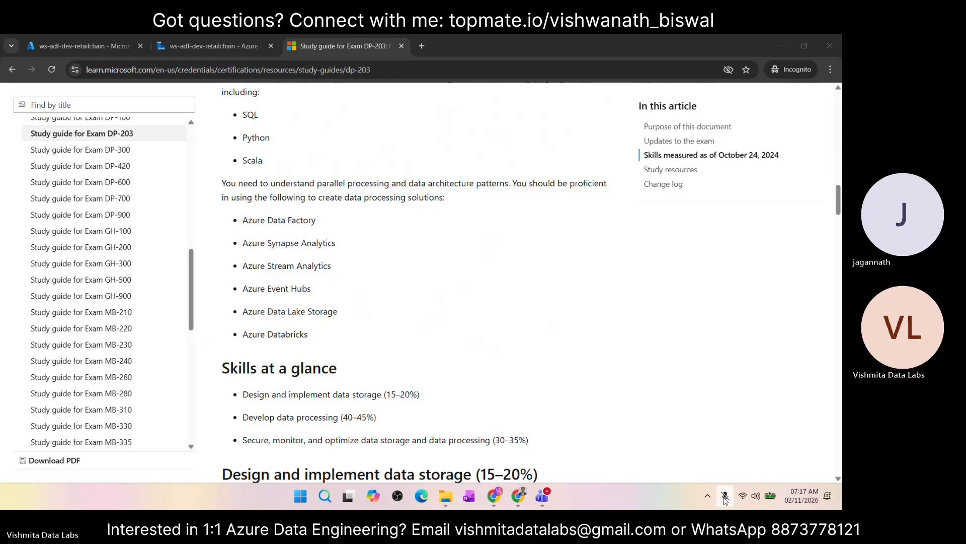
pyautogui.click(725, 498)
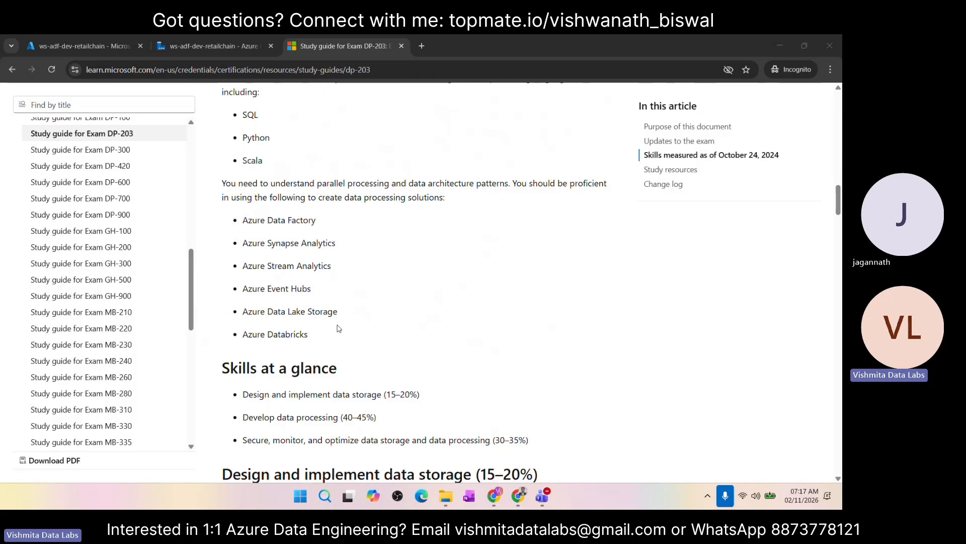
pyautogui.moveTo(247, 218); pyautogui.dragTo(317, 342)
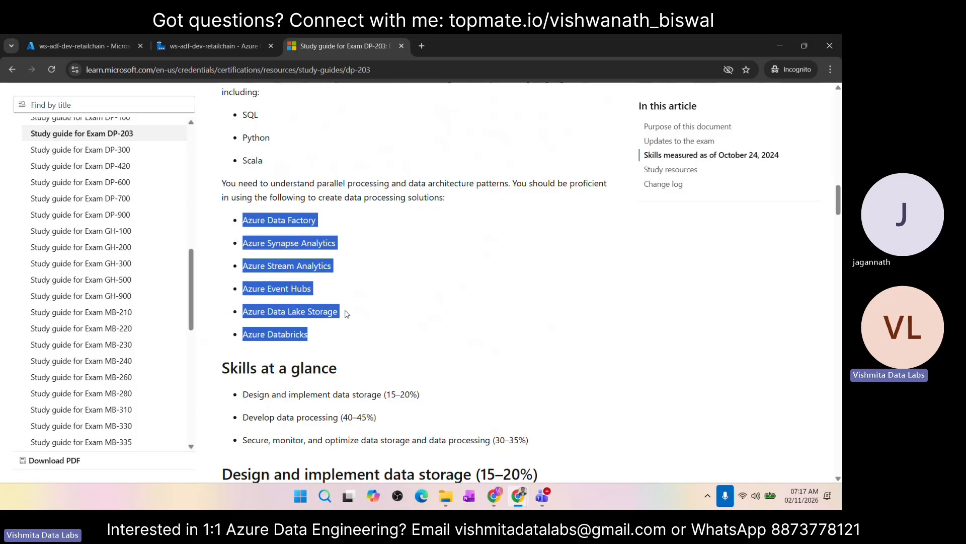
pyautogui.scroll(1, 347, 313)
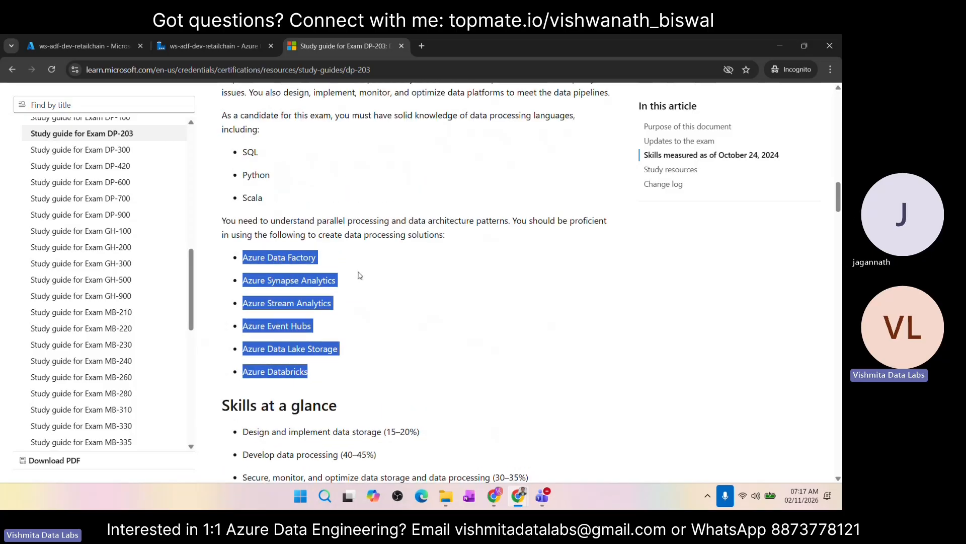
pyautogui.click(360, 277)
pyautogui.scroll(-7, 346, 295)
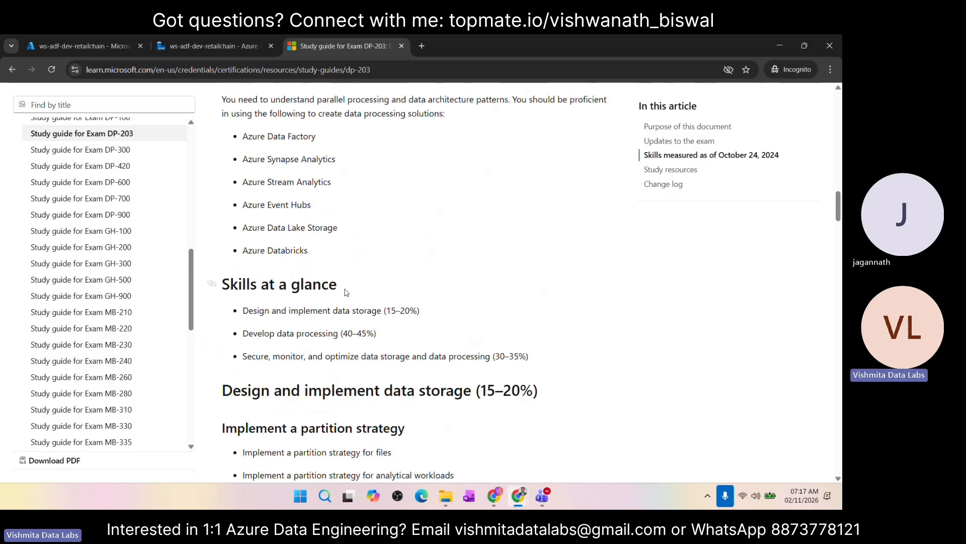
# Step: Reread the study guide from the useful links and exam updates through the audience profile to the required languages and Azure services
pyautogui.scroll(10, 346, 289)
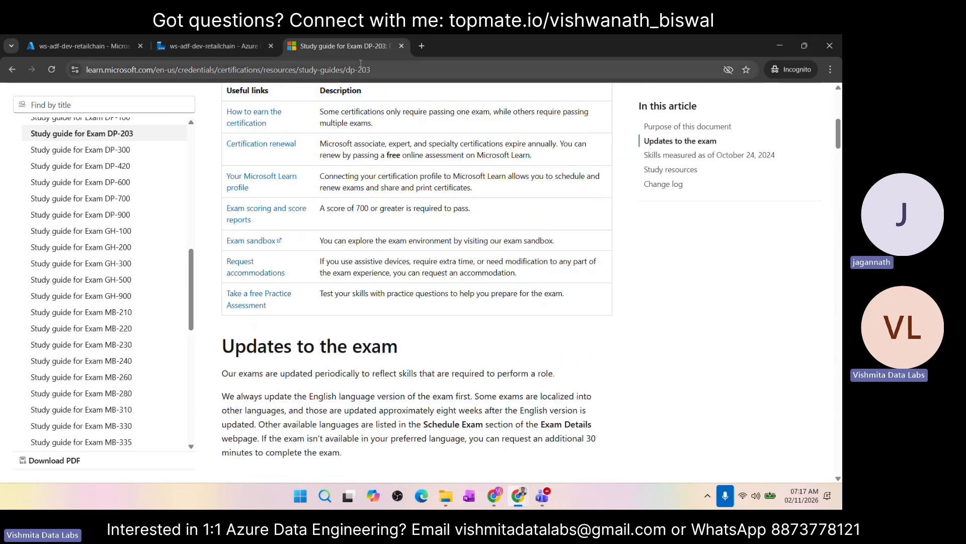
pyautogui.scroll(-6, 380, 260)
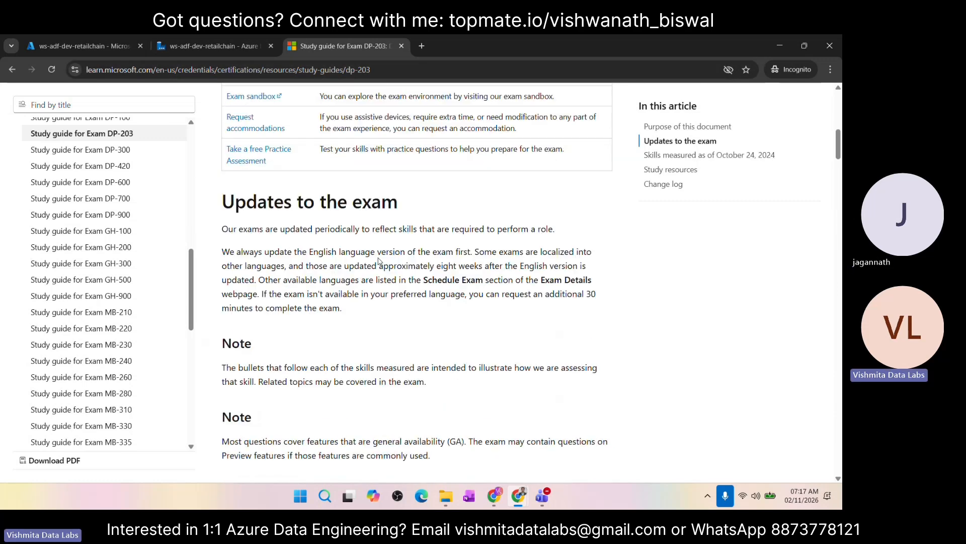
pyautogui.scroll(-4, 380, 261)
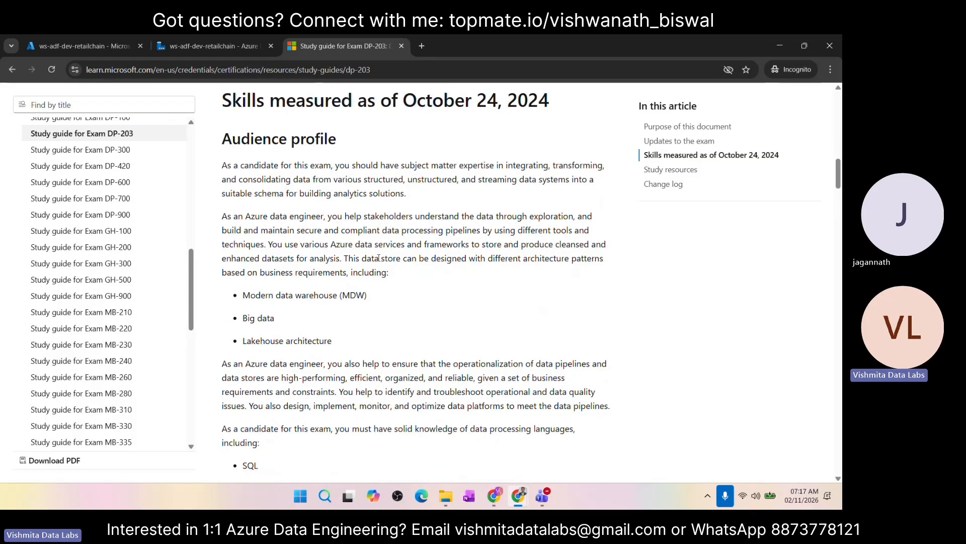
pyautogui.scroll(15, 379, 261)
pyautogui.scroll(-10, 380, 261)
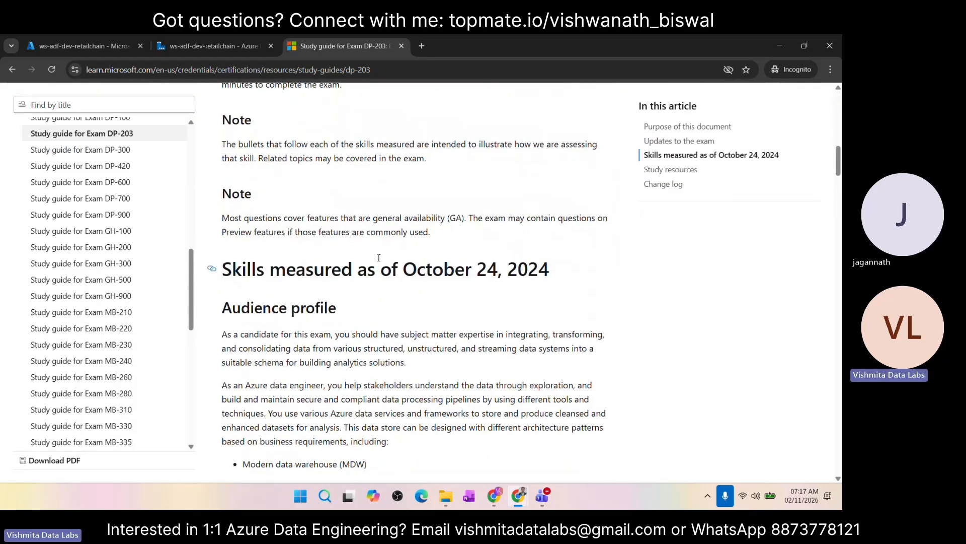
pyautogui.scroll(-5, 378, 258)
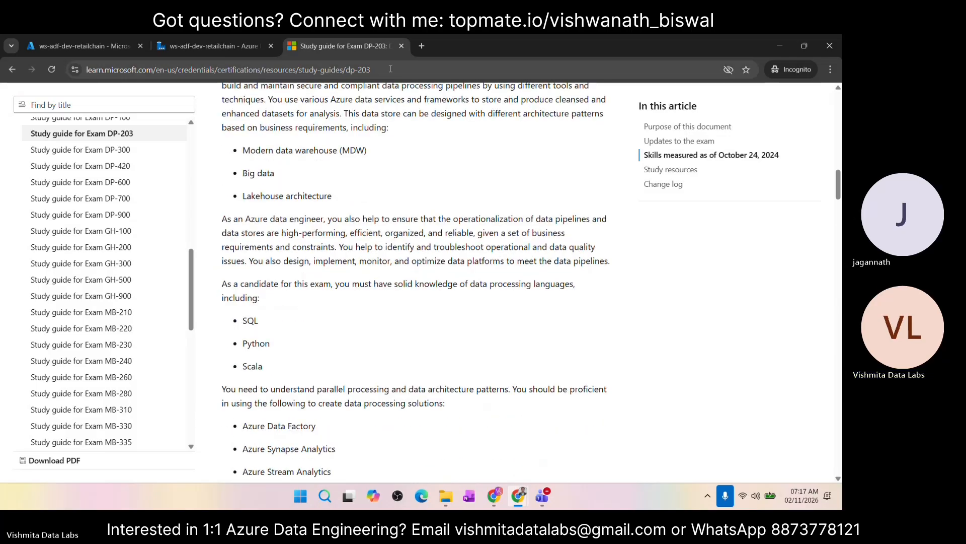
pyautogui.scroll(-3, 382, 217)
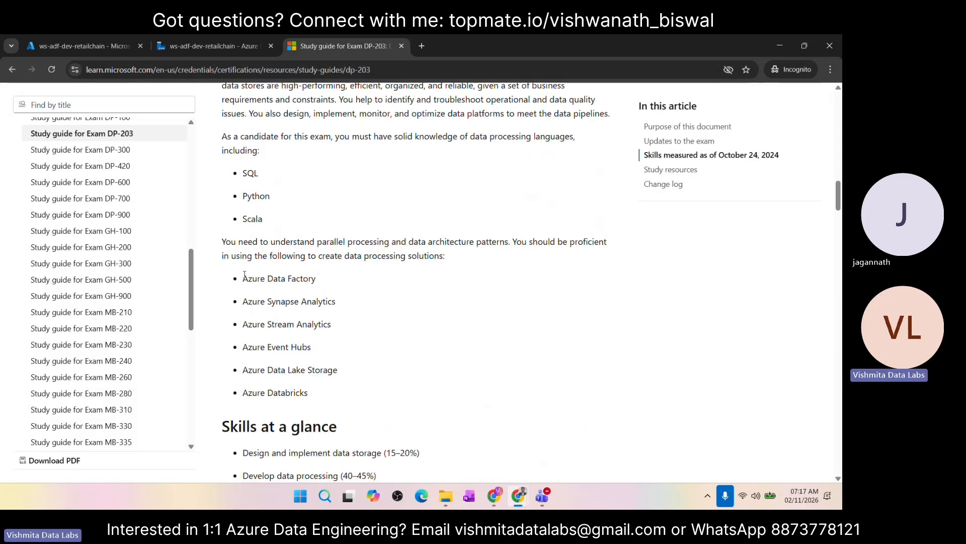
# Step: Return to the study guide's title and highlight "Exam DP-203" and "Data Engineering on Microsoft Azure" in it
pyautogui.scroll(15, 375, 176)
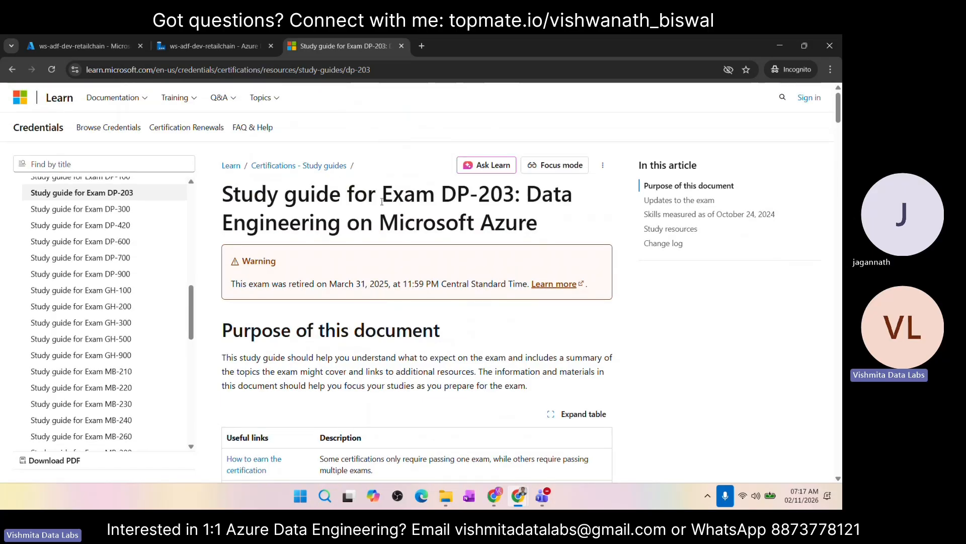
pyautogui.moveTo(388, 196); pyautogui.dragTo(512, 196)
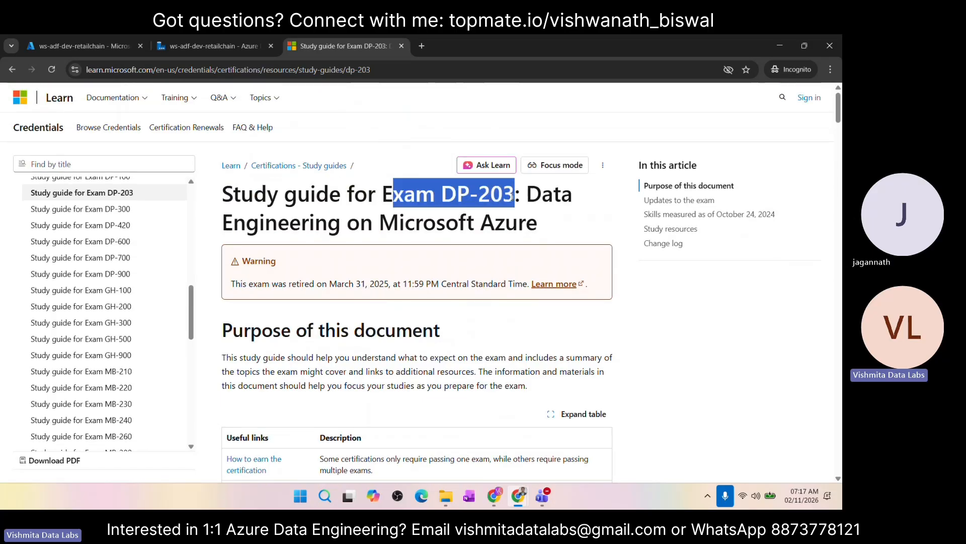
pyautogui.moveTo(382, 195); pyautogui.dragTo(518, 196)
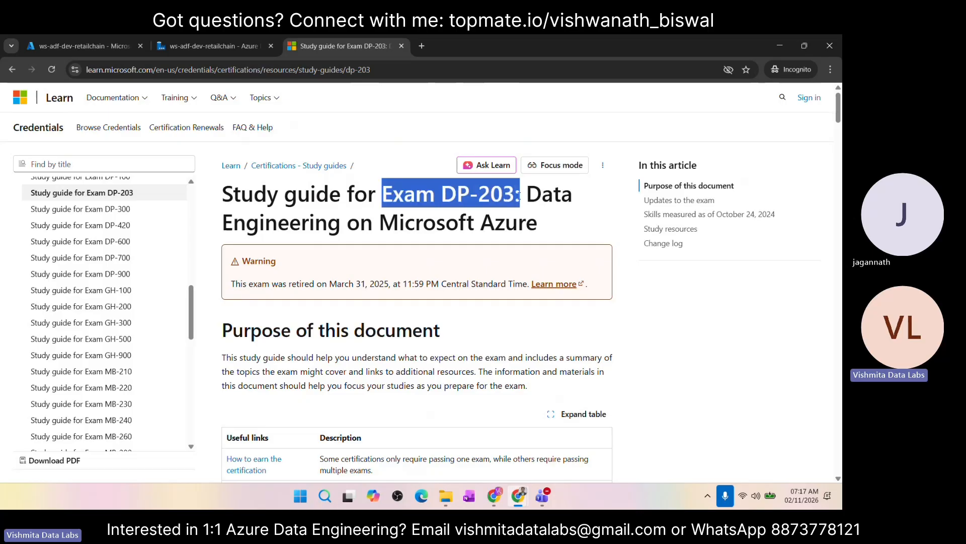
pyautogui.click(447, 197)
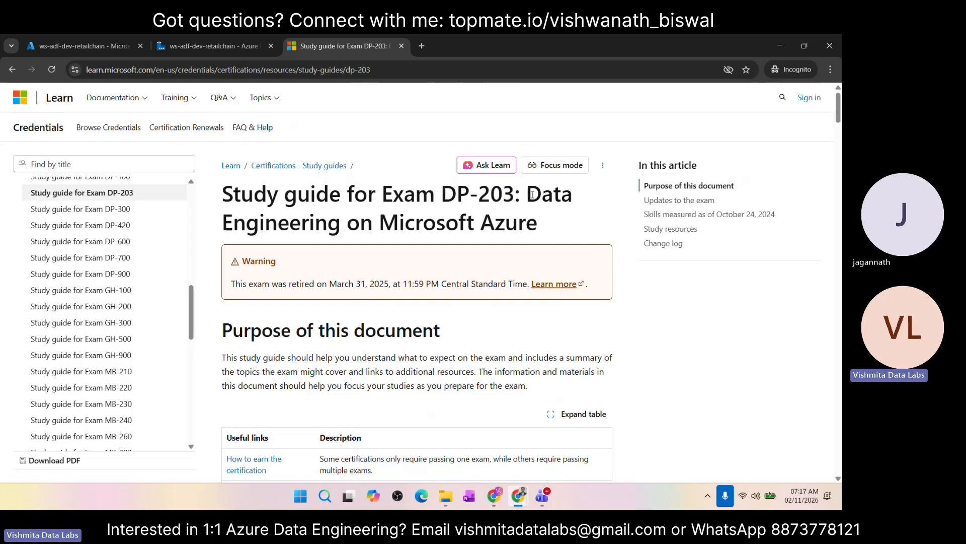
pyautogui.moveTo(527, 194); pyautogui.dragTo(540, 230)
pyautogui.scroll(-1, 466, 318)
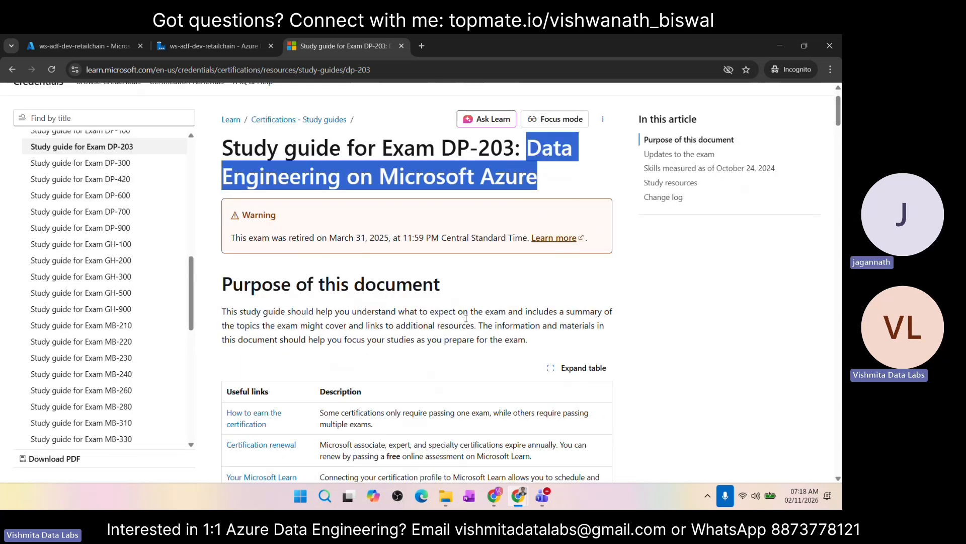
pyautogui.scroll(1, 466, 318)
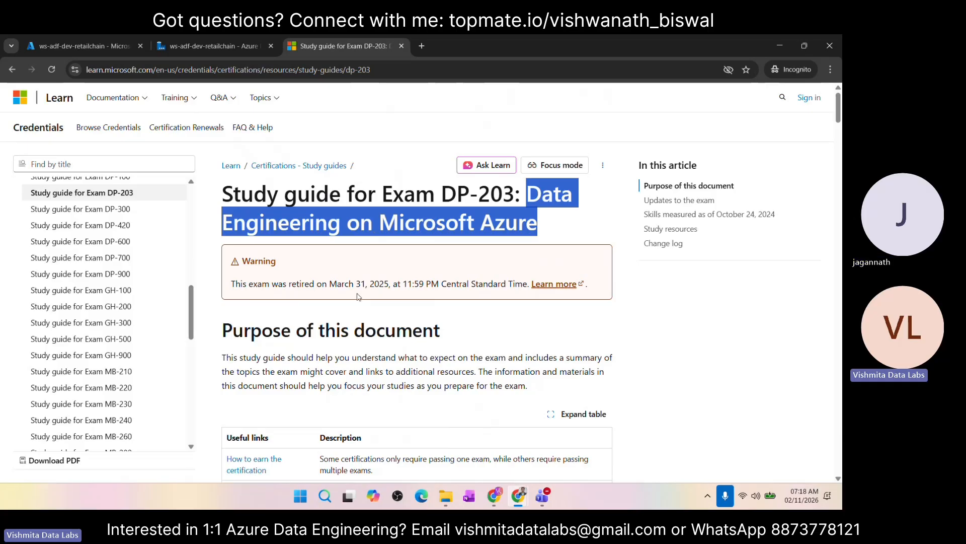
pyautogui.doubleClick(441, 193)
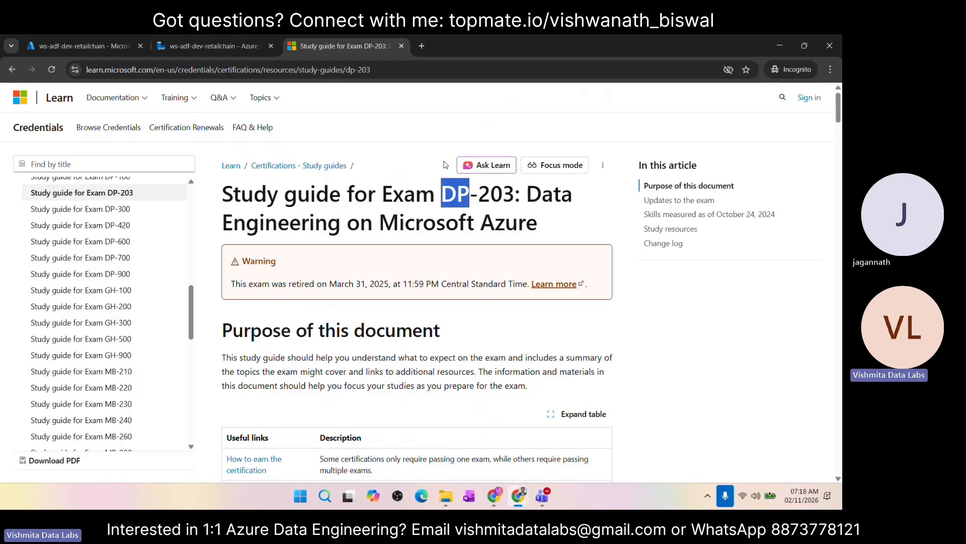
pyautogui.click(445, 187)
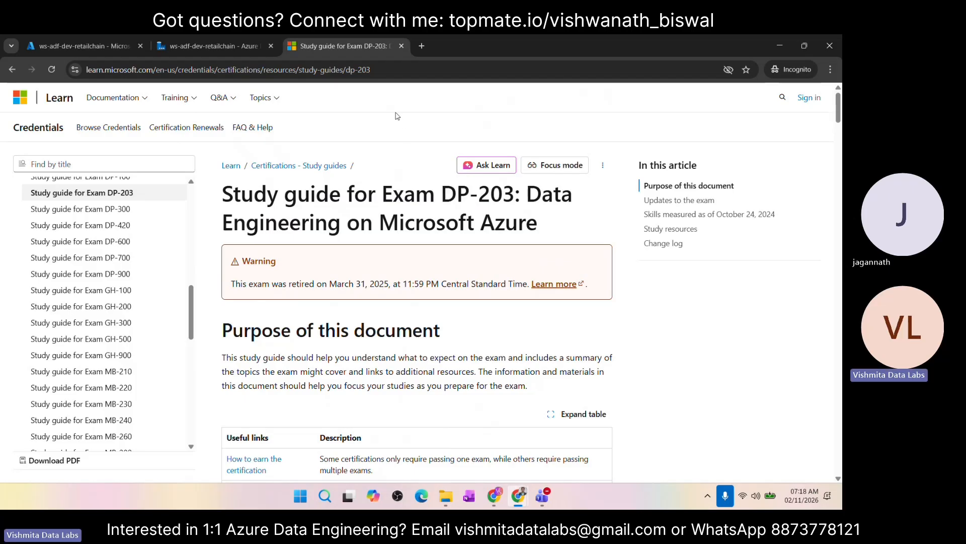
# Step: Open Google in a new browser tab and ask its AI Mode "is dp203 certification still available"
pyautogui.hotkey('ctrl', 't')
pyautogui.write('google.com')
pyautogui.press('Return')
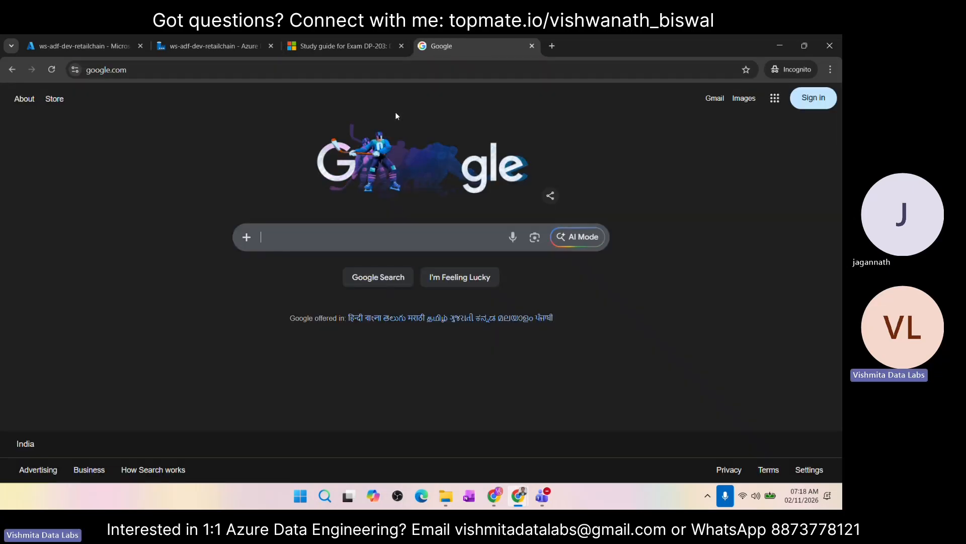
pyautogui.click(579, 245)
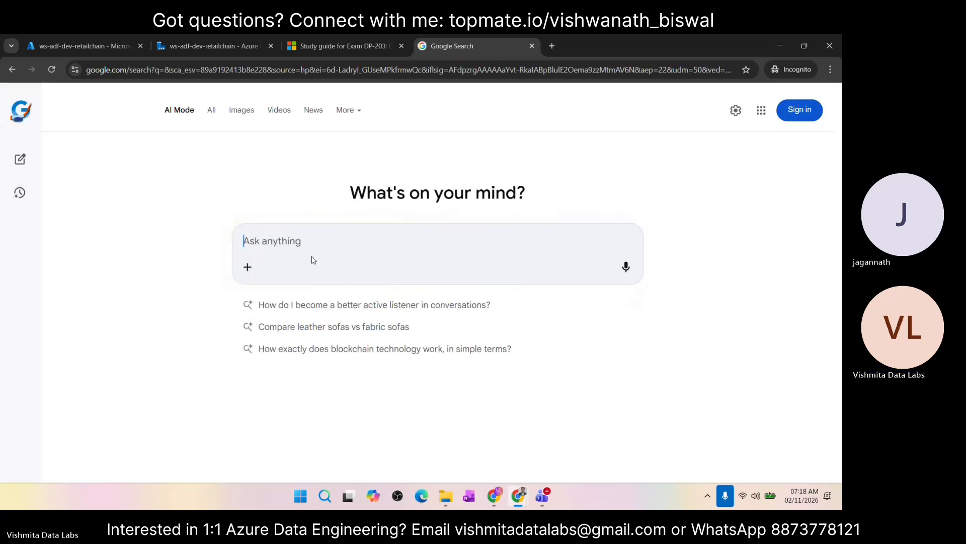
pyautogui.write('is dp')
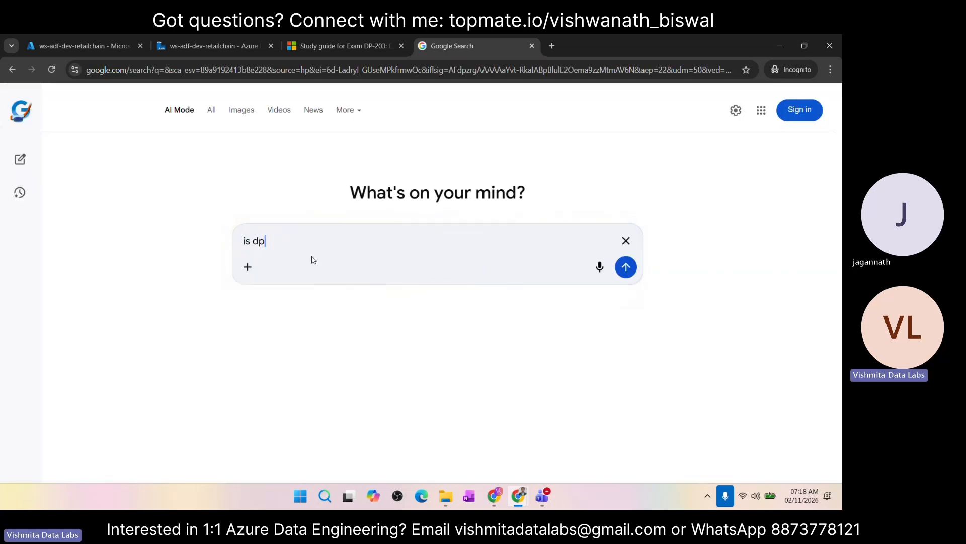
pyautogui.write('203 c')
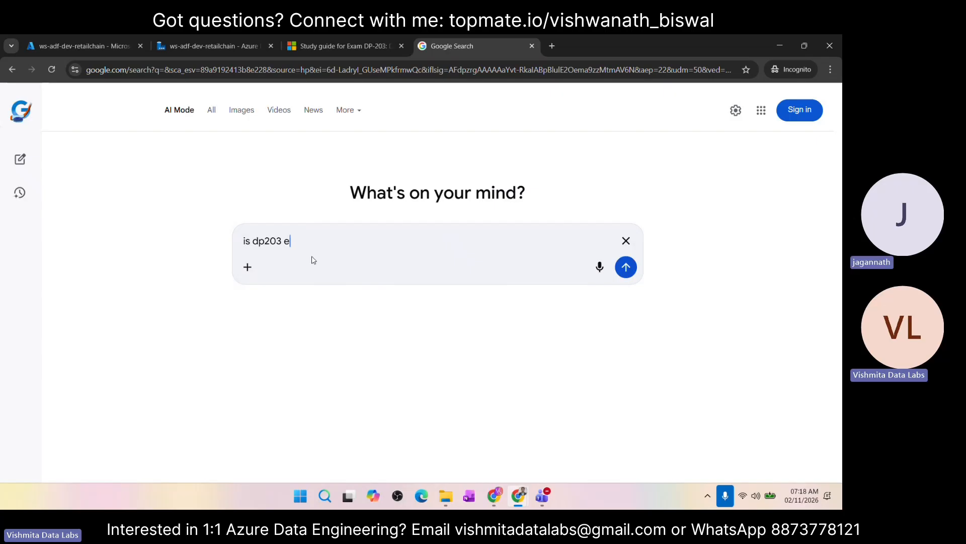
pyautogui.write('ertification')
pyautogui.write('still ')
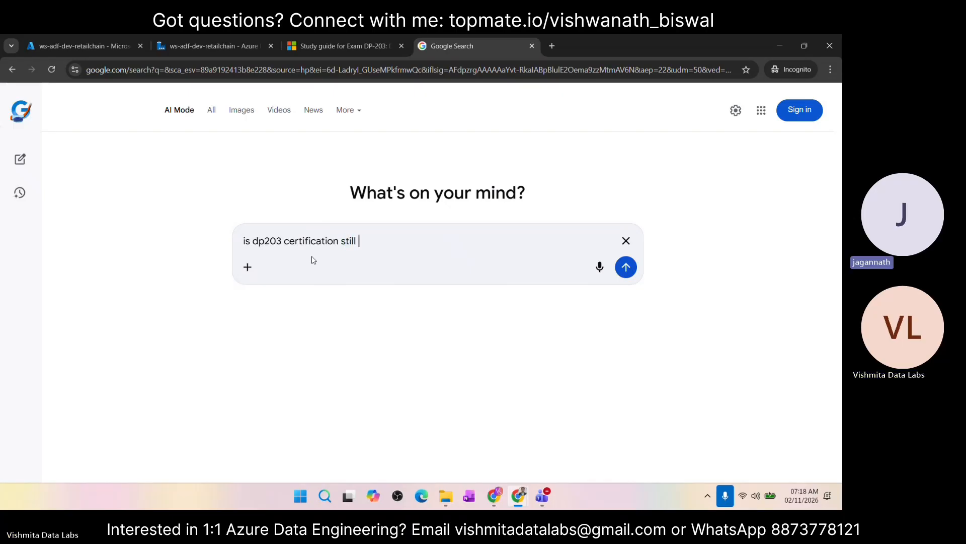
pyautogui.write('available')
pyautogui.press('Return')
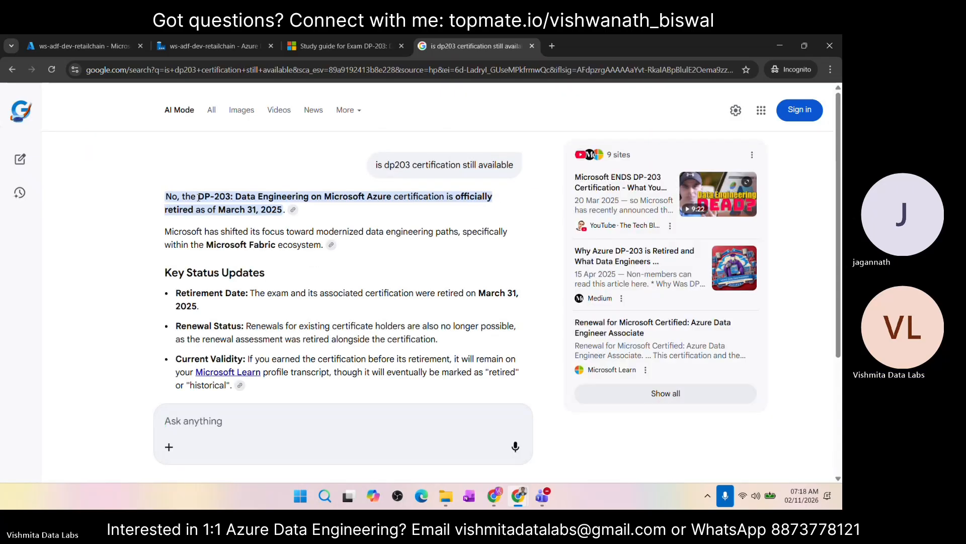
# Step: Review the AI answer on DP-203's status and recommended replacement, highlighting the opening statement and "Microsoft Fabric"
pyautogui.moveTo(203, 196); pyautogui.dragTo(284, 213)
pyautogui.click(225, 246)
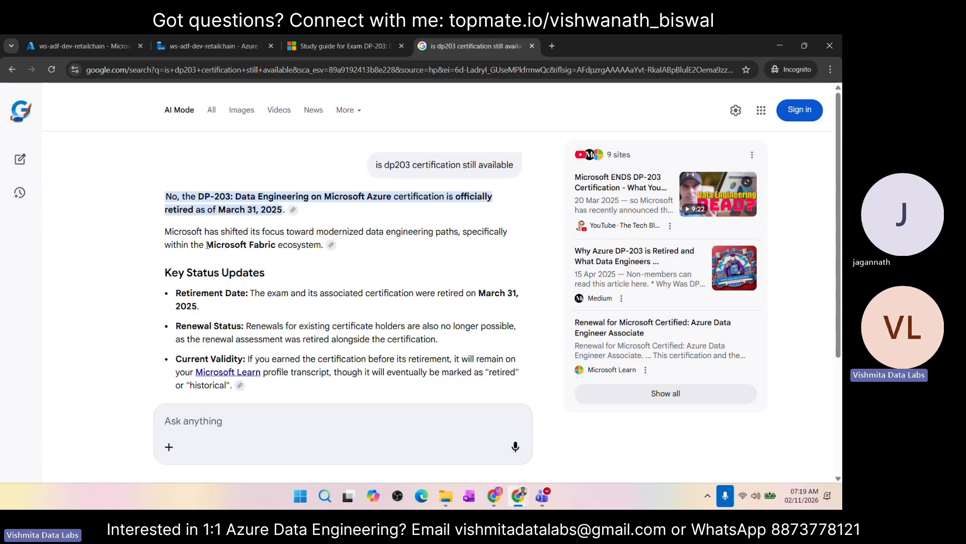
pyautogui.moveTo(207, 245); pyautogui.dragTo(277, 244)
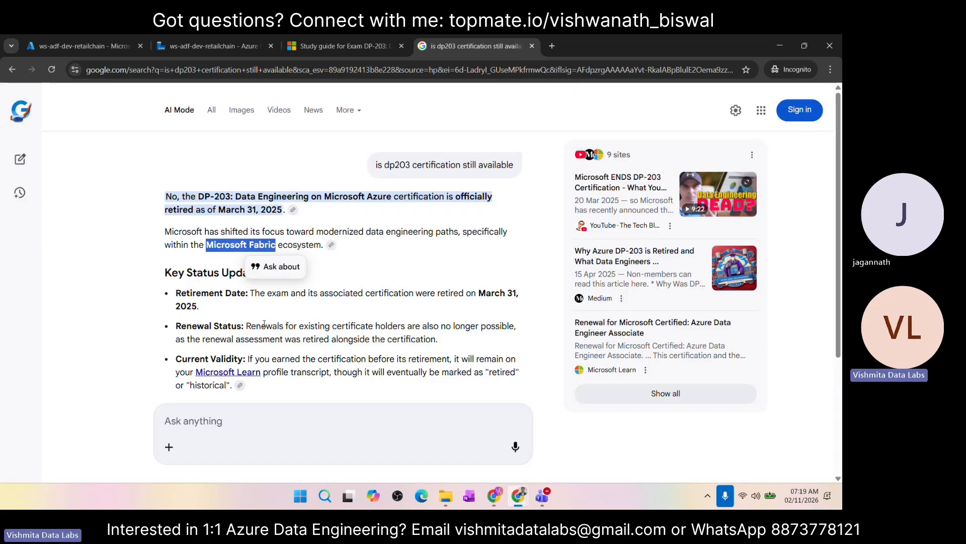
pyautogui.scroll(-1, 265, 324)
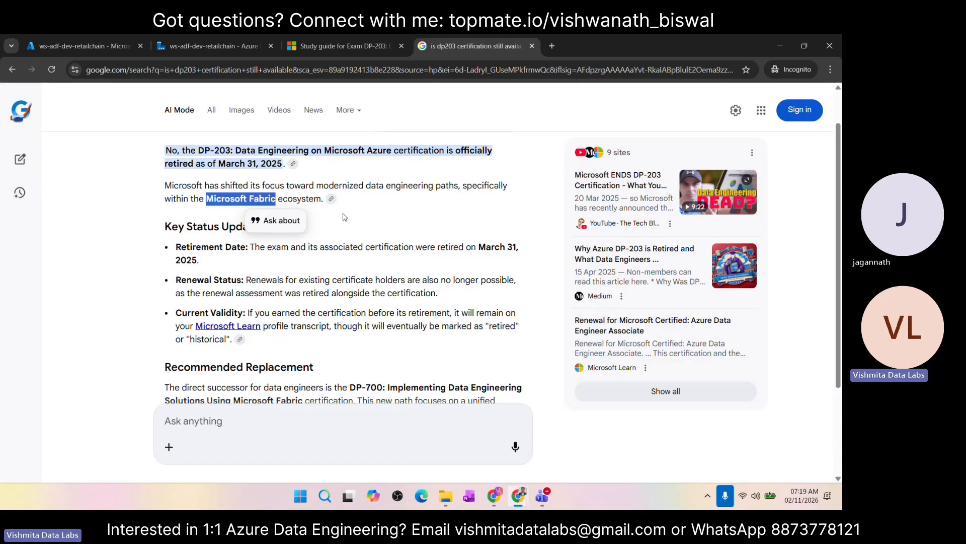
pyautogui.scroll(-2, 343, 214)
pyautogui.scroll(1, 343, 214)
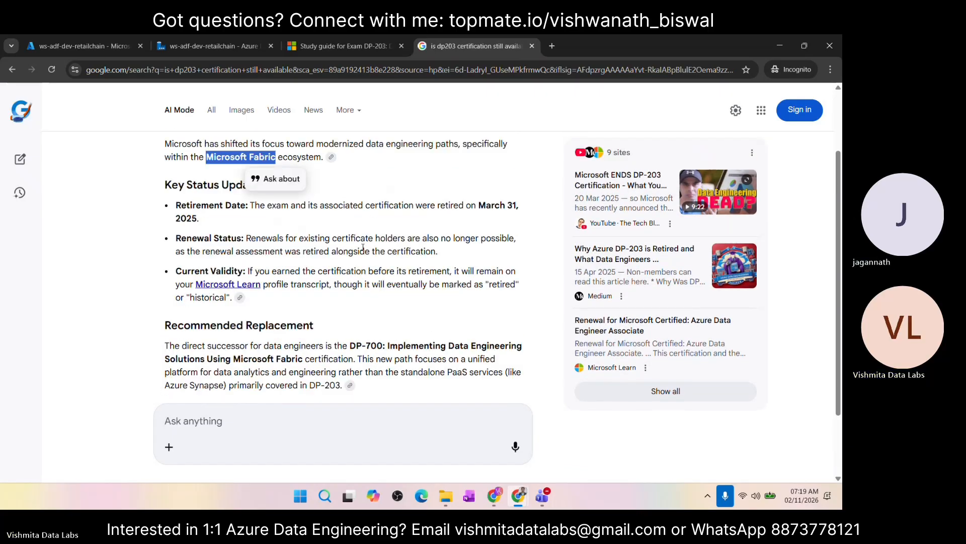
pyautogui.scroll(2, 252, 219)
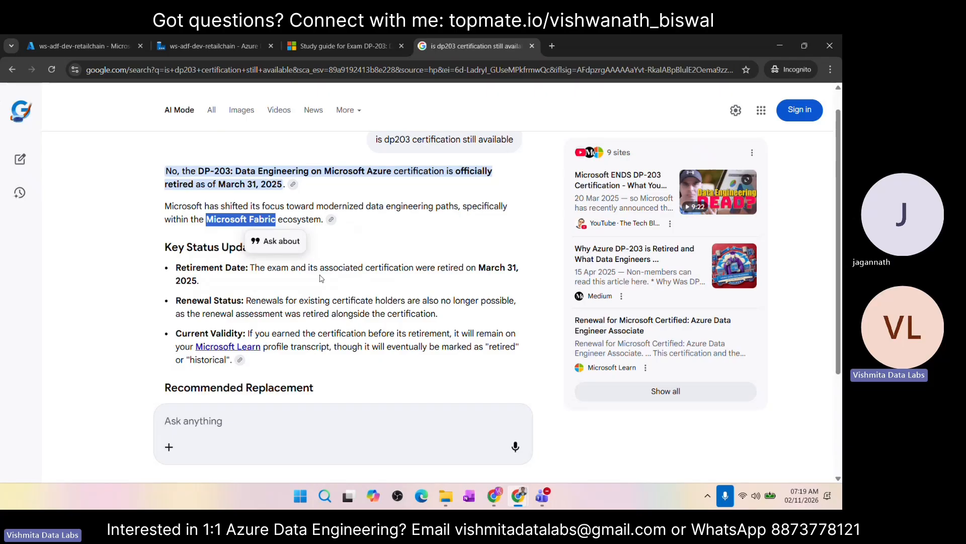
pyautogui.scroll(1, 344, 228)
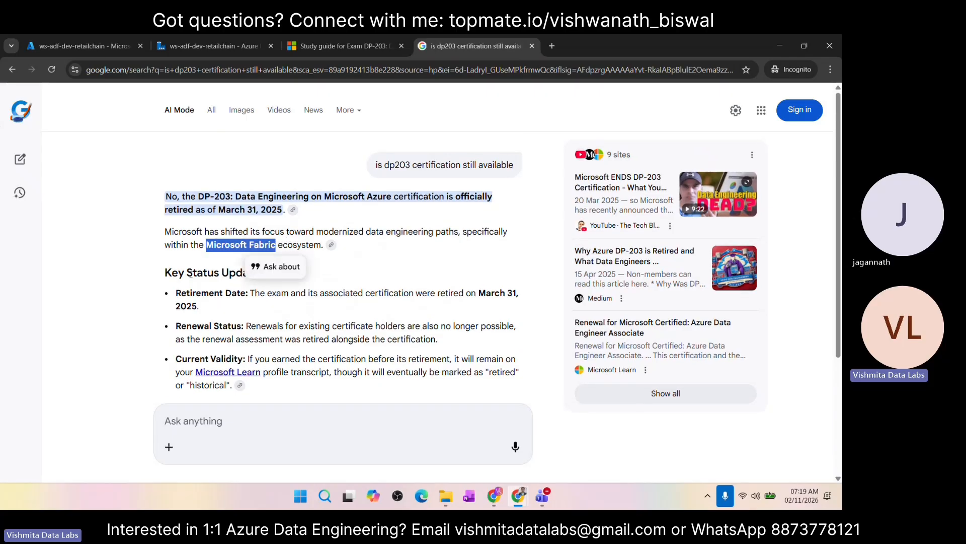
pyautogui.scroll(-1, 190, 275)
pyautogui.scroll(1, 191, 279)
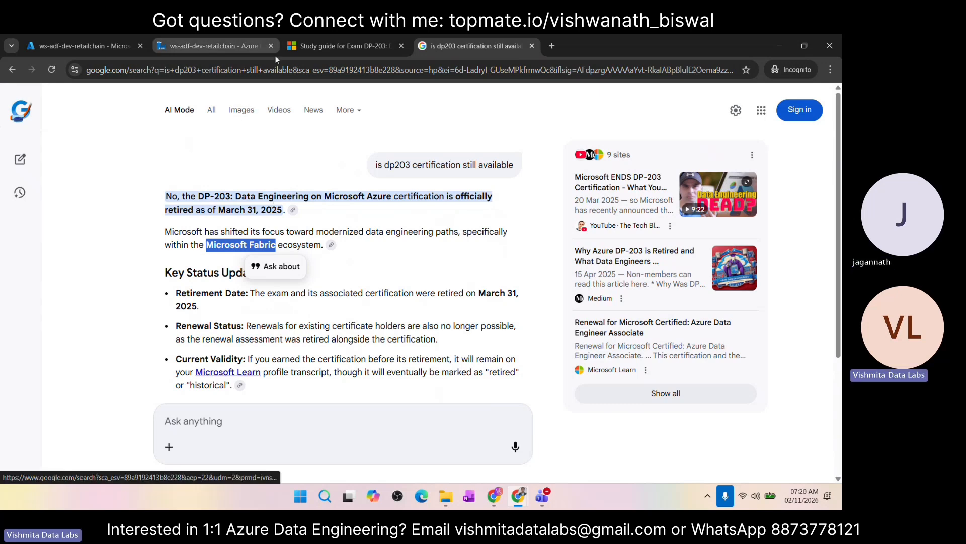
# Step: Return to the DP-203 study guide and highlight the list of required services from Azure Data Factory to Azure Databricks
pyautogui.click(342, 46)
pyautogui.scroll(-6, 399, 351)
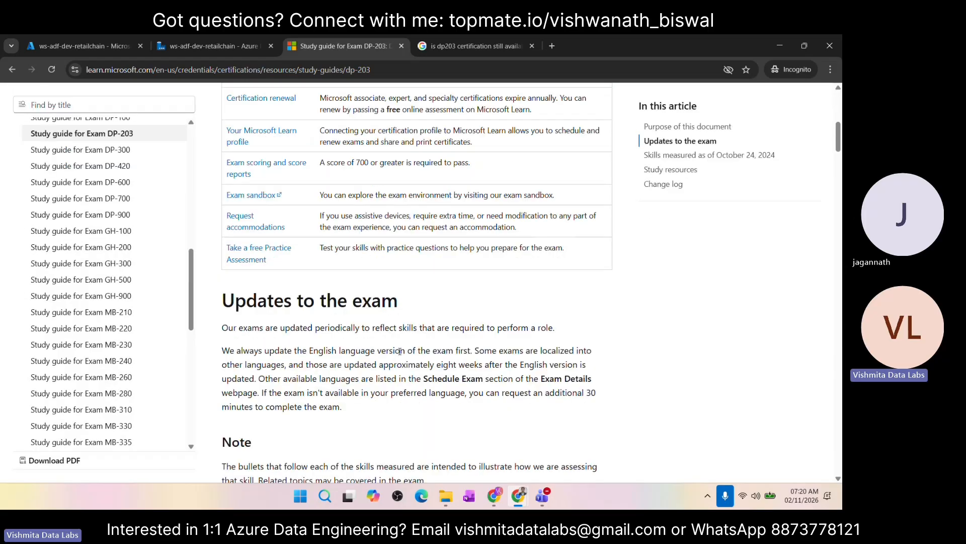
pyautogui.scroll(-10, 399, 351)
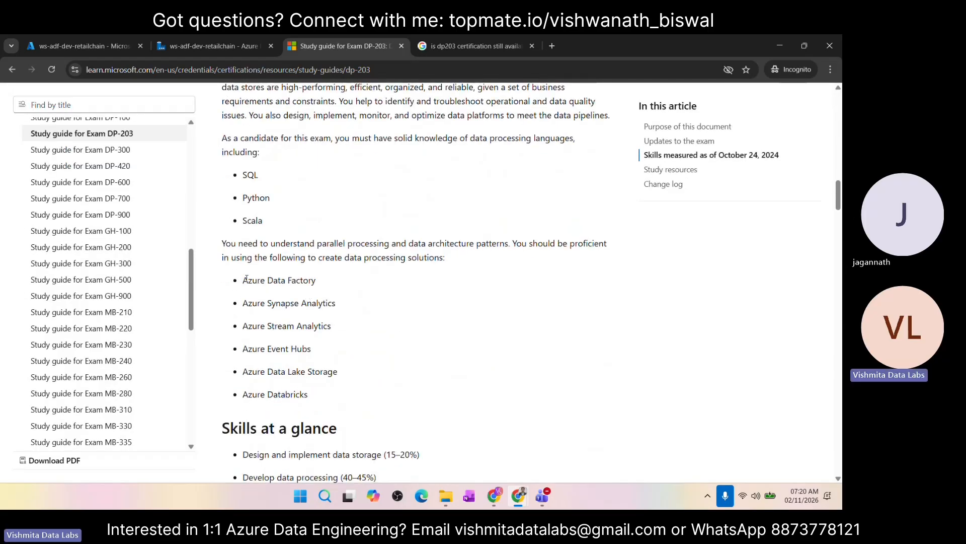
pyautogui.moveTo(243, 283); pyautogui.dragTo(310, 400)
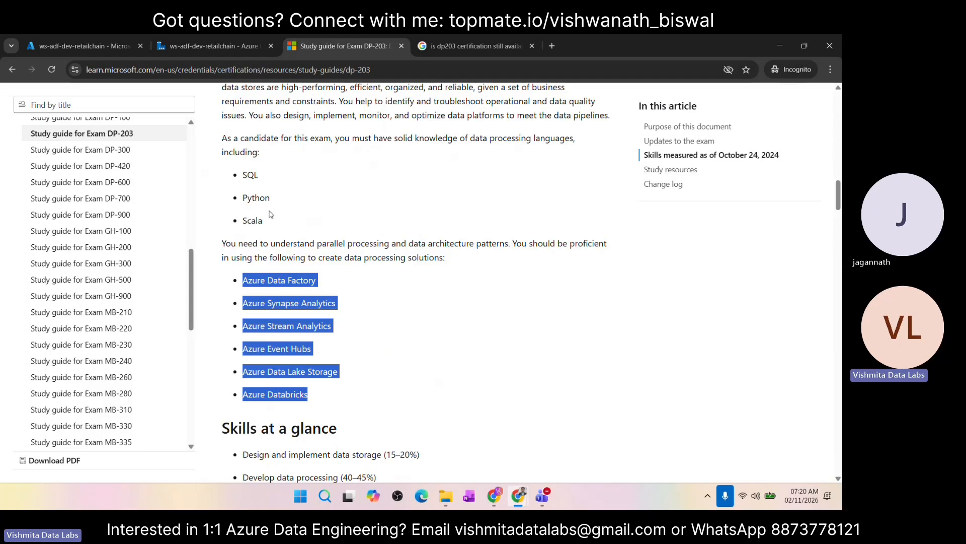
# Step: Return to the ws-adf-dev-retailchain studio and view its Git configuration page, revisiting ADF in Microsoft Fabric for comparison
pyautogui.click(203, 47)
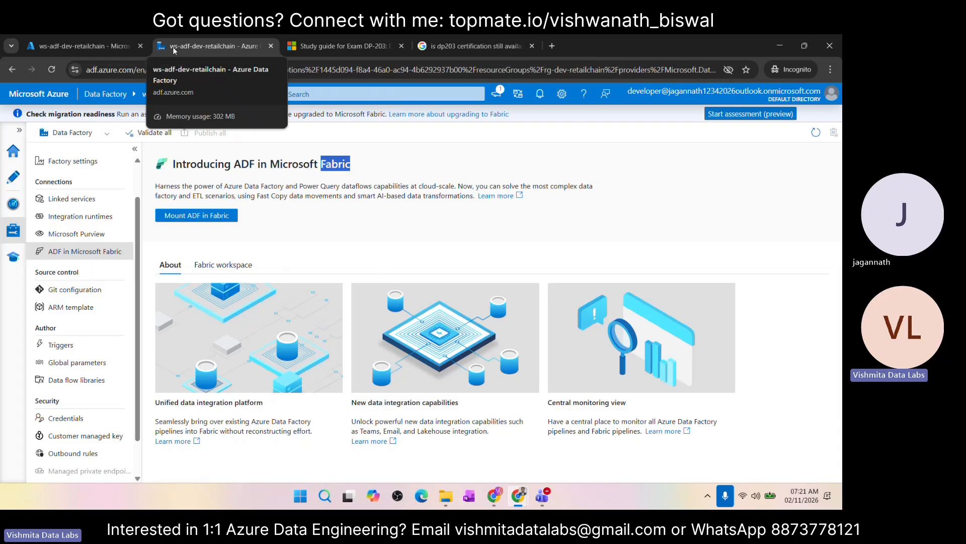
pyautogui.scroll(1, 78, 170)
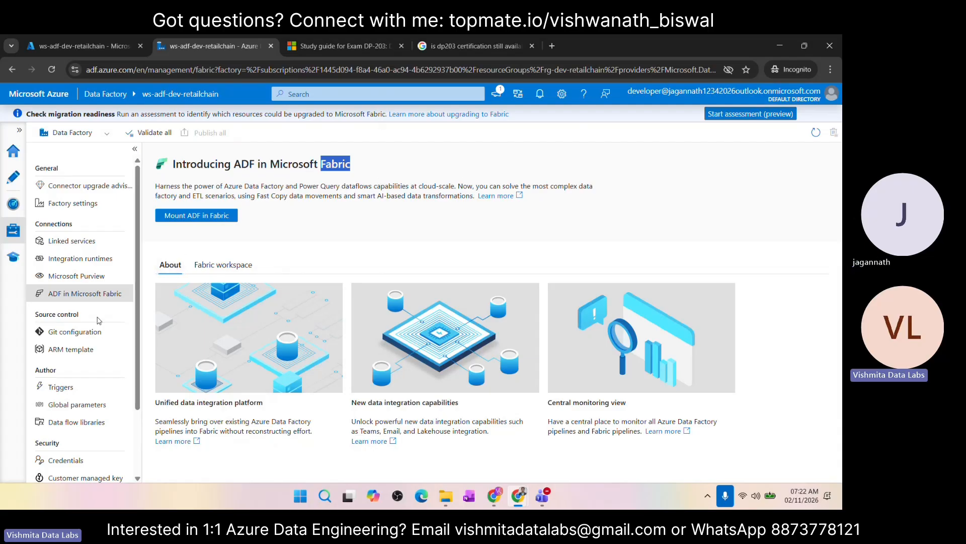
pyautogui.scroll(-3, 91, 249)
pyautogui.click(89, 248)
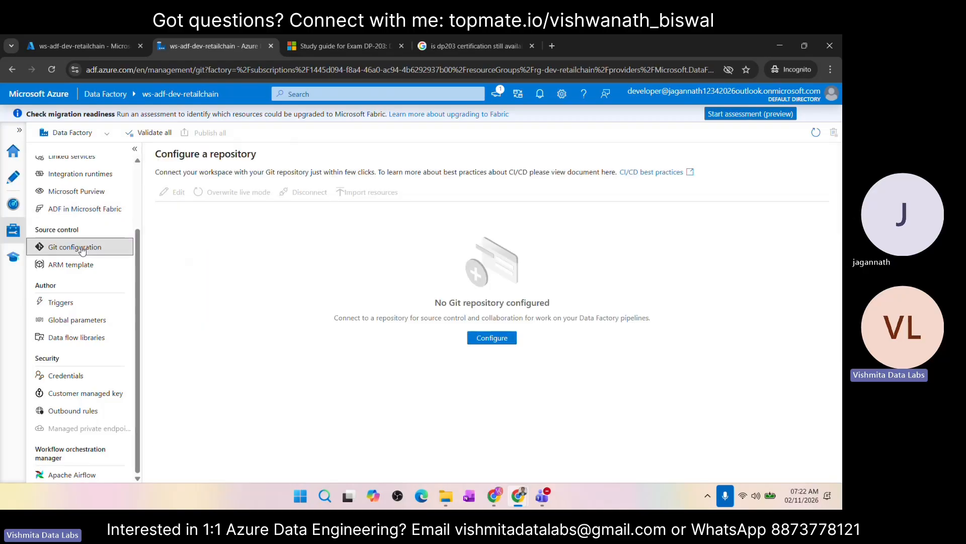
pyautogui.click(98, 211)
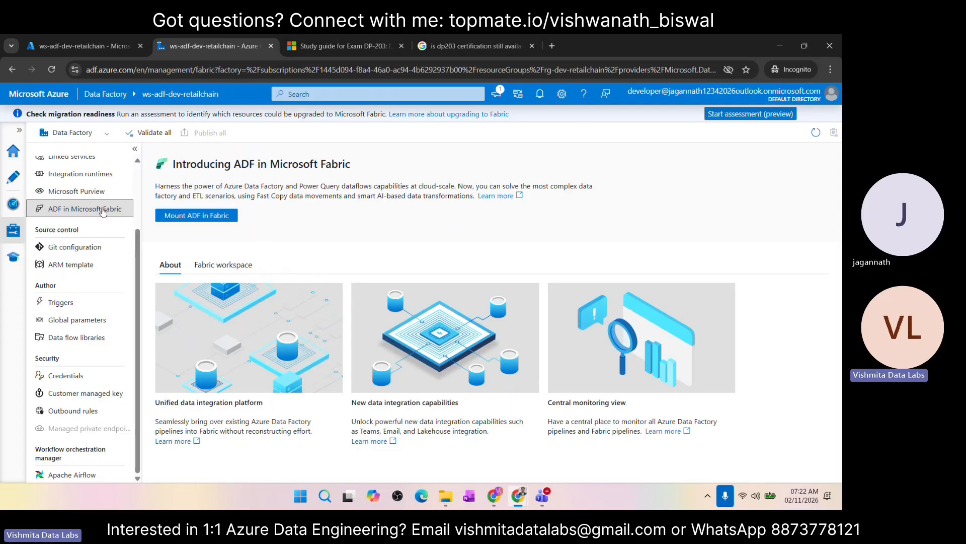
pyautogui.click(87, 249)
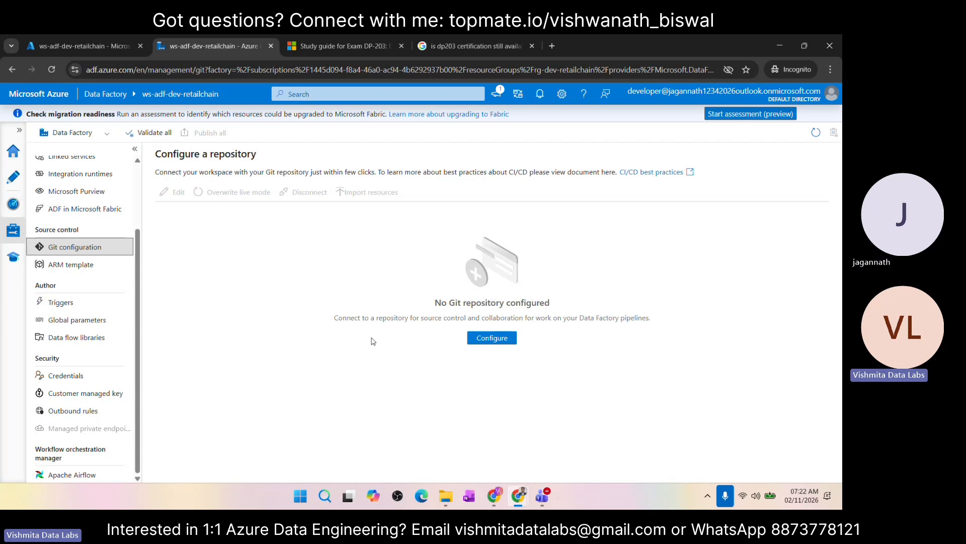
# Step: View the ARM template page, open its import on the Azure portal, and return to the data factory studio
pyautogui.click(90, 268)
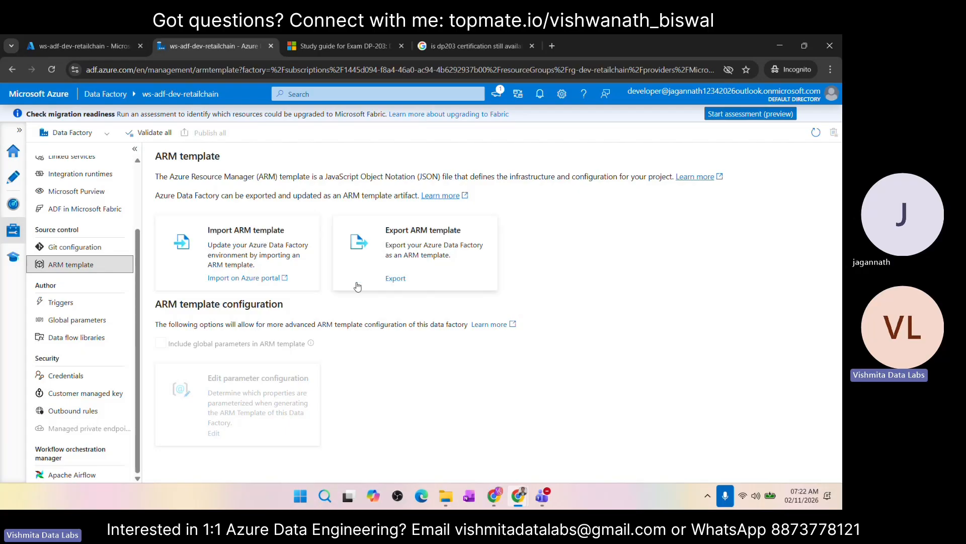
pyautogui.click(259, 278)
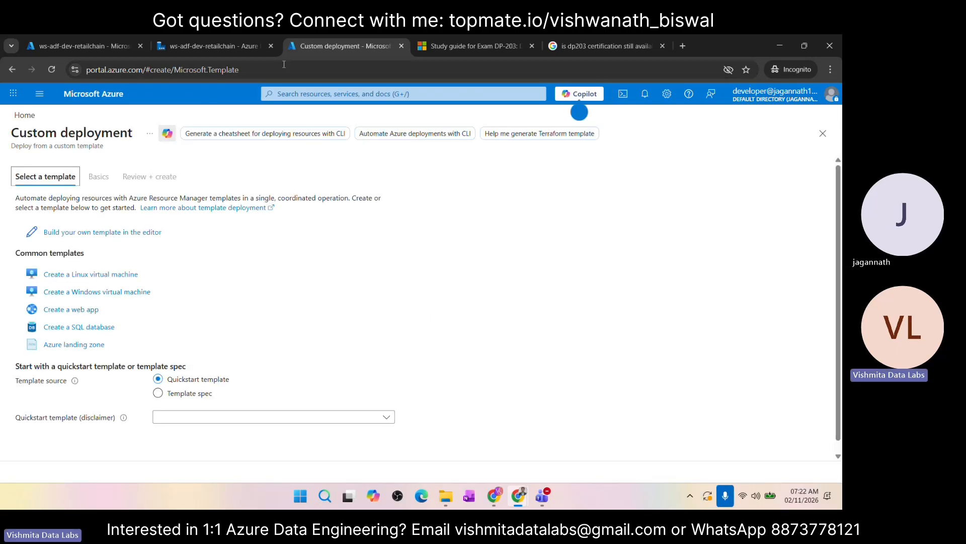
pyautogui.click(230, 47)
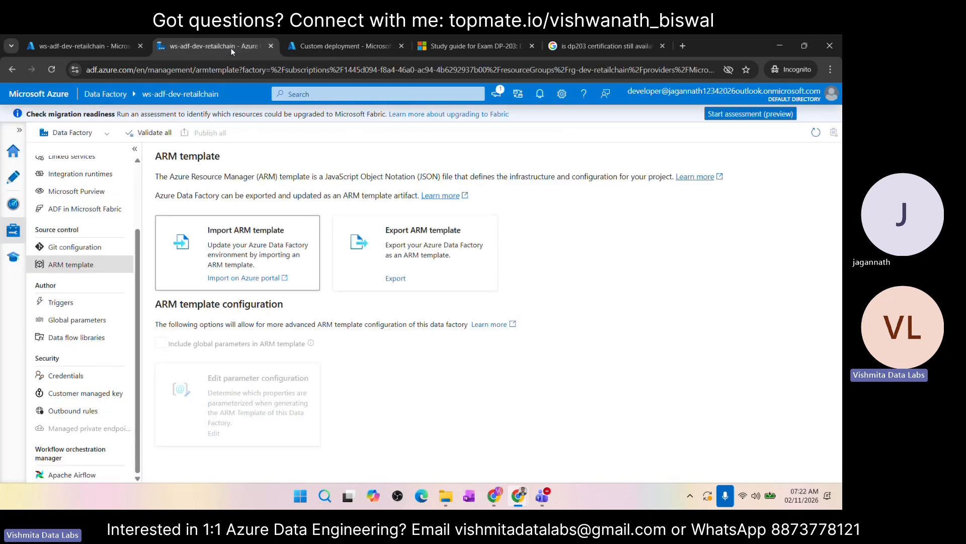
# Step: Look through the factory's authoring settings: Triggers, Global parameters and Data flow libraries
pyautogui.click(71, 304)
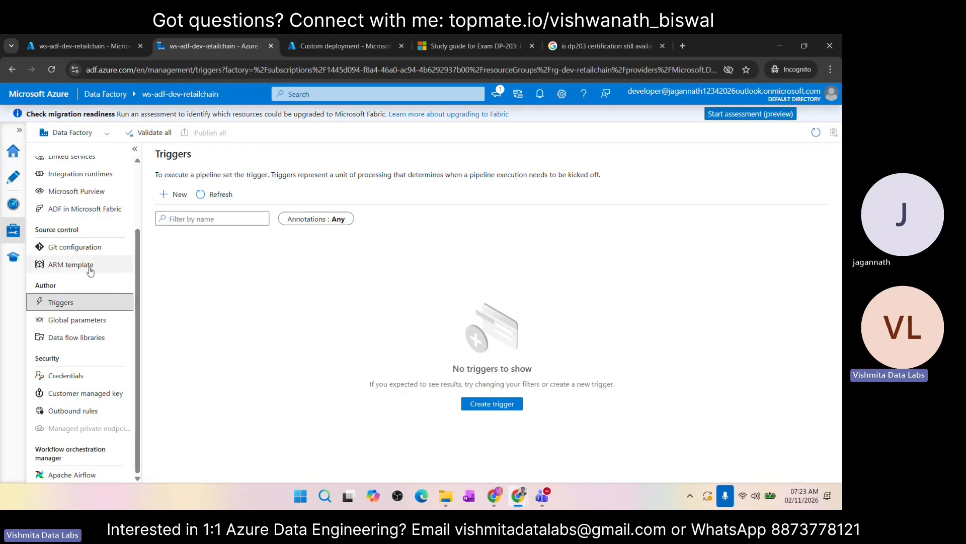
pyautogui.click(75, 327)
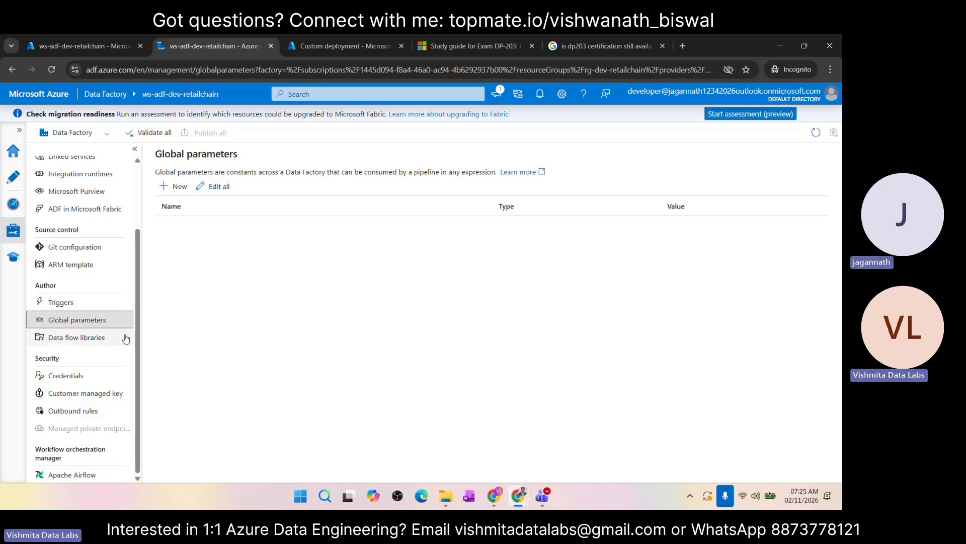
pyautogui.click(70, 343)
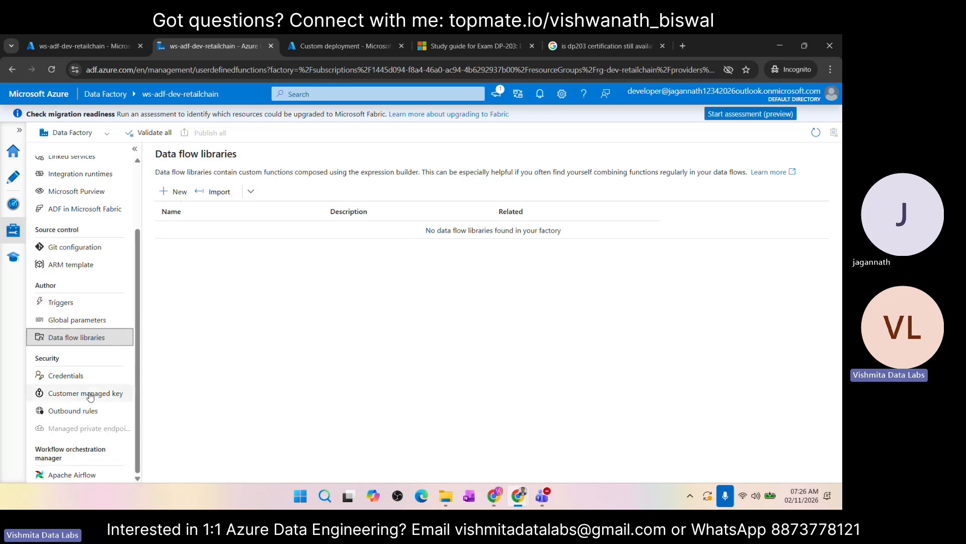
# Step: Look through the factory's security settings: Credentials, Customer managed key and Outbound rules
pyautogui.click(75, 381)
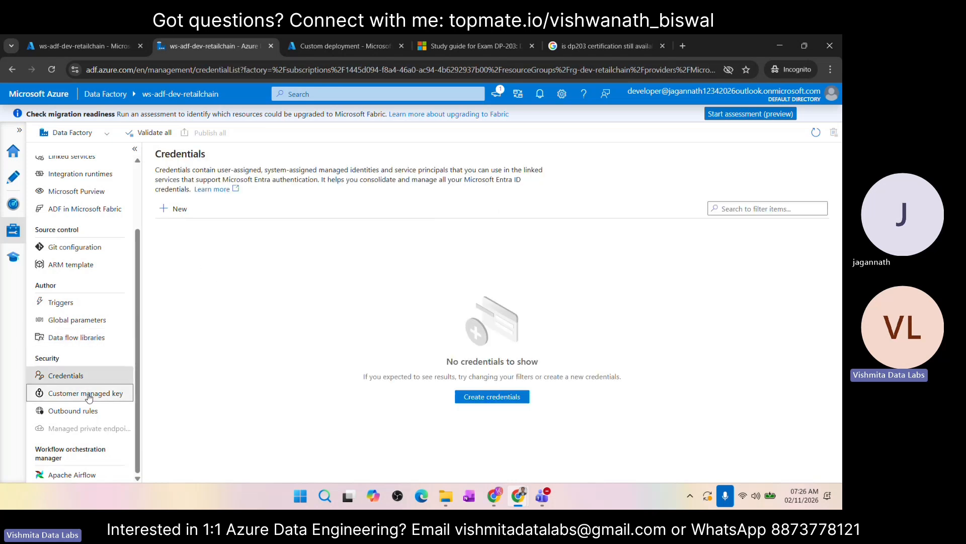
pyautogui.click(89, 396)
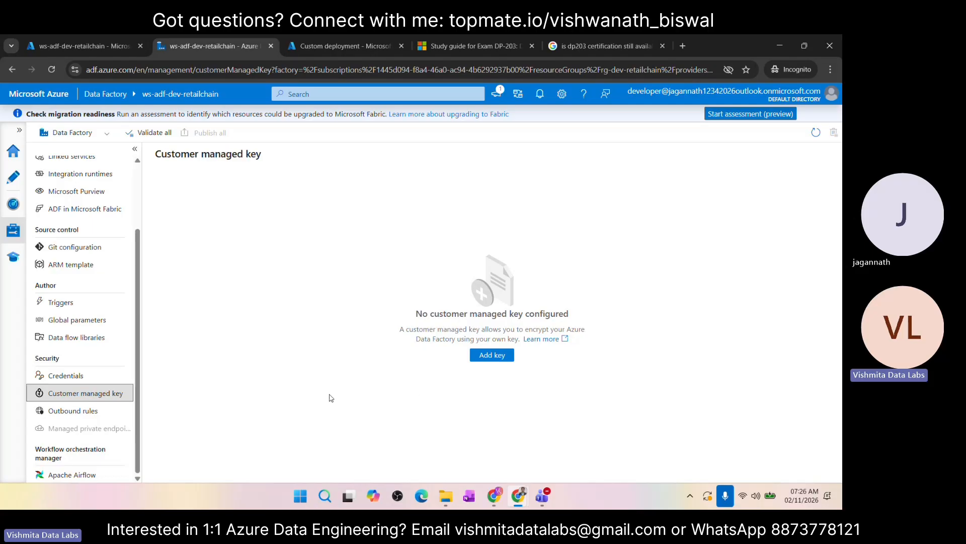
pyautogui.click(96, 410)
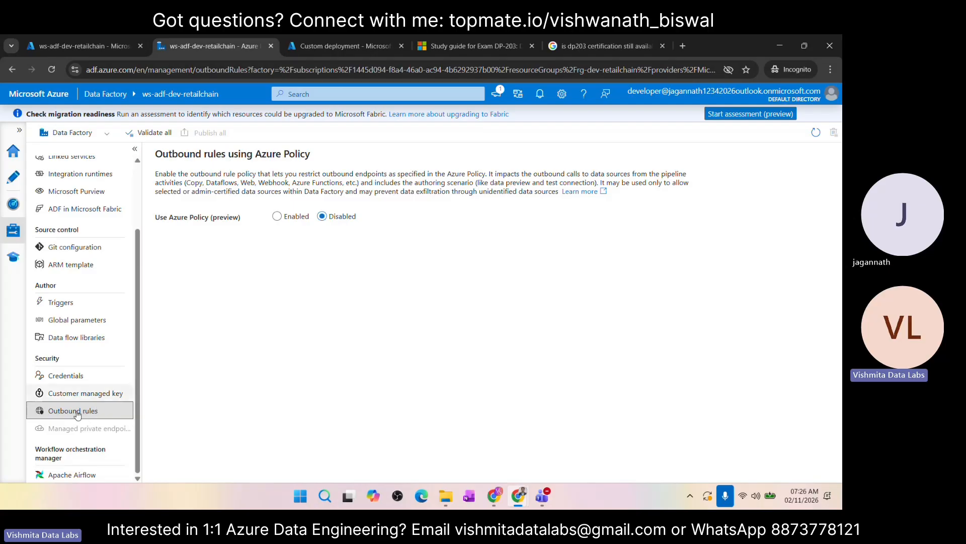
# Step: View the Apache Airflow page of the Workflow orchestration manager and review the full list of management sections
pyautogui.click(84, 476)
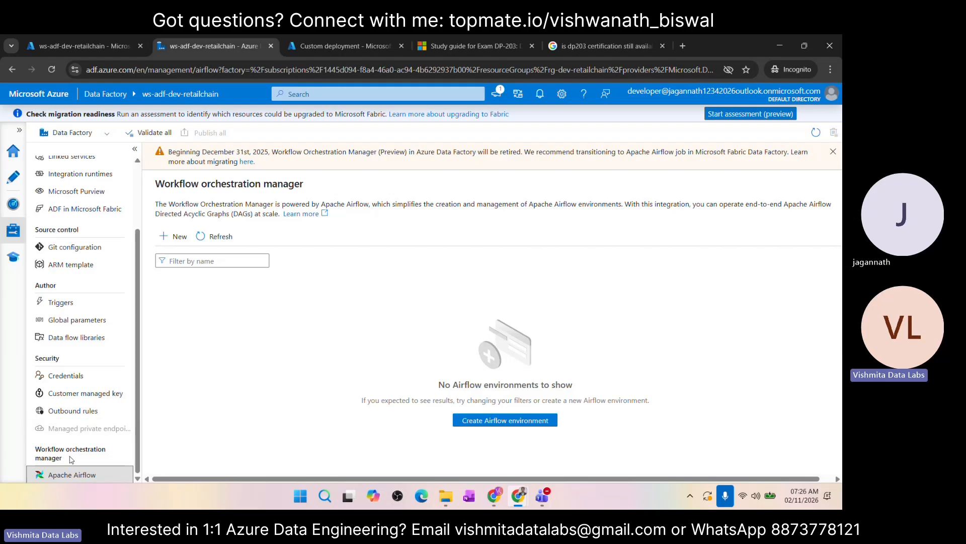
pyautogui.scroll(1, 88, 423)
pyautogui.scroll(-1, 88, 423)
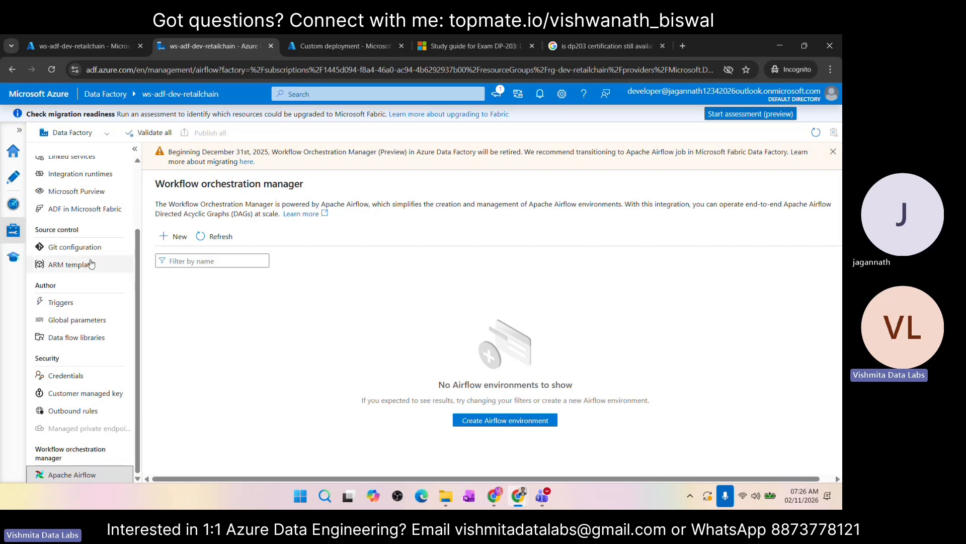
pyautogui.scroll(2, 93, 175)
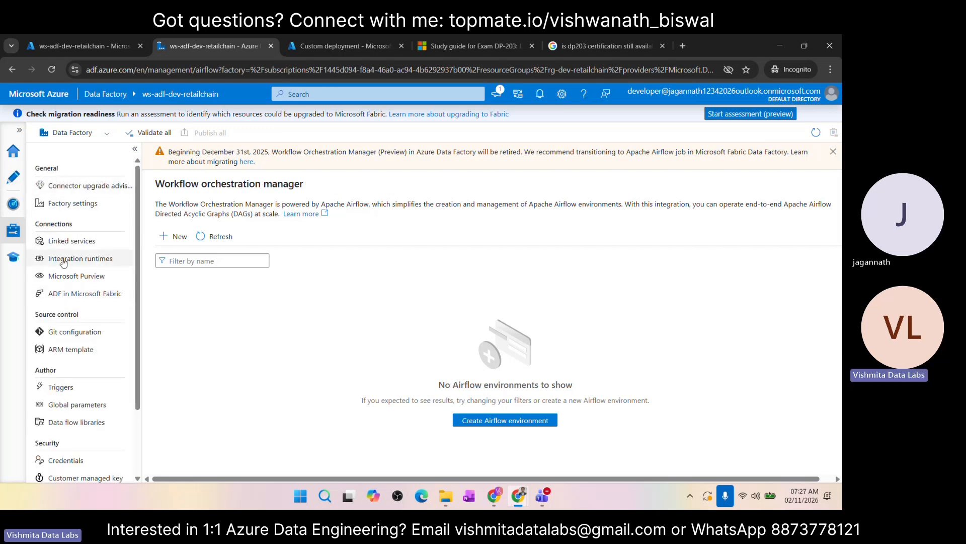
pyautogui.scroll(-2, 64, 258)
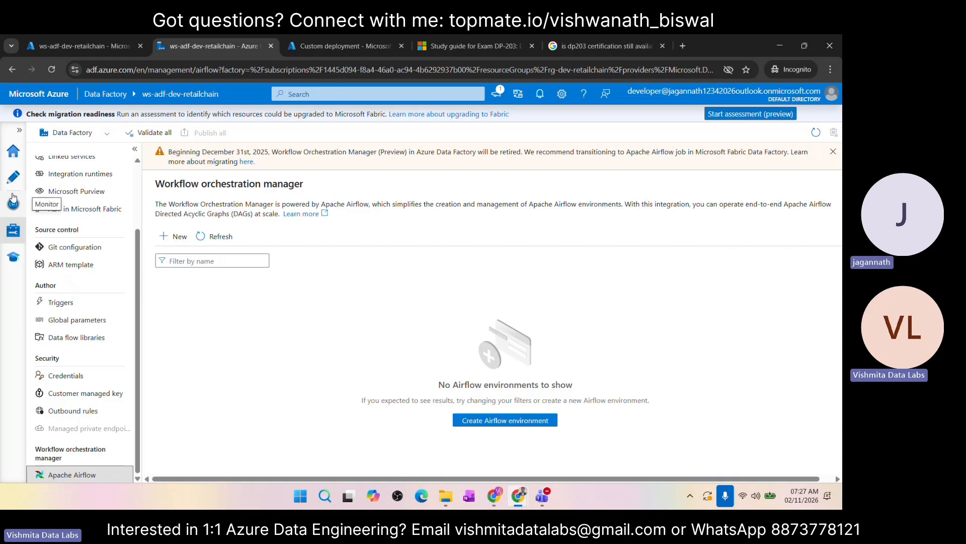
pyautogui.scroll(3, 75, 288)
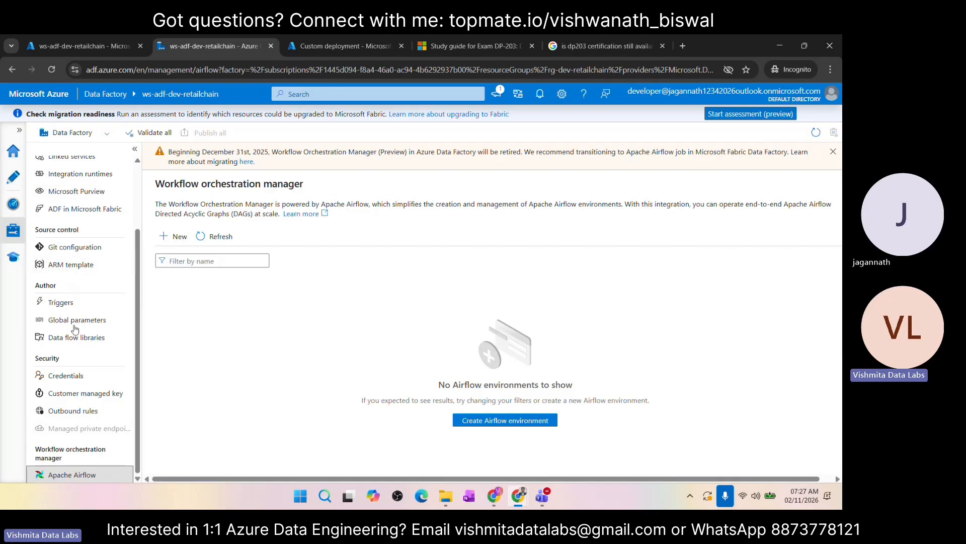
# Step: Browse the Learning Center down to its resource links and open the full Template gallery
pyautogui.click(14, 258)
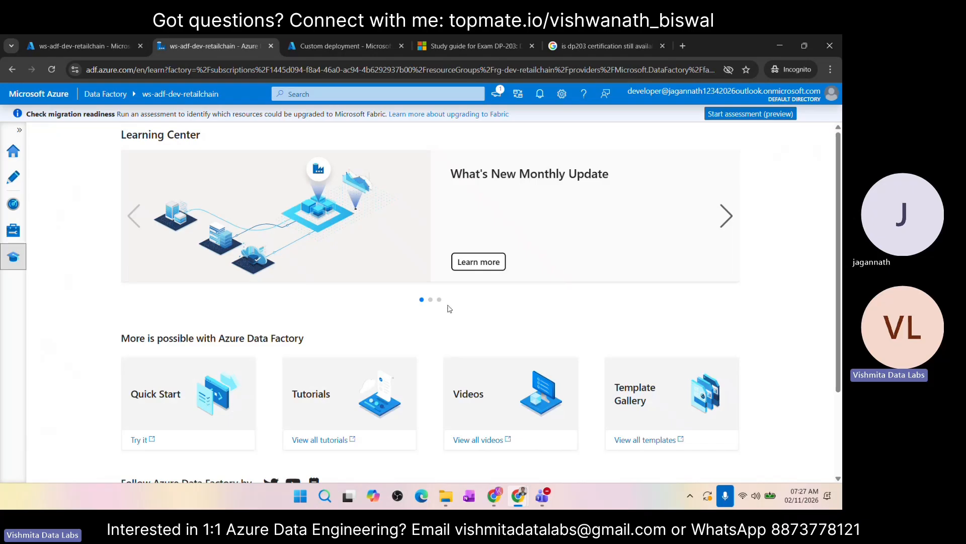
pyautogui.scroll(-3, 449, 308)
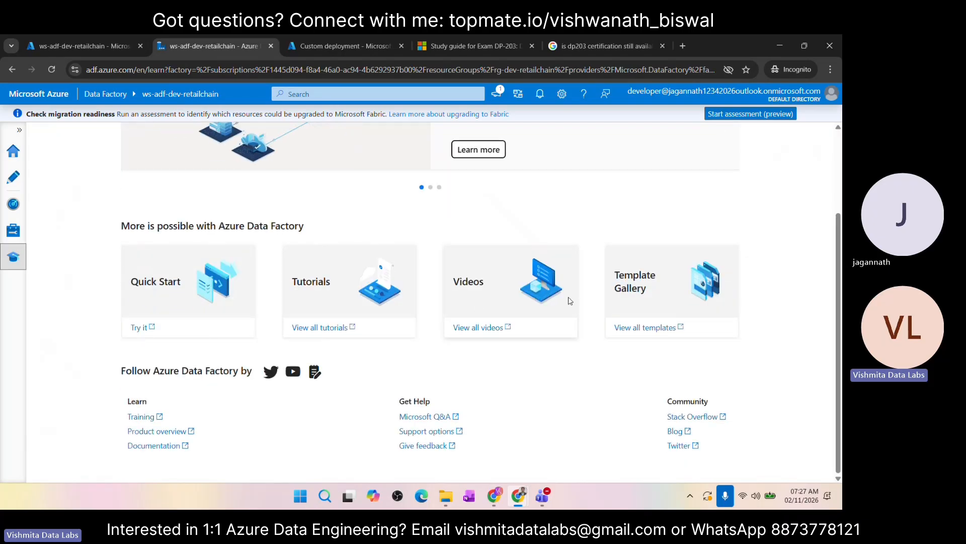
pyautogui.click(635, 329)
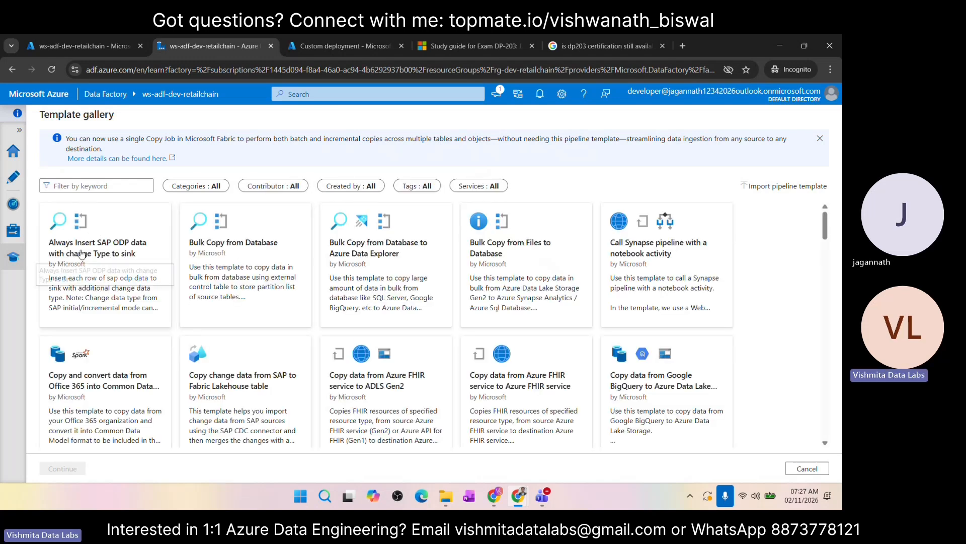
# Step: Inspect the Bulk Copy from Database template's required linked services and enlarged pipeline preview, and return to the gallery
pyautogui.click(258, 248)
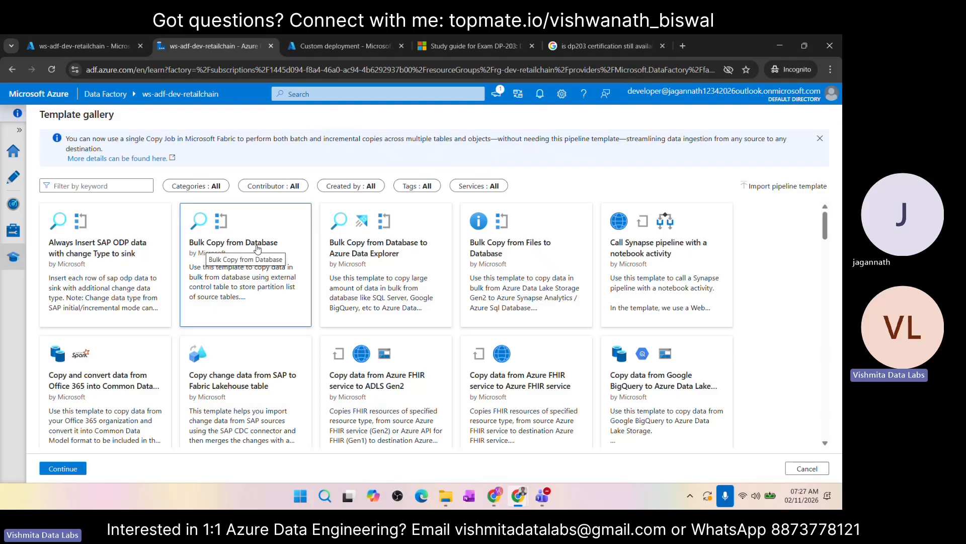
pyautogui.click(76, 468)
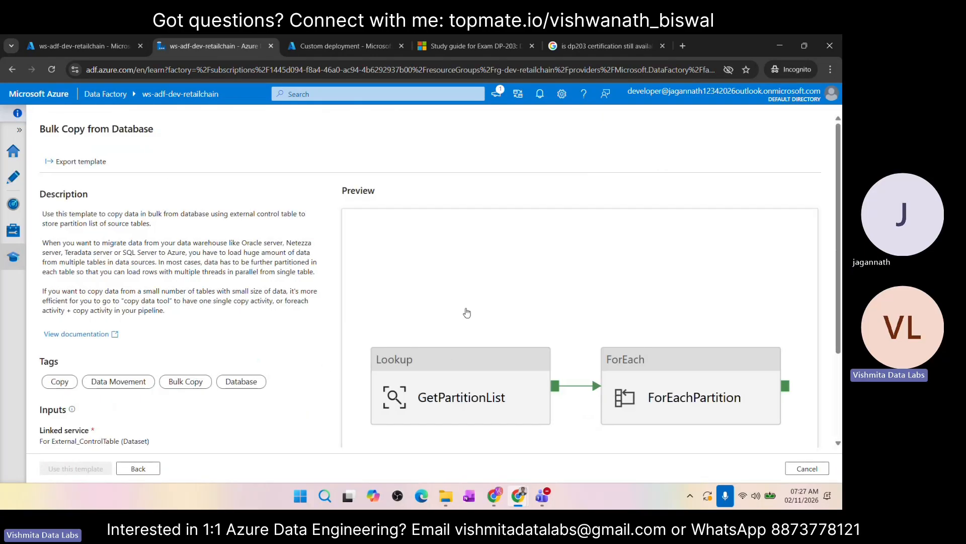
pyautogui.scroll(-3, 378, 344)
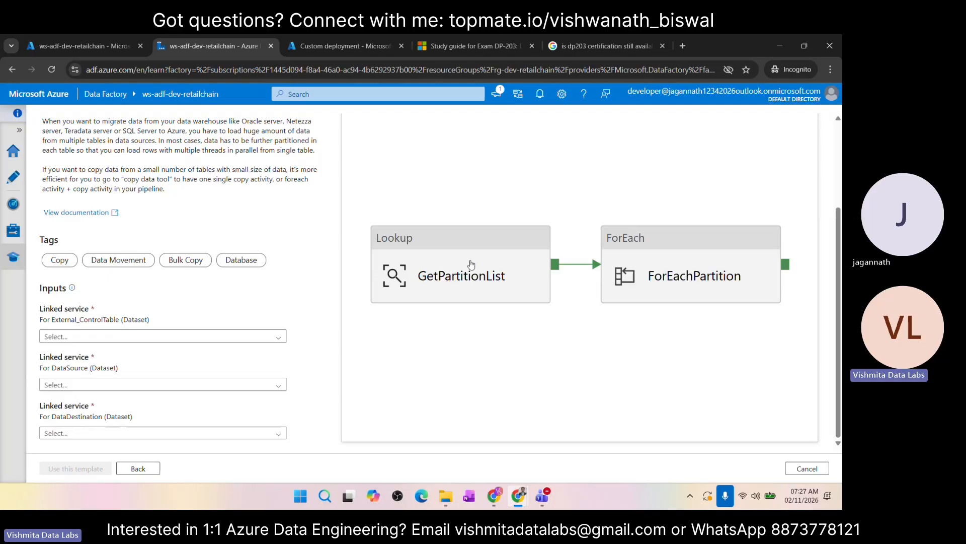
pyautogui.click(457, 246)
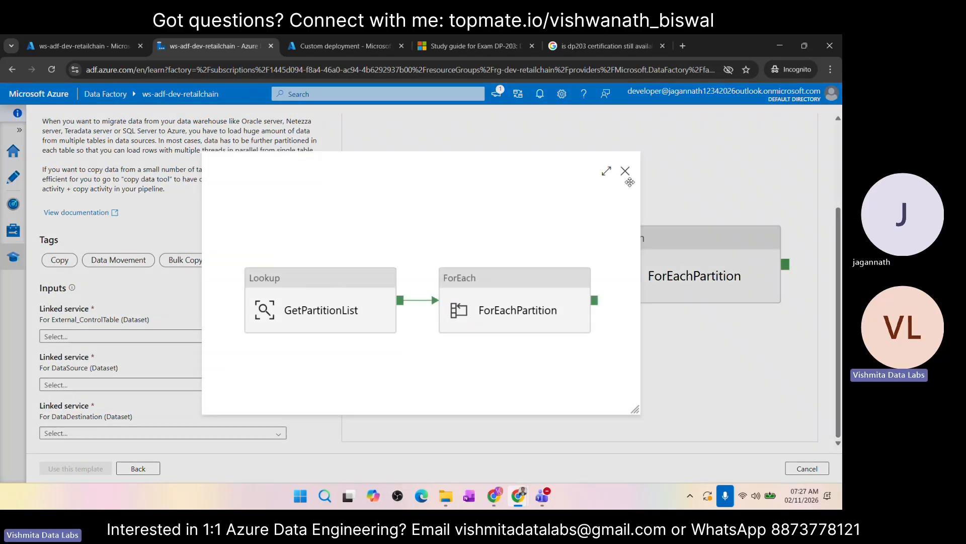
pyautogui.click(625, 171)
pyautogui.scroll(-1, 552, 306)
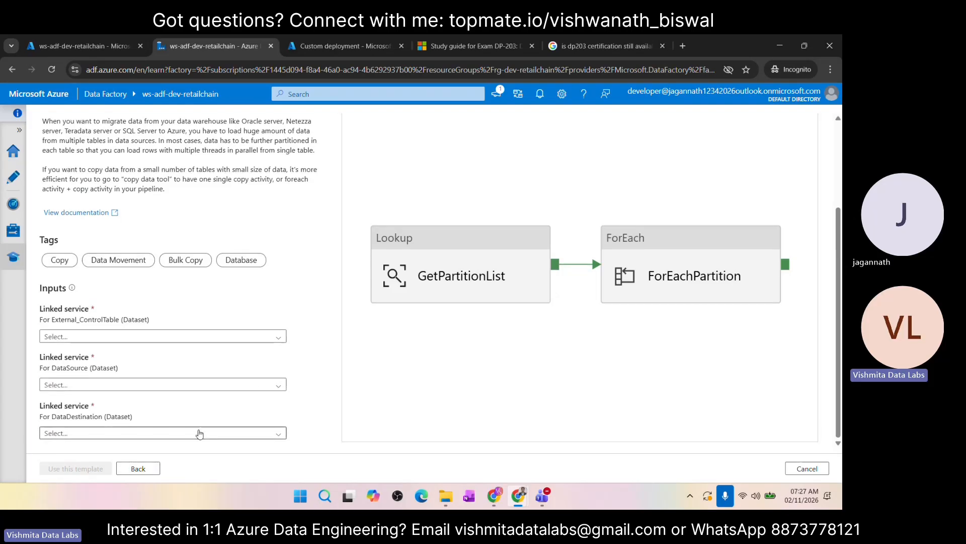
pyautogui.click(139, 468)
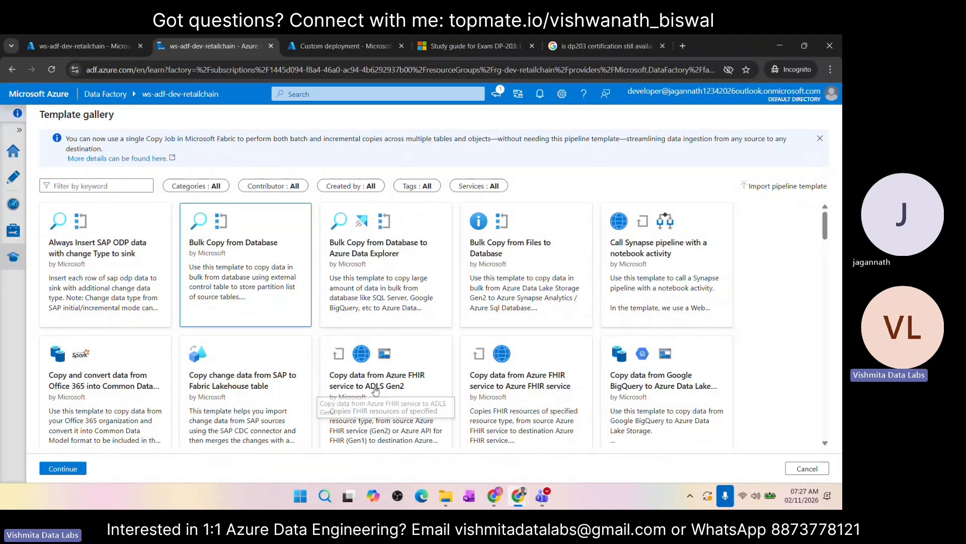
# Step: Open the "Copy data from Azure FHIR service to ADLS Gen2" template, view its pipeline preview full screen, and close the preview
pyautogui.click(412, 370)
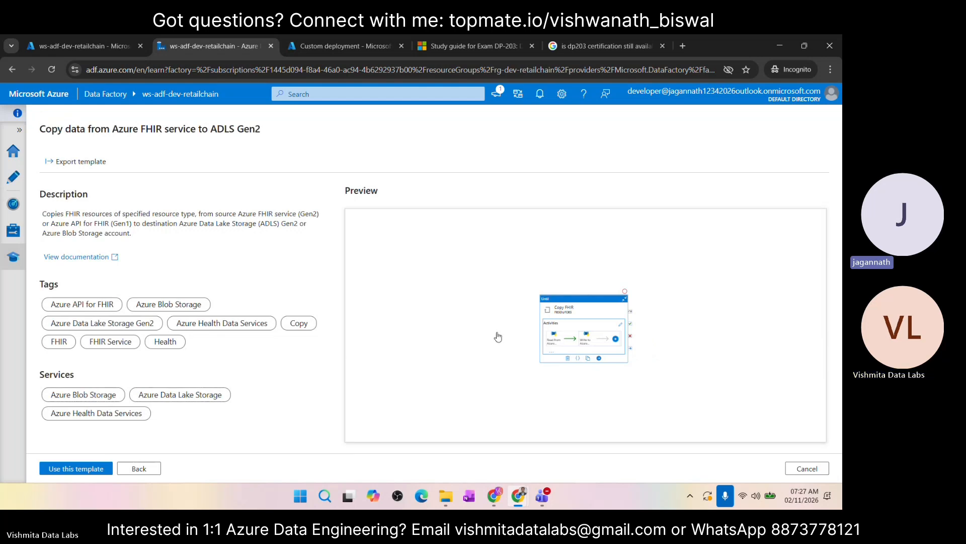
pyautogui.click(599, 310)
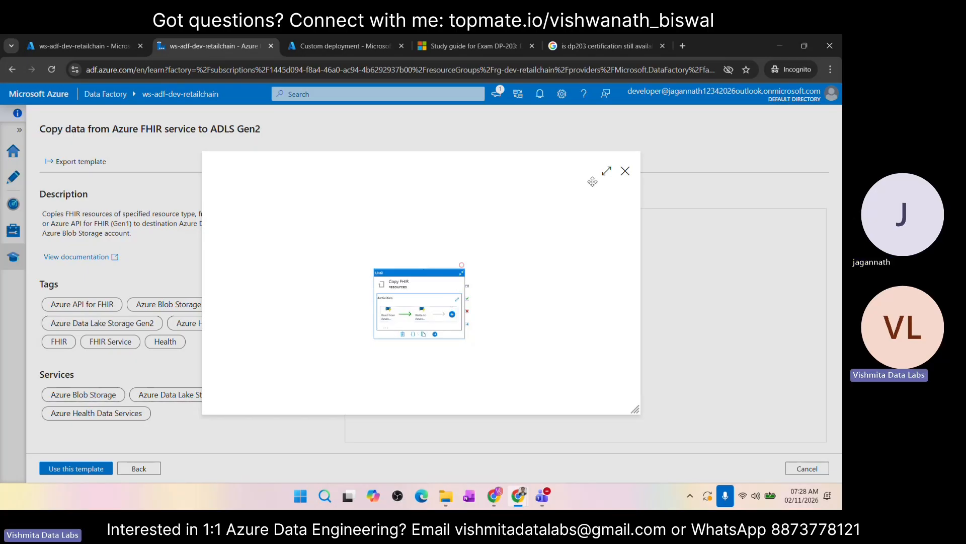
pyautogui.click(607, 172)
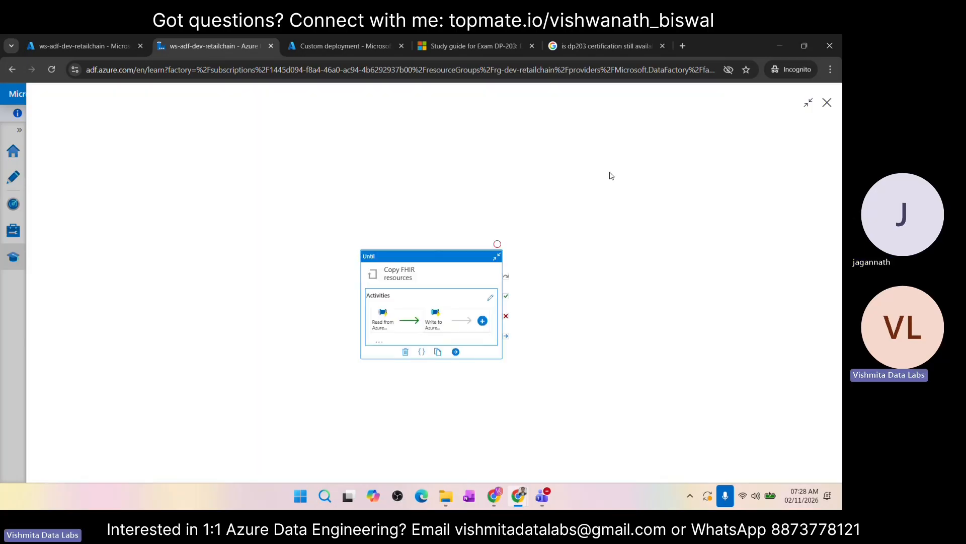
pyautogui.click(828, 104)
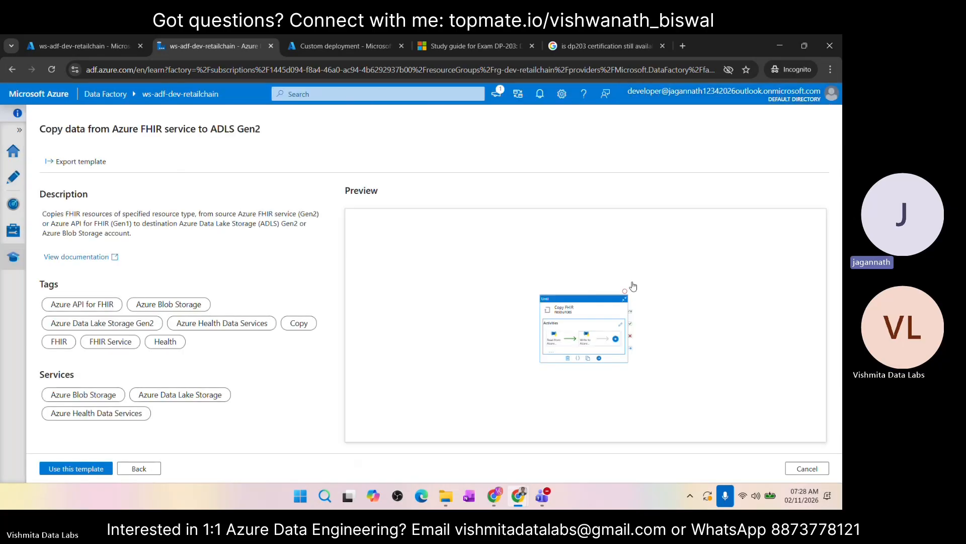
# Step: Inspect the "Copy data from Google BigQuery to Azure Data Lake Store" template's linked service inputs and enlarged pipeline preview, and return to the gallery
pyautogui.click(139, 469)
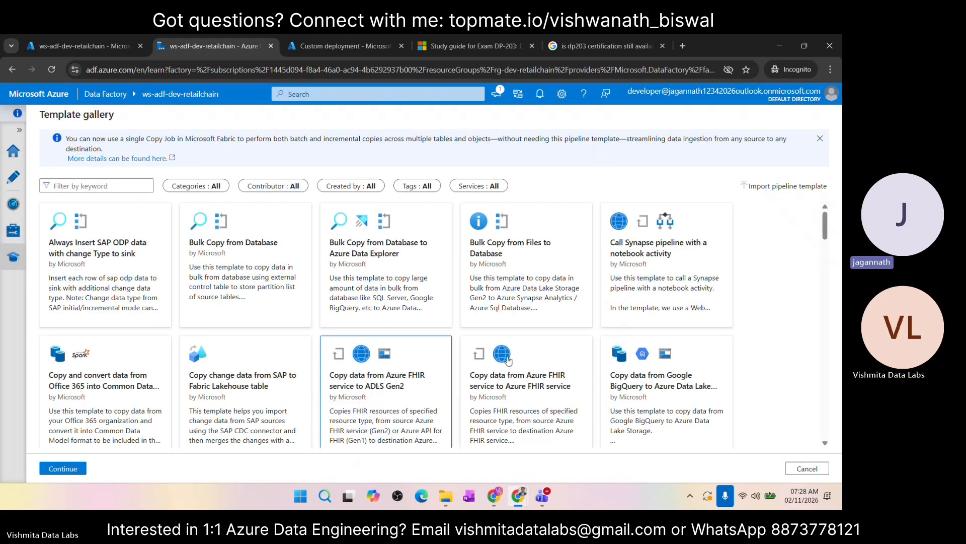
pyautogui.scroll(-3, 547, 365)
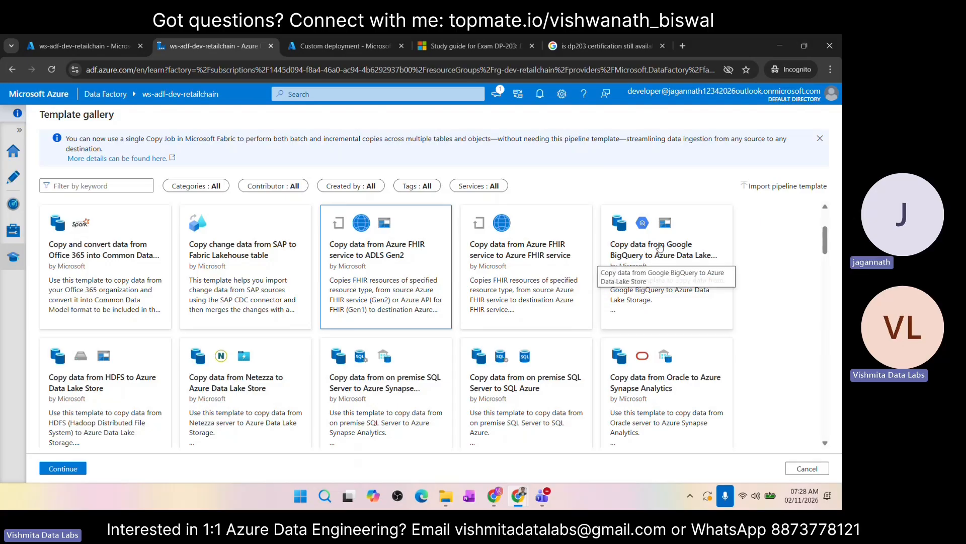
pyautogui.click(659, 260)
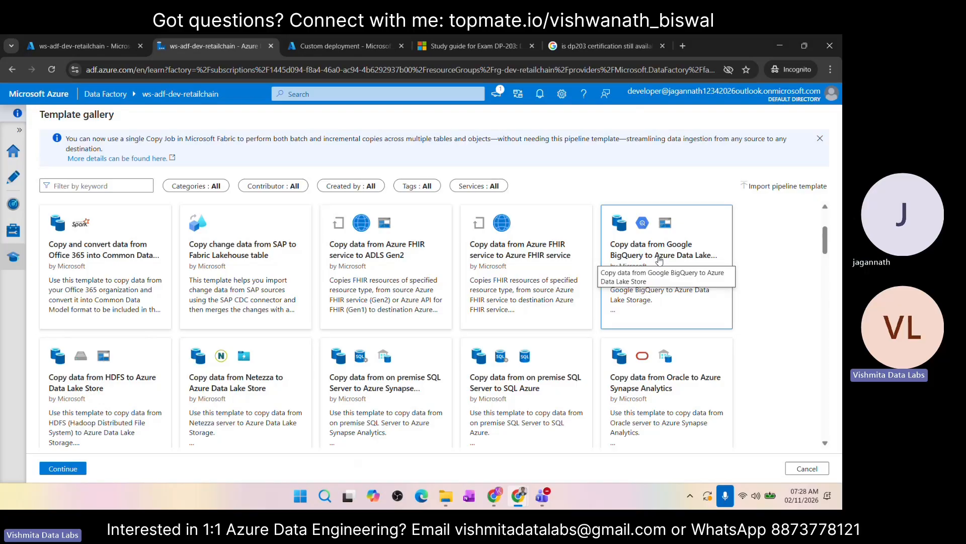
pyautogui.click(64, 469)
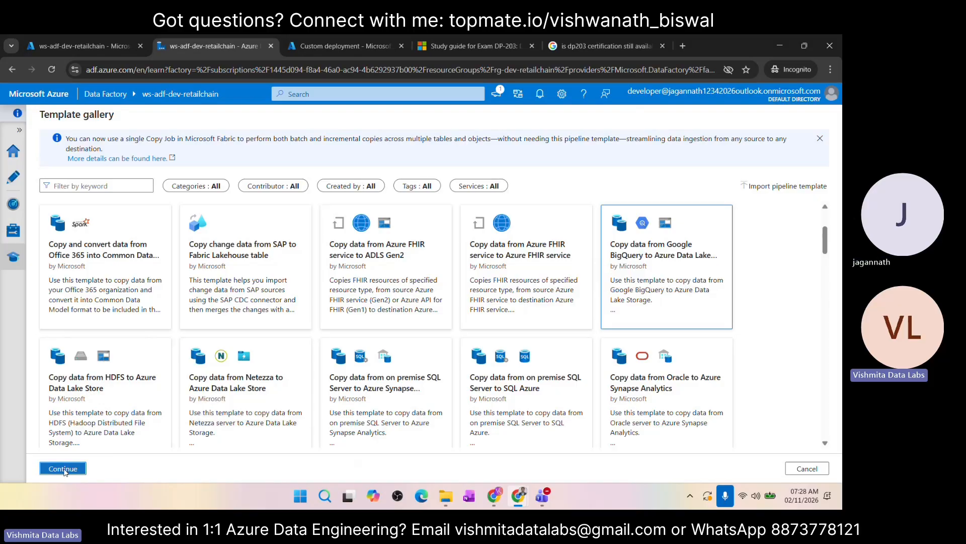
pyautogui.scroll(-2, 464, 398)
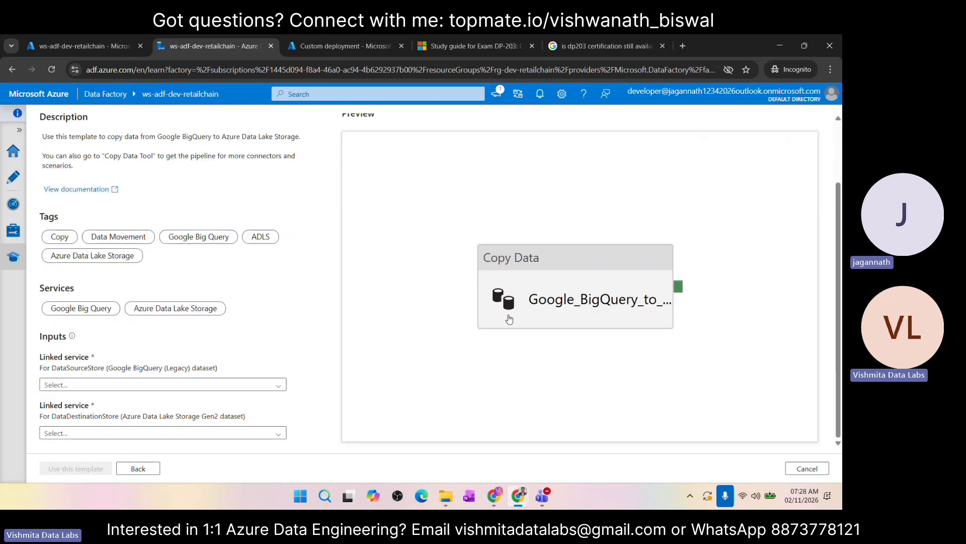
pyautogui.click(566, 260)
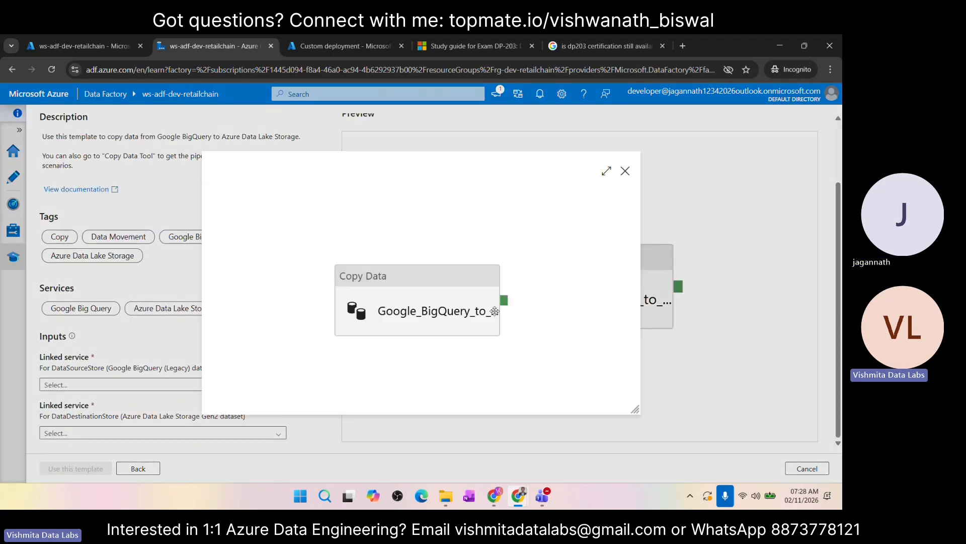
pyautogui.click(625, 171)
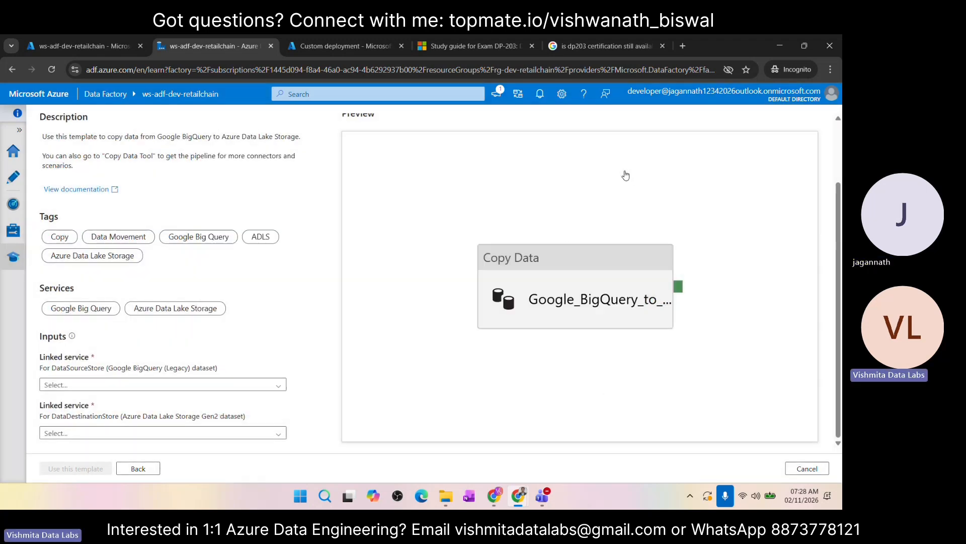
pyautogui.scroll(2, 524, 233)
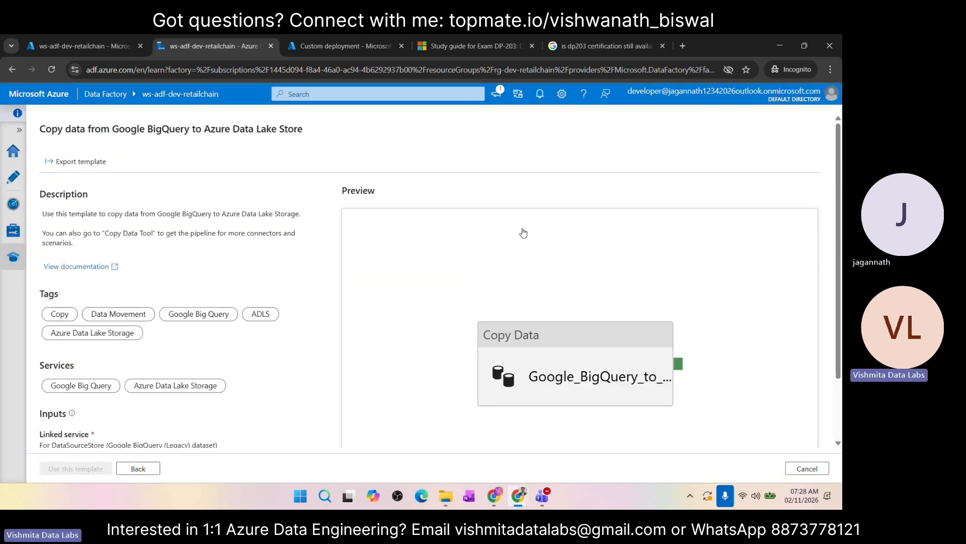
pyautogui.click(138, 469)
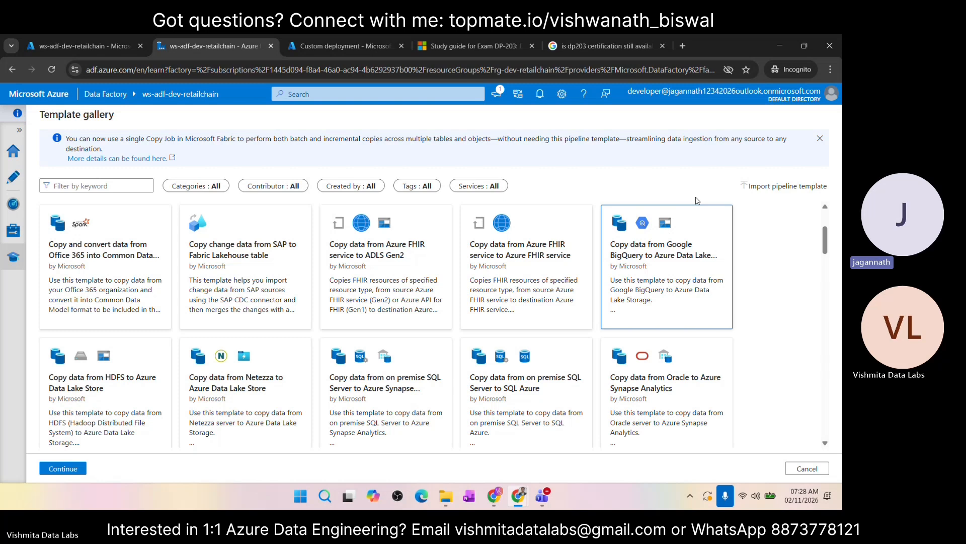
# Step: Dismiss the Copy Job notice, browse the remaining pipeline templates, and leave the gallery for the factory's authoring page
pyautogui.click(821, 139)
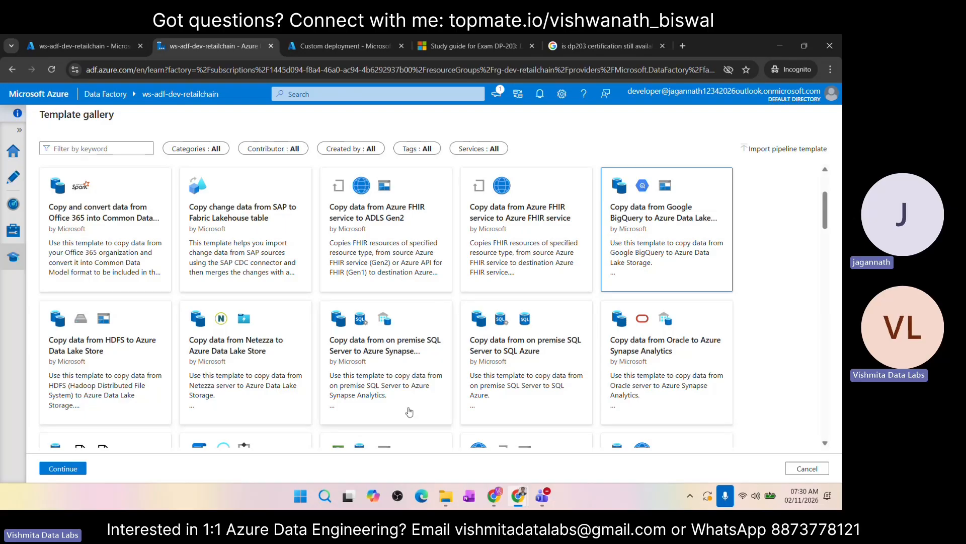
pyautogui.scroll(-20, 555, 333)
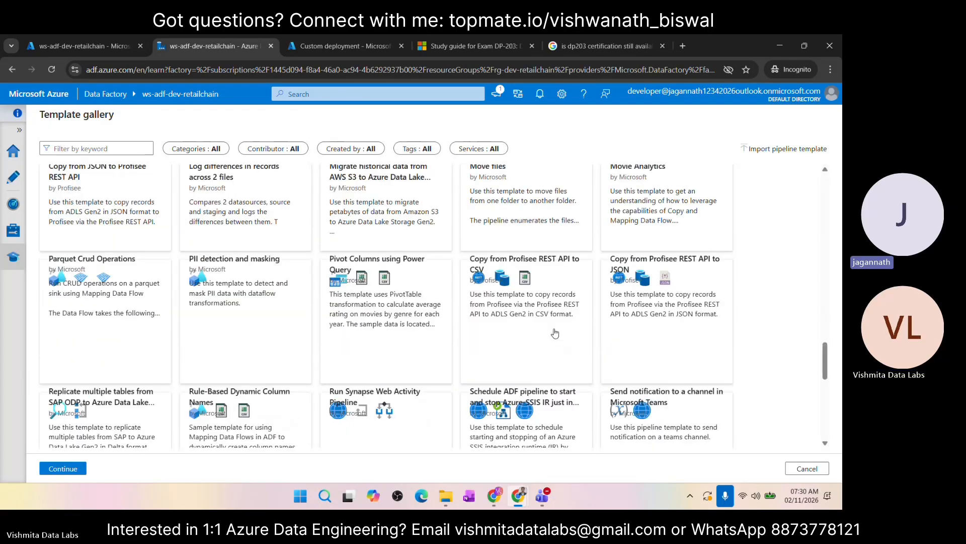
pyautogui.scroll(15, 555, 334)
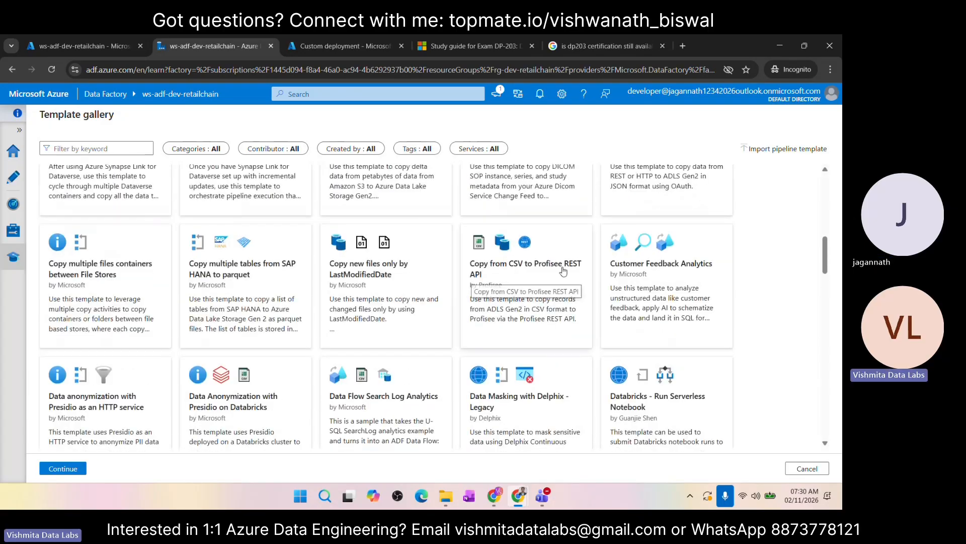
pyautogui.scroll(2, 329, 366)
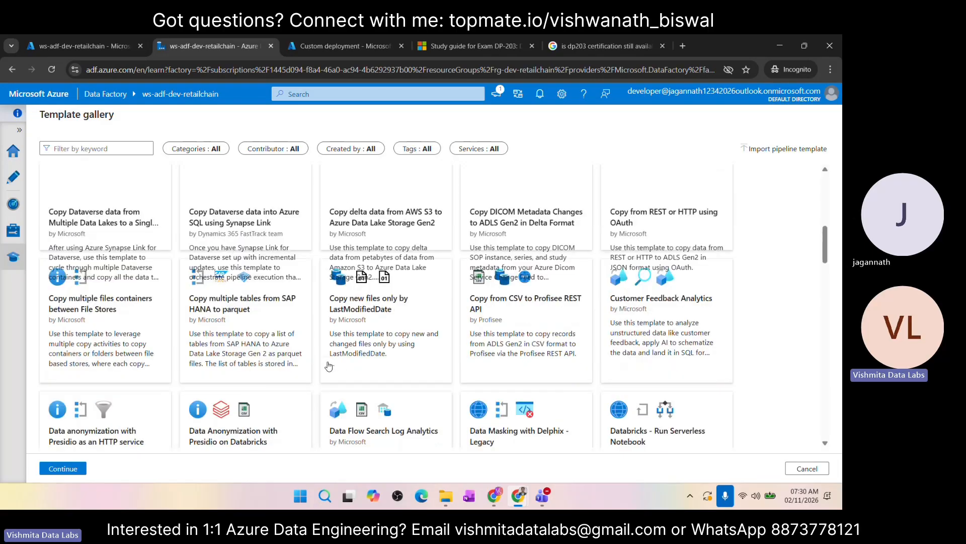
pyautogui.scroll(5, 329, 366)
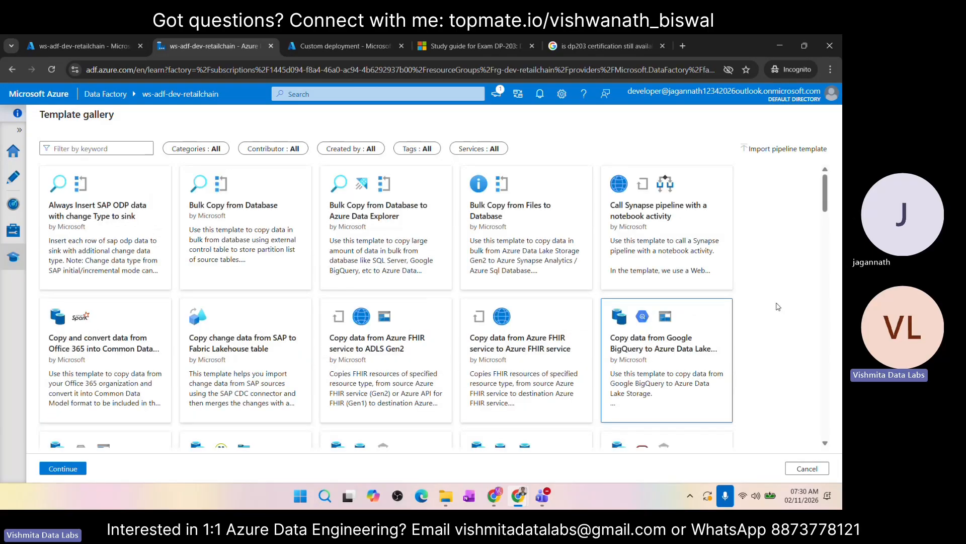
pyautogui.click(811, 470)
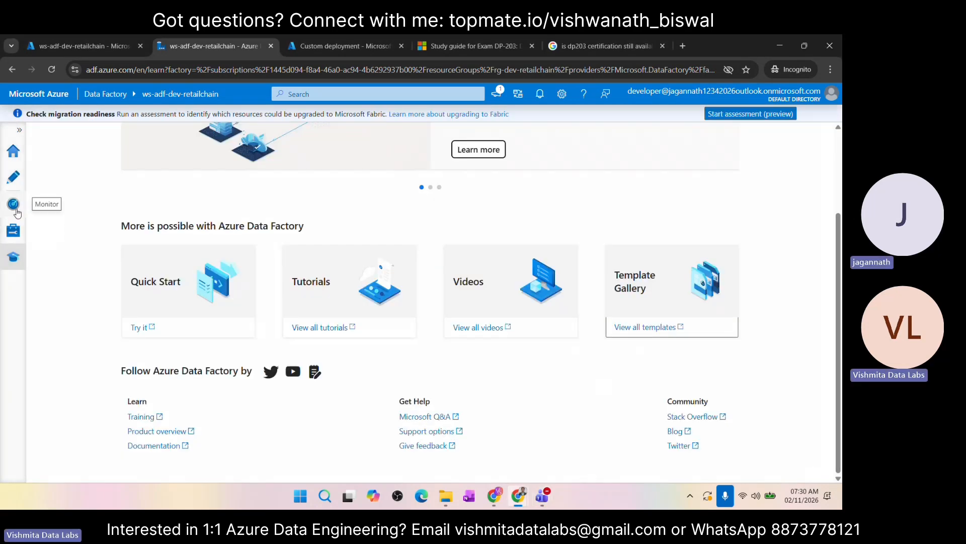
pyautogui.click(12, 182)
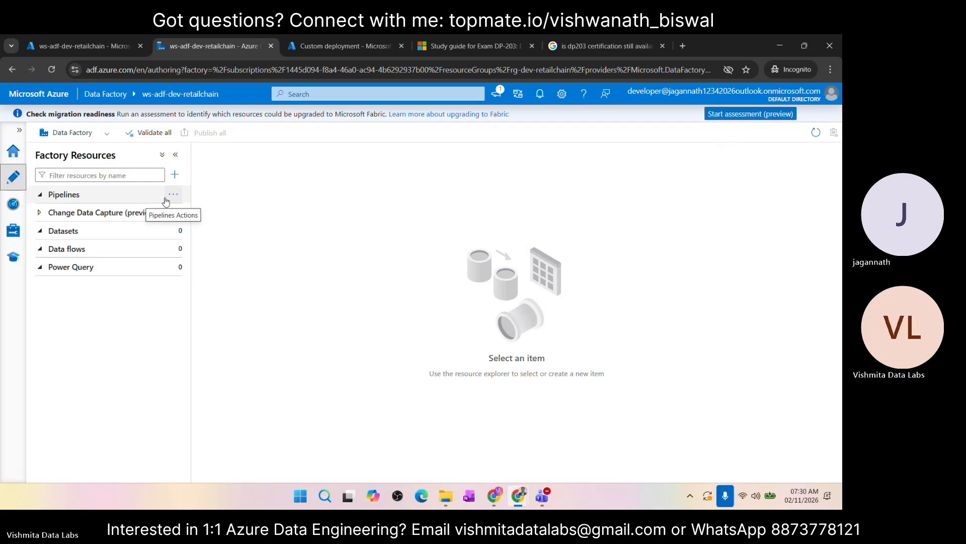
# Step: Switch to the Azure portal and open the blobsadev storage account from the list of storage accounts
pyautogui.click(103, 47)
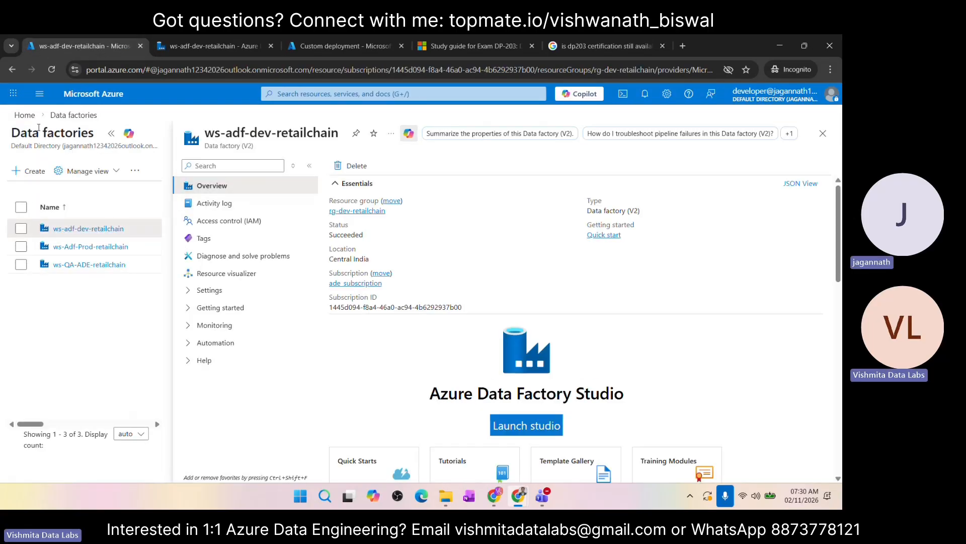
pyautogui.click(26, 117)
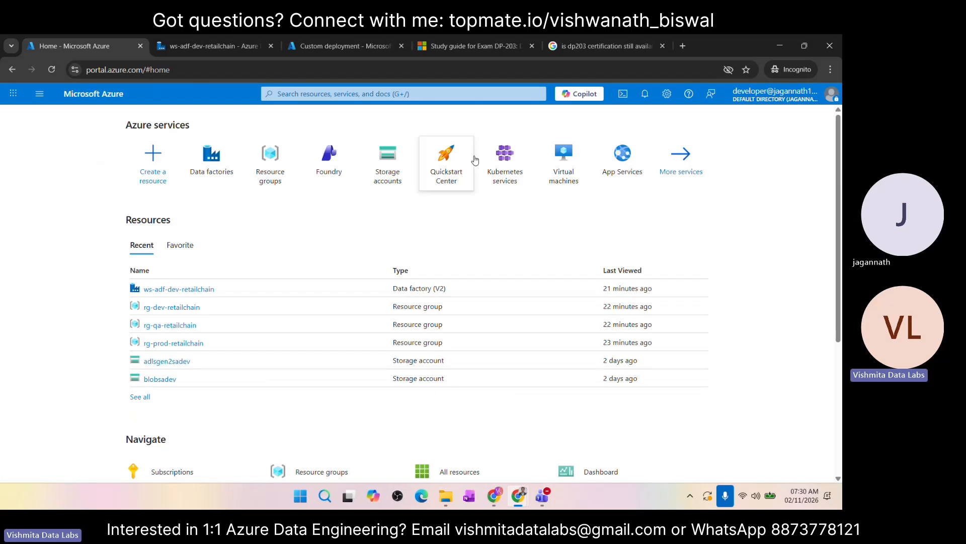
pyautogui.click(397, 174)
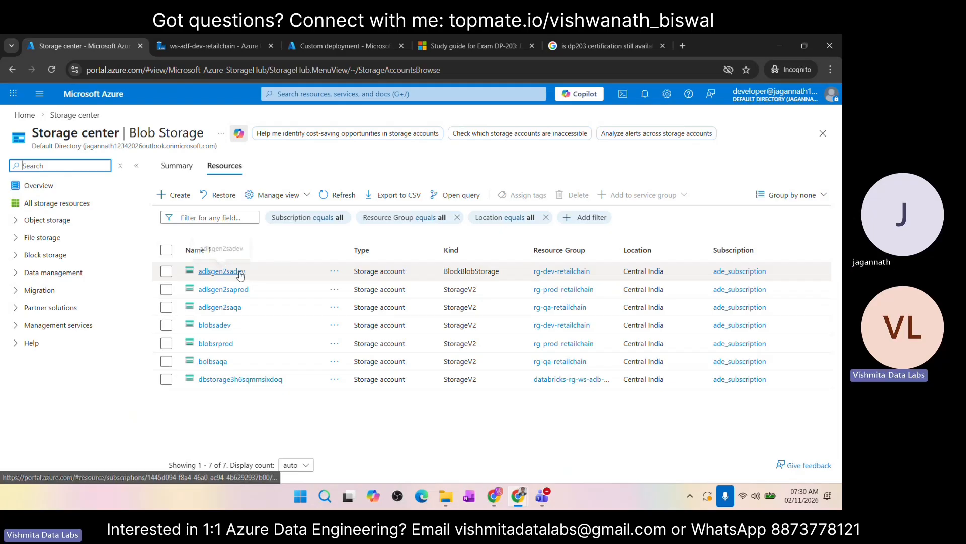
pyautogui.click(216, 326)
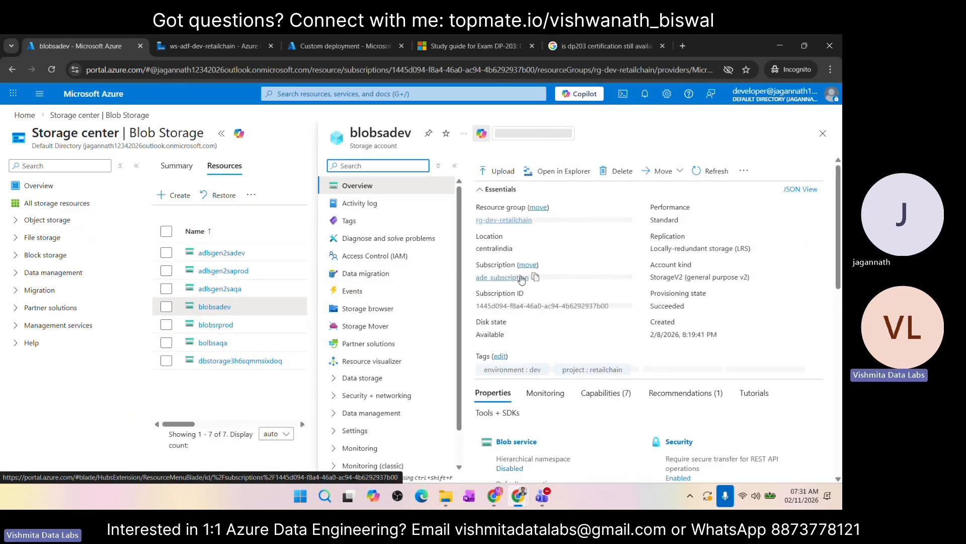
# Step: Review the blobsadev overview properties, covering the blob, file, queue and table services, security and networking
pyautogui.scroll(-1, 598, 332)
pyautogui.scroll(-1, 597, 332)
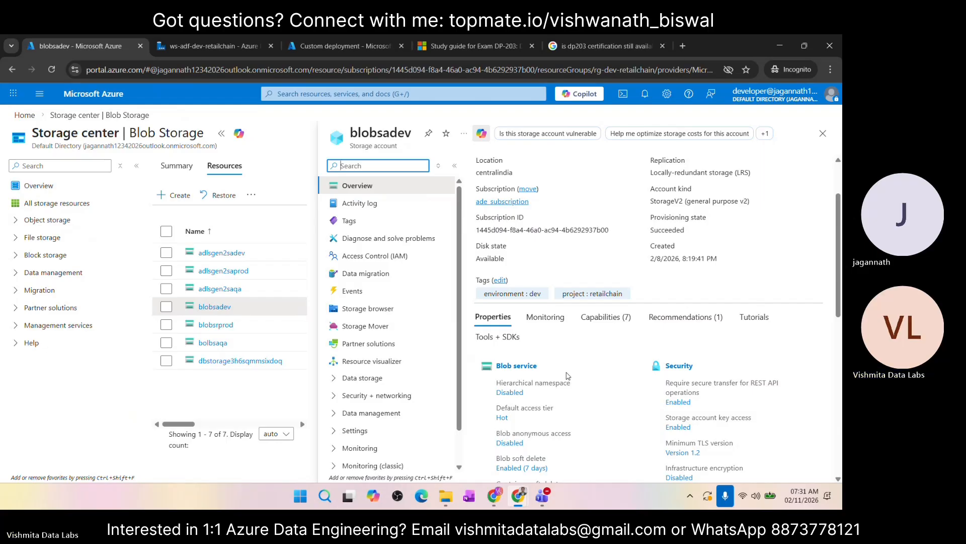
pyautogui.scroll(-4, 567, 375)
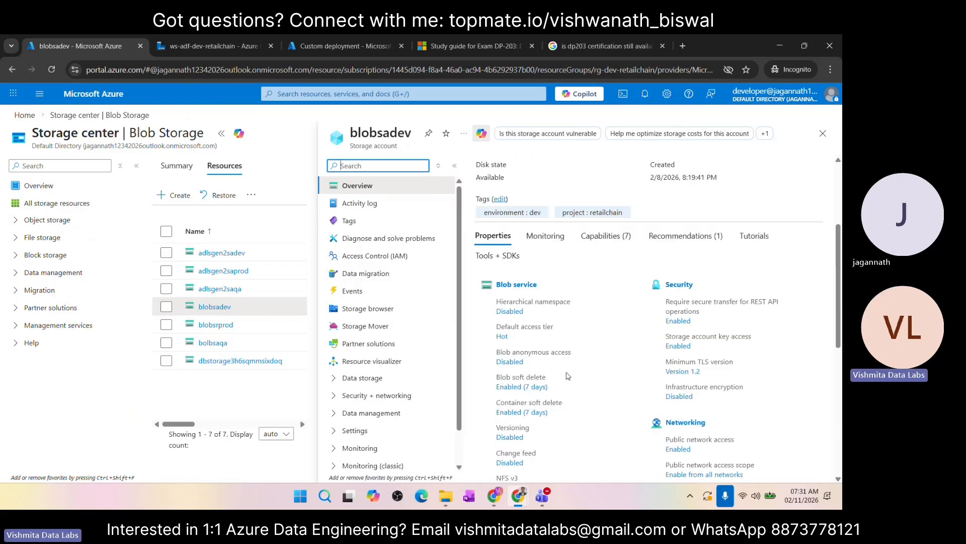
pyautogui.scroll(-3, 567, 375)
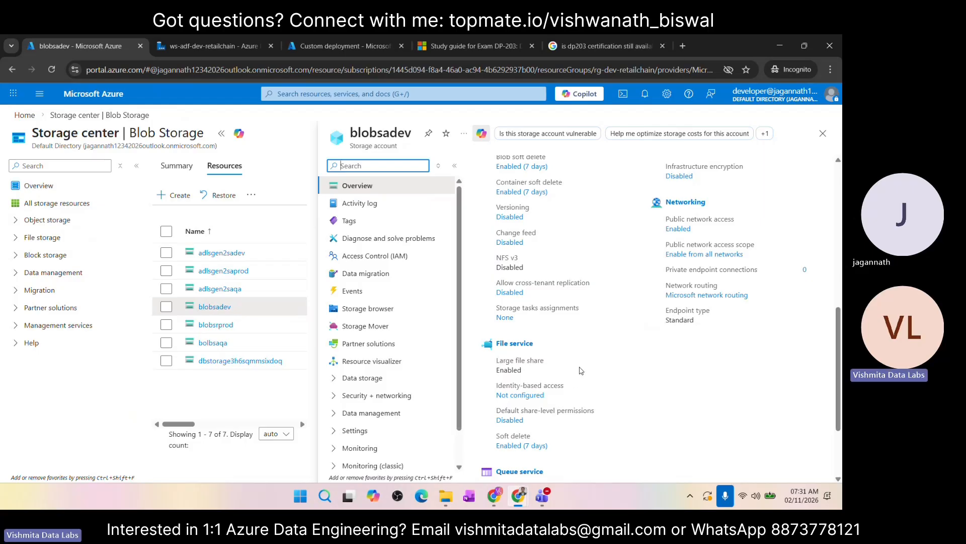
pyautogui.scroll(-2, 581, 371)
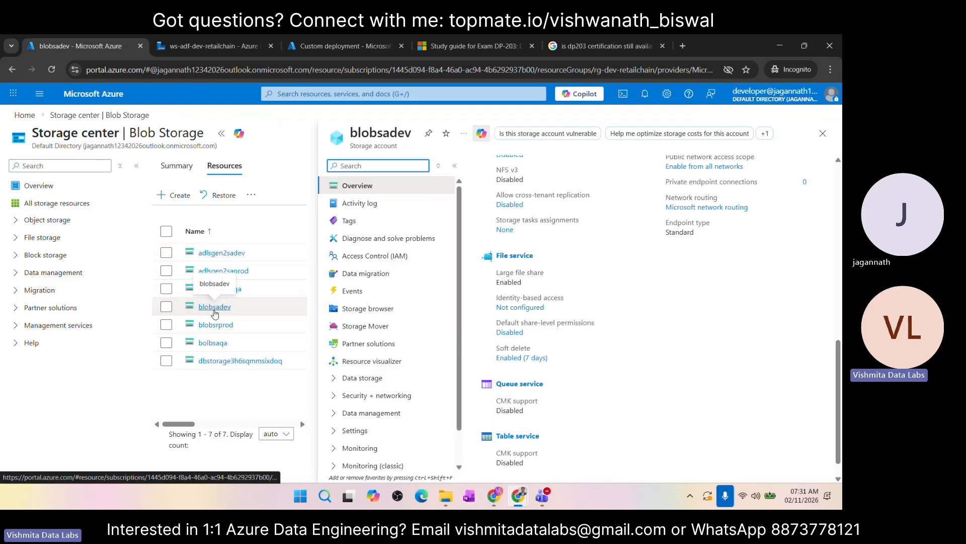
pyautogui.scroll(8, 587, 308)
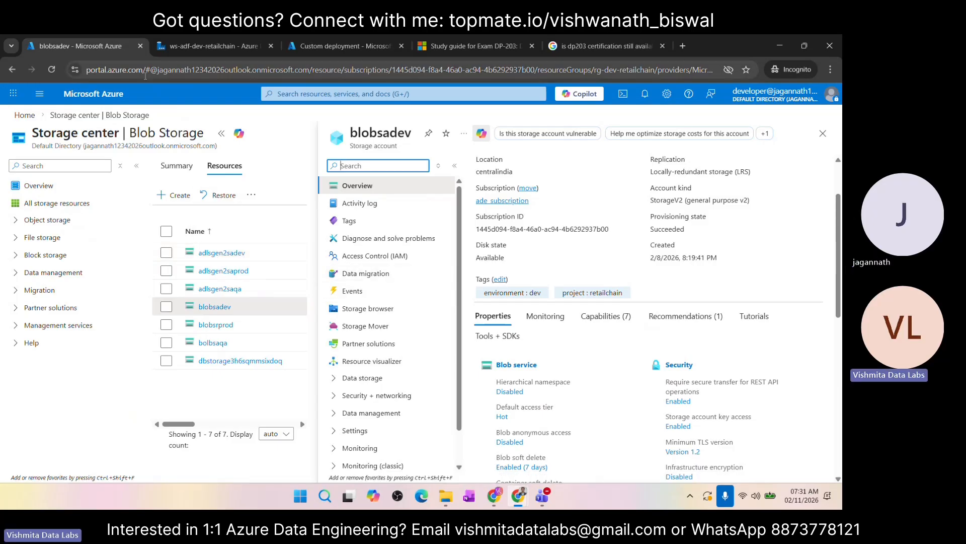
# Step: Duplicate the blobsadev browser tab and display the account's blob containers in the Storage browser
pyautogui.rightClick(114, 50)
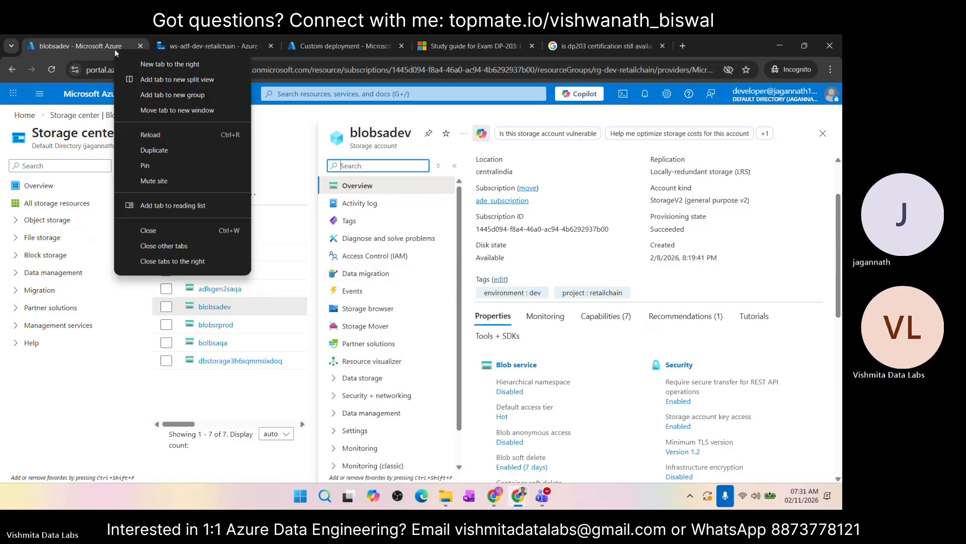
pyautogui.click(161, 149)
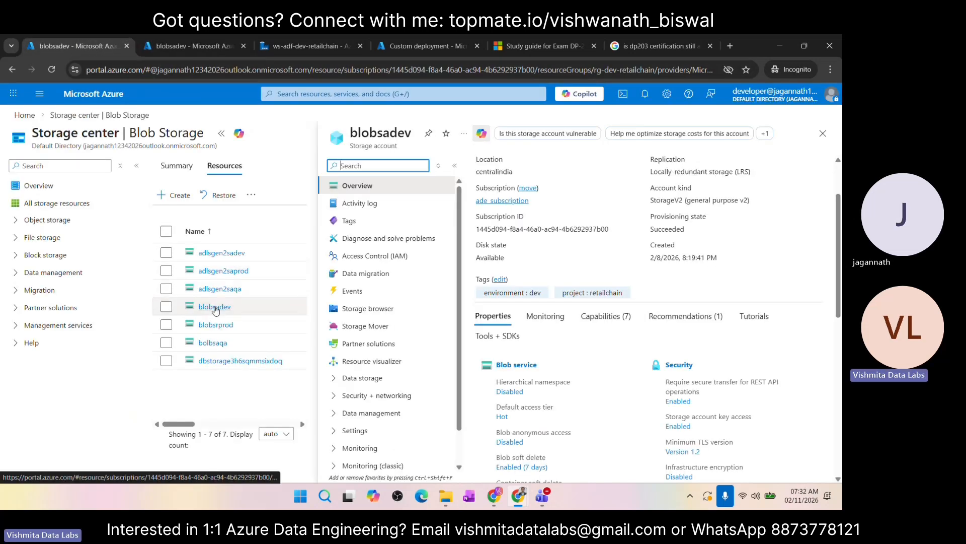
pyautogui.click(378, 315)
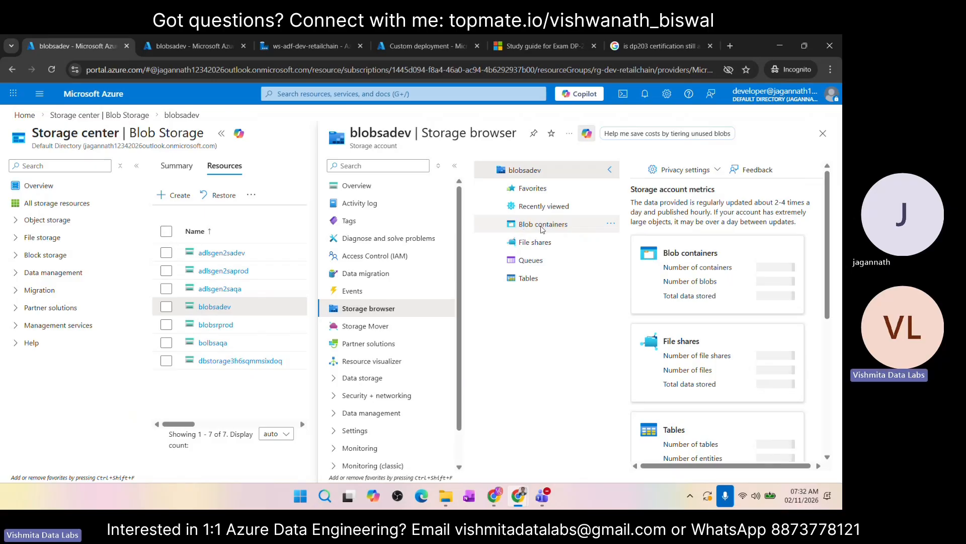
pyautogui.click(542, 228)
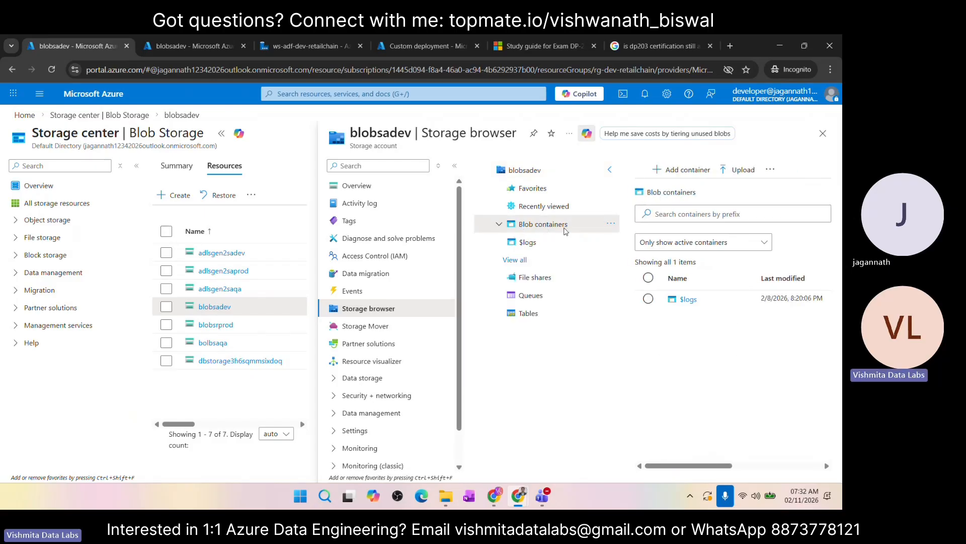
# Step: Create a private blob container named raw-files in the blobsadev storage account
pyautogui.click(656, 171)
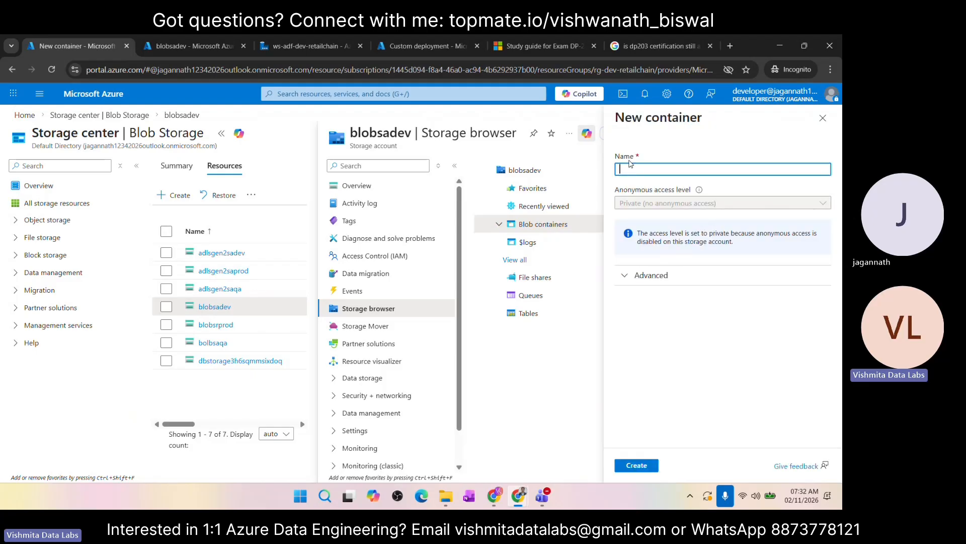
pyautogui.write('raw')
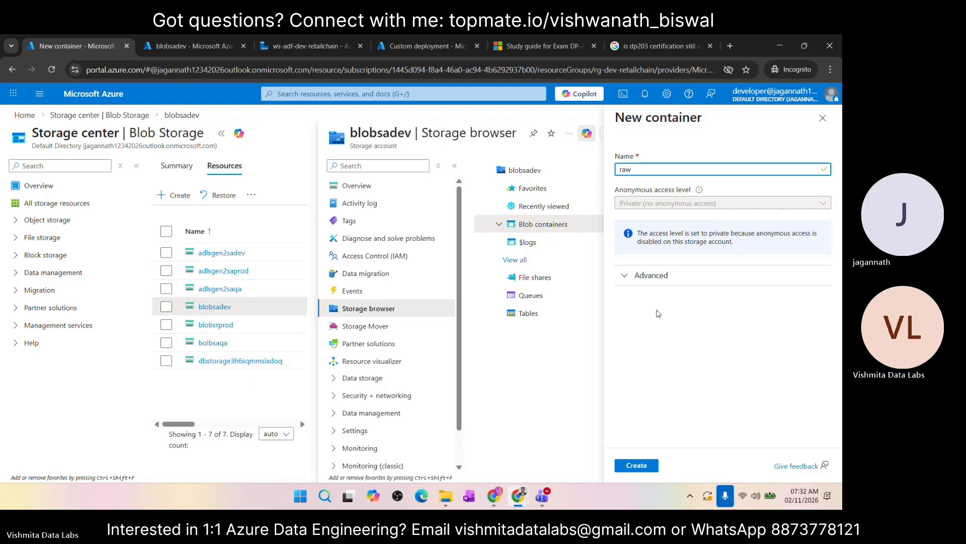
pyautogui.write('_data')
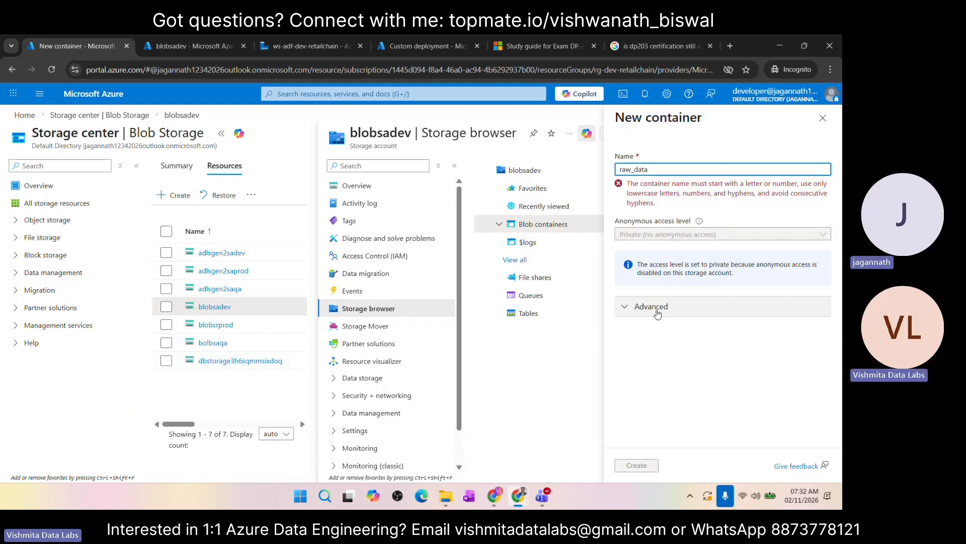
pyautogui.press('BackSpace')
pyautogui.press('BackSpace')
pyautogui.press('BackSpace')
pyautogui.press('BackSpace')
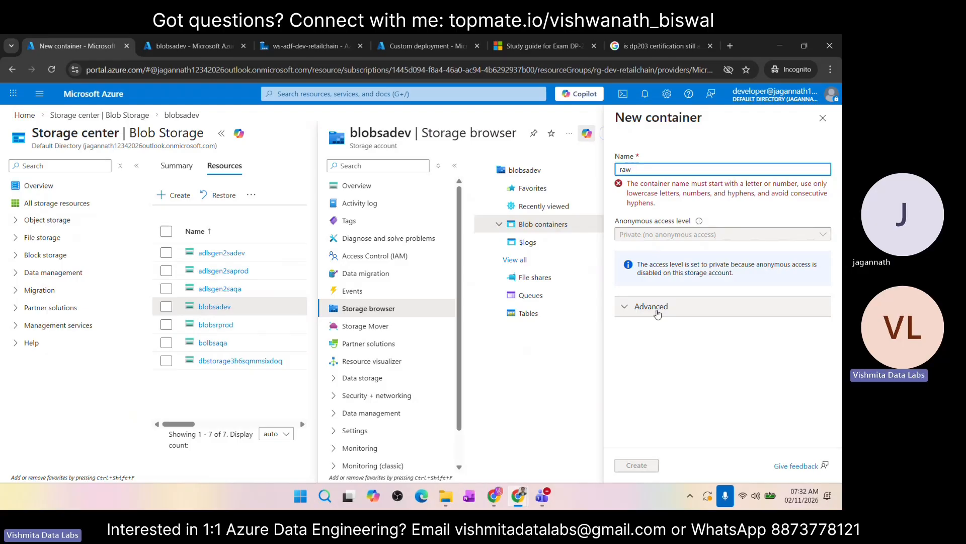
pyautogui.write('-files')
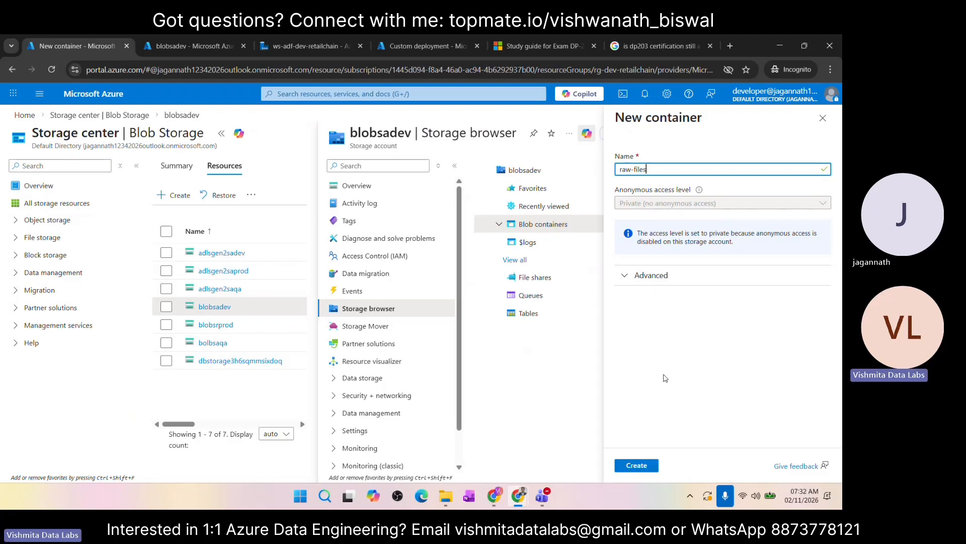
pyautogui.hotkey('ctrl', 'a')
pyautogui.click(637, 466)
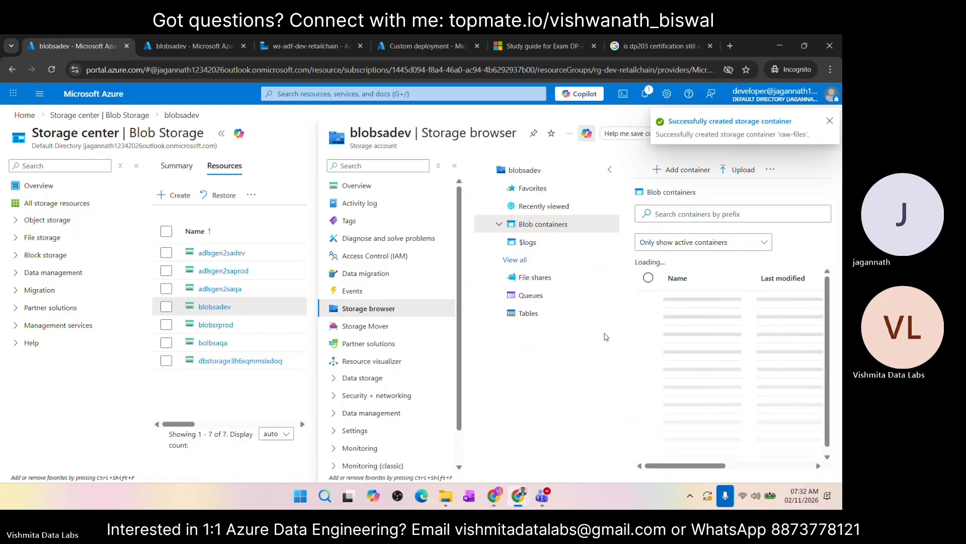
# Step: Check the contents of the new raw-files container, glance at the adlsgen2sadev storage account and return to the portal home page
pyautogui.click(694, 318)
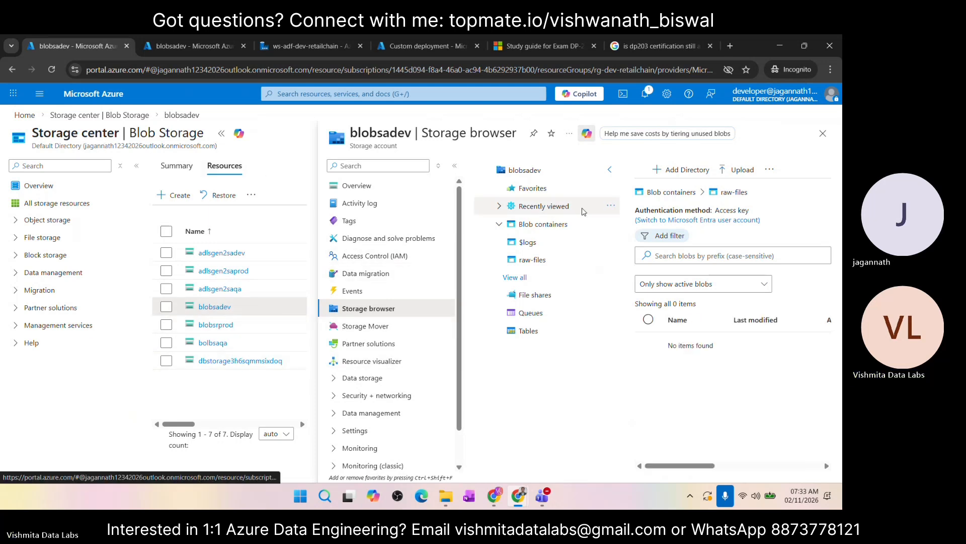
pyautogui.click(823, 133)
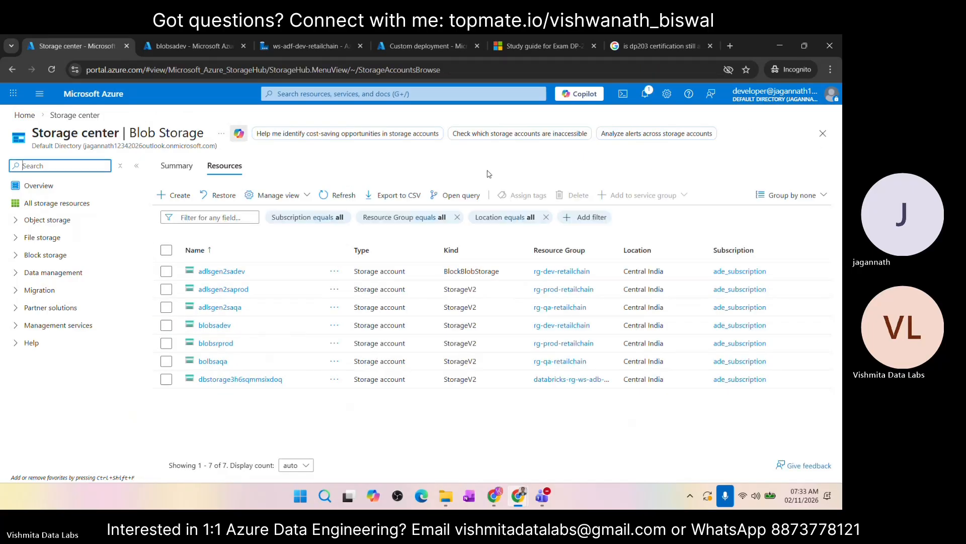
pyautogui.click(25, 115)
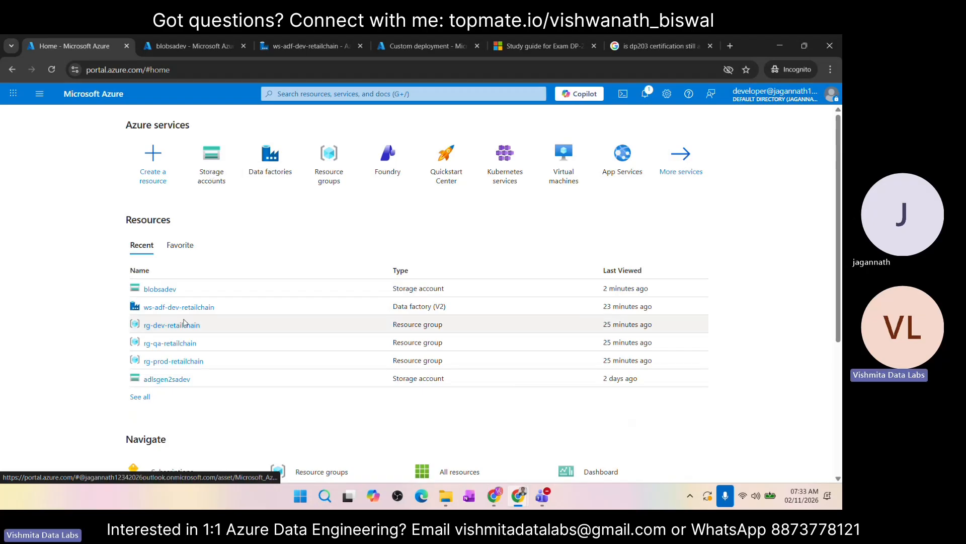
pyautogui.click(172, 382)
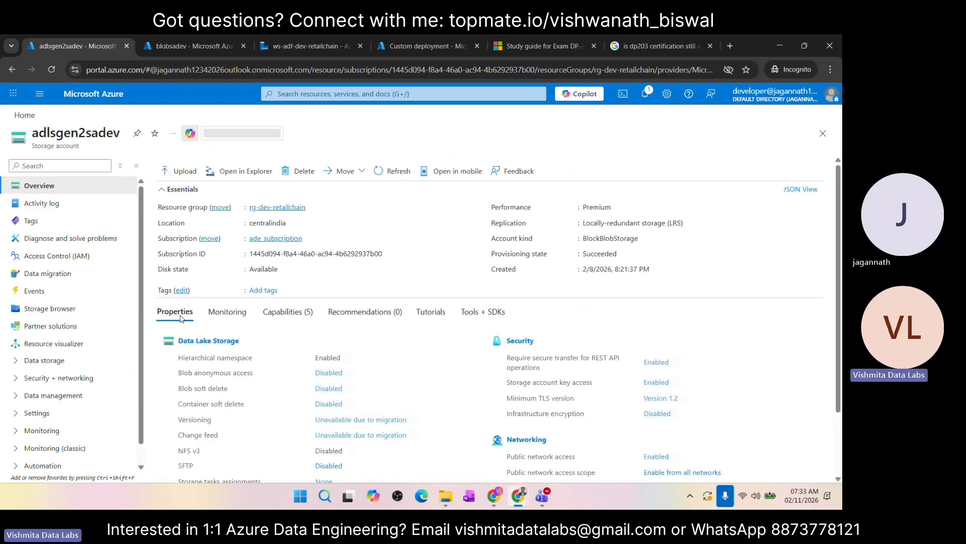
pyautogui.click(25, 116)
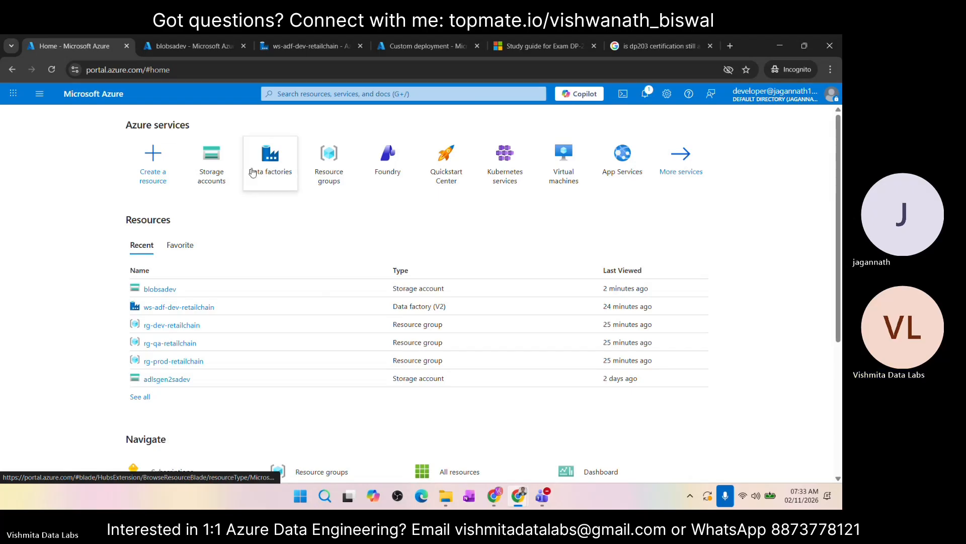
# Step: Reopen the blobsadev storage account from the storage accounts list and display its raw-files container in the Storage browser
pyautogui.click(218, 172)
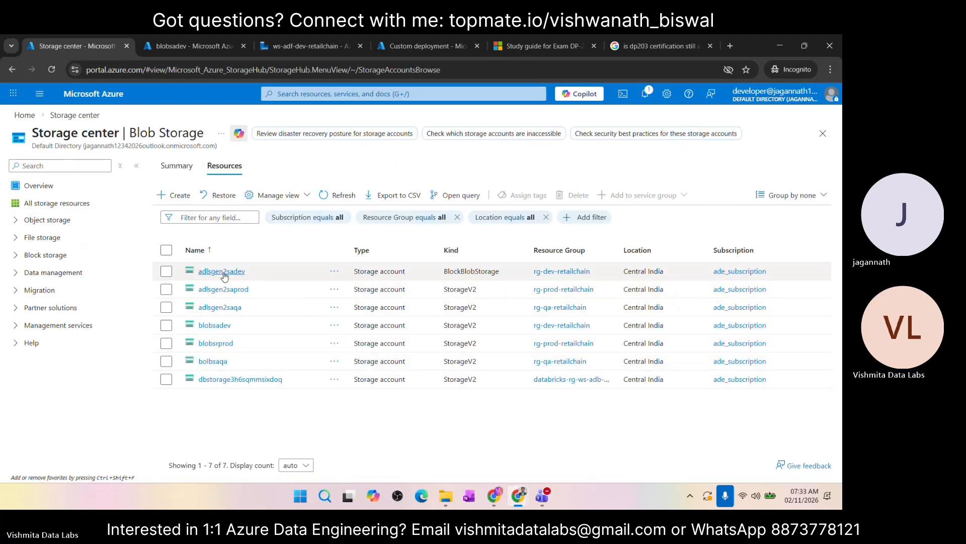
pyautogui.click(216, 325)
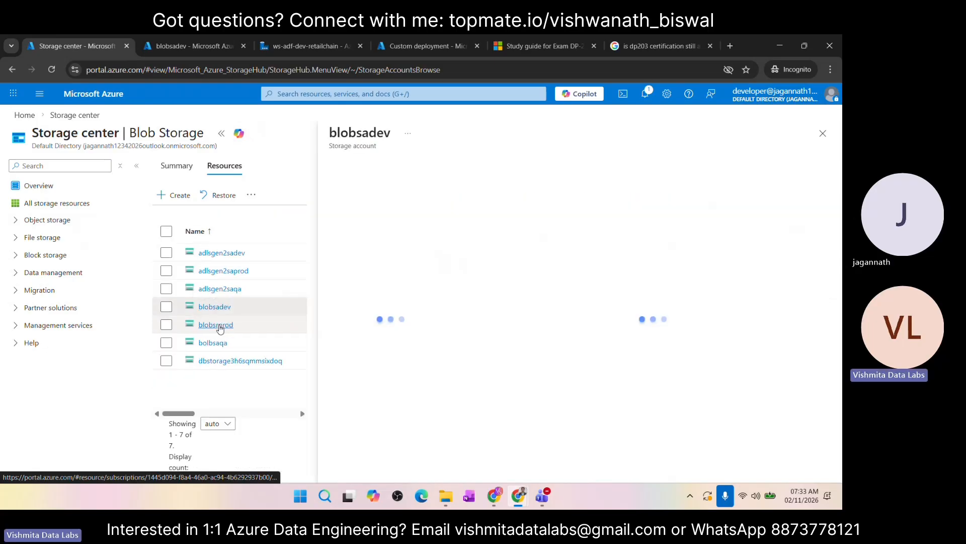
pyautogui.click(222, 135)
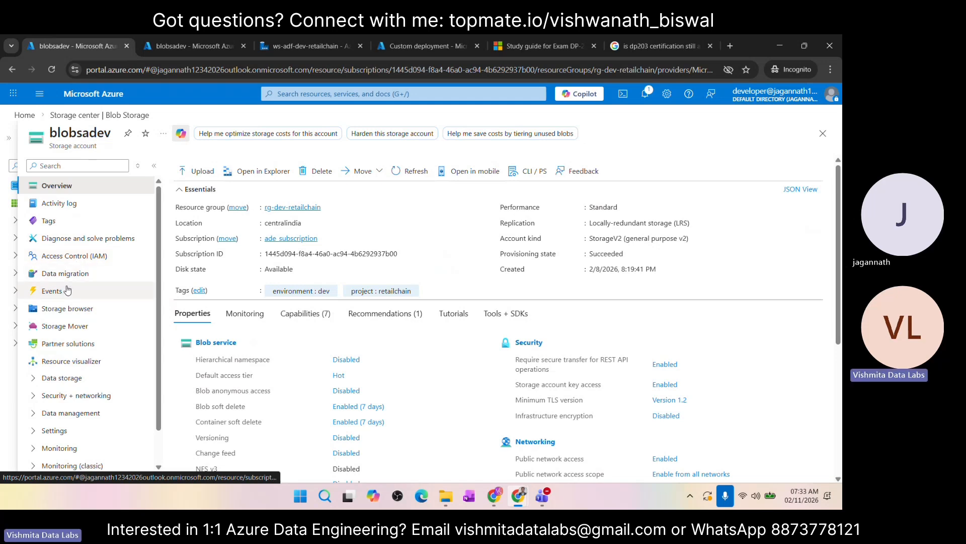
pyautogui.click(73, 313)
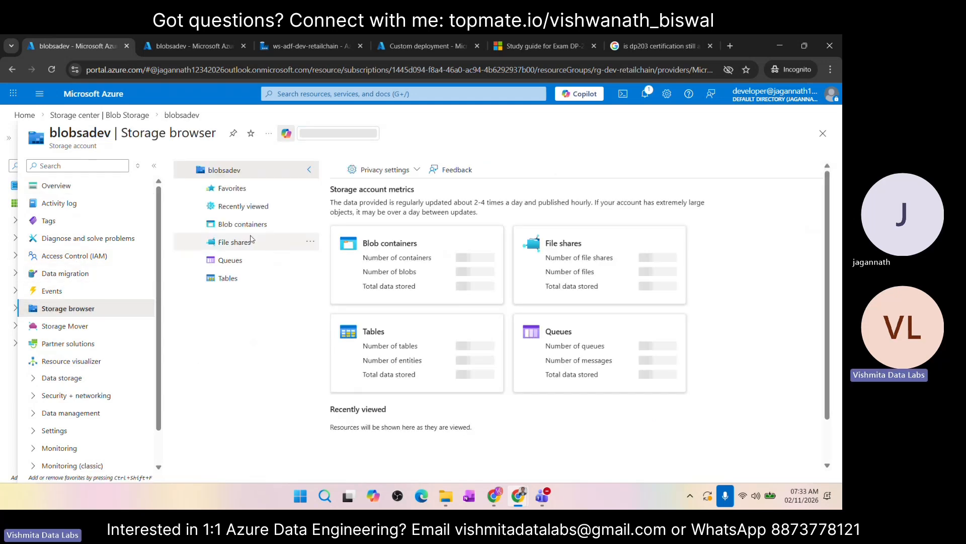
pyautogui.click(238, 228)
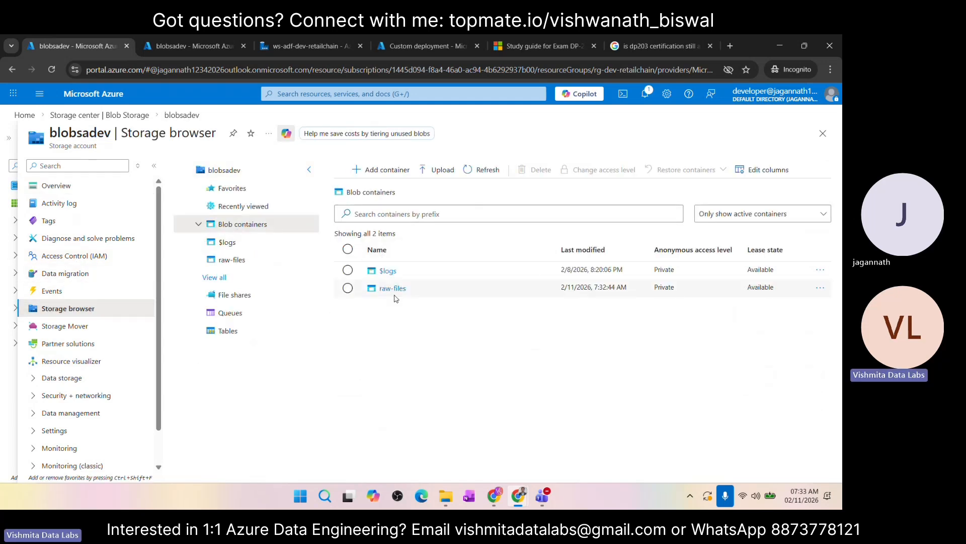
pyautogui.click(394, 290)
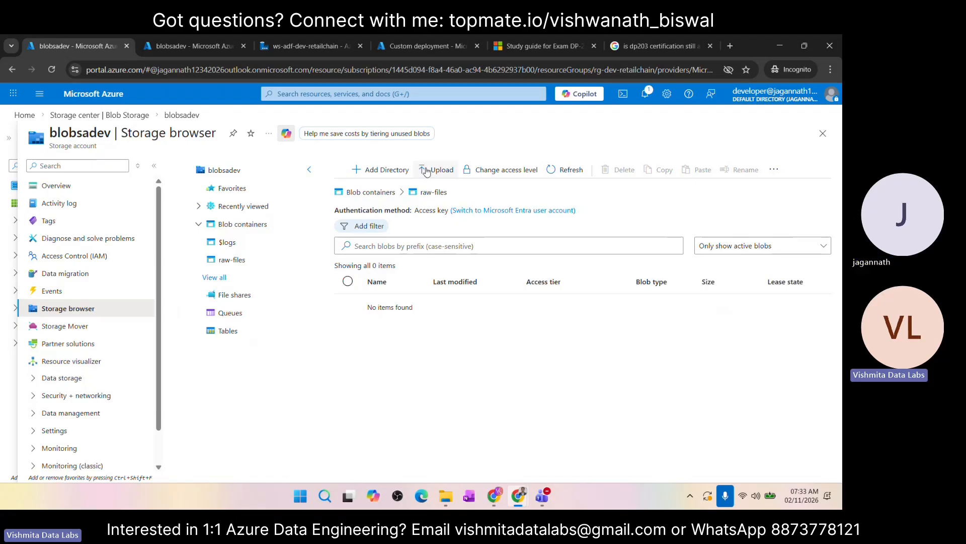
# Step: Start a blob upload to raw-files and locate the countries_info CSV in File Explorer under Documents, Vishmita Data Labs, Datasets, tutorial_datasets
pyautogui.click(427, 171)
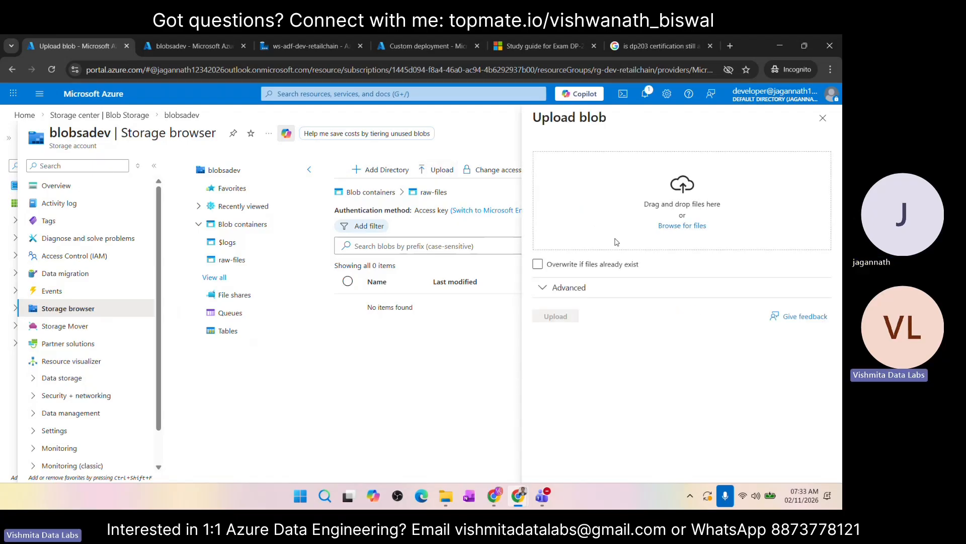
pyautogui.press('super+e')
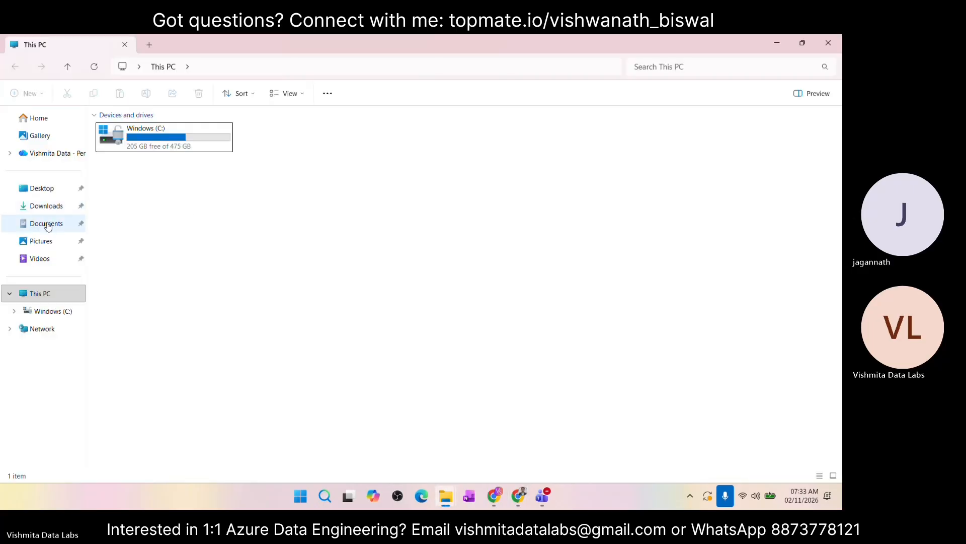
pyautogui.click(48, 227)
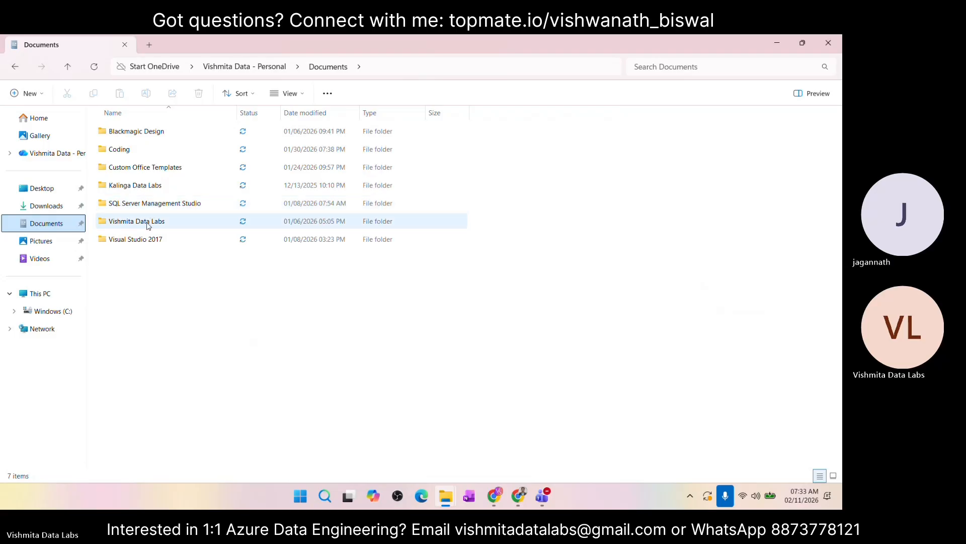
pyautogui.doubleClick(148, 225)
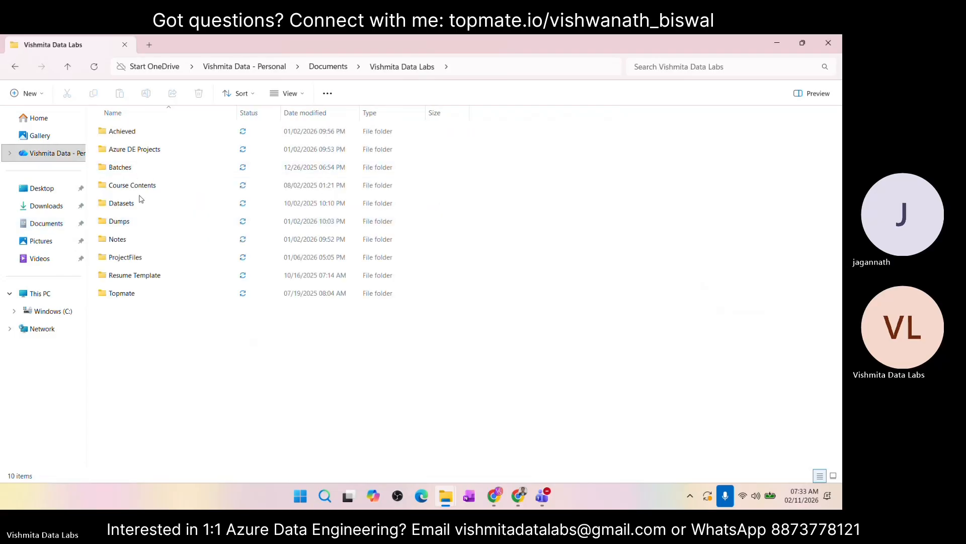
pyautogui.doubleClick(140, 201)
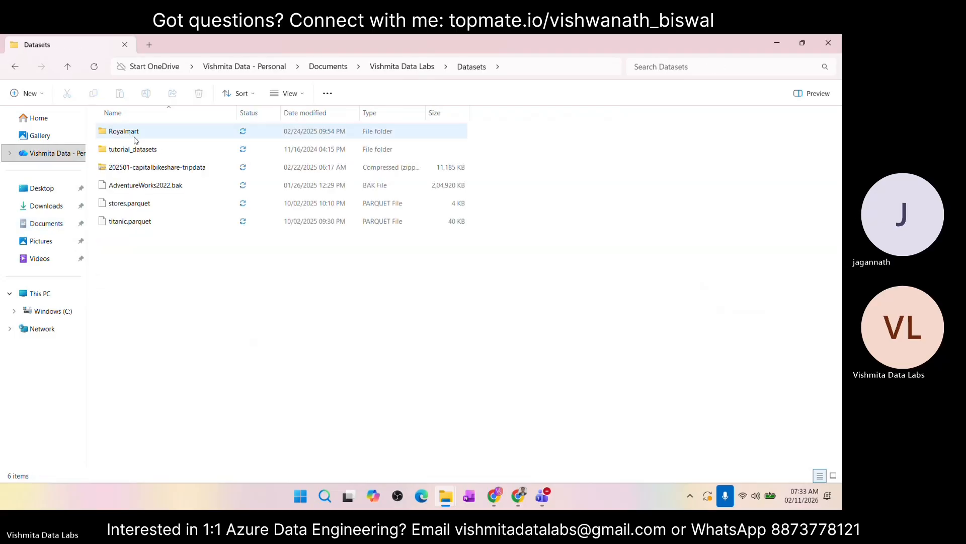
pyautogui.doubleClick(137, 149)
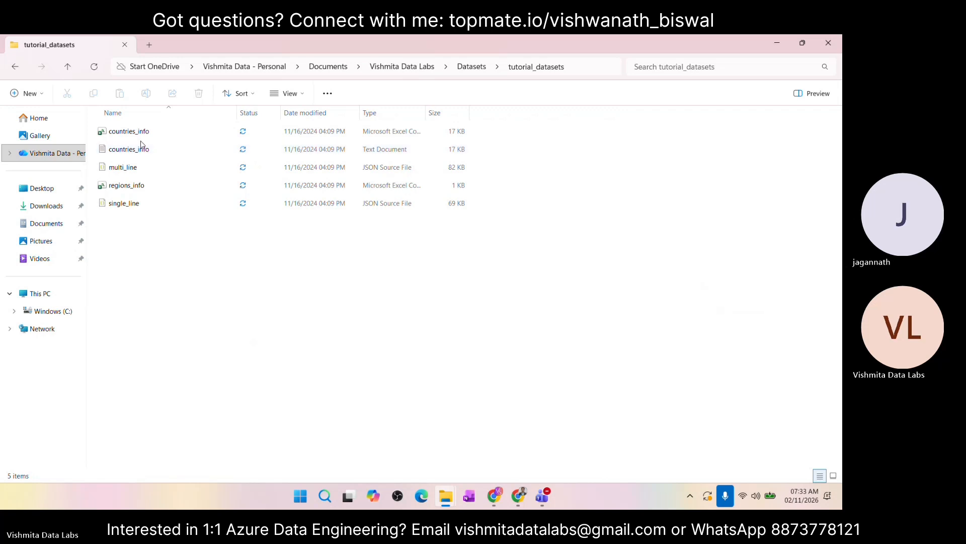
pyautogui.click(140, 136)
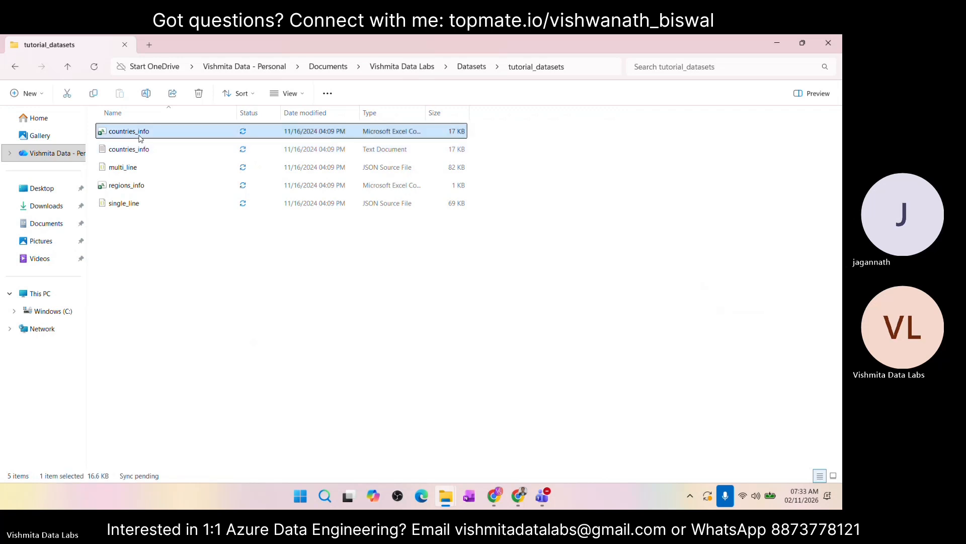
pyautogui.click(148, 134)
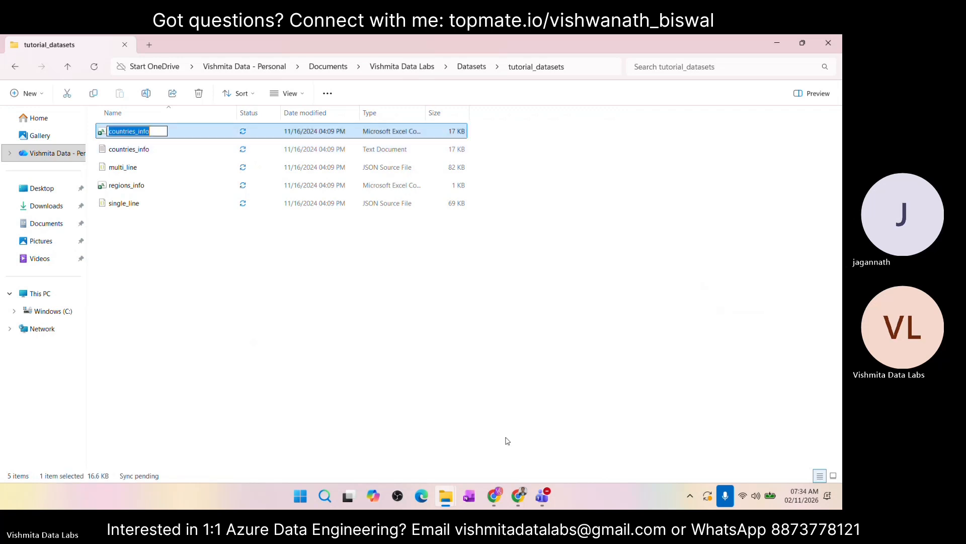
# Step: Upload countries_info.csv from the tutorial_datasets folder to the raw-files container, with overwriting of existing files enabled
pyautogui.moveTo(519, 496)
pyautogui.click(578, 423)
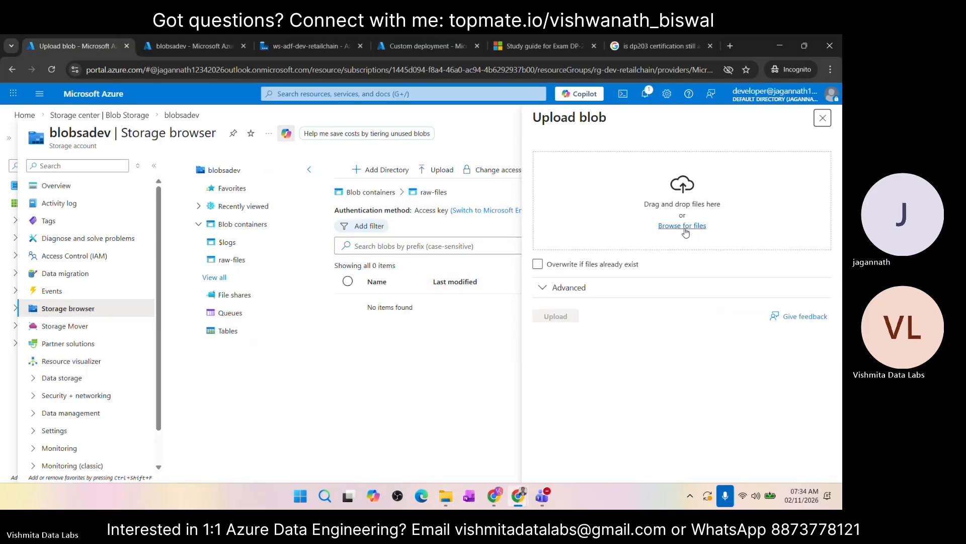
pyautogui.moveTo(447, 498)
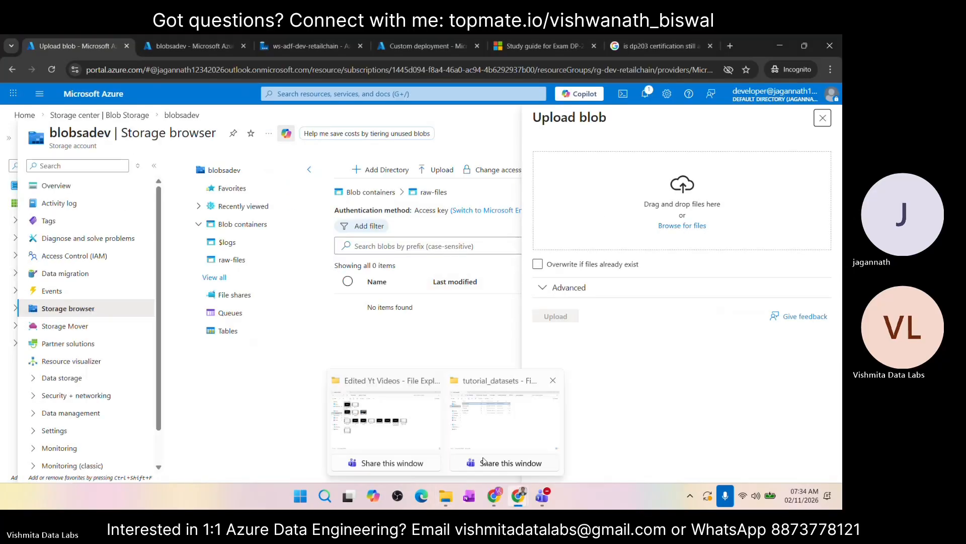
pyautogui.click(509, 432)
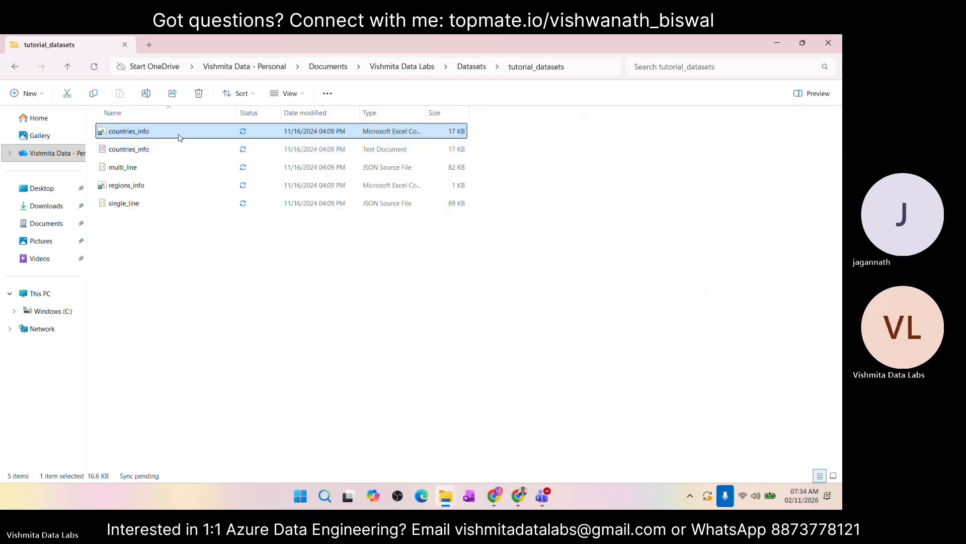
pyautogui.moveTo(180, 134); pyautogui.dragTo(663, 217)
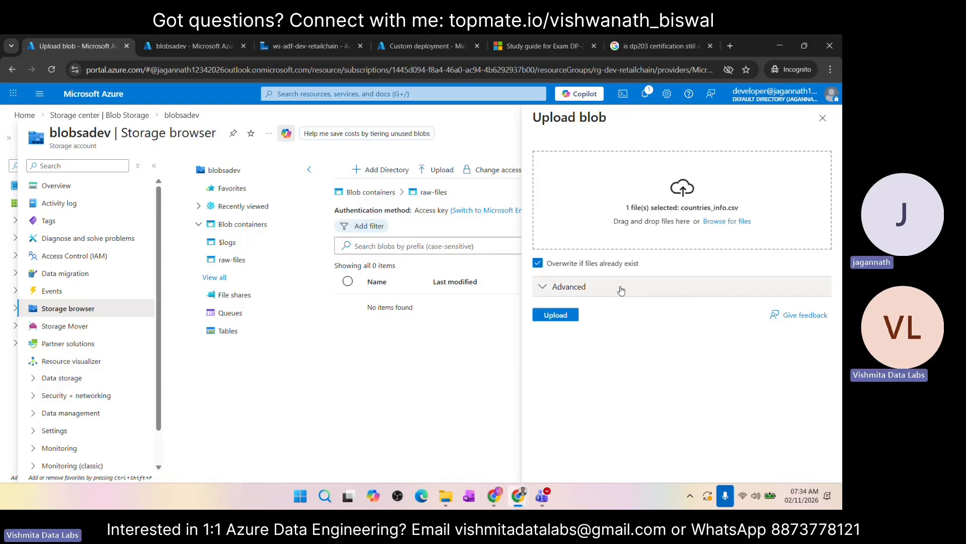
pyautogui.click(556, 317)
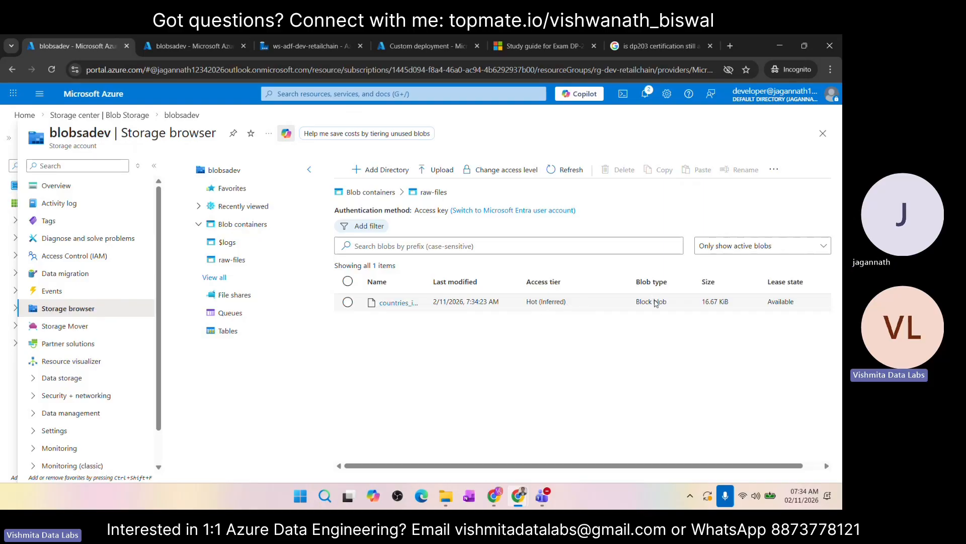
# Step: Open the uploaded countries_info.csv blob for viewing, preview it as a CSV table and look through its columns and rows
pyautogui.hscroll(1, 683, 306)
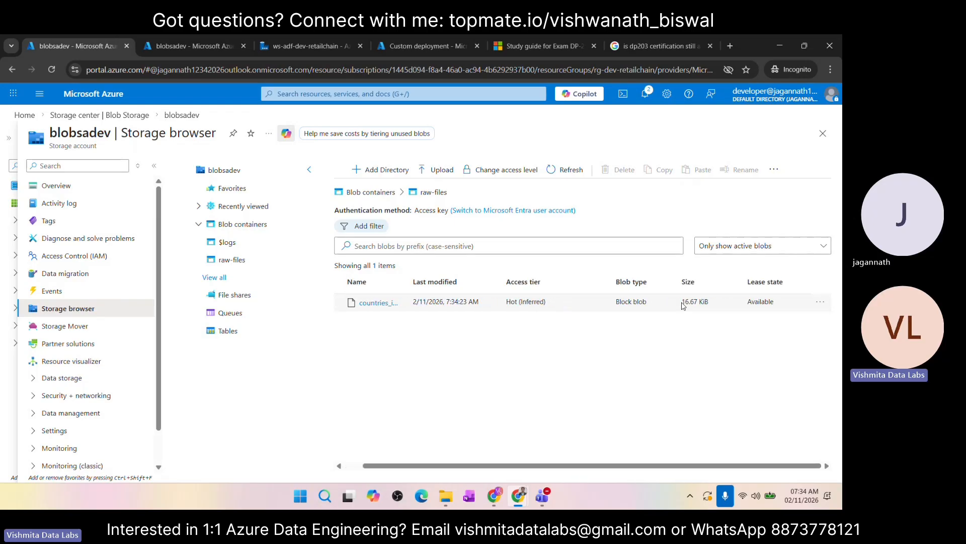
pyautogui.click(820, 304)
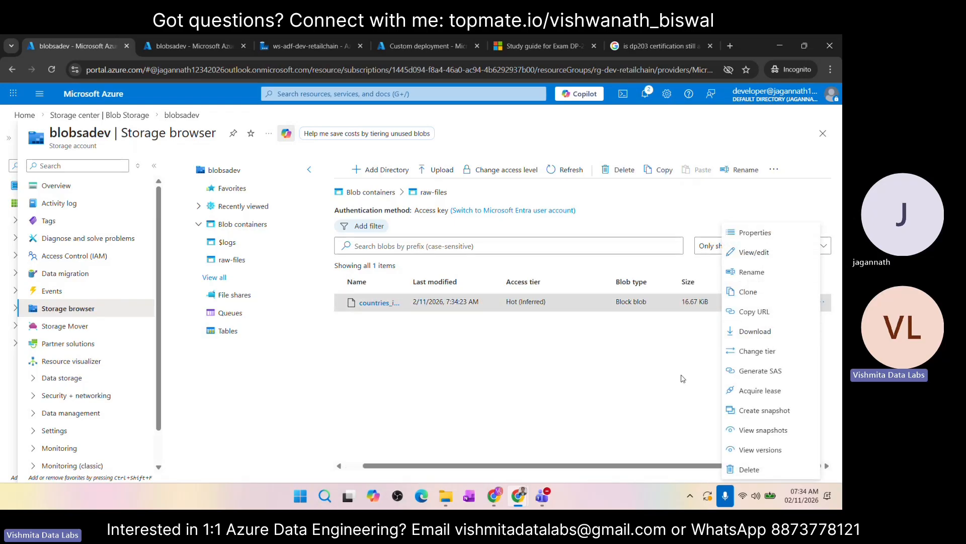
pyautogui.click(769, 238)
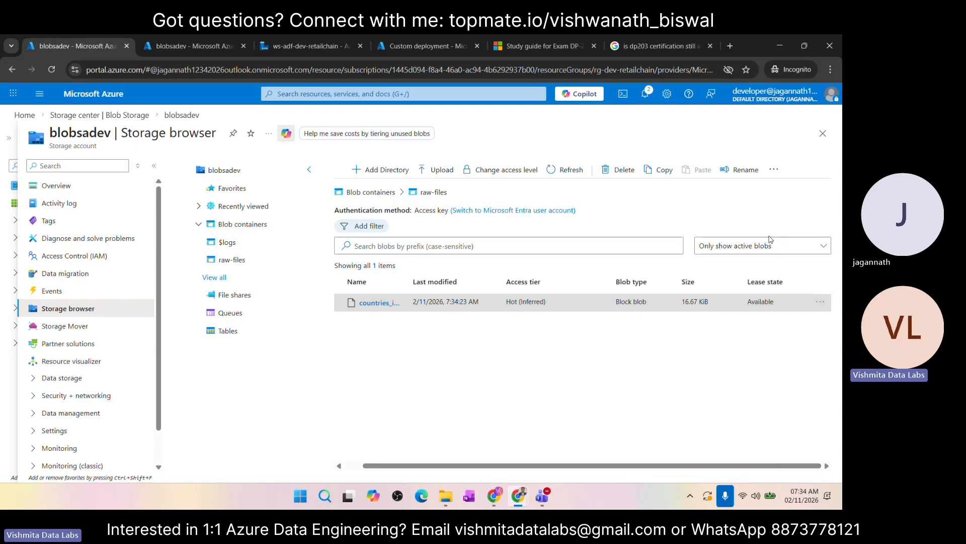
pyautogui.click(821, 302)
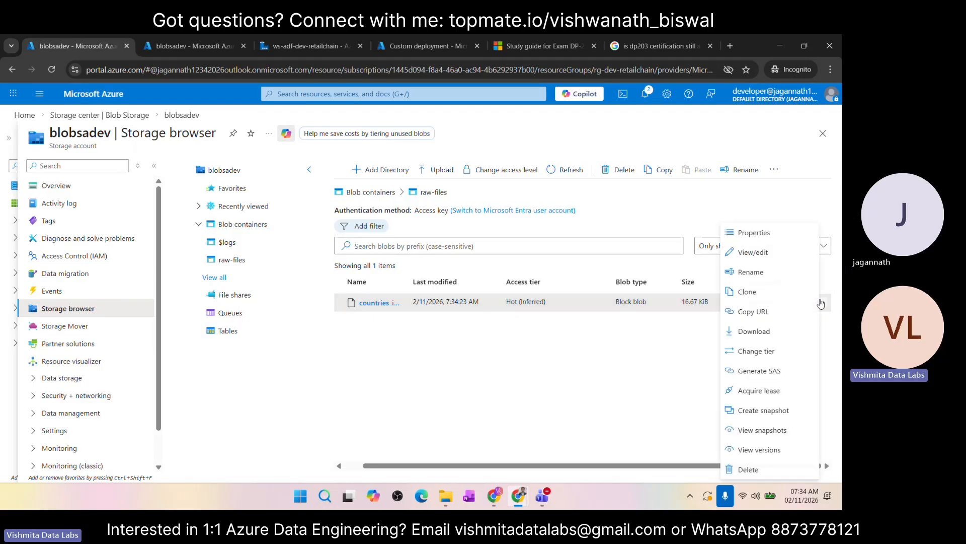
pyautogui.click(761, 257)
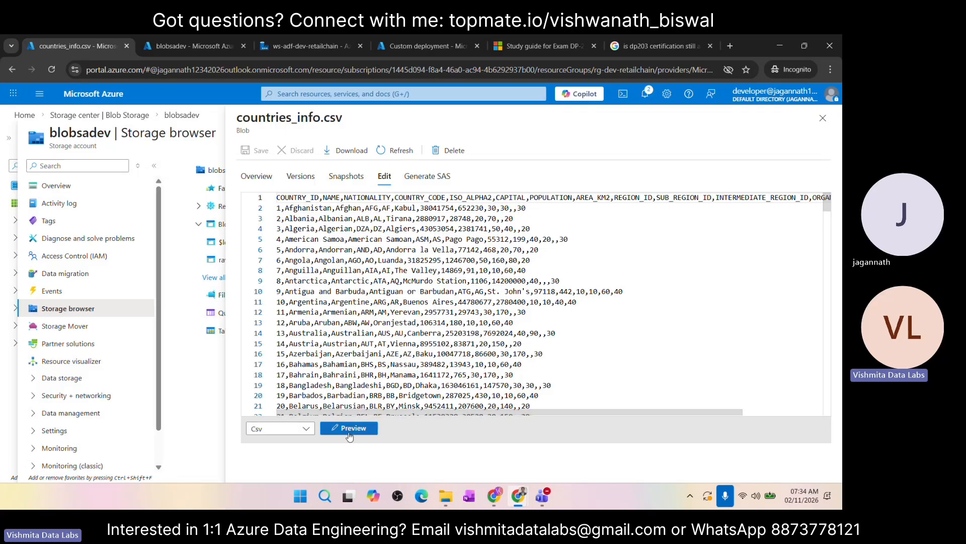
pyautogui.click(352, 429)
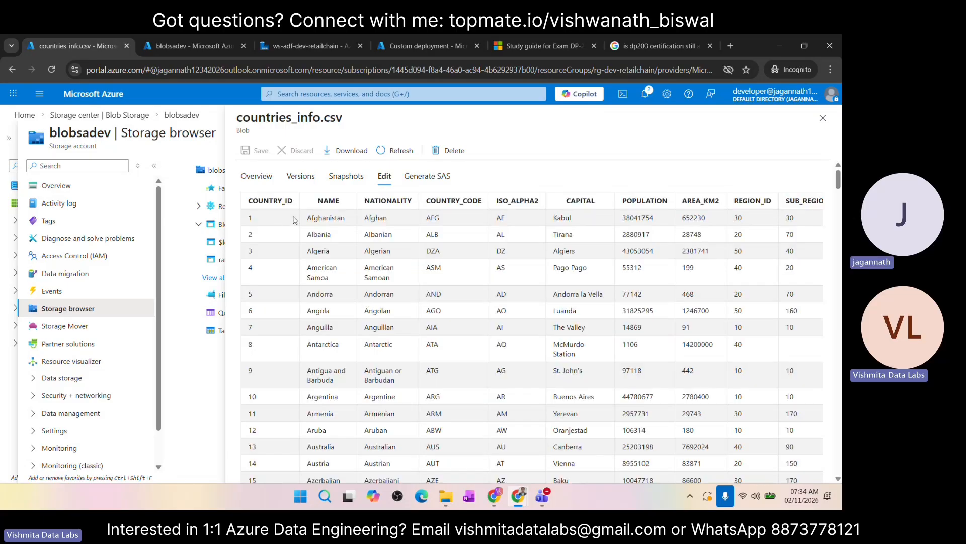
pyautogui.hscroll(2, 534, 252)
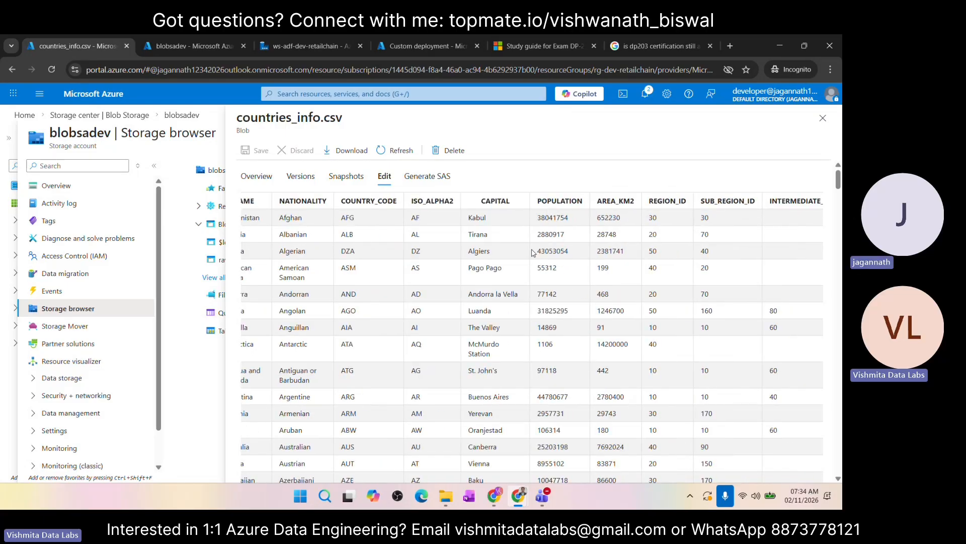
pyautogui.hscroll(-2, 533, 252)
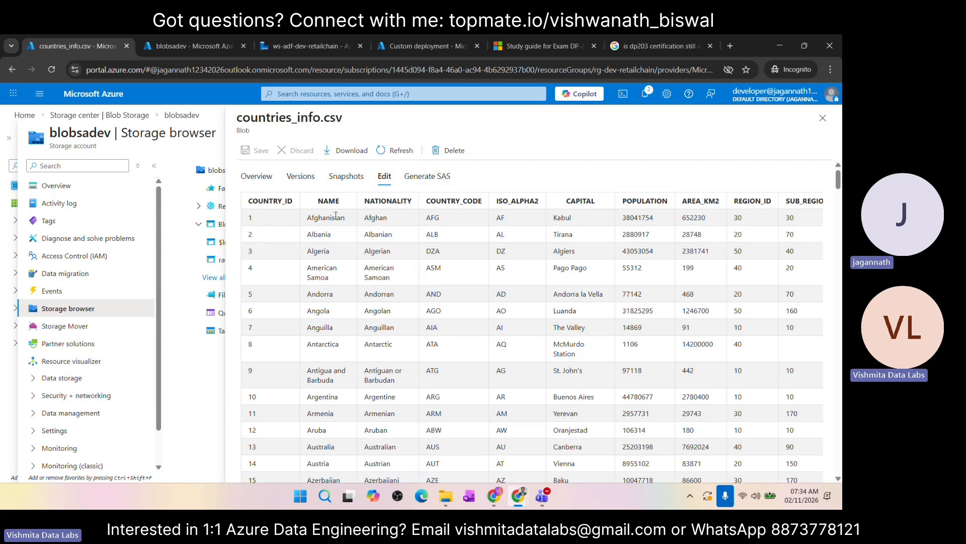
pyautogui.scroll(-4, 333, 227)
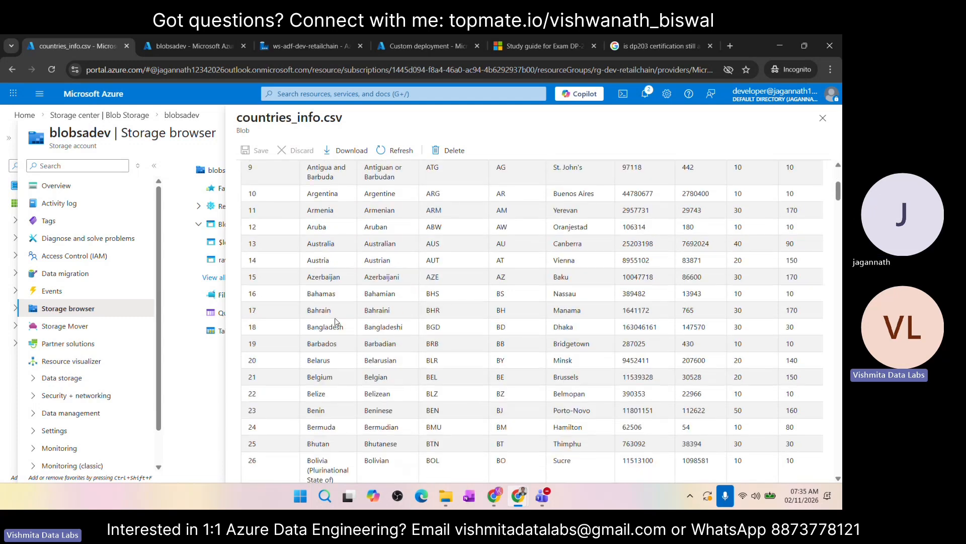
pyautogui.scroll(4, 348, 241)
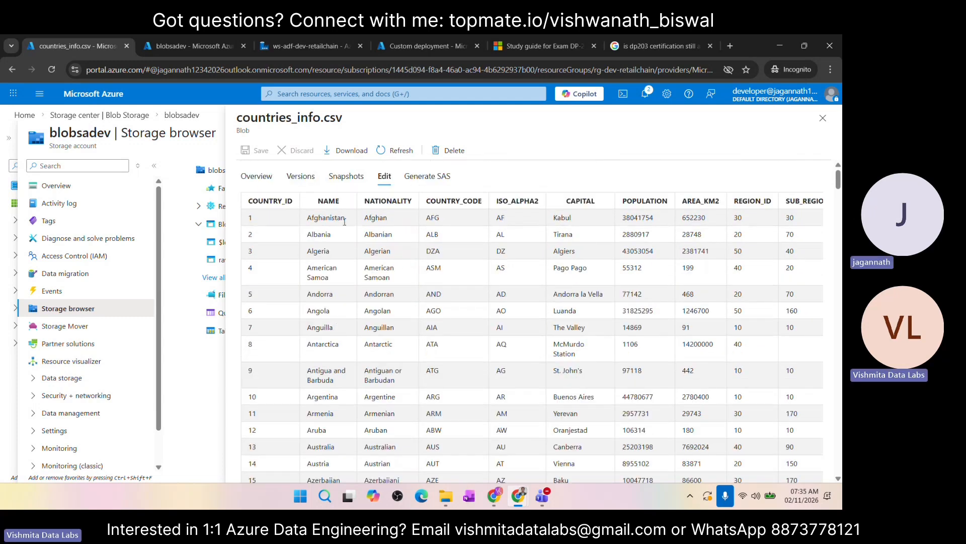
pyautogui.scroll(-2, 389, 325)
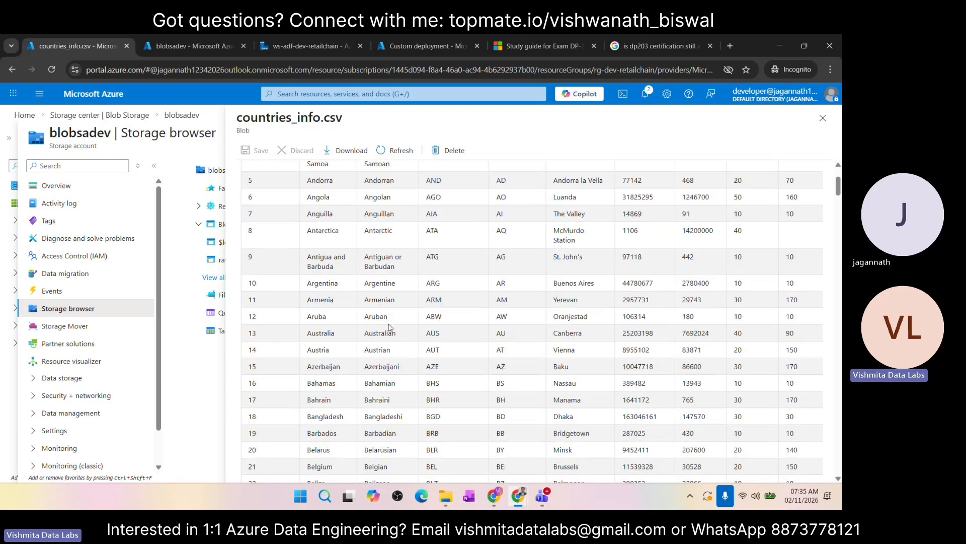
# Step: Review the countries_info.csv preview from COUNTRY_ID through ORGANIZATION_REGION_ID, including the first country code, and close the blob view
pyautogui.scroll(2, 390, 327)
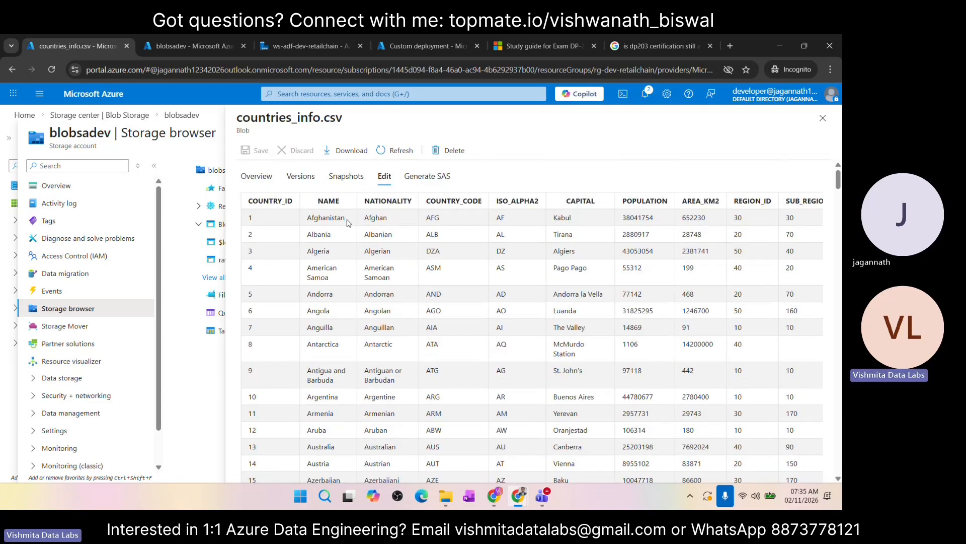
pyautogui.doubleClick(433, 219)
pyautogui.hscroll(2, 530, 224)
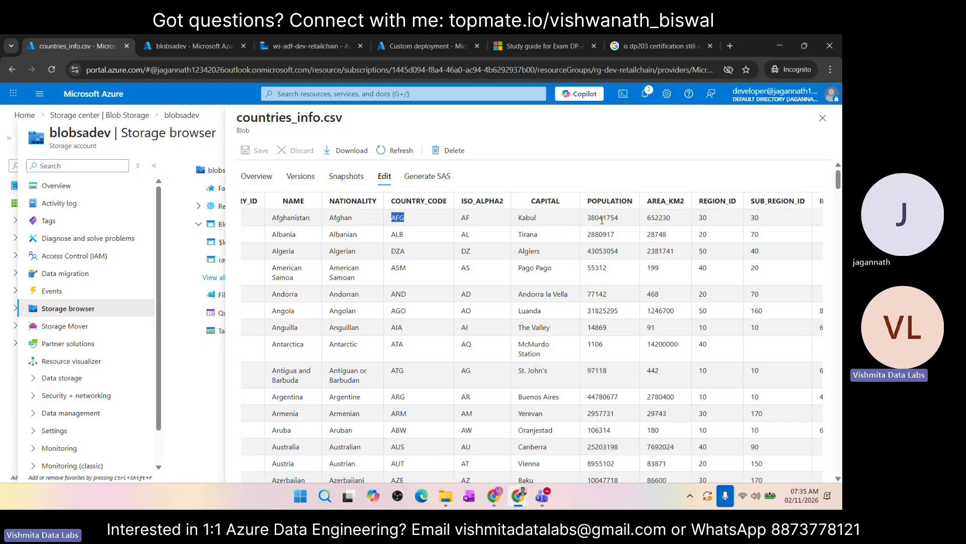
pyautogui.hscroll(6, 603, 220)
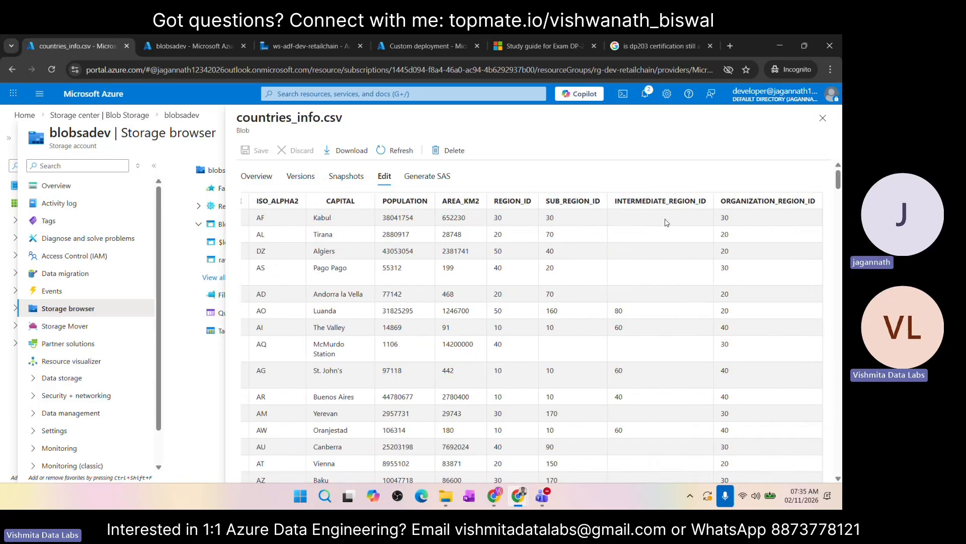
pyautogui.scroll(-10, 766, 223)
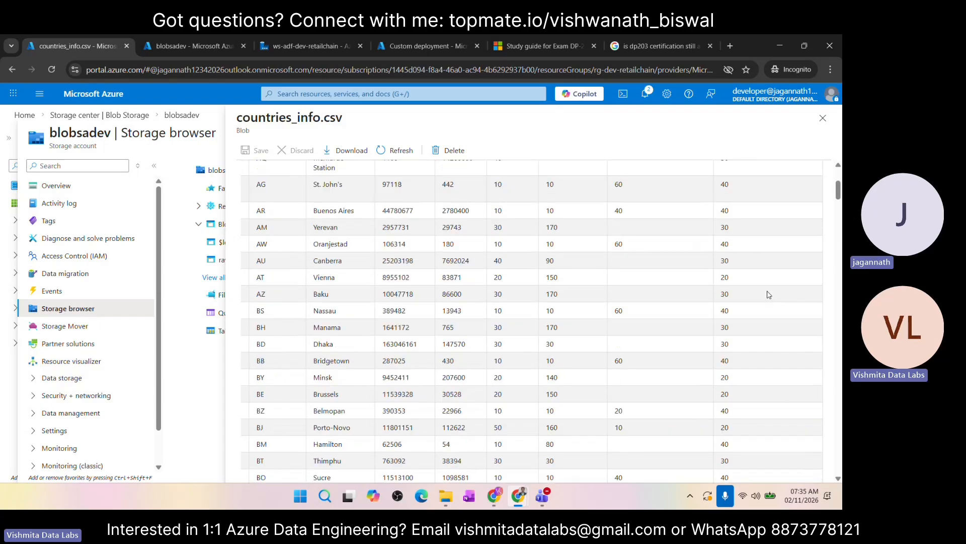
pyautogui.scroll(10, 769, 294)
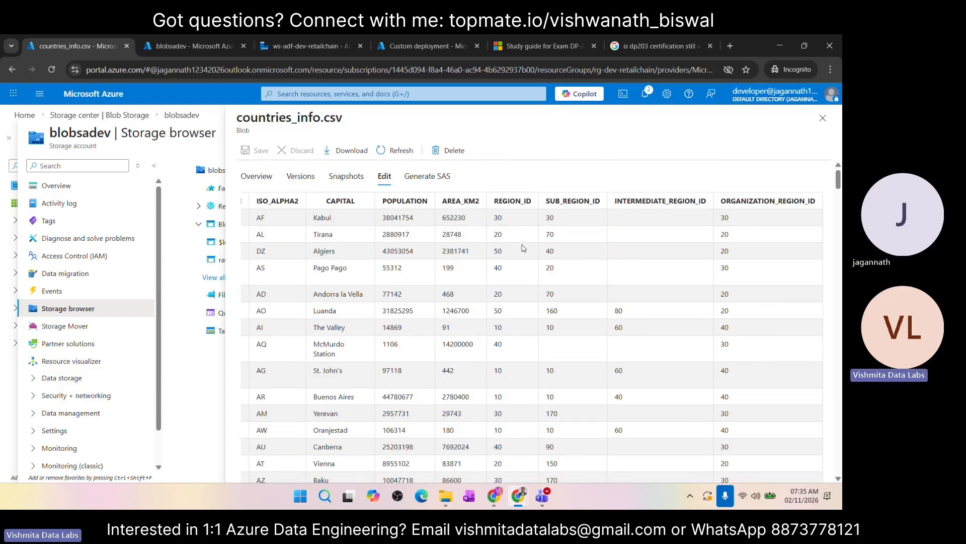
pyautogui.hscroll(-5, 524, 248)
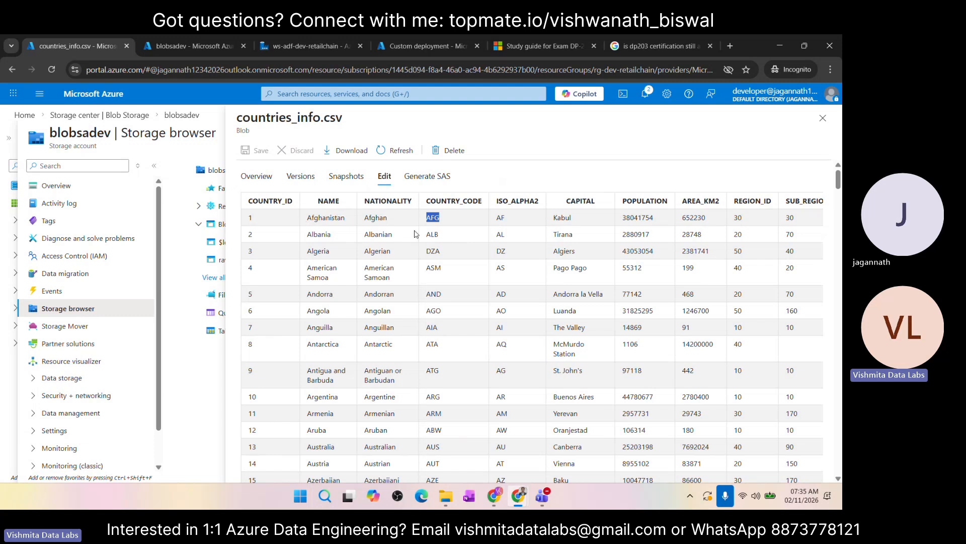
pyautogui.click(823, 118)
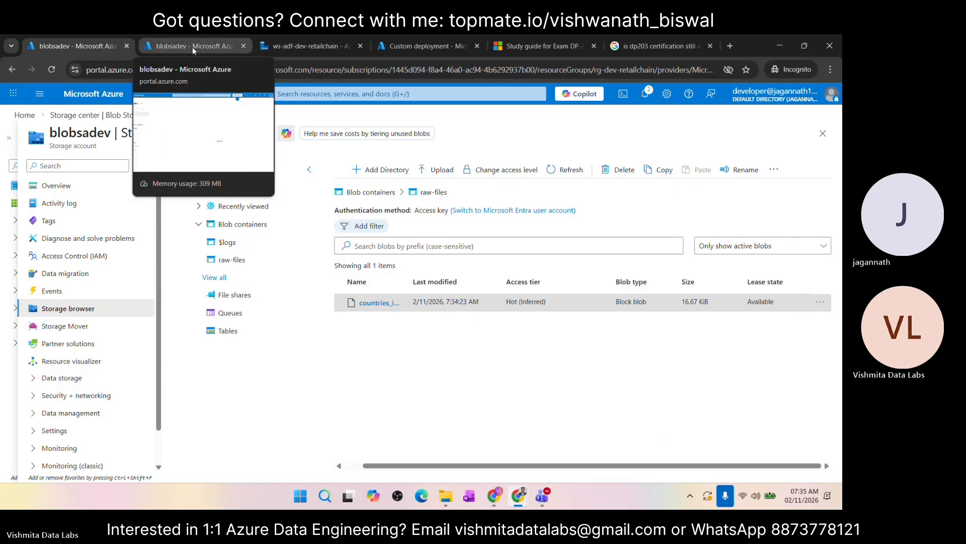
# Step: Switch to the second blobsadev browser tab and list the account's blob containers in the Storage browser
pyautogui.click(178, 48)
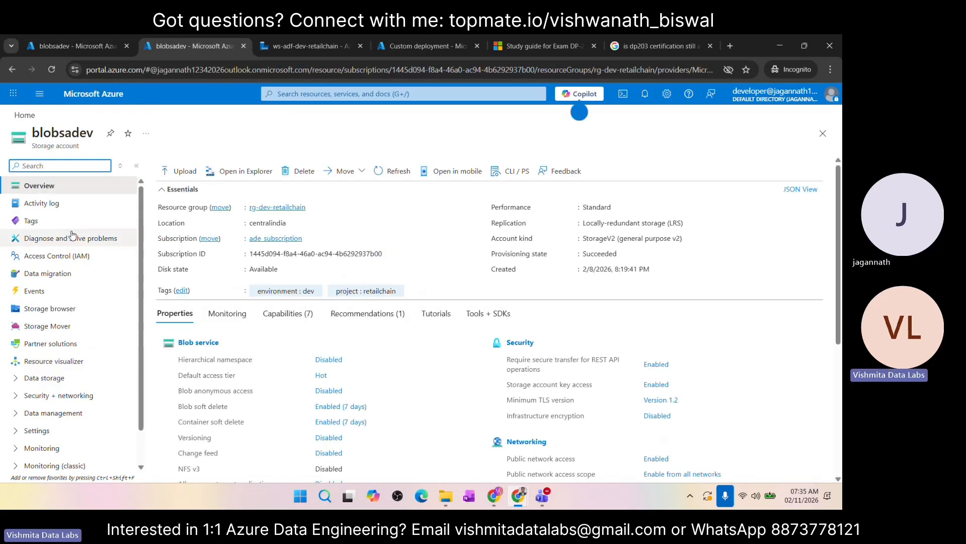
pyautogui.click(64, 312)
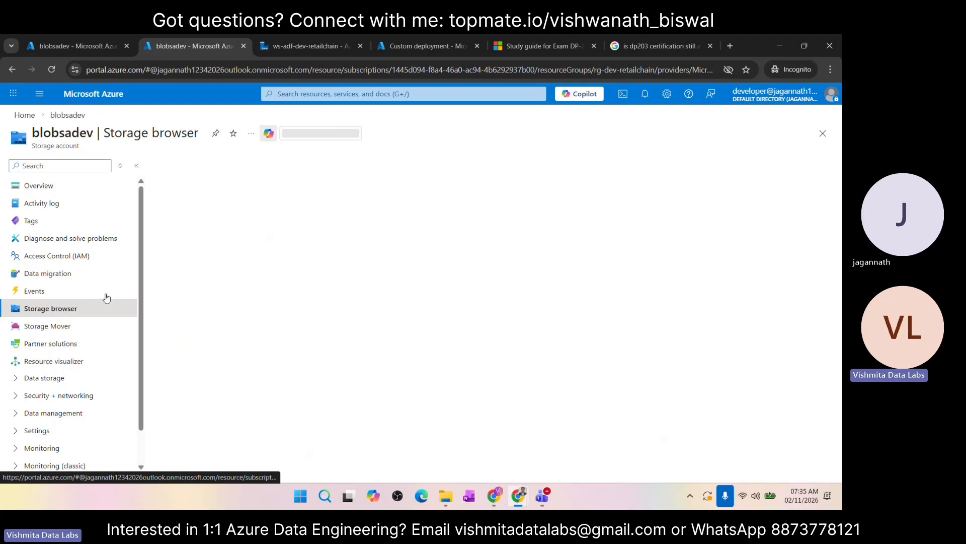
pyautogui.click(246, 224)
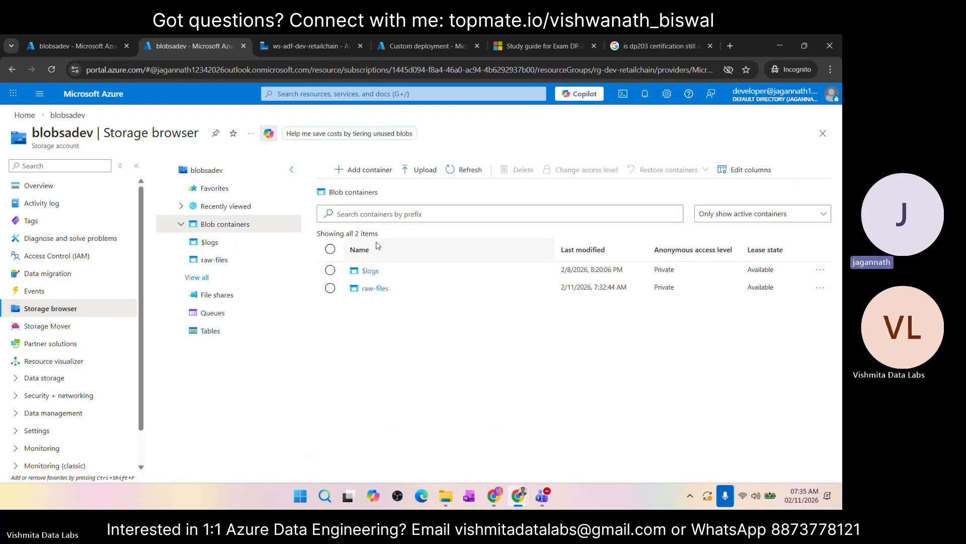
# Step: Open the adlsgen2sadev storage account from the portal's recent resources and list its blob containers in the Storage browser
pyautogui.click(19, 118)
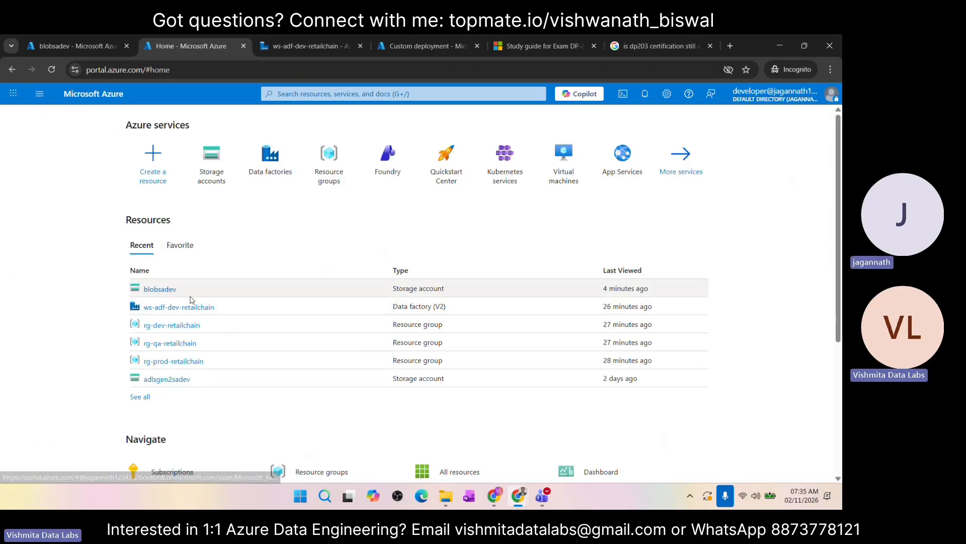
pyautogui.click(176, 382)
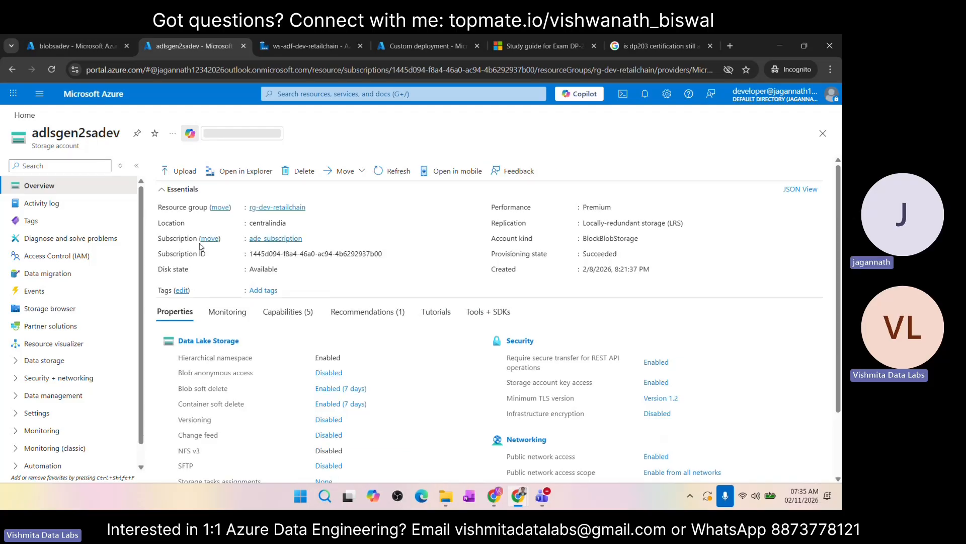
pyautogui.click(70, 309)
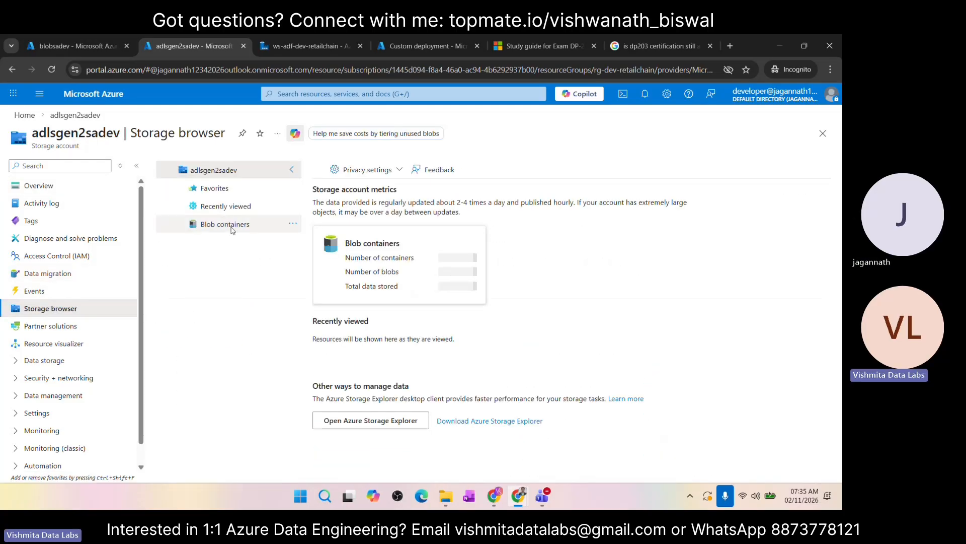
pyautogui.click(233, 229)
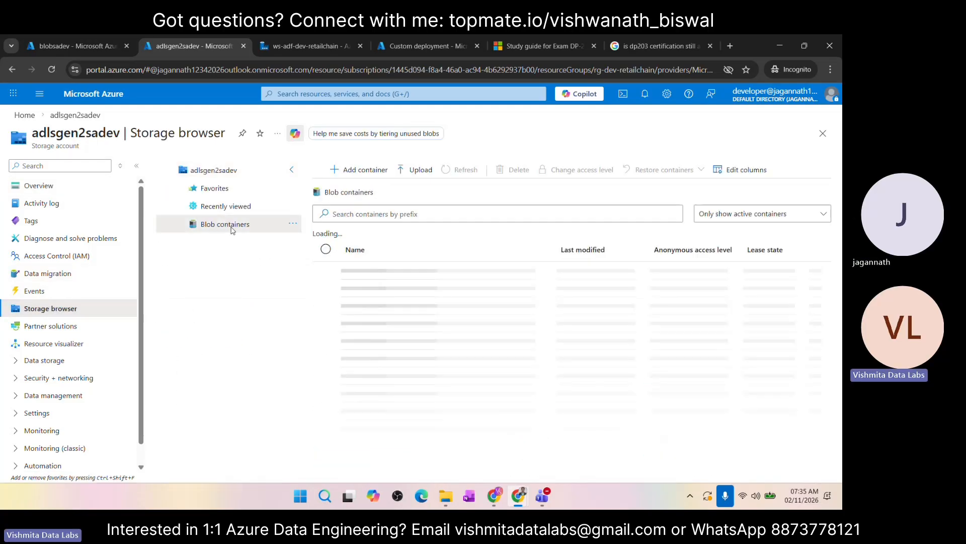
# Step: Create a new container named processed-data in the adlsgen2sadev storage account
pyautogui.click(354, 174)
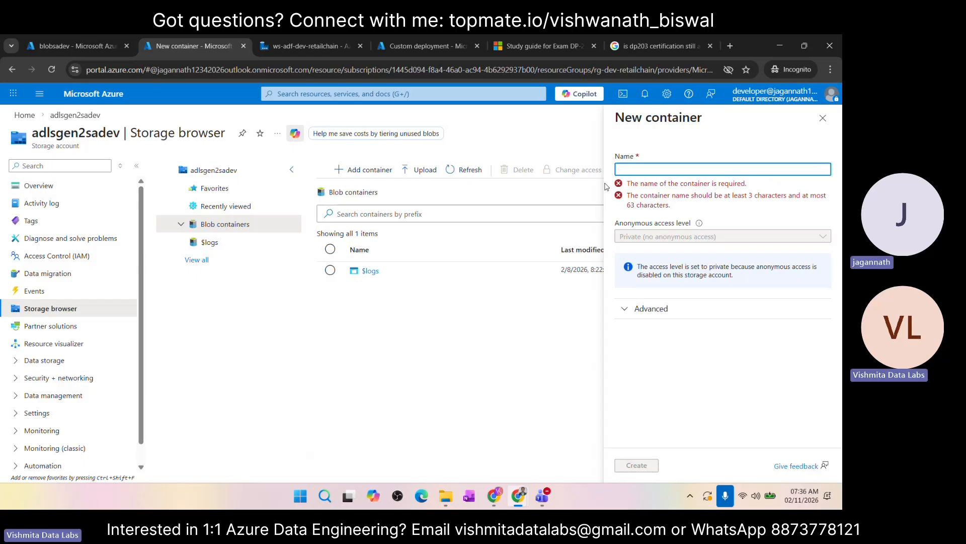
pyautogui.write('proce')
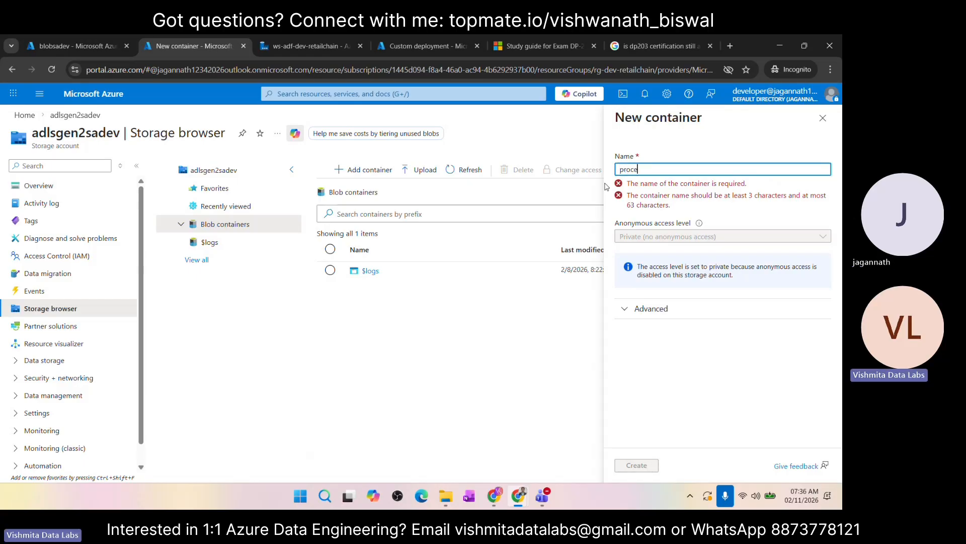
pyautogui.write('ss_da')
pyautogui.press('Left')
pyautogui.press('Left')
pyautogui.press('Left')
pyautogui.press('Left')
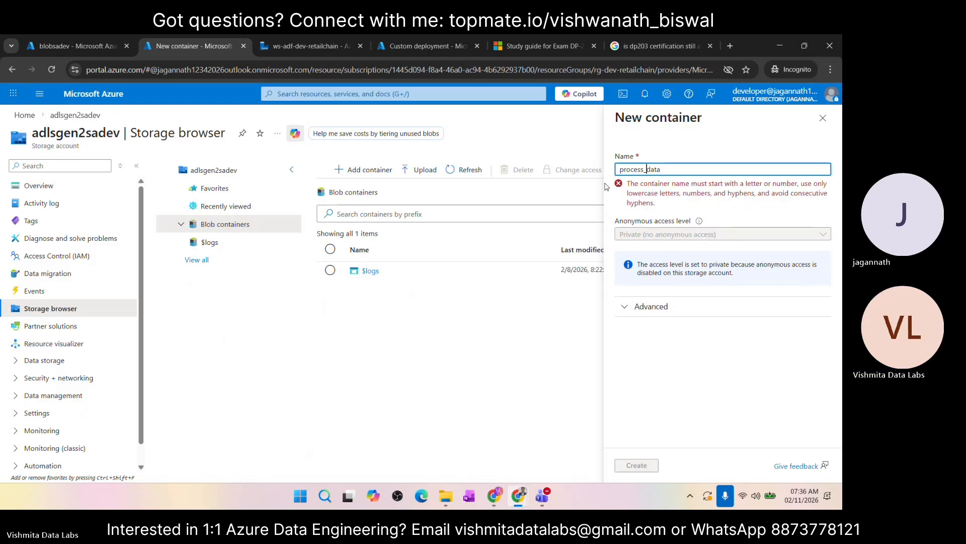
pyautogui.press('BackSpace')
pyautogui.write('ed-')
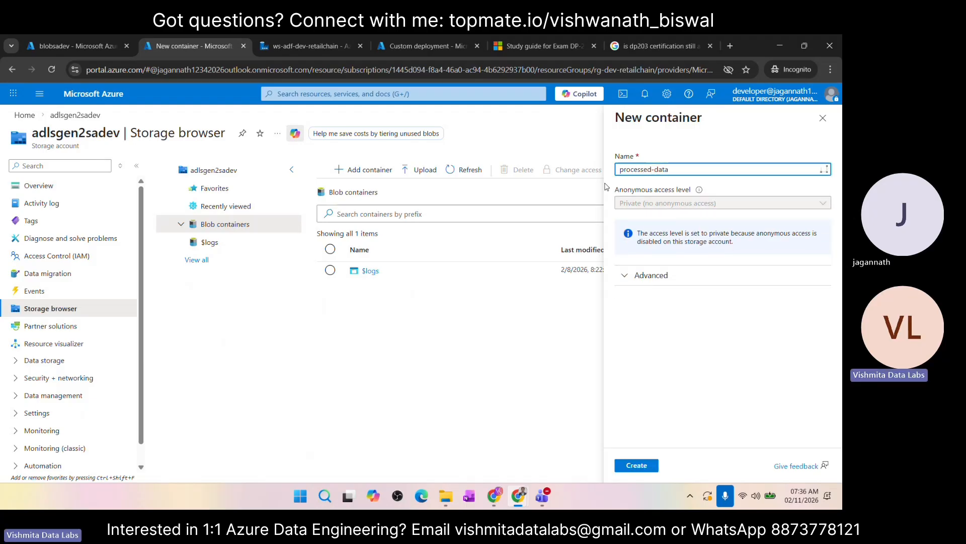
pyautogui.click(637, 465)
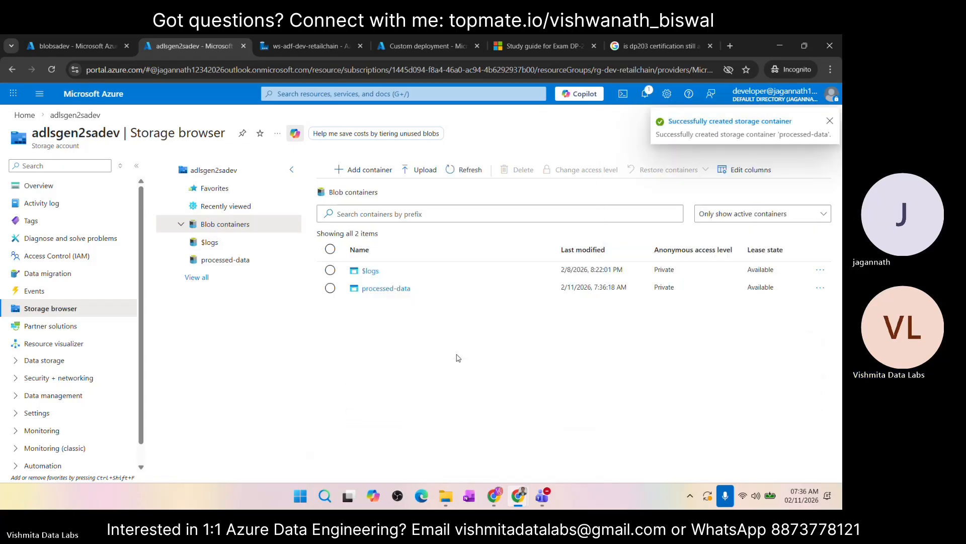
# Step: Open the processed-data container and compare it with the raw-files container in blobsadev as copy destination and source
pyautogui.click(374, 289)
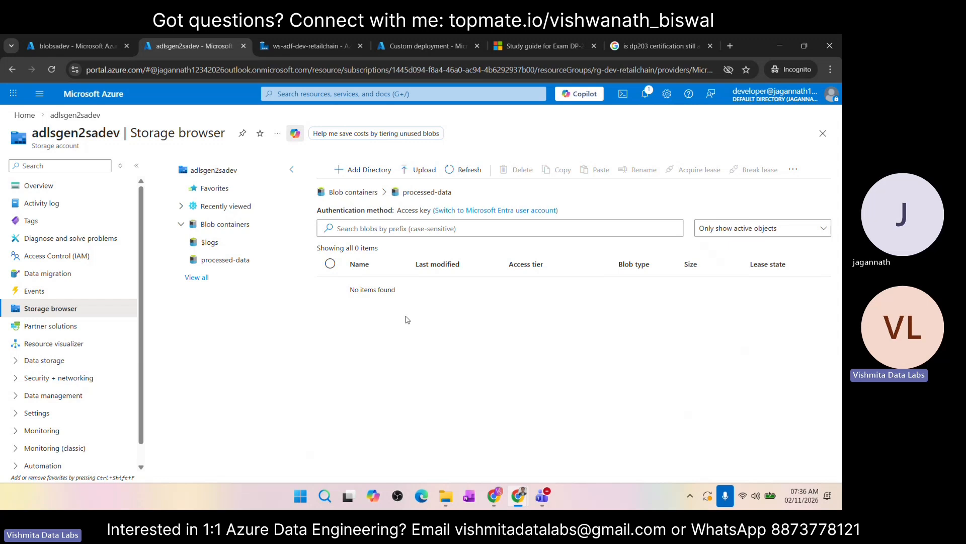
pyautogui.click(71, 47)
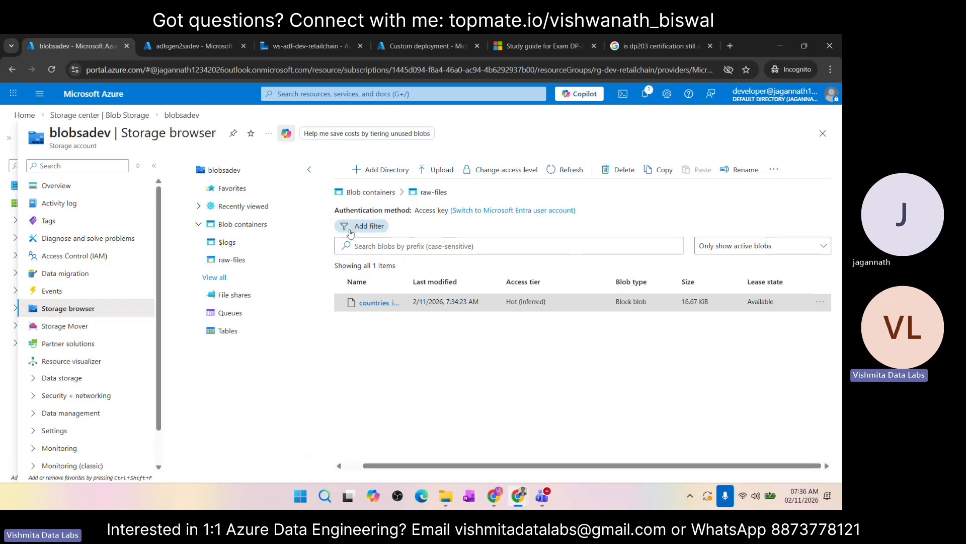
pyautogui.click(192, 49)
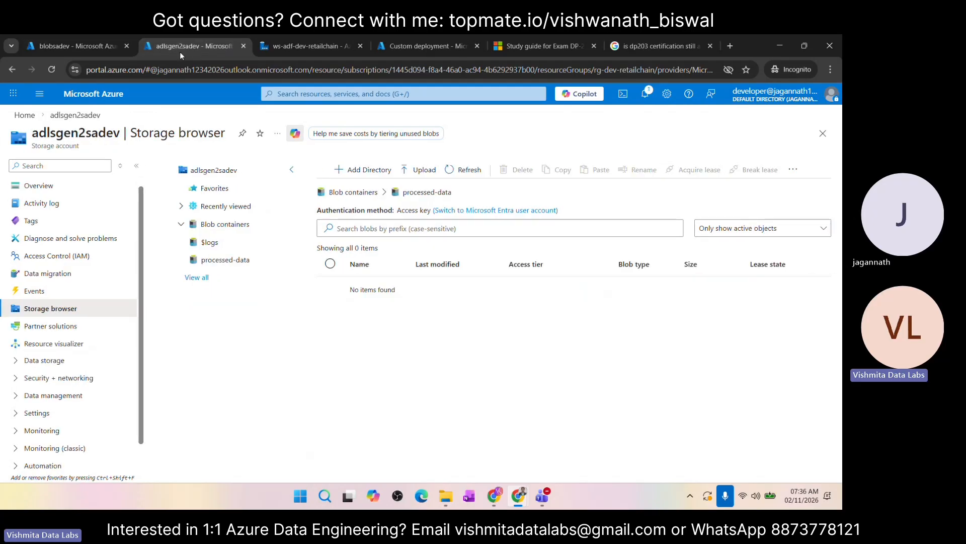
pyautogui.click(87, 46)
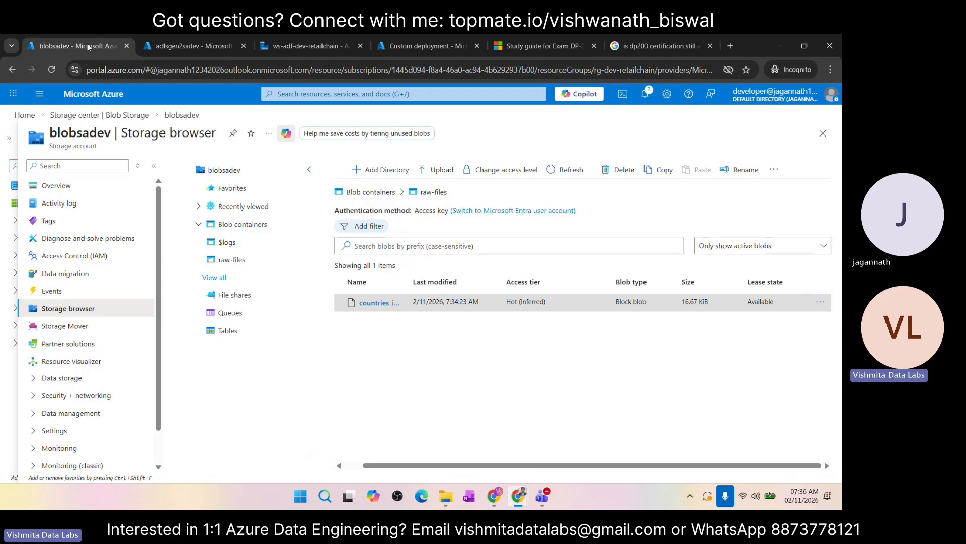
pyautogui.click(181, 46)
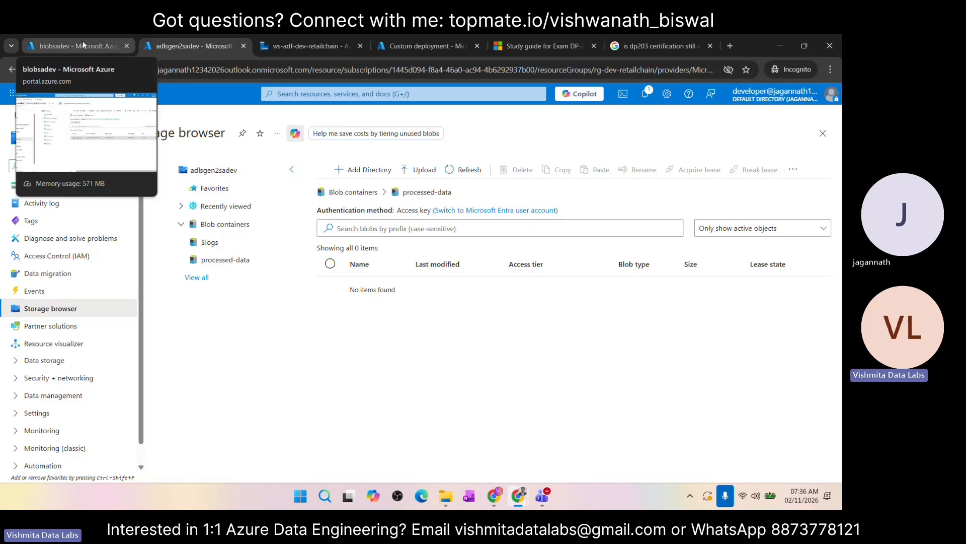
# Step: Switch to Data Factory Studio for ws-adf-dev-retailchain and open the actions available for Pipelines in the Author view
pyautogui.click(300, 47)
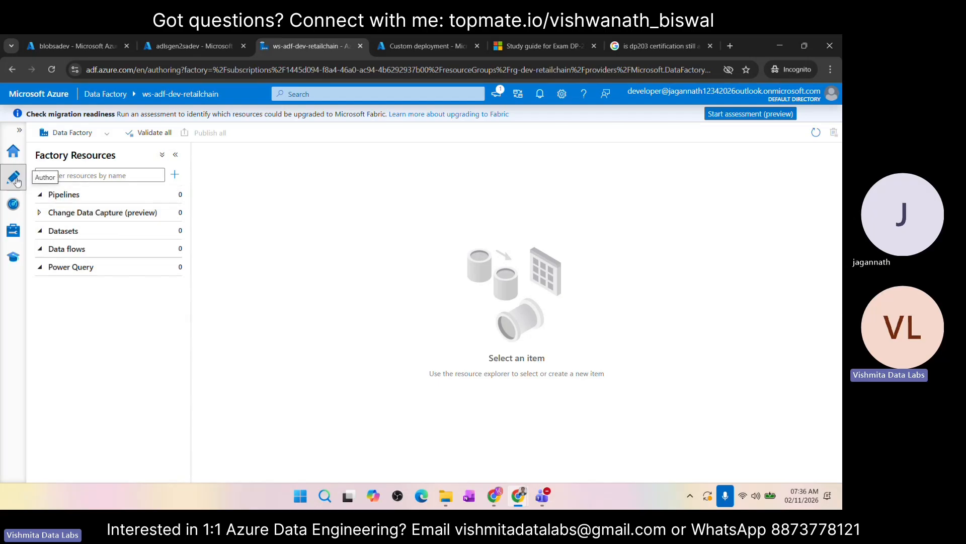
pyautogui.moveTo(126, 195)
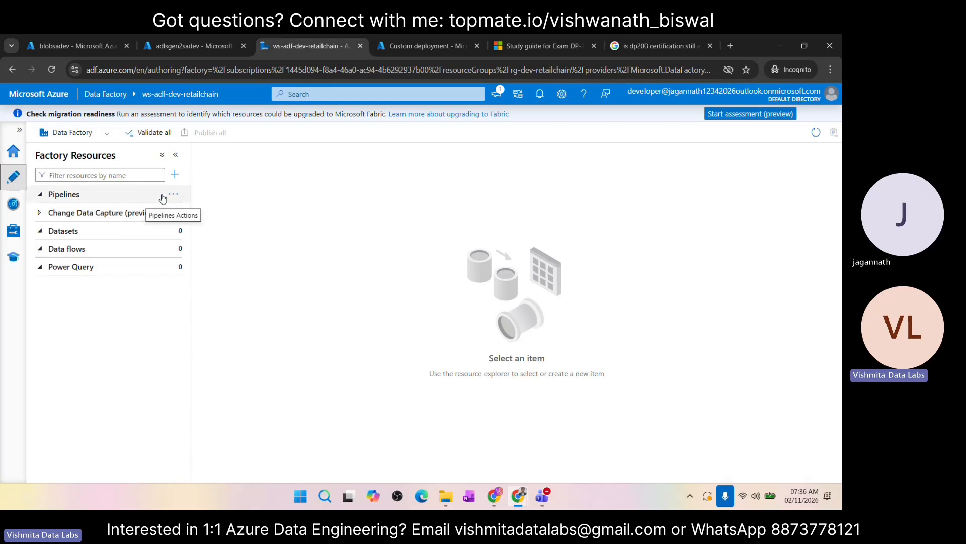
pyautogui.click(173, 196)
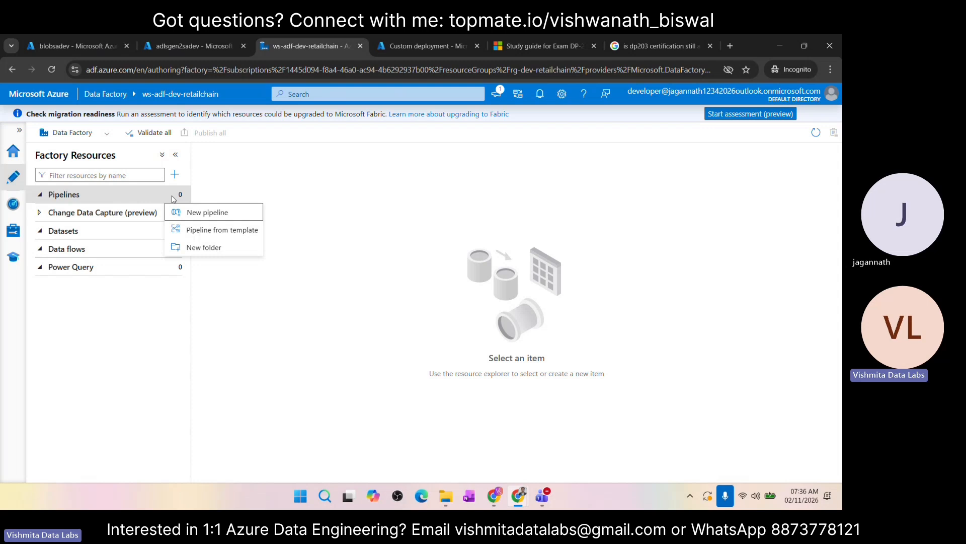
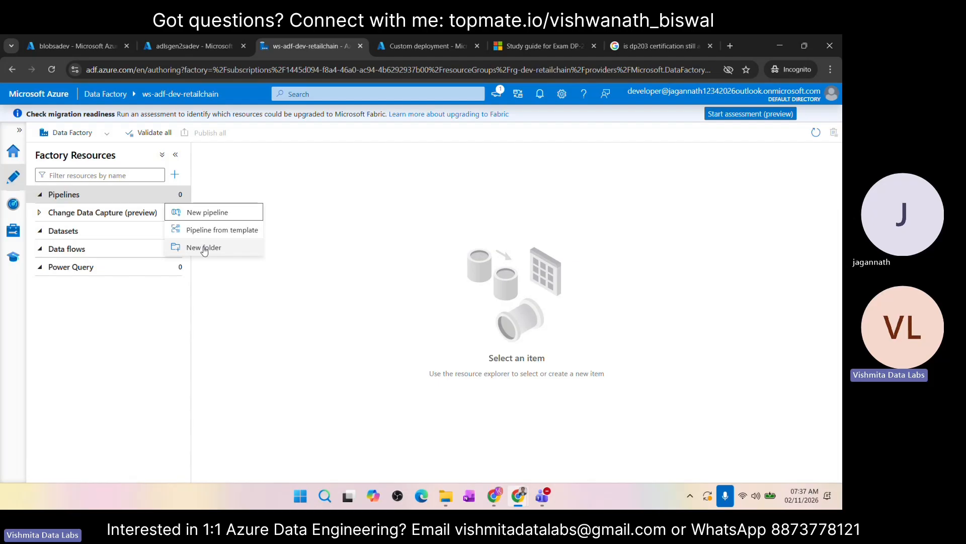
# Step: Create a folder named retail_chain under Pipelines
pyautogui.click(203, 248)
pyautogui.write('retail_chain')
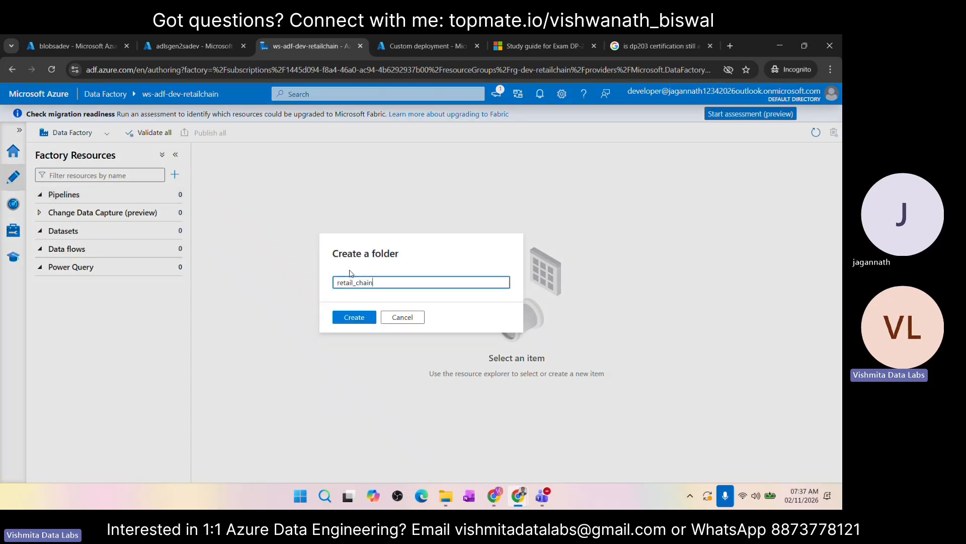
pyautogui.click(353, 318)
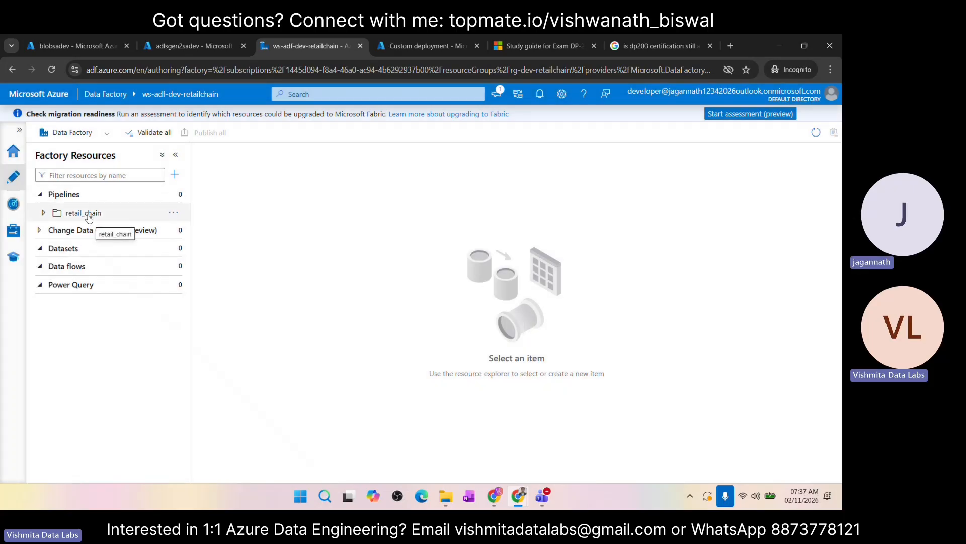
pyautogui.click(175, 194)
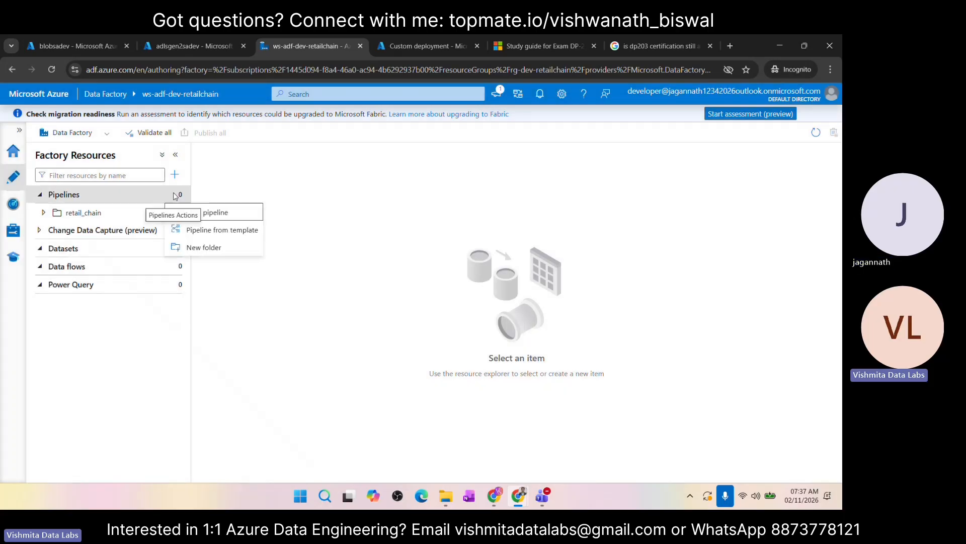
pyautogui.click(211, 213)
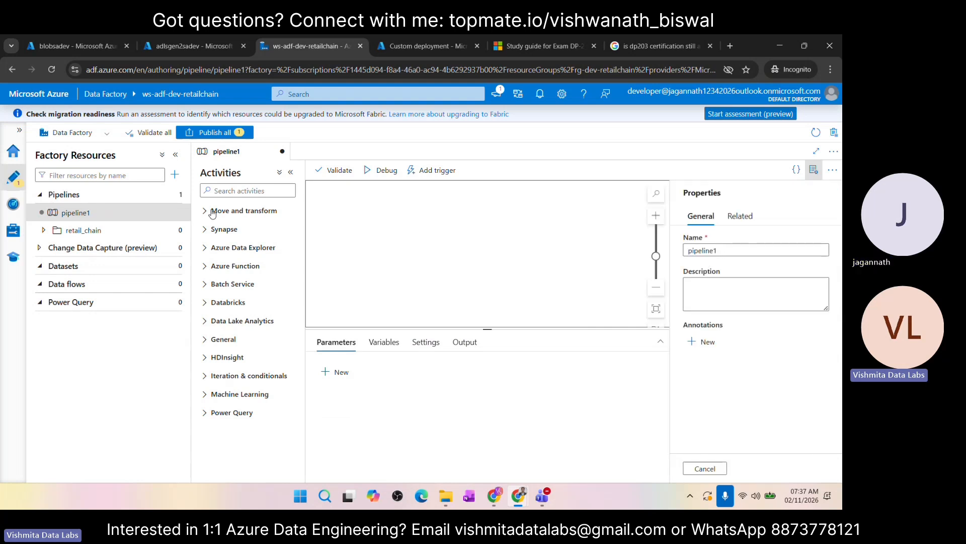
pyautogui.click(174, 213)
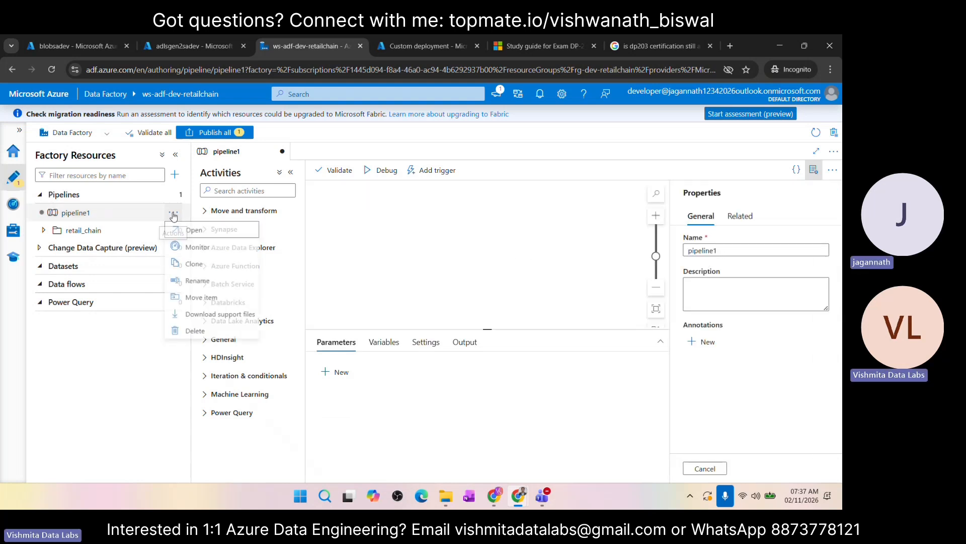
pyautogui.click(197, 335)
pyautogui.click(358, 331)
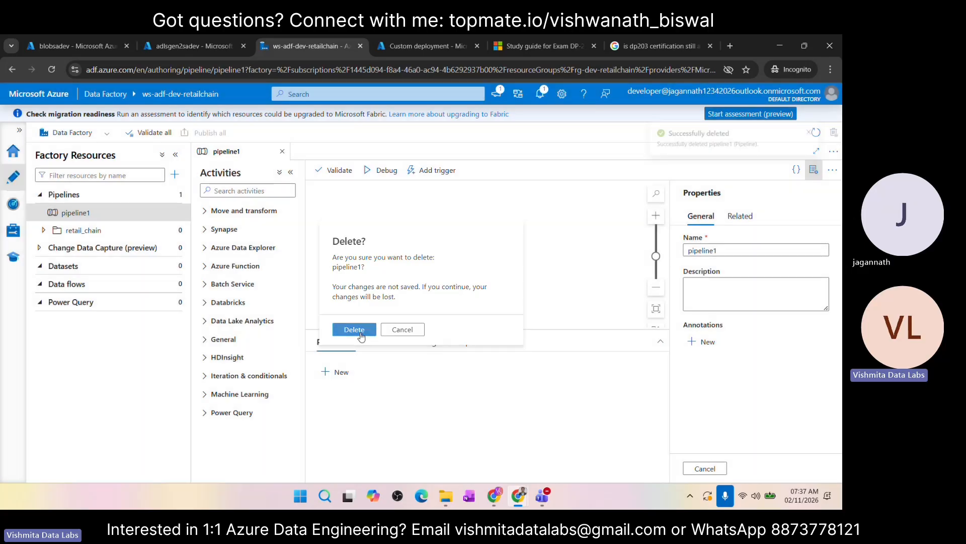
# Step: Create a second folder named healthcare under Pipelines
pyautogui.click(180, 196)
pyautogui.click(204, 247)
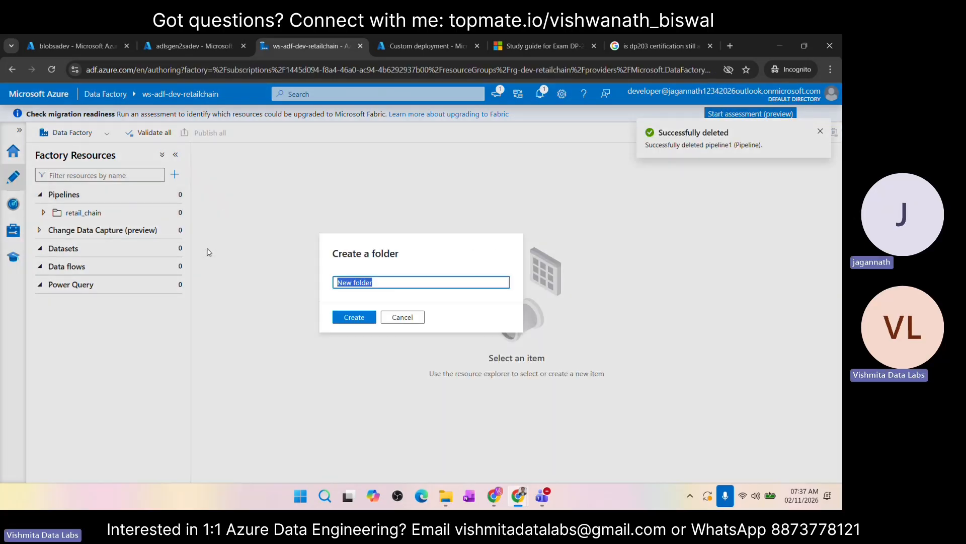
pyautogui.write('hea')
pyautogui.write('lthcare')
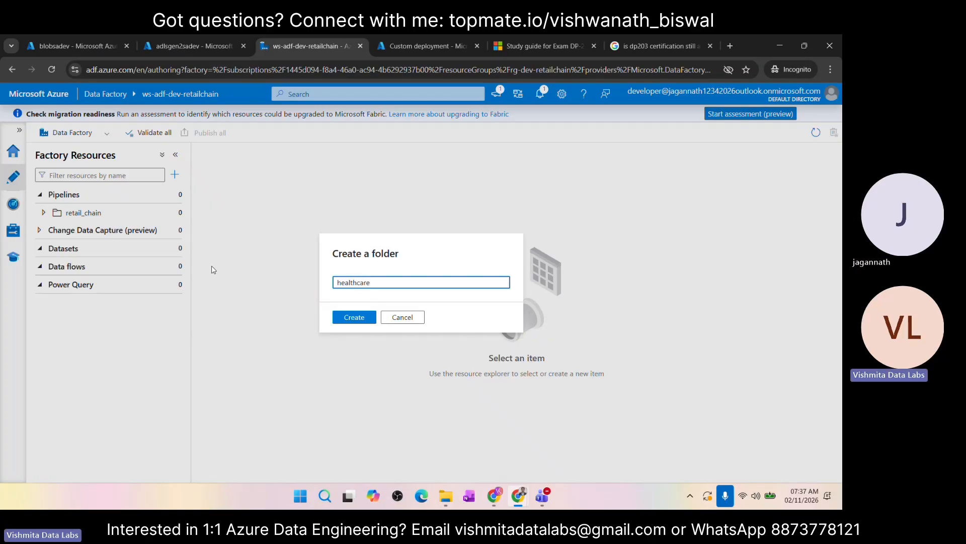
pyautogui.click(346, 319)
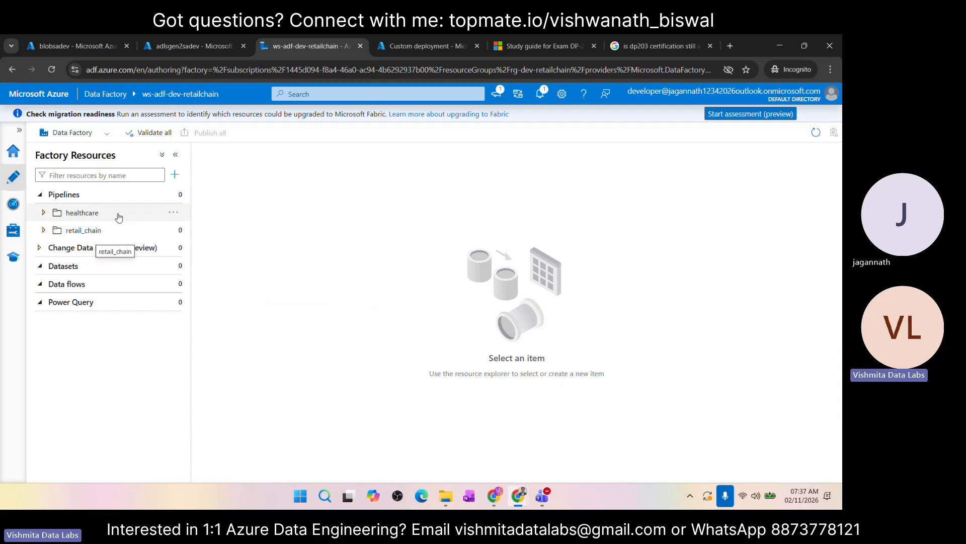
# Step: Create a new pipeline inside the retail_chain folder
pyautogui.click(175, 194)
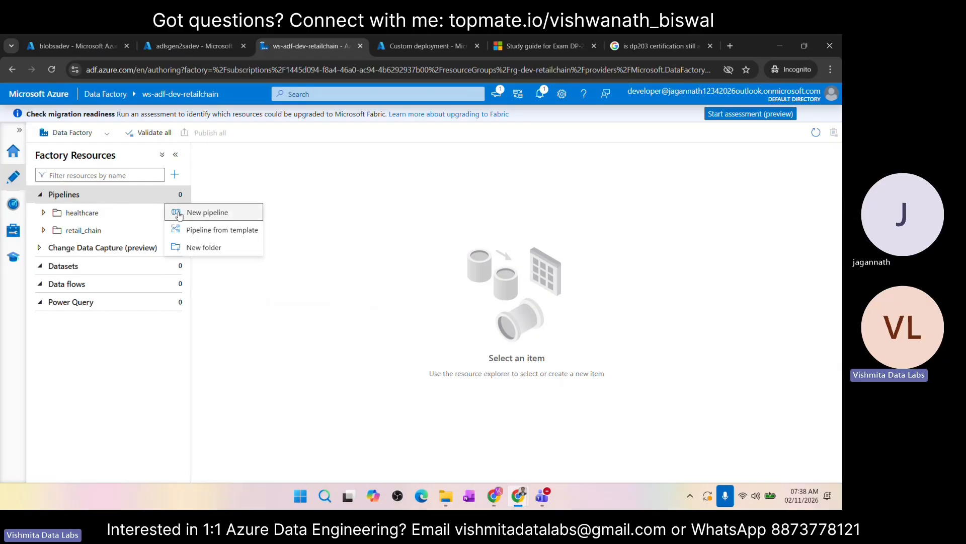
pyautogui.click(87, 232)
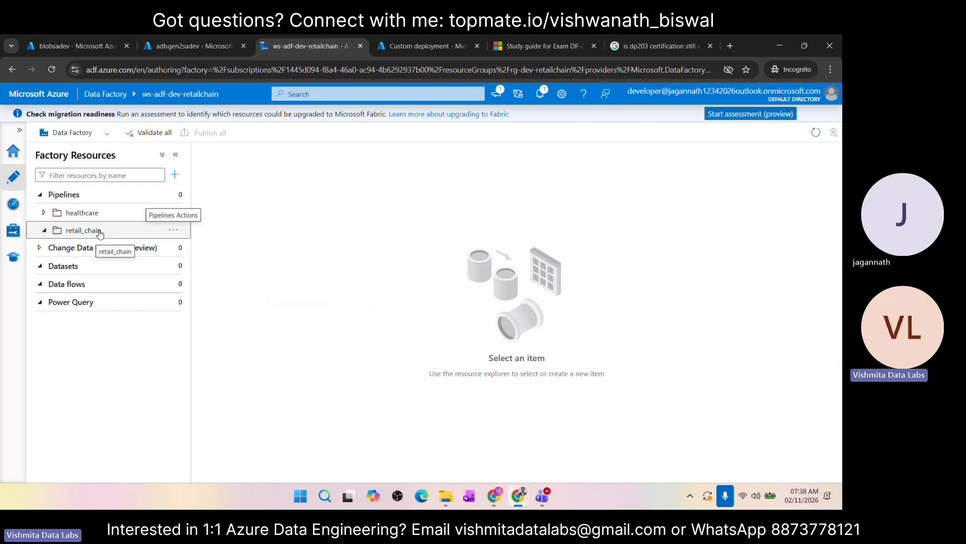
pyautogui.click(173, 231)
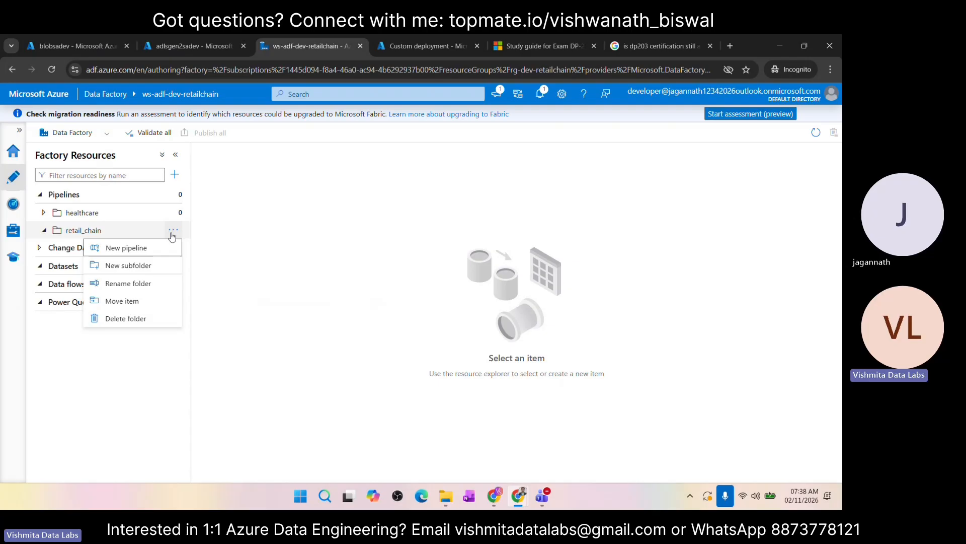
pyautogui.click(125, 249)
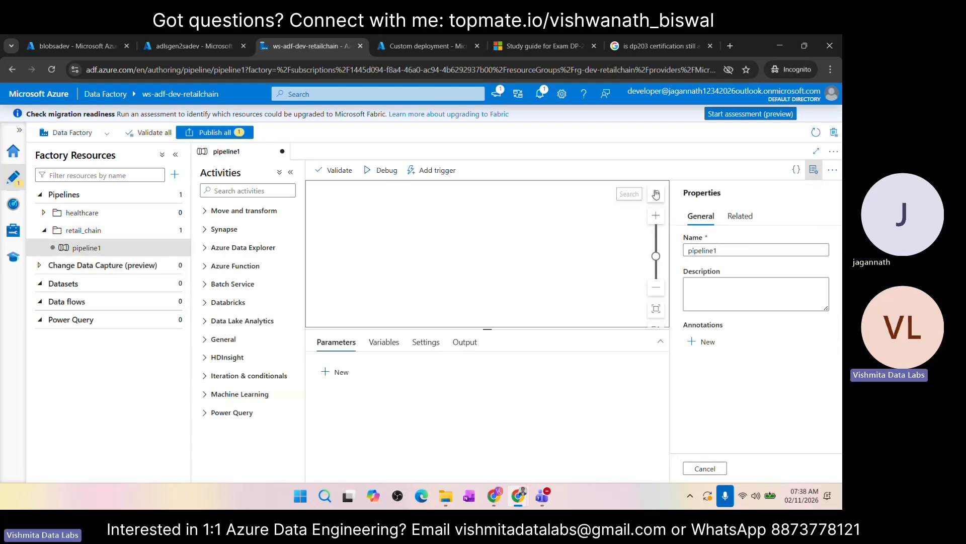
# Step: Name the new pipeline pl_write_file_to_adlsgen2 in its properties
pyautogui.click(814, 170)
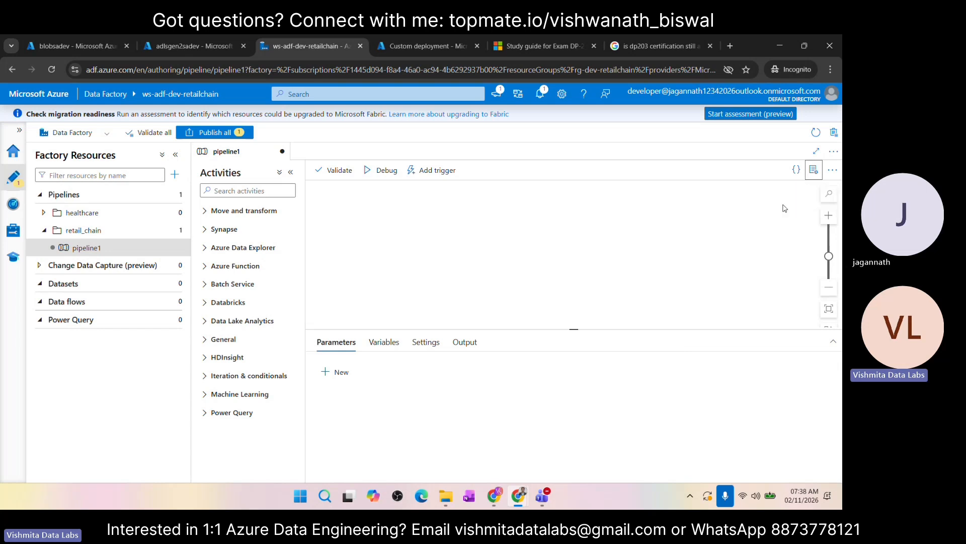
pyautogui.click(816, 173)
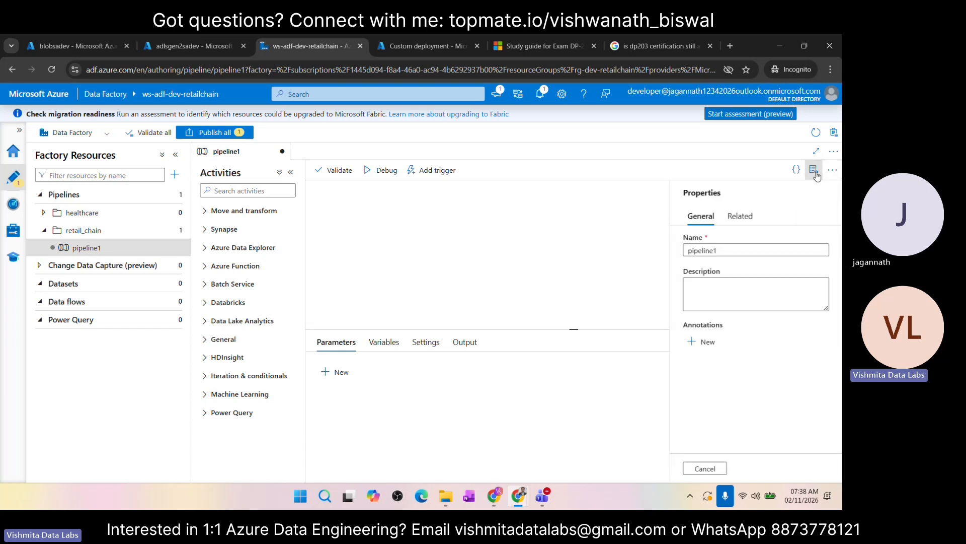
pyautogui.click(724, 248)
pyautogui.hotkey('ctrl', 'a')
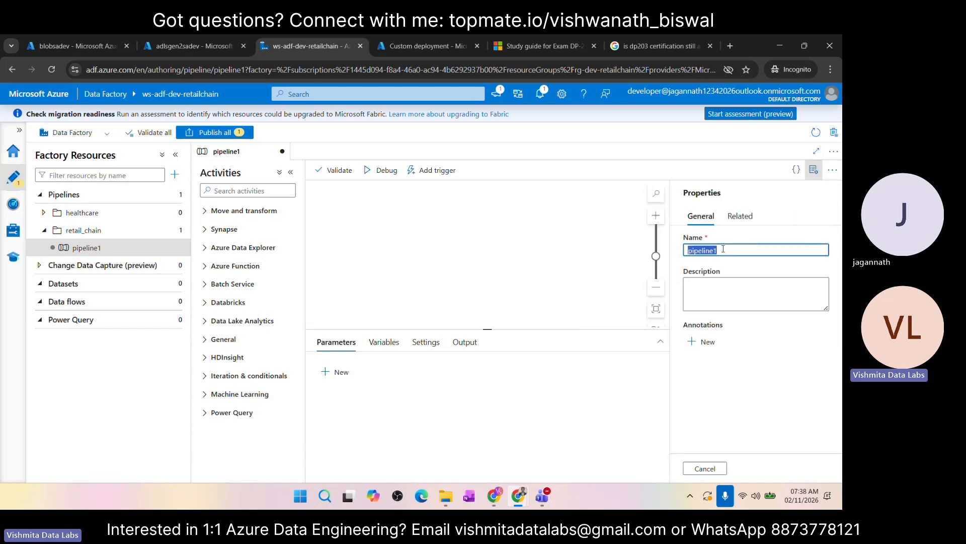
pyautogui.write('pl_')
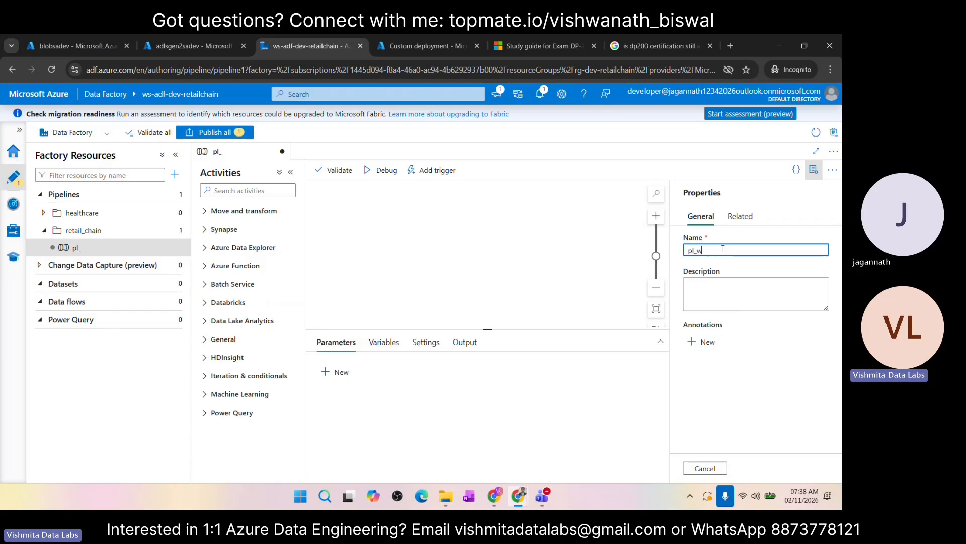
pyautogui.write('write_to_adlsgen2')
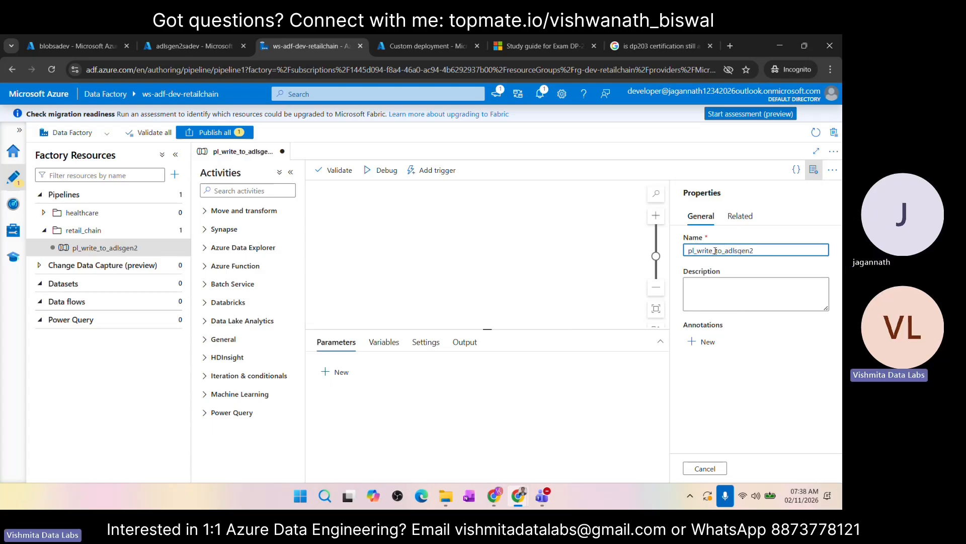
pyautogui.click(715, 250)
pyautogui.write('file_')
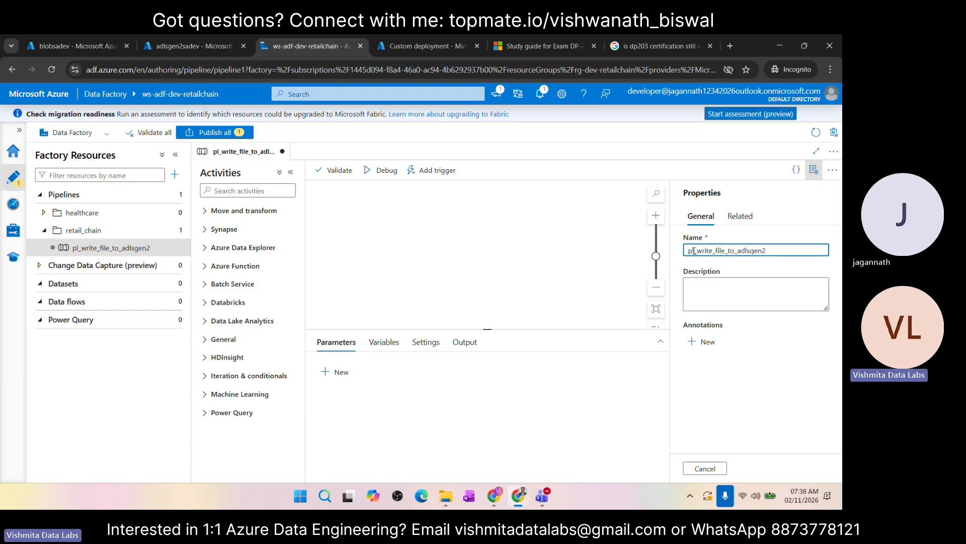
pyautogui.moveTo(695, 250); pyautogui.dragTo(684, 250)
pyautogui.click(725, 250)
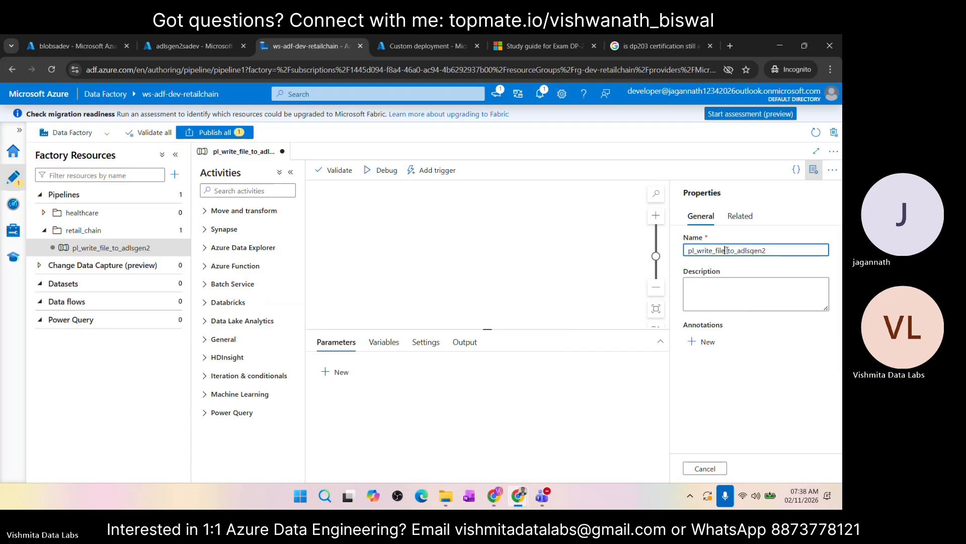
pyautogui.click(630, 265)
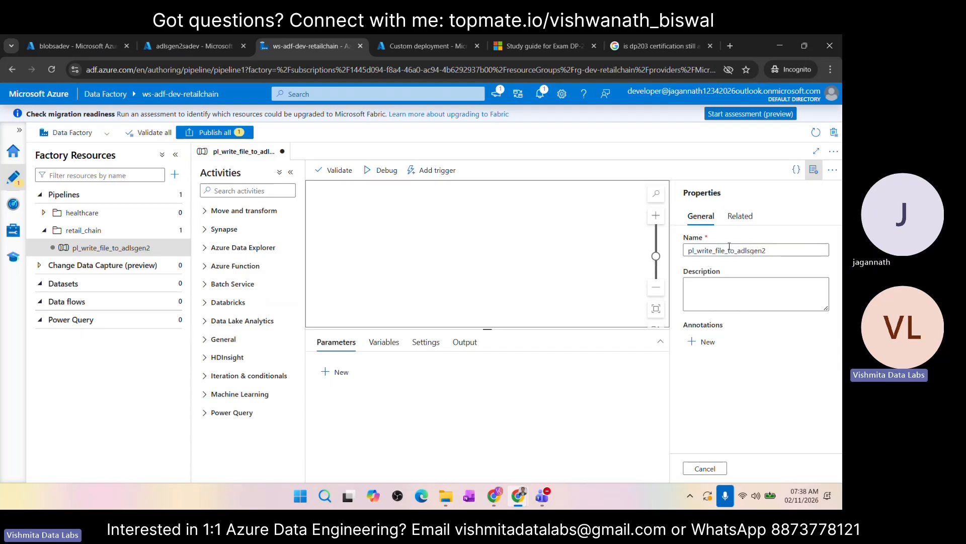
pyautogui.doubleClick(772, 250)
pyautogui.doubleClick(771, 250)
pyautogui.hotkey('ctrl', 'c')
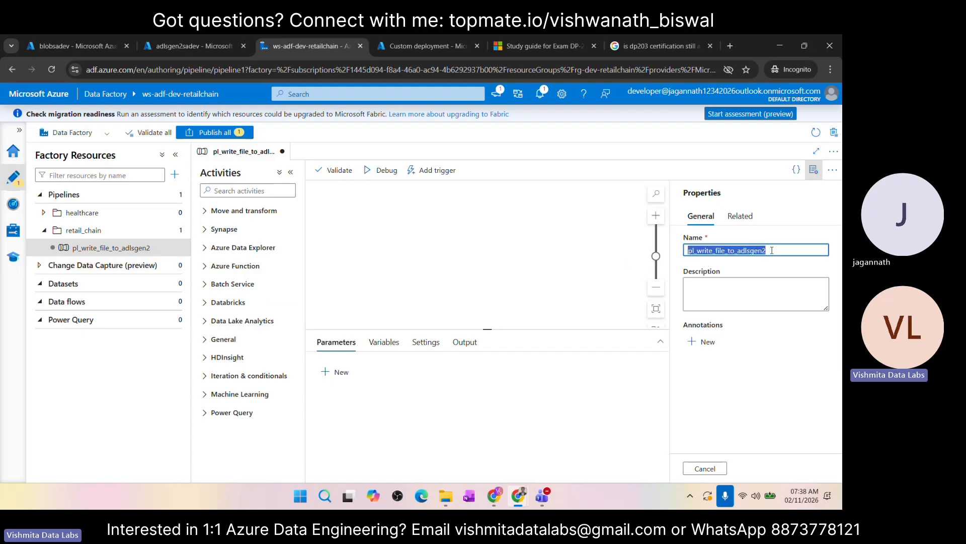
pyautogui.write('afnaskh')
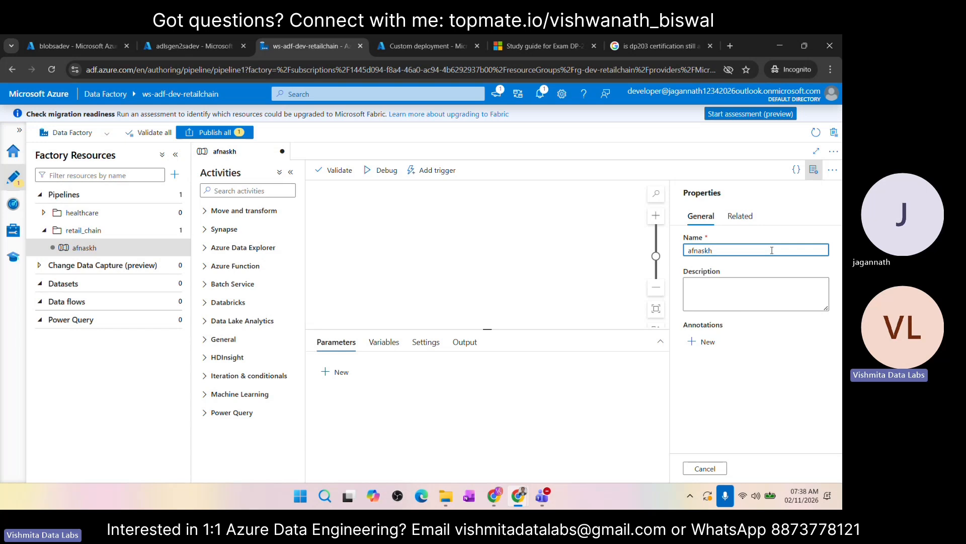
pyautogui.doubleClick(771, 251)
pyautogui.hotkey('ctrl', 'v')
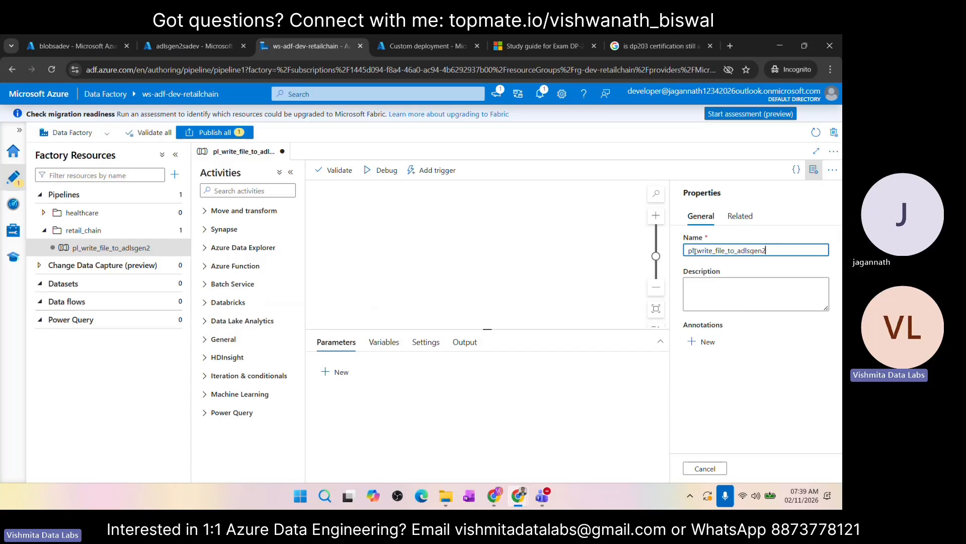
pyautogui.moveTo(696, 250); pyautogui.dragTo(755, 249)
pyautogui.hotkey('ctrl', 'z')
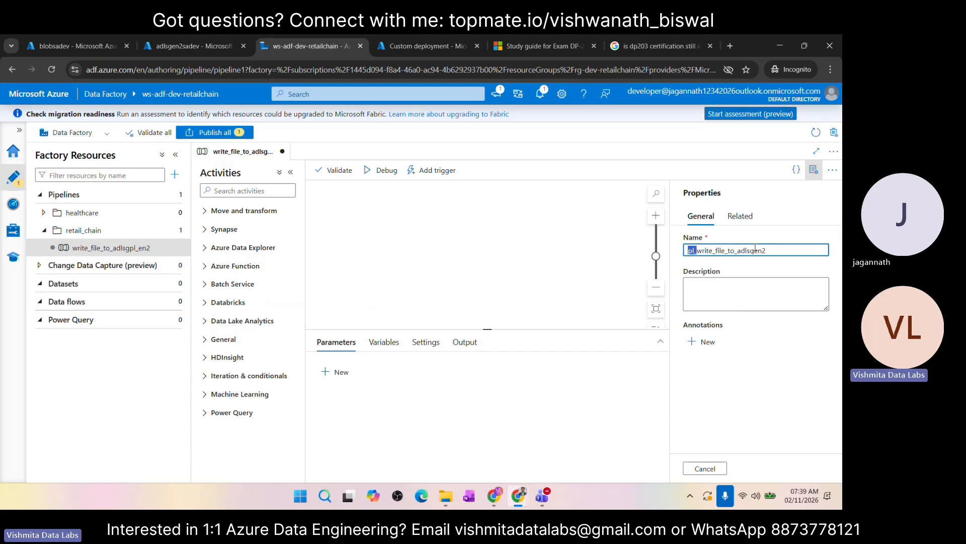
# Step: Set the pipeline's description to "This pipeline is used to read the data from blob sa and write into the adls gen2"
pyautogui.click(727, 300)
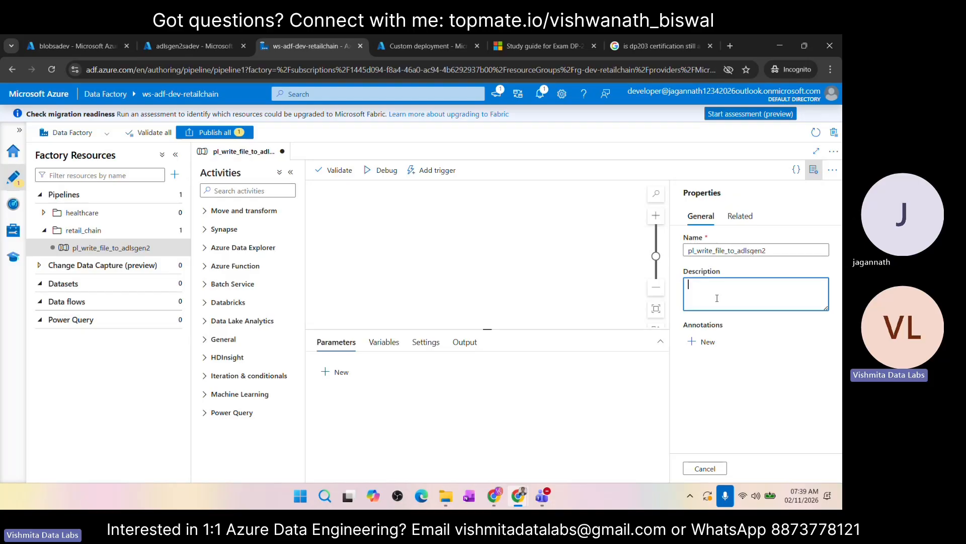
pyautogui.write('This pipeline is used to ')
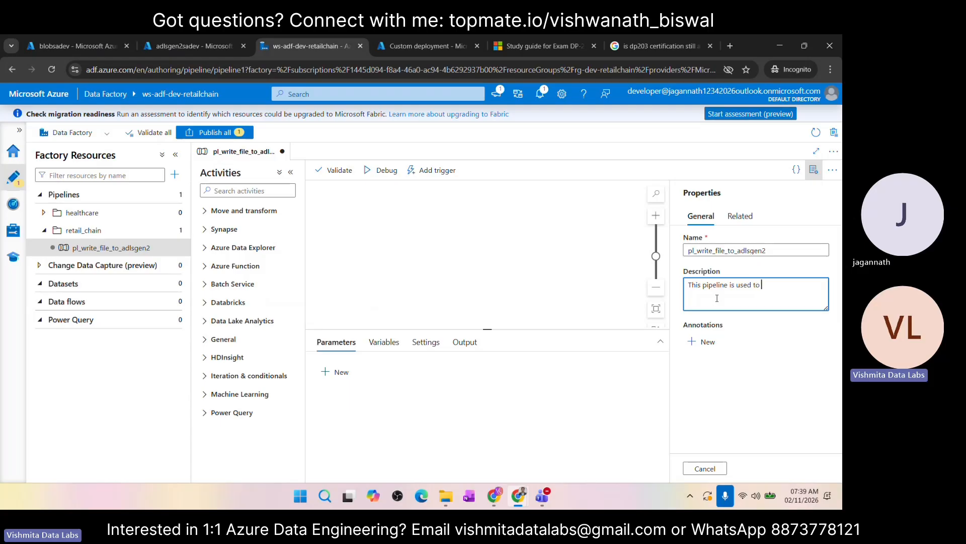
pyautogui.write('read the data from blob sa')
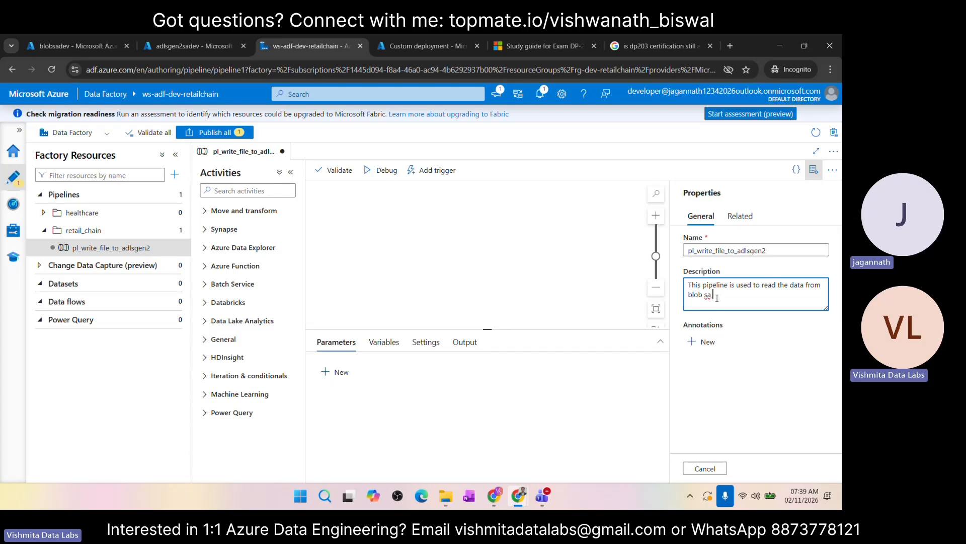
pyautogui.write(' and write')
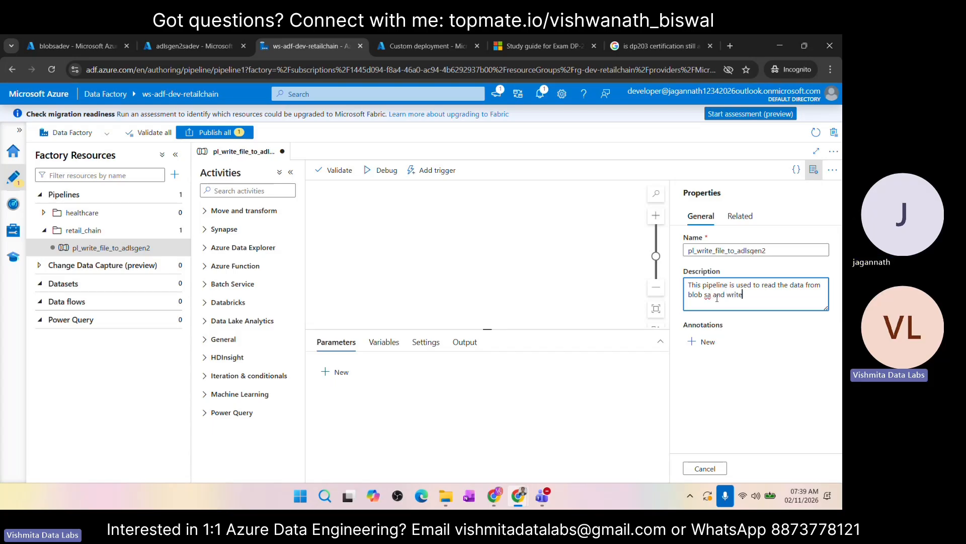
pyautogui.write(' into the a')
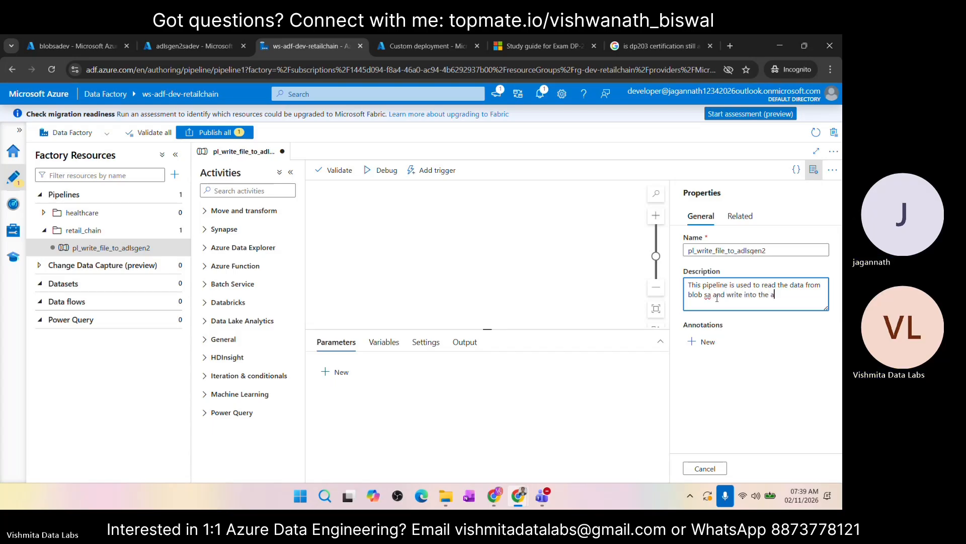
pyautogui.write('dls gen2')
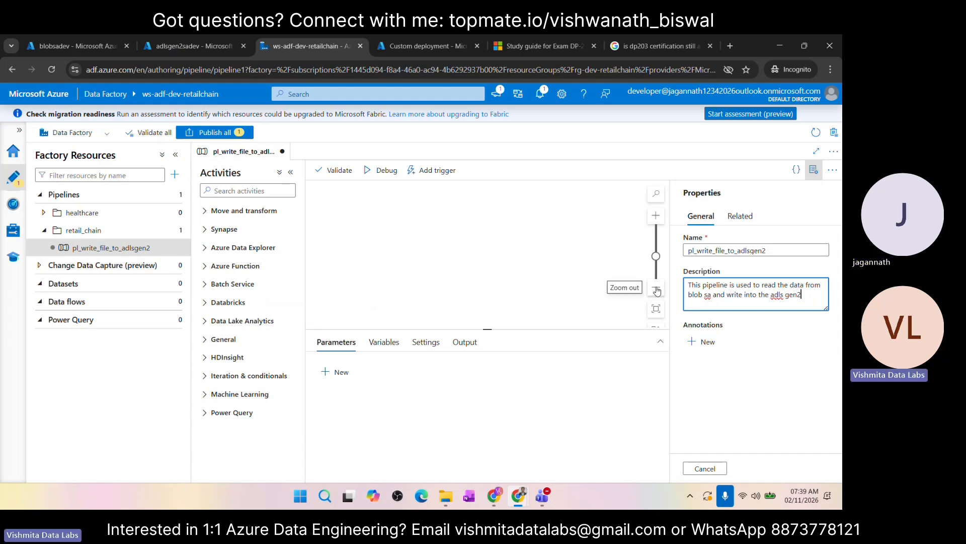
pyautogui.click(163, 252)
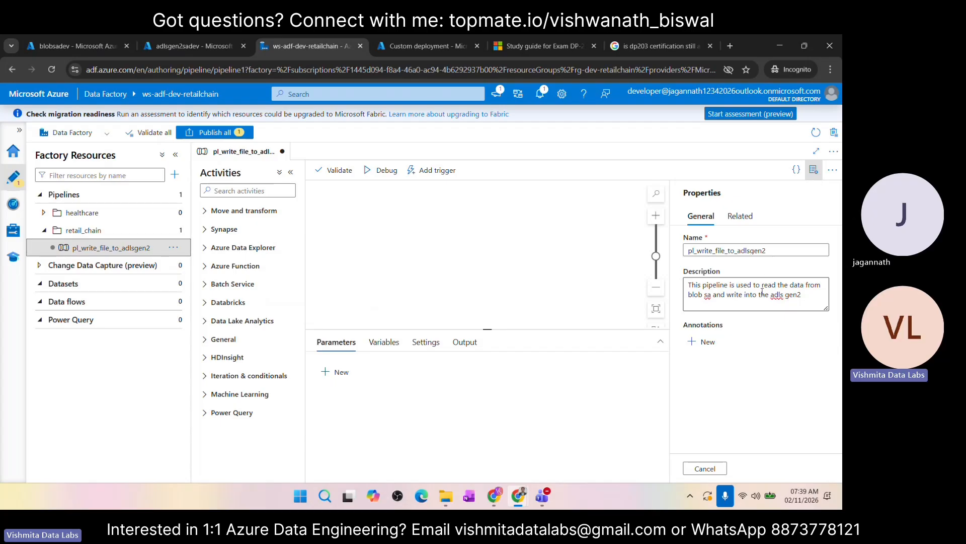
pyautogui.tripleClick(814, 294)
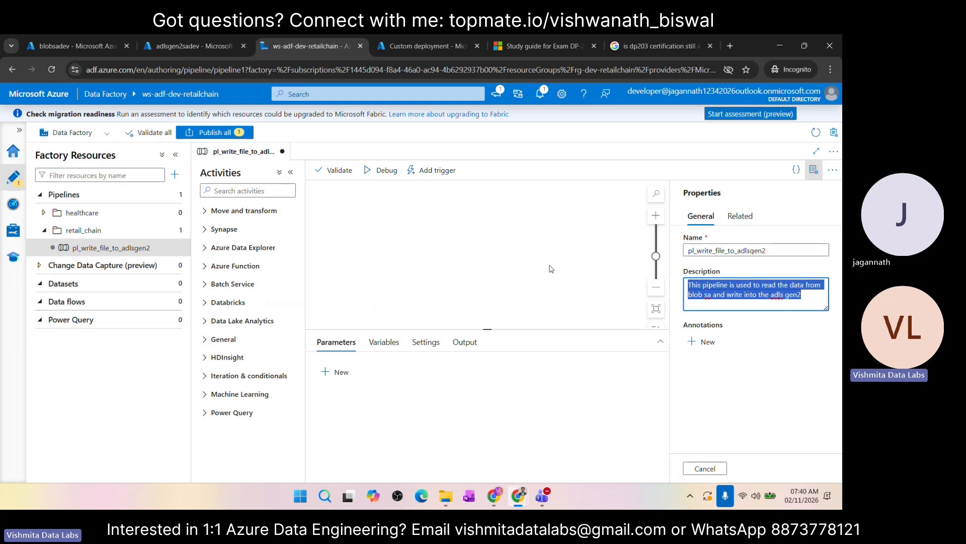
# Step: Examine the available pipeline activities from Move and transform and Synapse through Azure Function, Batch Service, Databricks and Data Lake Analytics
pyautogui.click(420, 252)
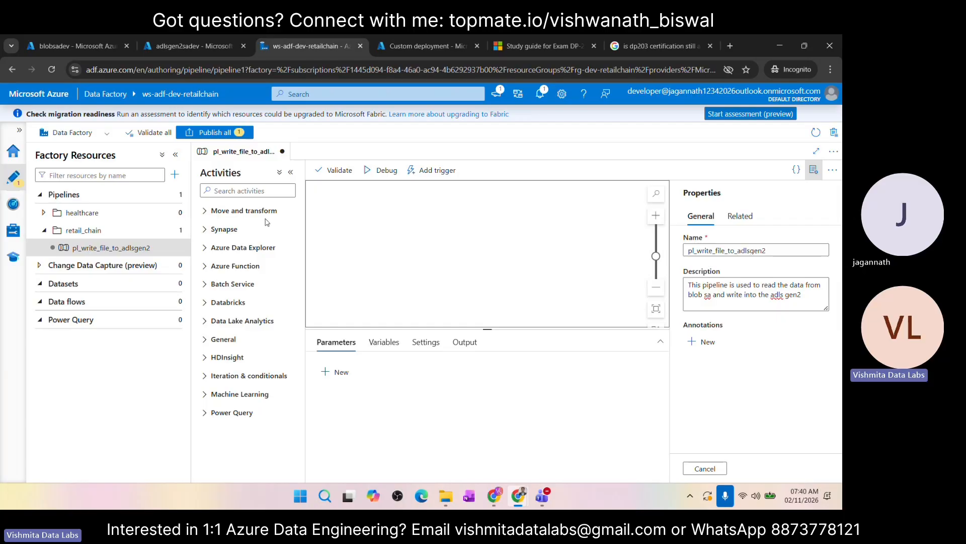
pyautogui.click(212, 217)
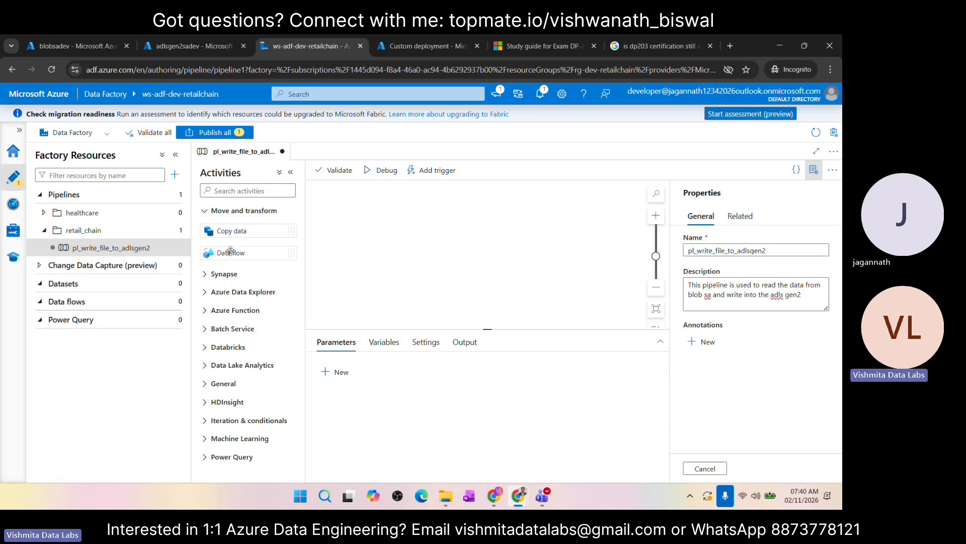
pyautogui.click(204, 275)
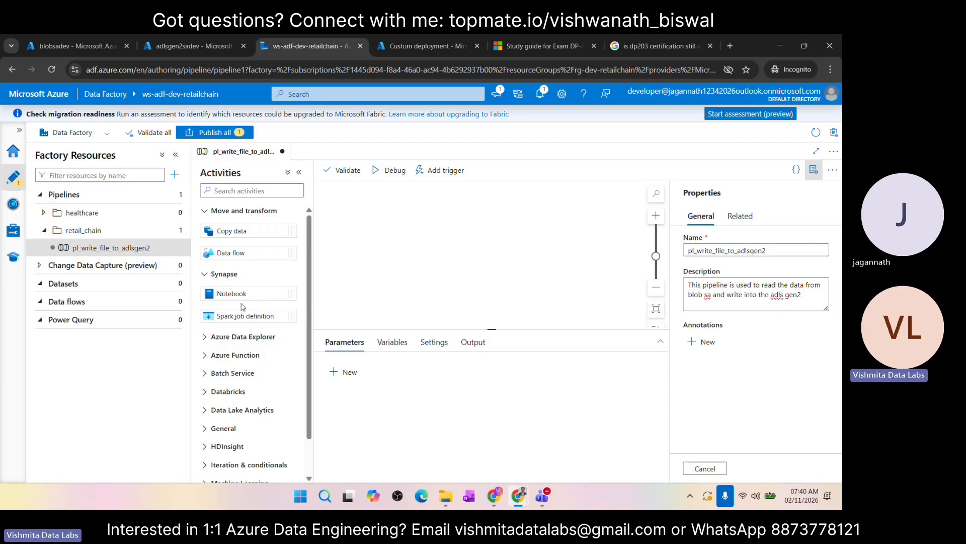
pyautogui.click(209, 339)
pyautogui.scroll(-1, 244, 323)
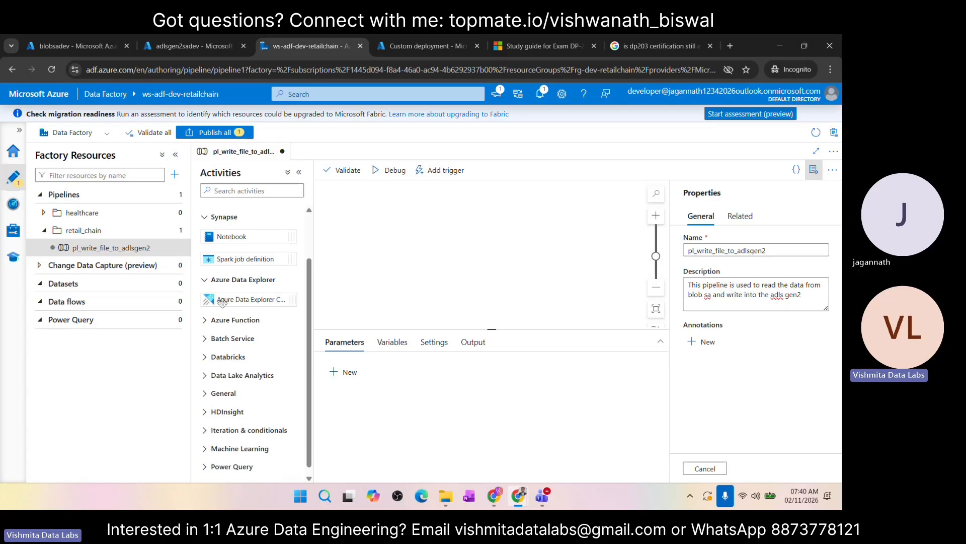
pyautogui.click(231, 324)
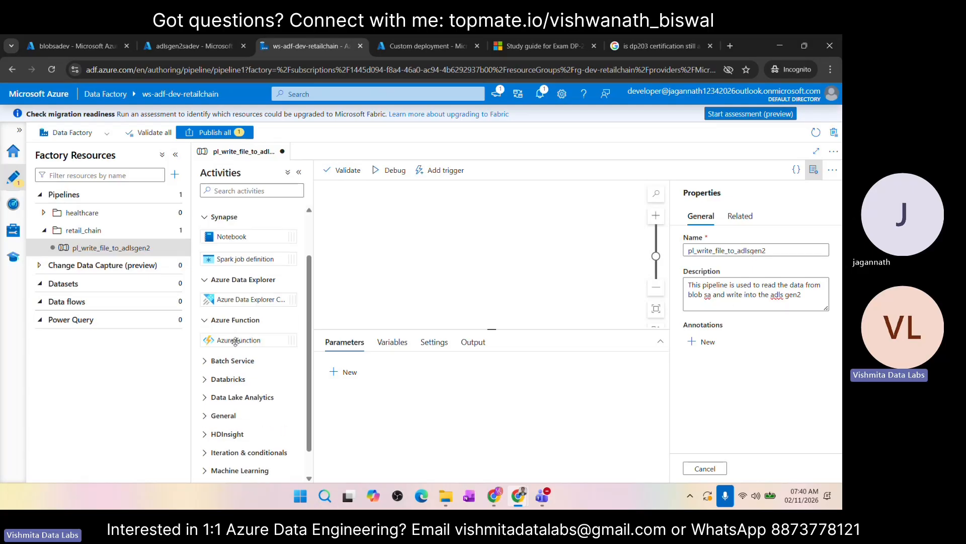
pyautogui.click(206, 362)
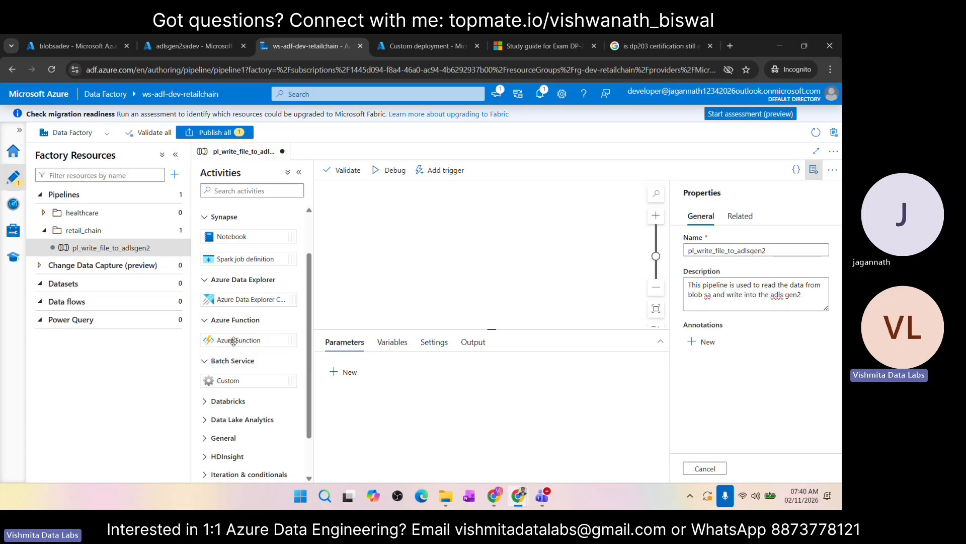
pyautogui.scroll(-1, 230, 341)
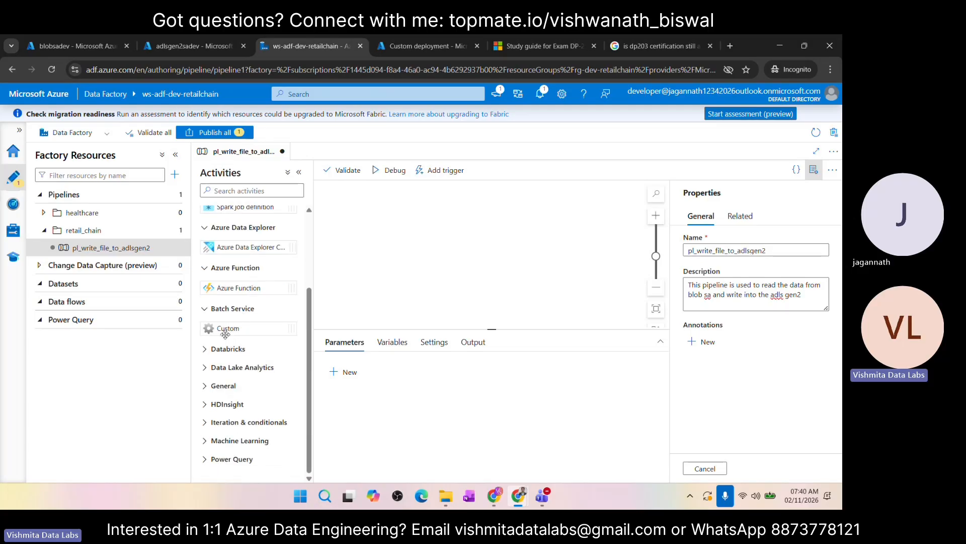
pyautogui.click(208, 351)
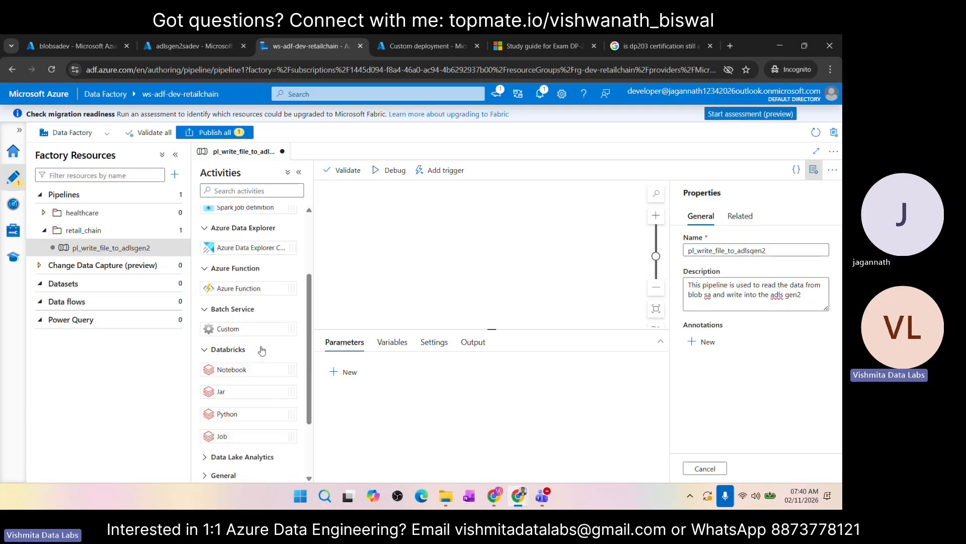
pyautogui.scroll(-2, 260, 353)
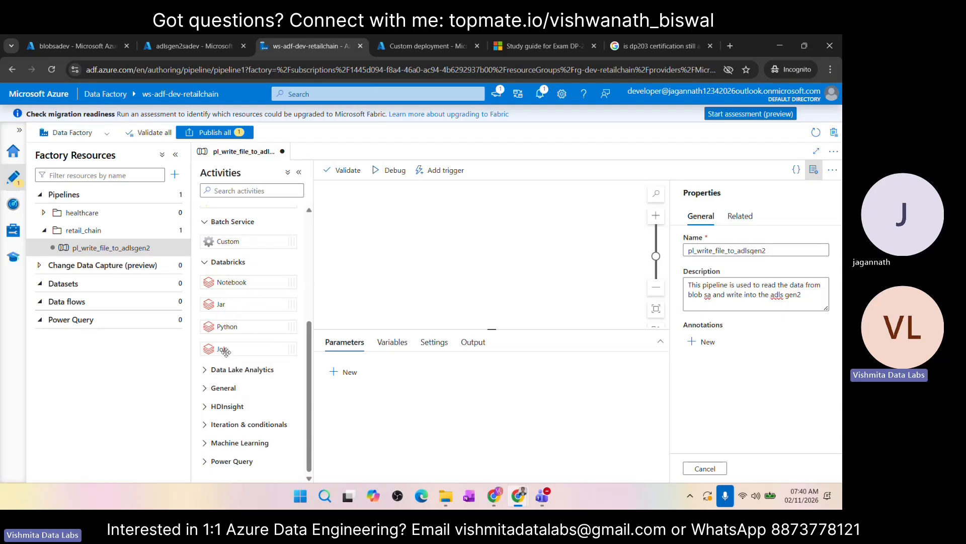
pyautogui.click(232, 368)
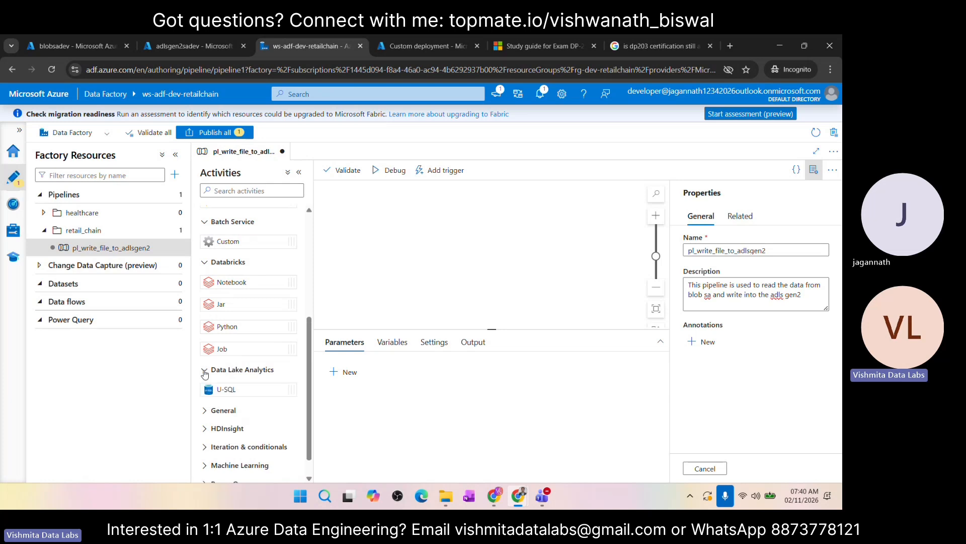
pyautogui.scroll(-1, 235, 363)
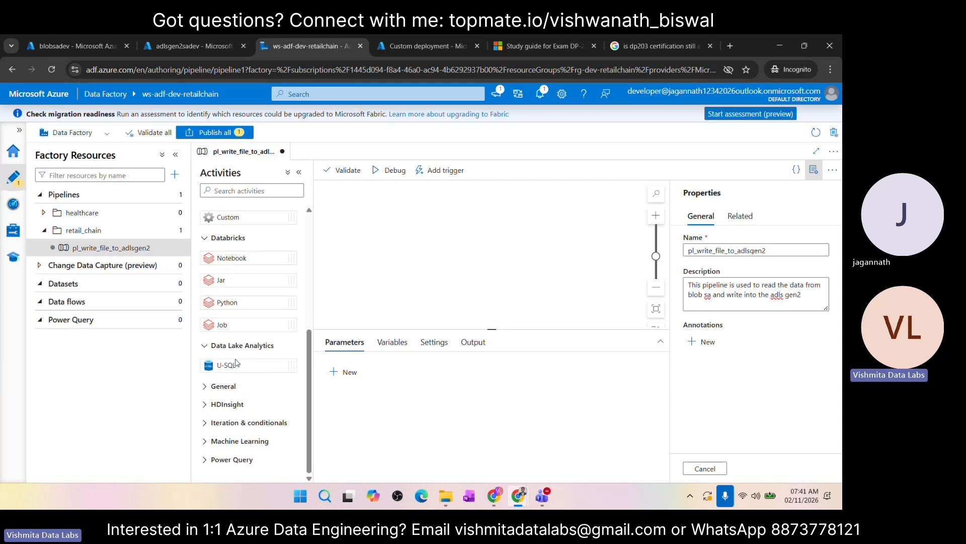
# Step: Examine the activities under General, HDInsight, Iteration & conditionals, Machine Learning and Power Query, and review the whole activity list
pyautogui.click(219, 385)
pyautogui.scroll(-2, 252, 312)
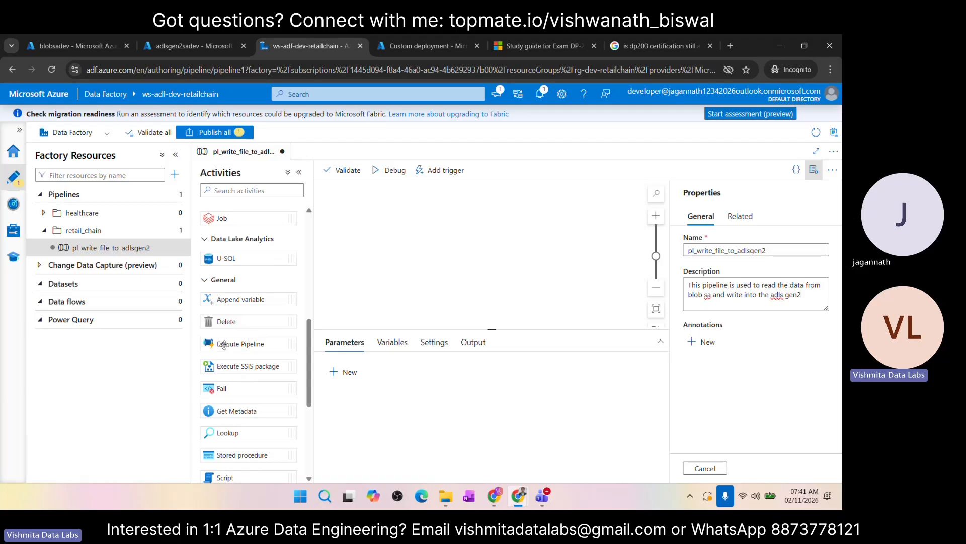
pyautogui.scroll(-2, 239, 389)
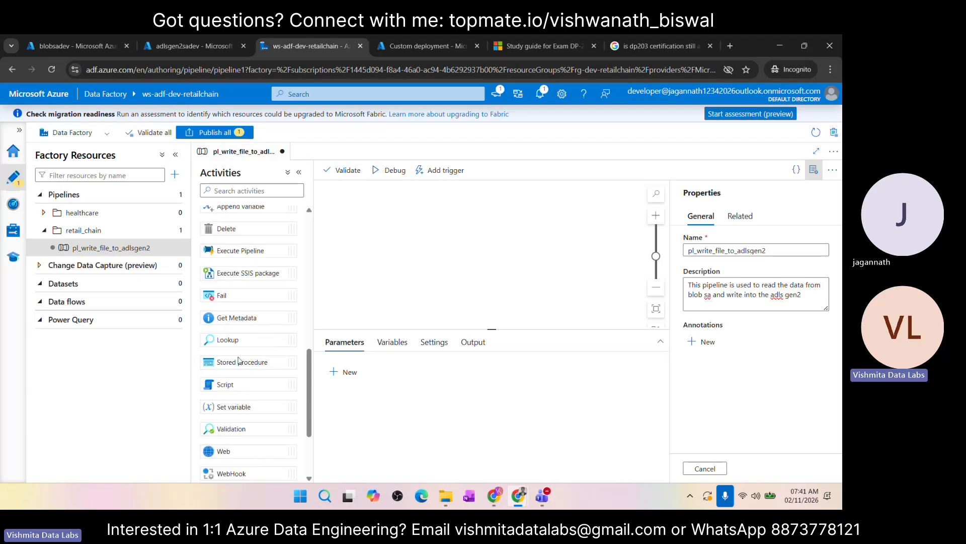
pyautogui.scroll(-2, 236, 363)
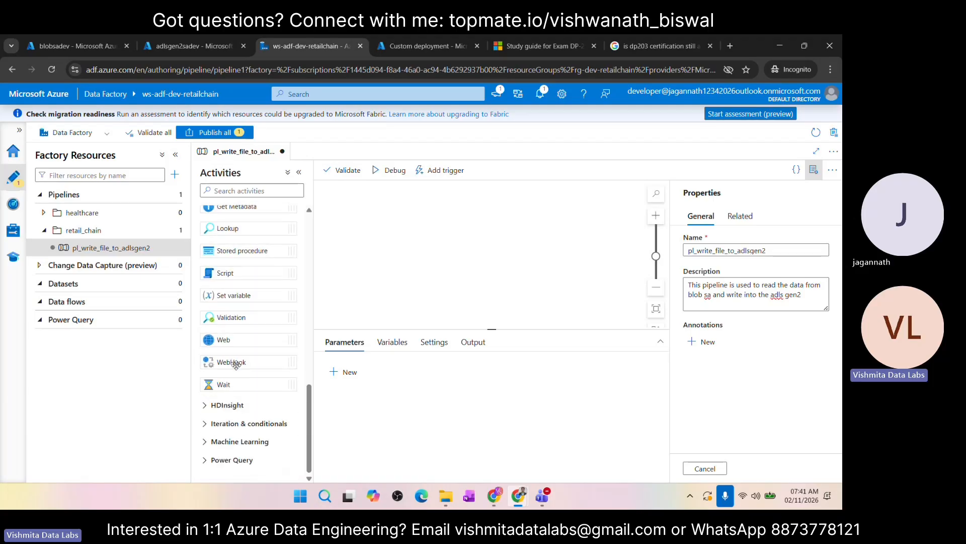
pyautogui.click(215, 404)
pyautogui.scroll(-2, 251, 336)
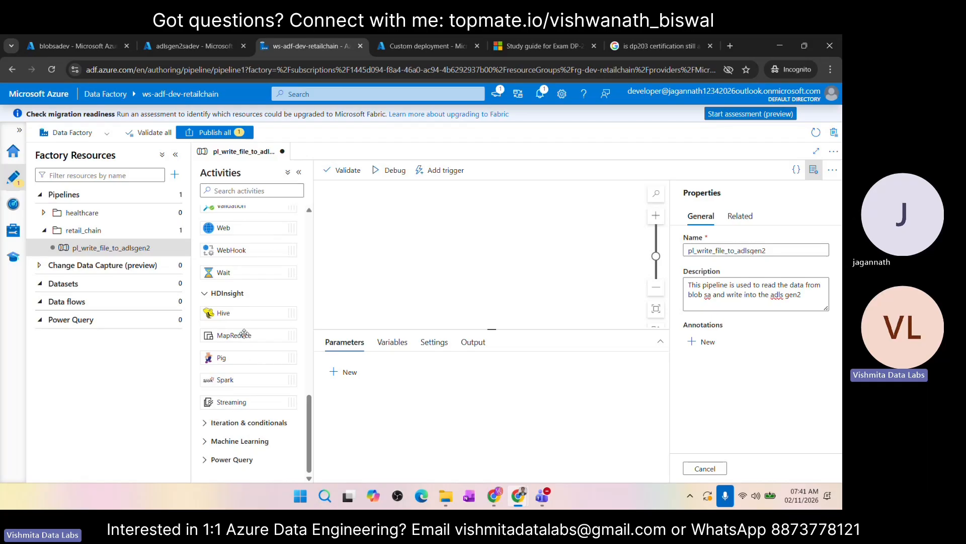
pyautogui.click(206, 422)
pyautogui.scroll(-3, 262, 346)
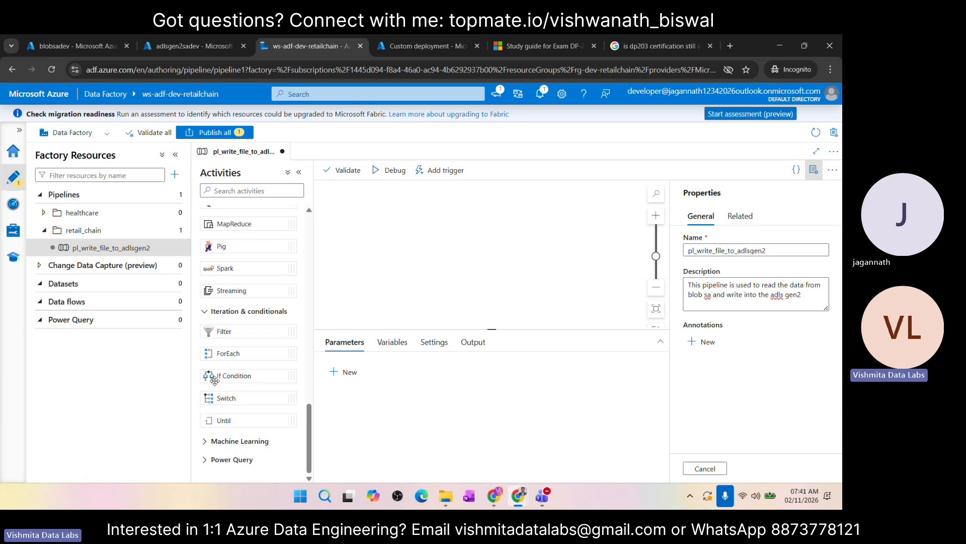
pyautogui.click(206, 444)
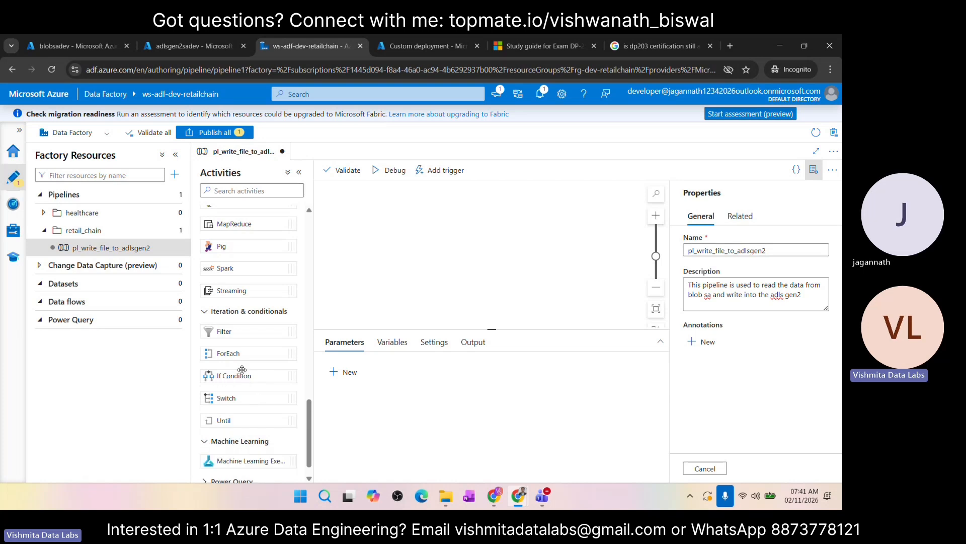
pyautogui.scroll(-1, 246, 371)
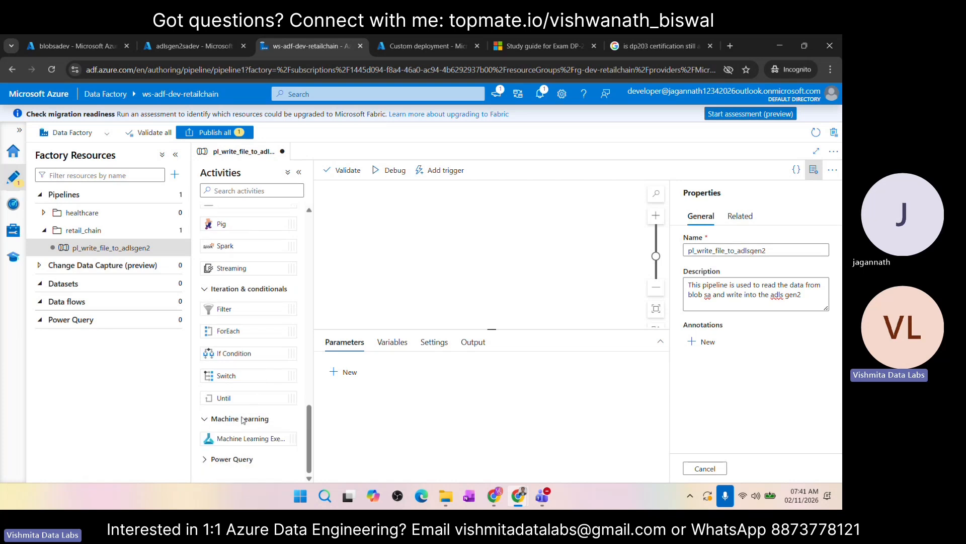
pyautogui.click(214, 462)
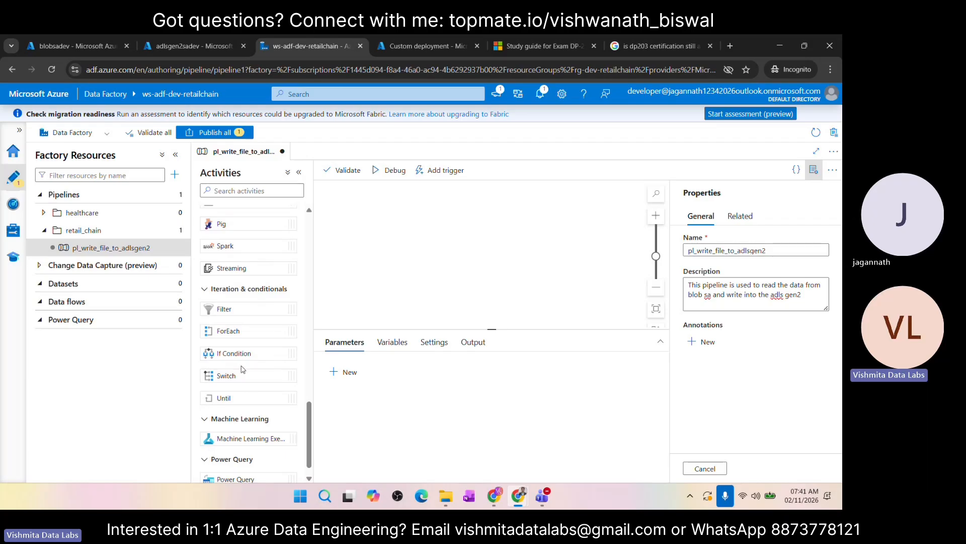
pyautogui.scroll(-1, 243, 369)
pyautogui.scroll(15, 246, 344)
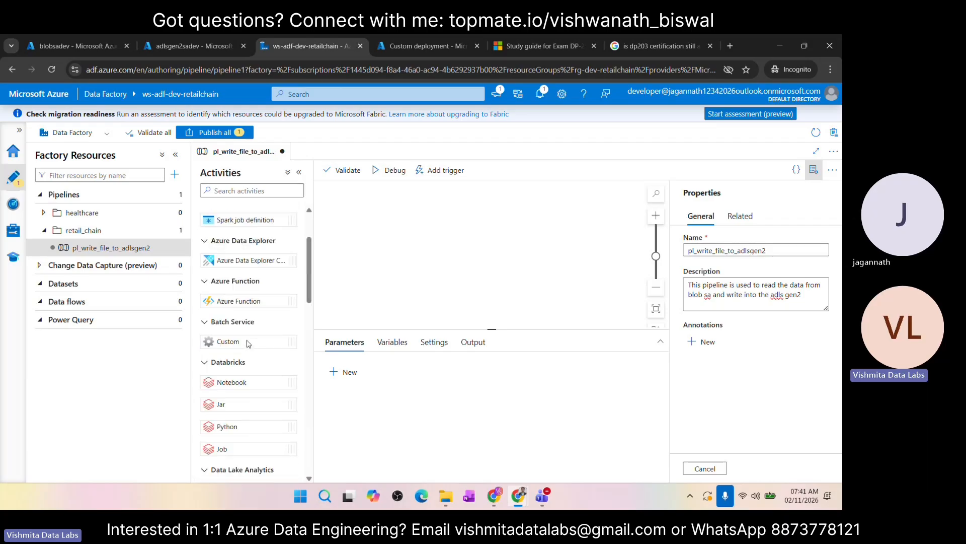
pyautogui.scroll(4, 247, 343)
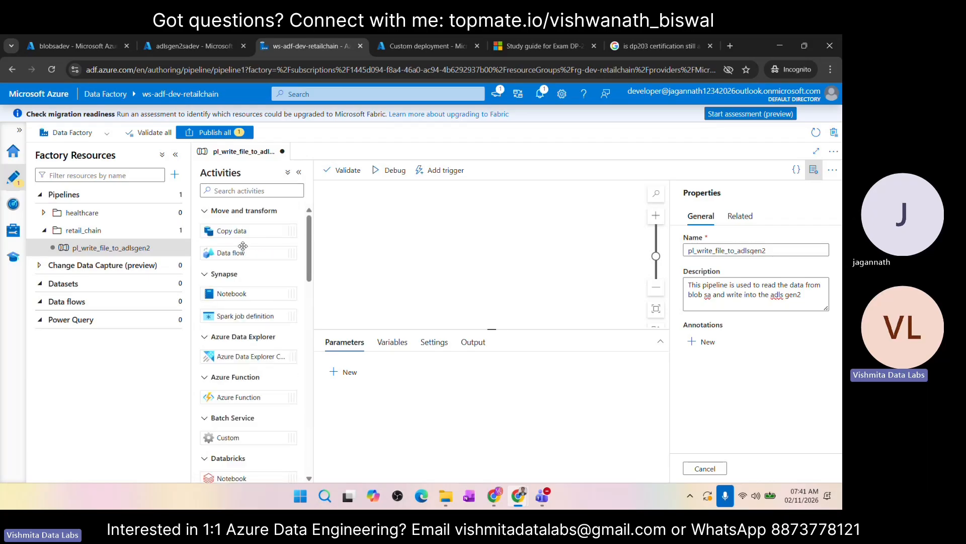
pyautogui.scroll(-20, 241, 236)
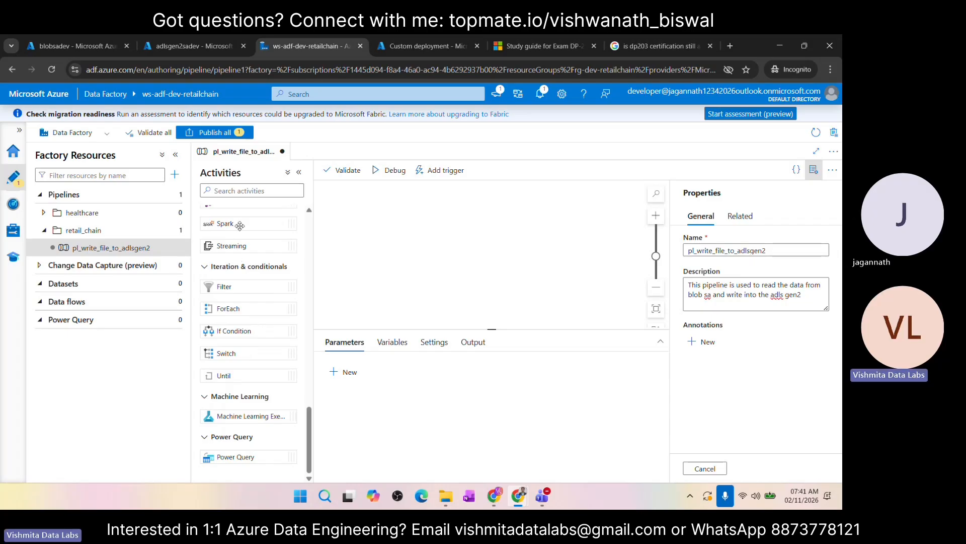
pyautogui.scroll(20, 240, 225)
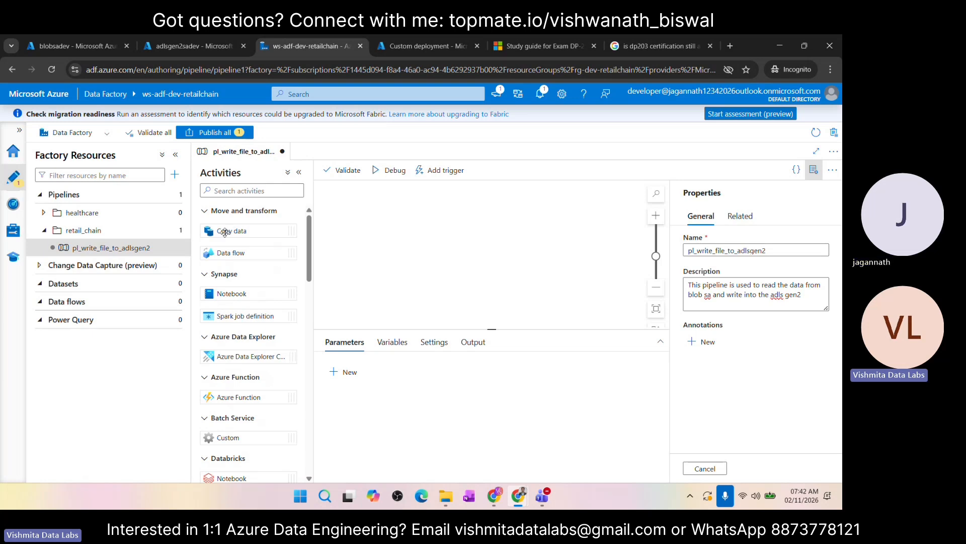
# Step: Add a Copy data activity to the pipeline and name it act_copy_data_from_blobsa
pyautogui.moveTo(225, 232); pyautogui.dragTo(470, 232)
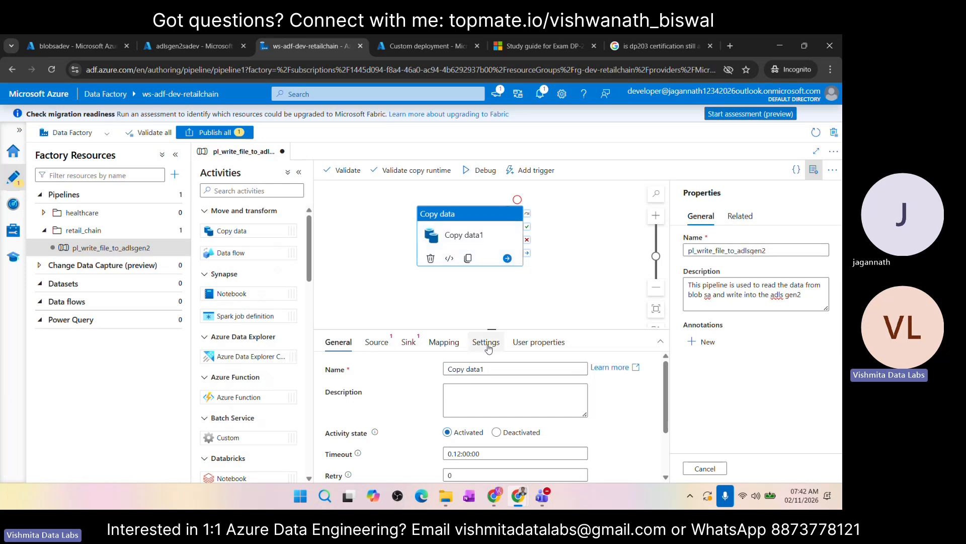
pyautogui.moveTo(487, 369); pyautogui.dragTo(391, 370)
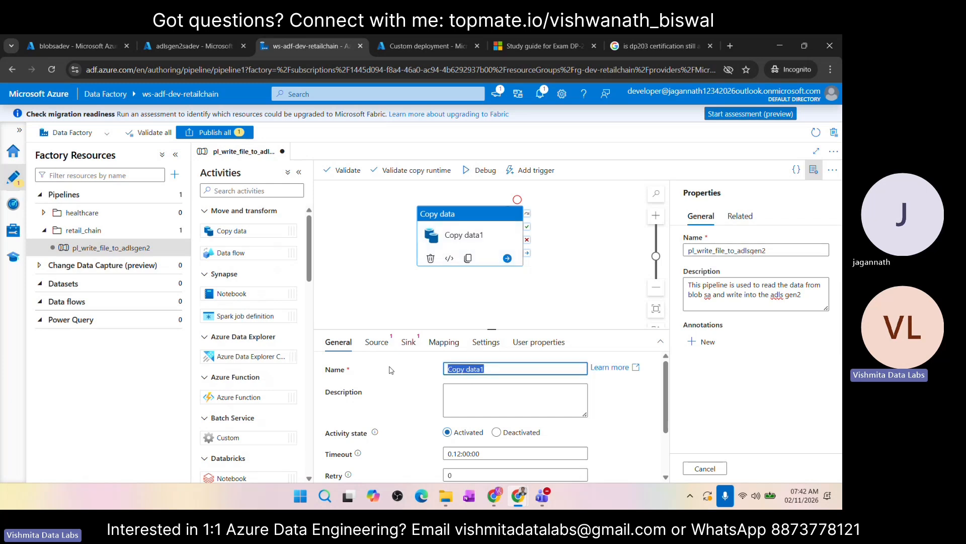
pyautogui.write('act')
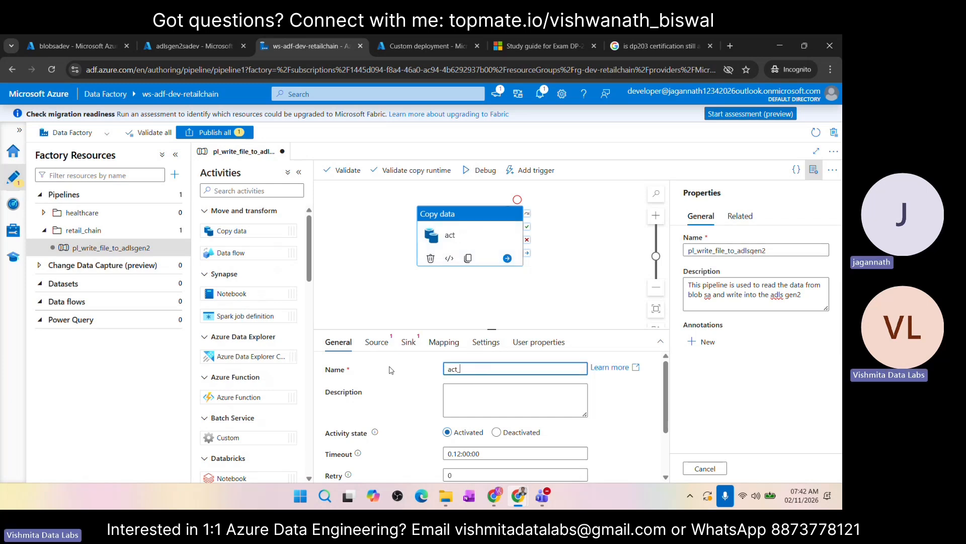
pyautogui.write('_')
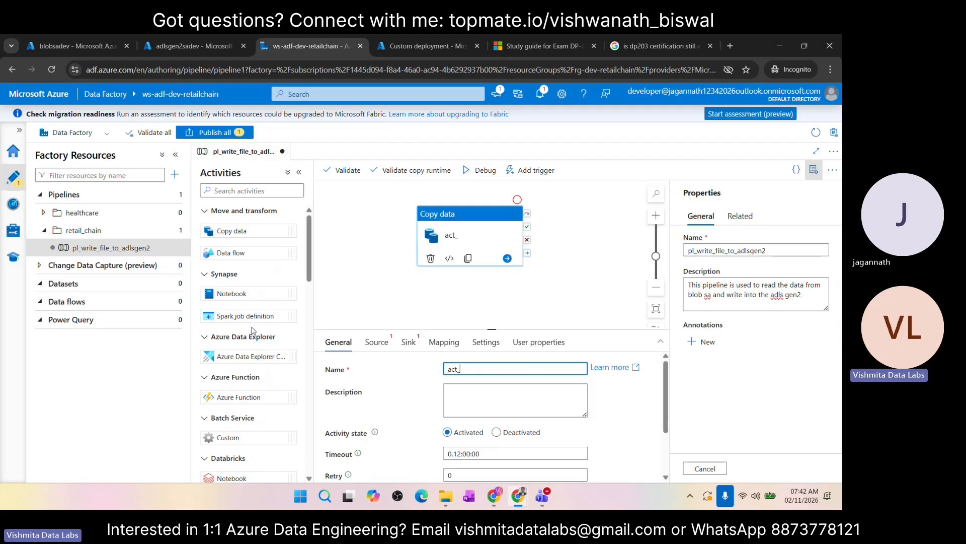
pyautogui.scroll(-15, 253, 331)
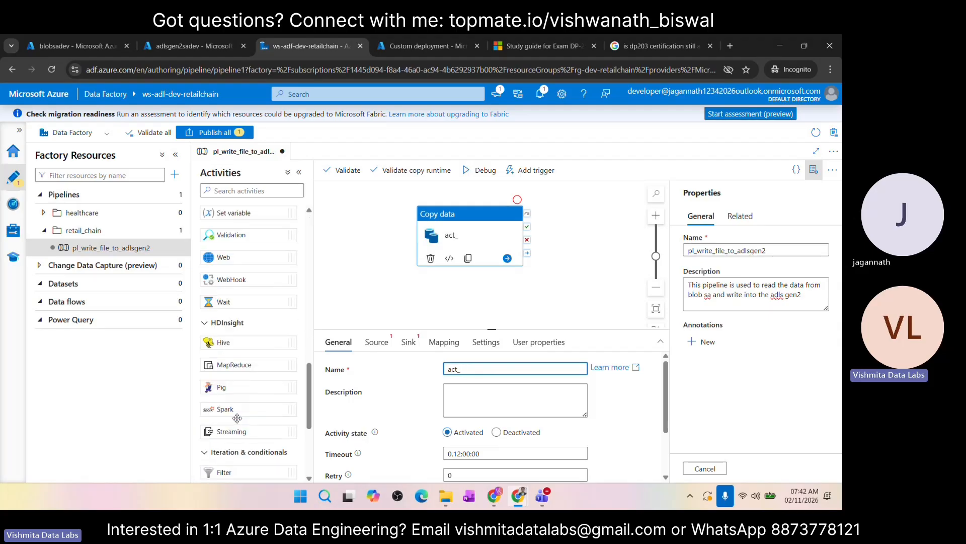
pyautogui.scroll(10, 237, 418)
pyautogui.scroll(1, 237, 418)
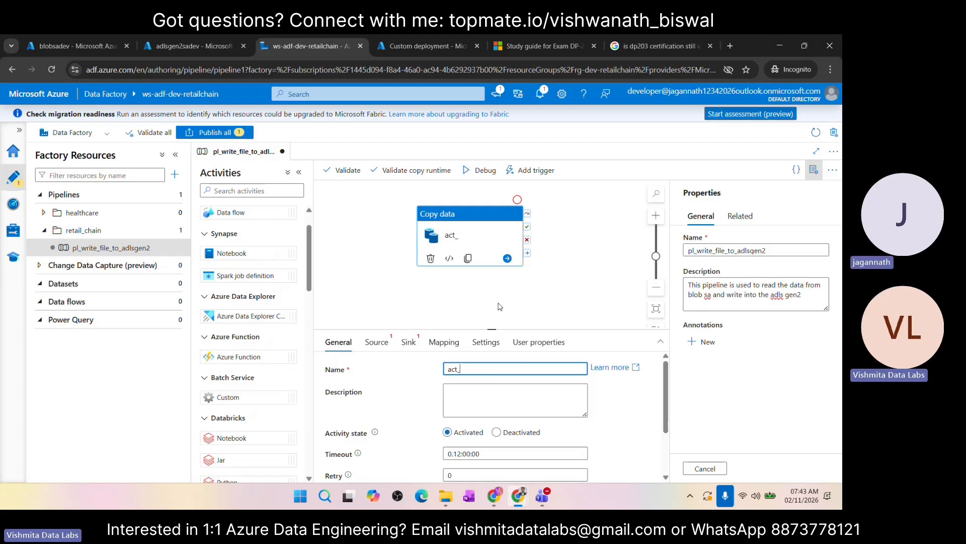
pyautogui.write('copy_')
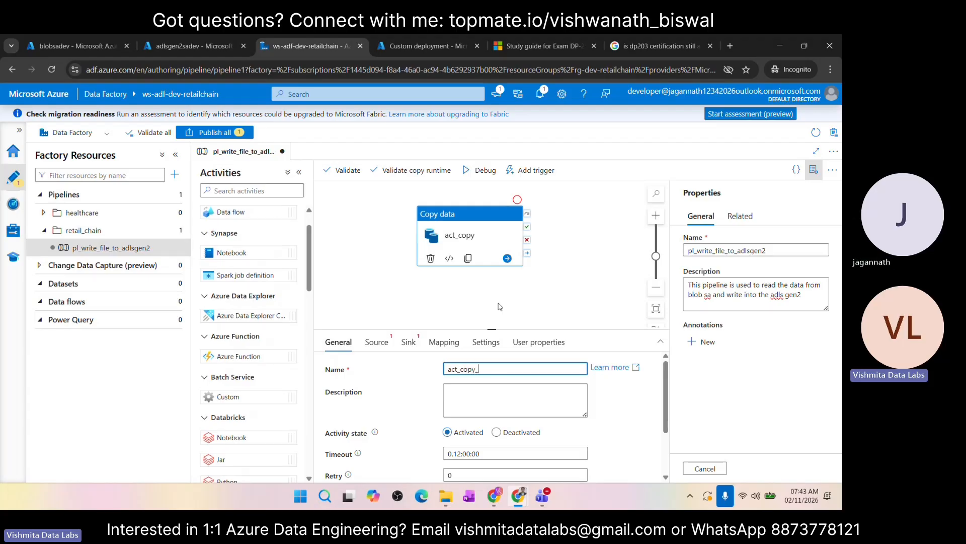
pyautogui.write('data-from_')
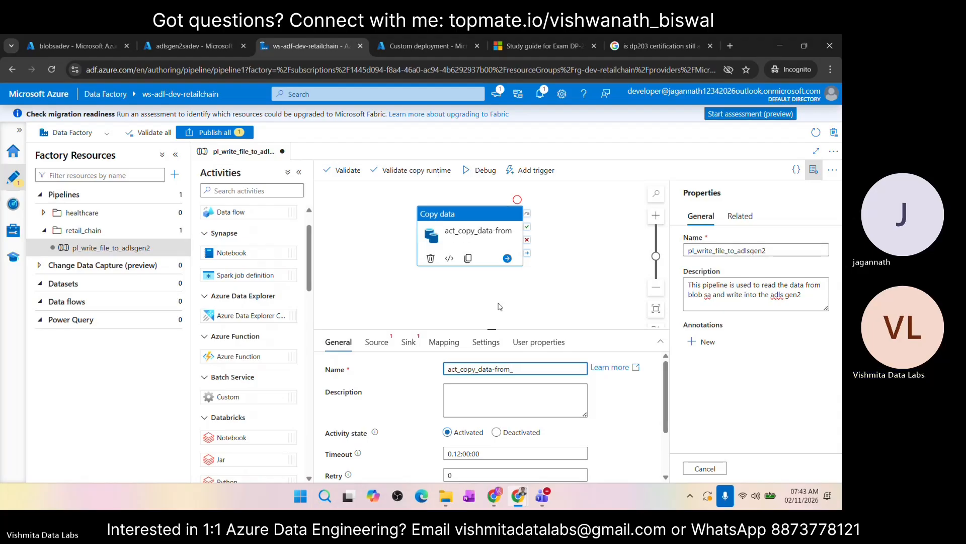
pyautogui.write('blobsa')
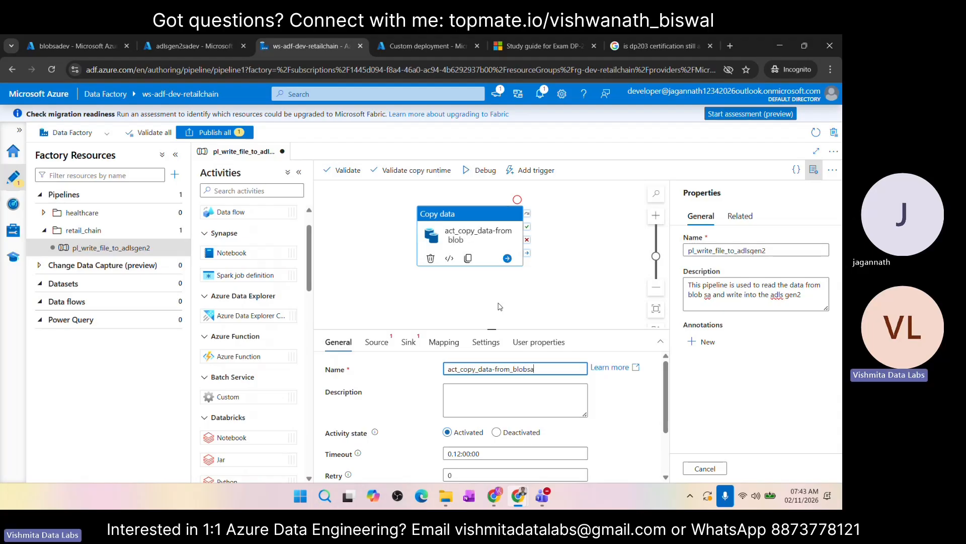
pyautogui.press('BackSpace')
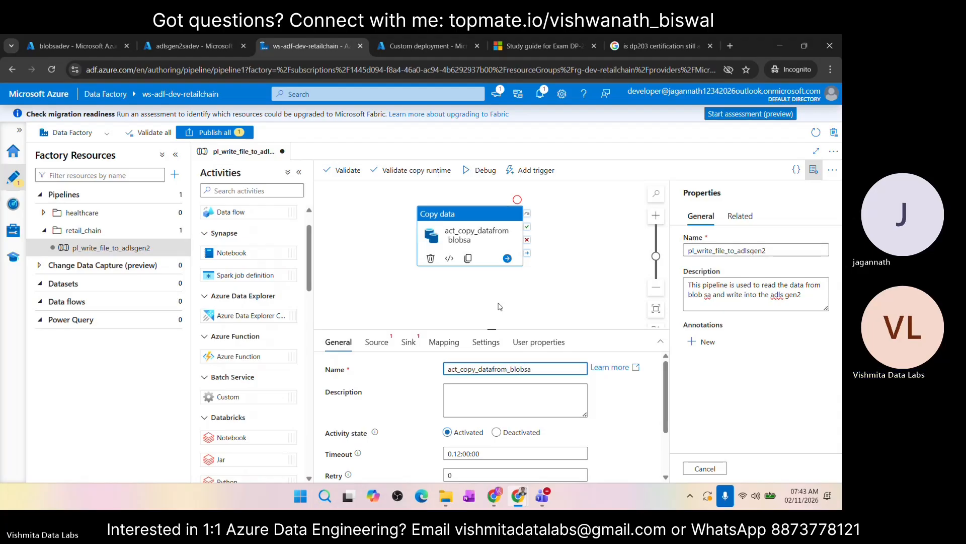
pyautogui.write('_')
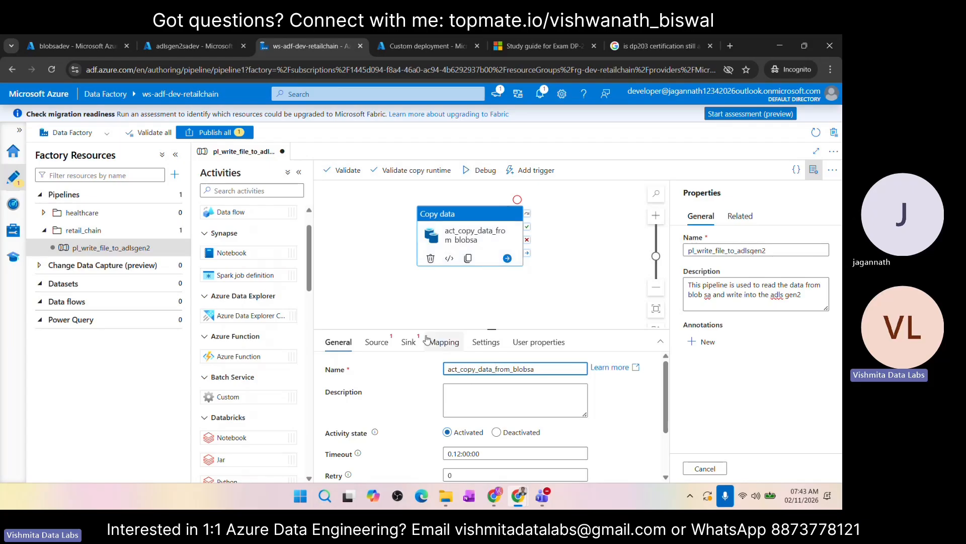
# Step: Examine the copy activity's general settings, including timeout, retry, retry interval, secure output and secure input
pyautogui.click(475, 401)
pyautogui.scroll(-2, 397, 407)
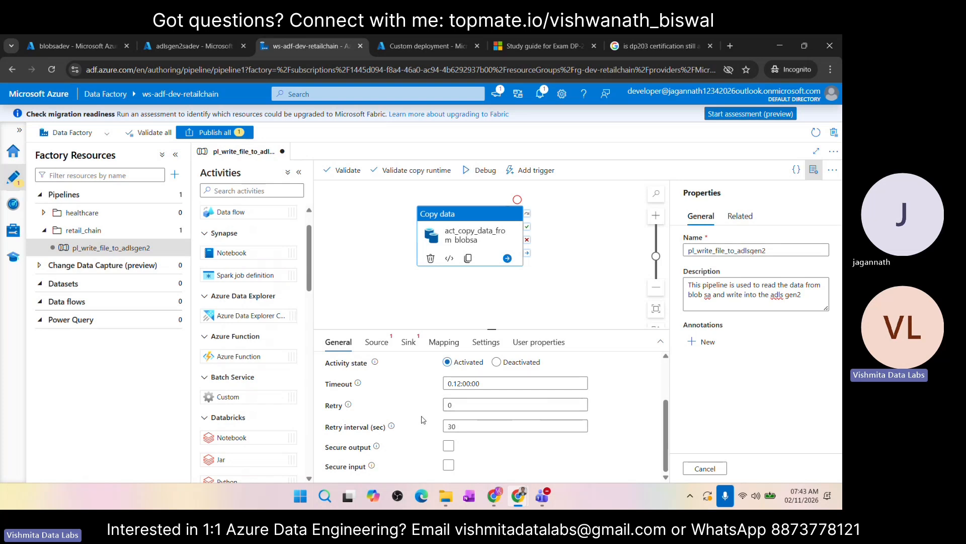
pyautogui.click(455, 406)
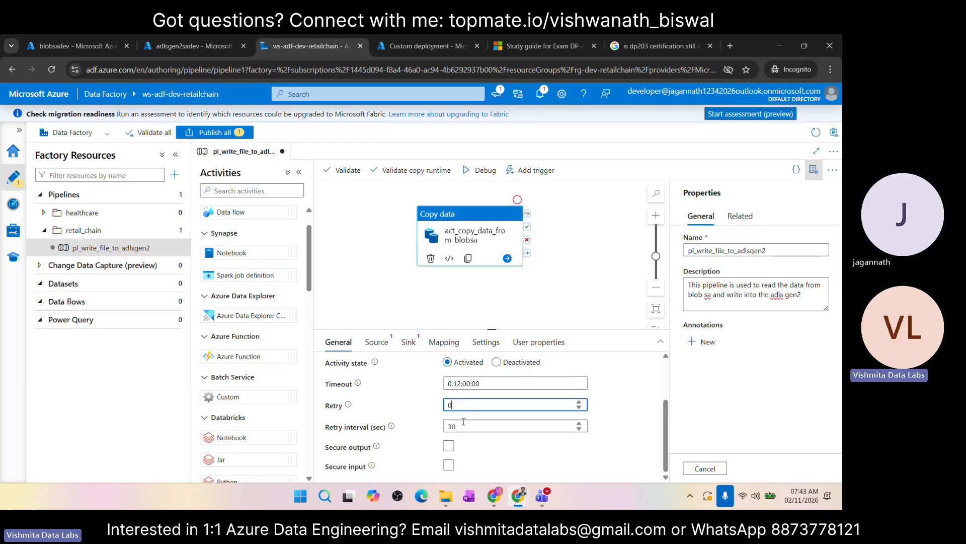
pyautogui.scroll(2, 416, 399)
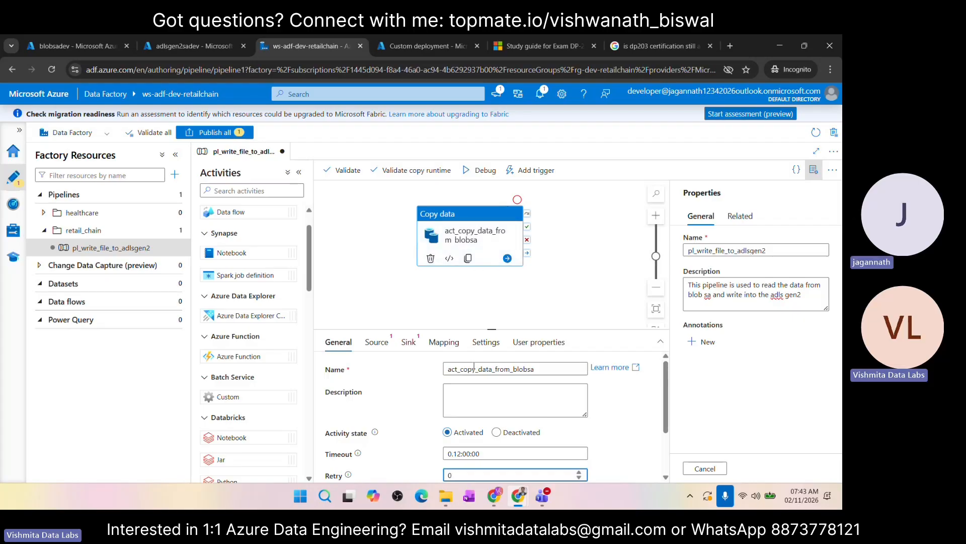
pyautogui.scroll(-2, 459, 386)
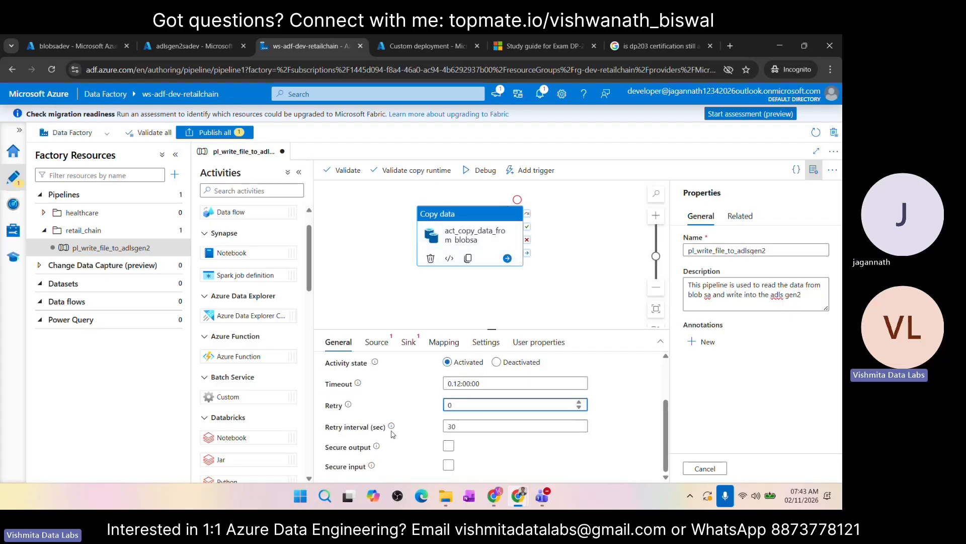
pyautogui.scroll(2, 407, 387)
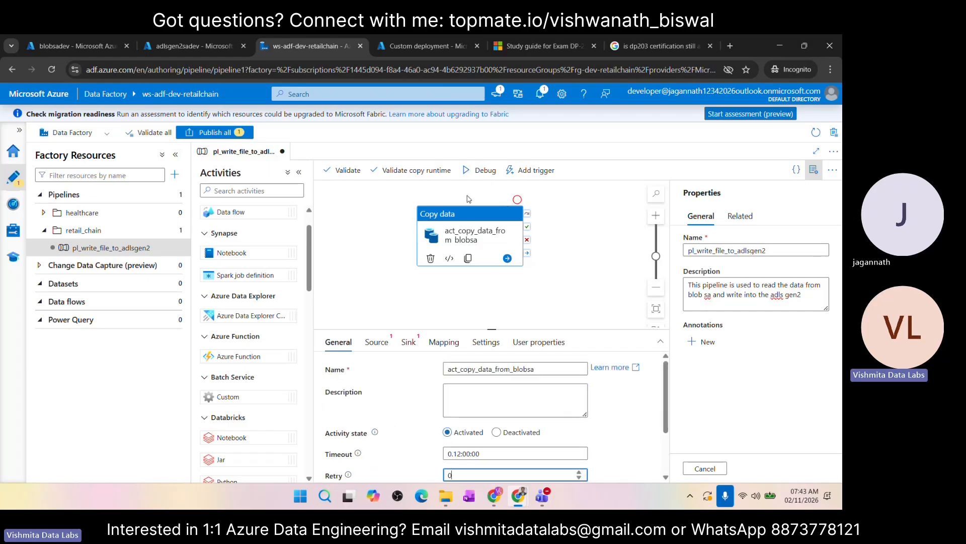
# Step: Check the copy activity's source settings for existing datasets that could serve as the source
pyautogui.click(376, 350)
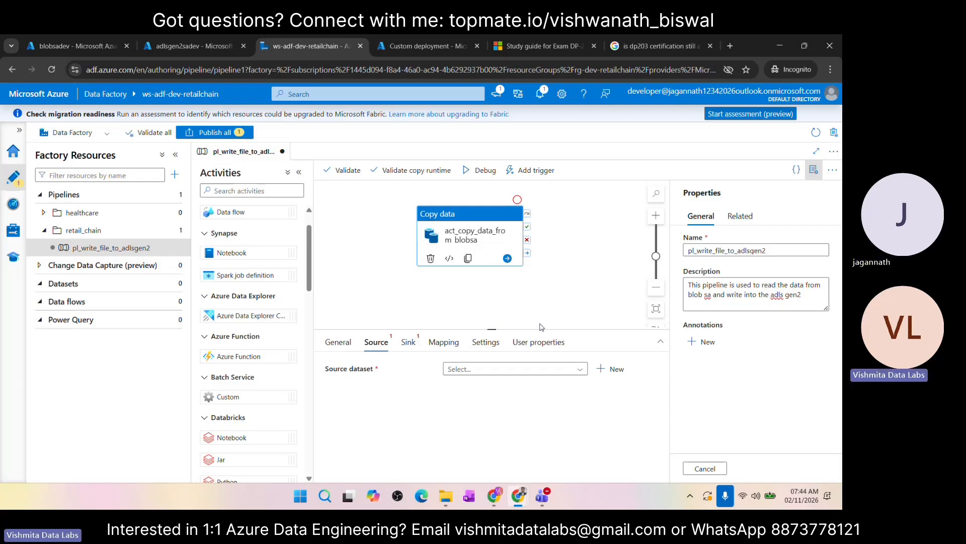
pyautogui.doubleClick(362, 369)
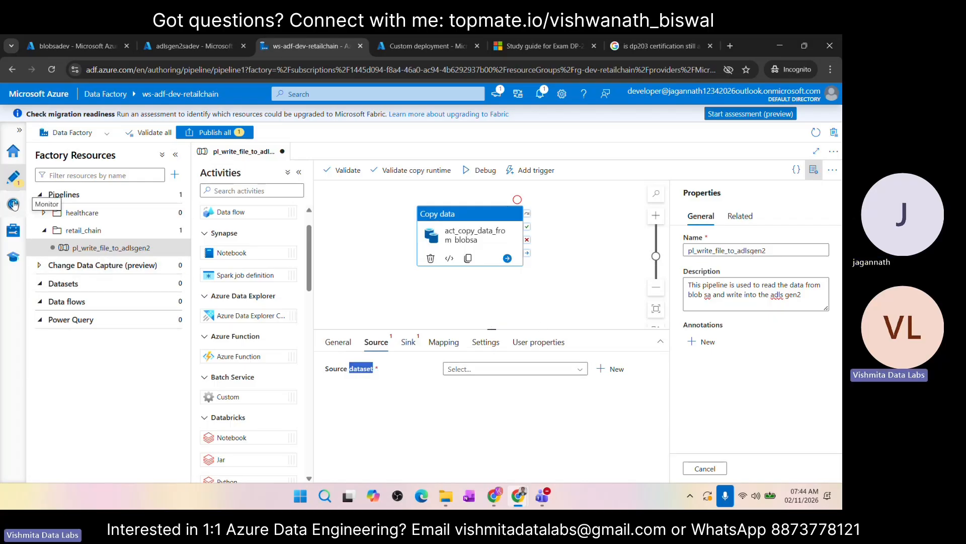
pyautogui.click(41, 284)
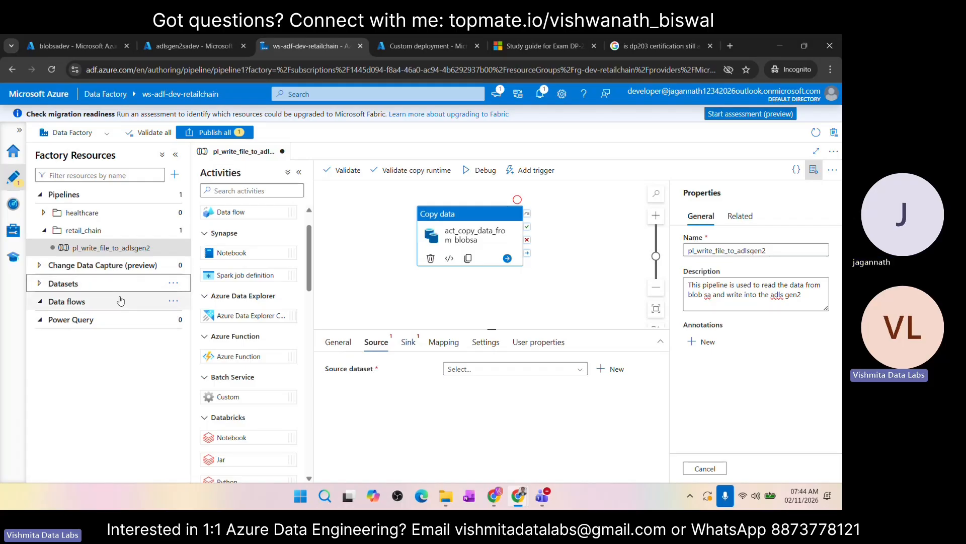
pyautogui.click(578, 371)
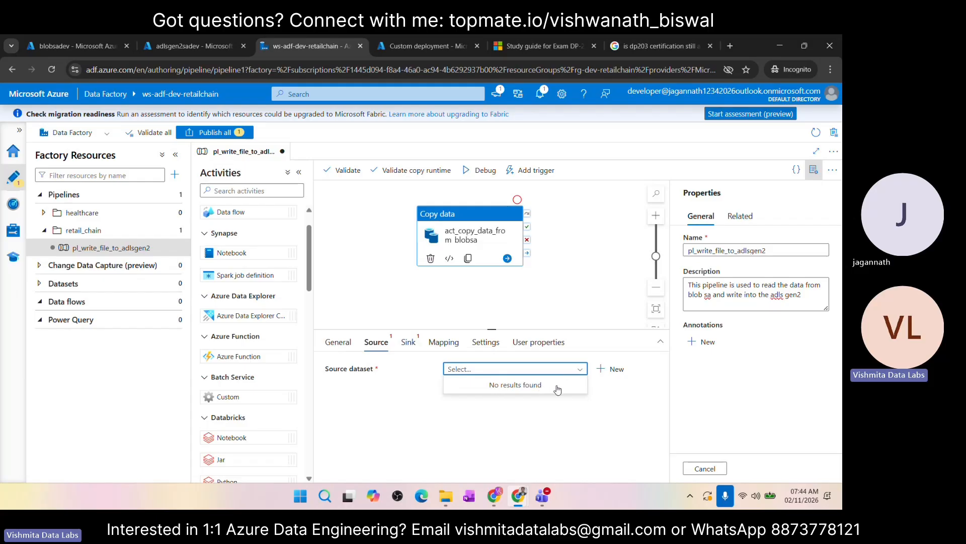
# Step: Start a new source dataset with Azure Blob Storage as the data store and DelimitedText as the format
pyautogui.click(613, 370)
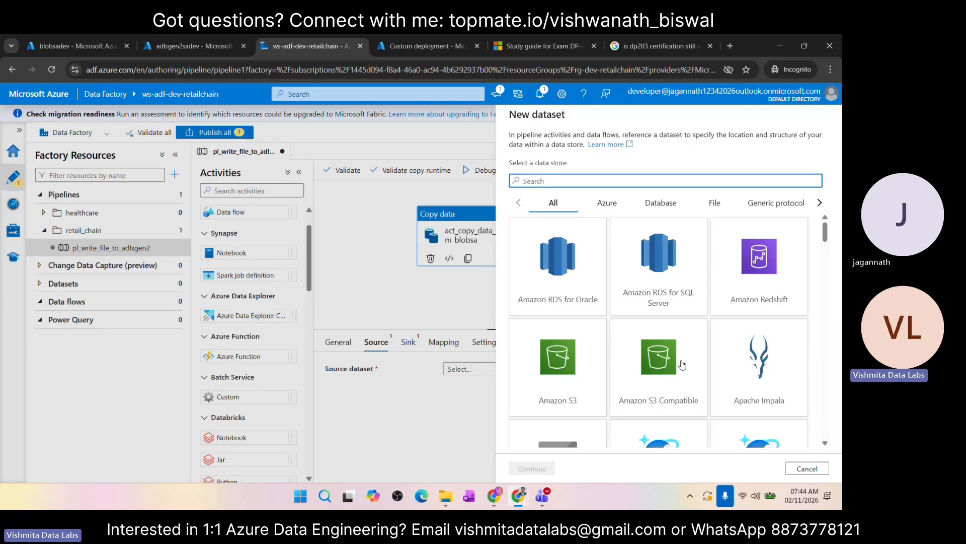
pyautogui.scroll(-1, 682, 364)
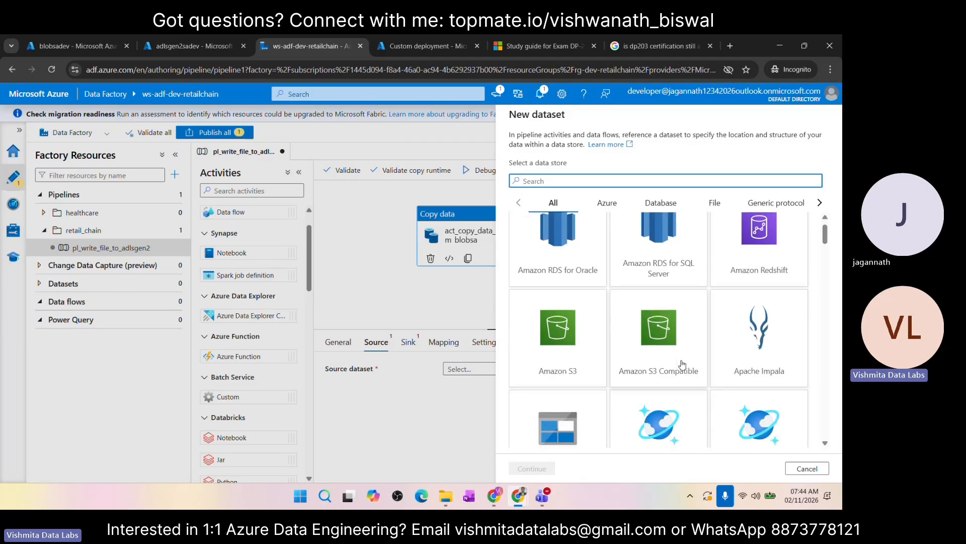
pyautogui.scroll(-10, 682, 363)
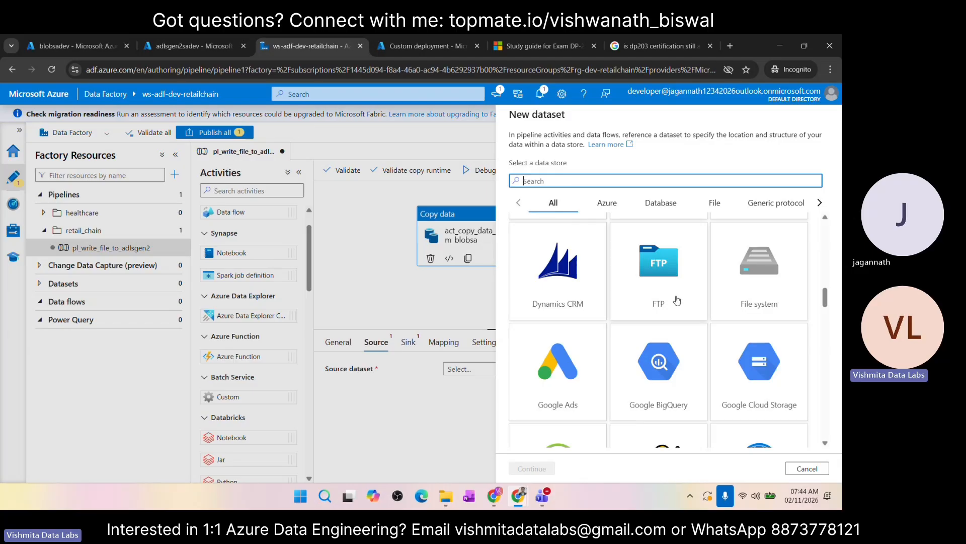
pyautogui.scroll(-5, 687, 366)
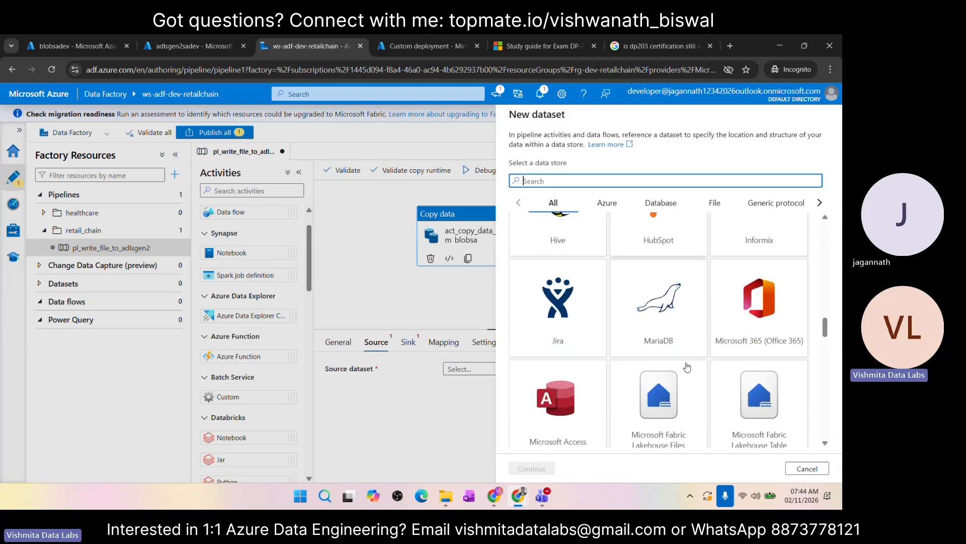
pyautogui.scroll(10, 615, 328)
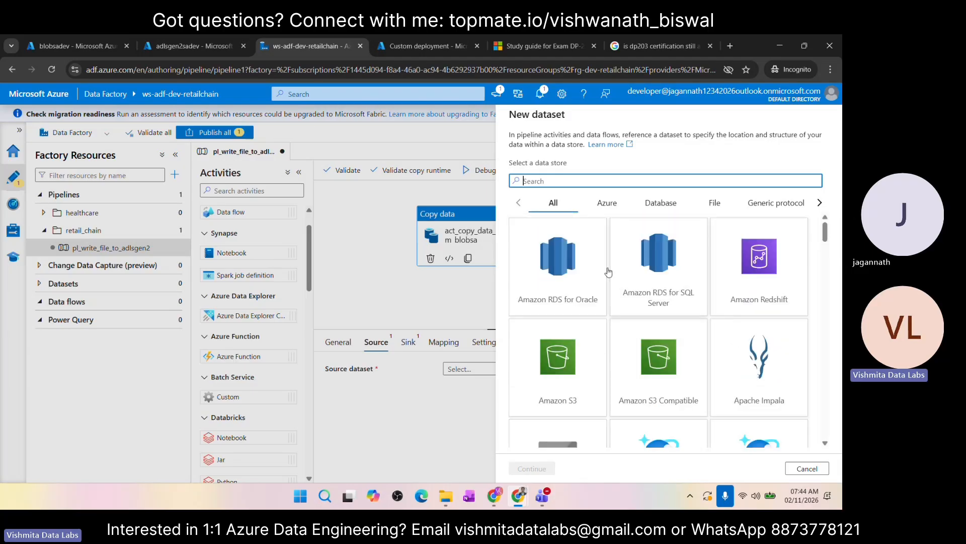
pyautogui.click(606, 204)
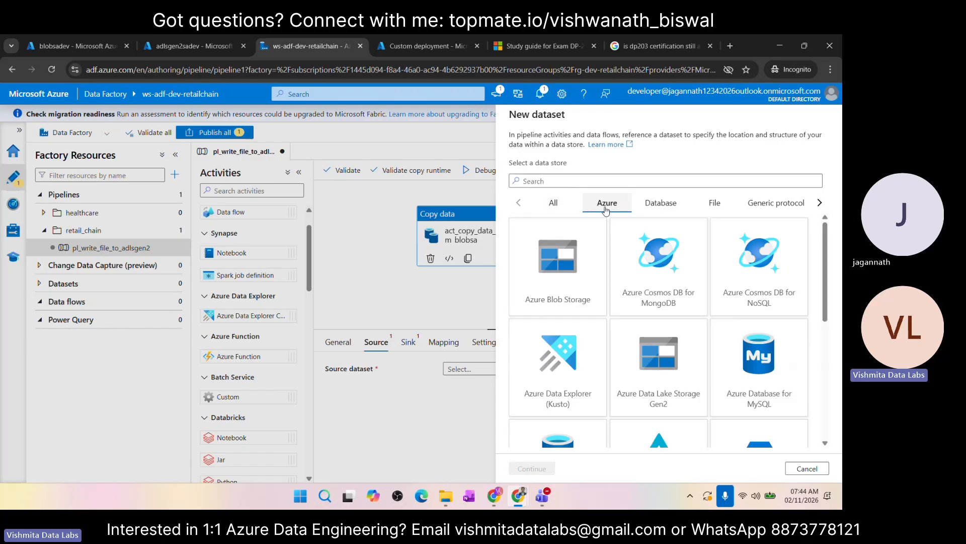
pyautogui.scroll(-1, 673, 363)
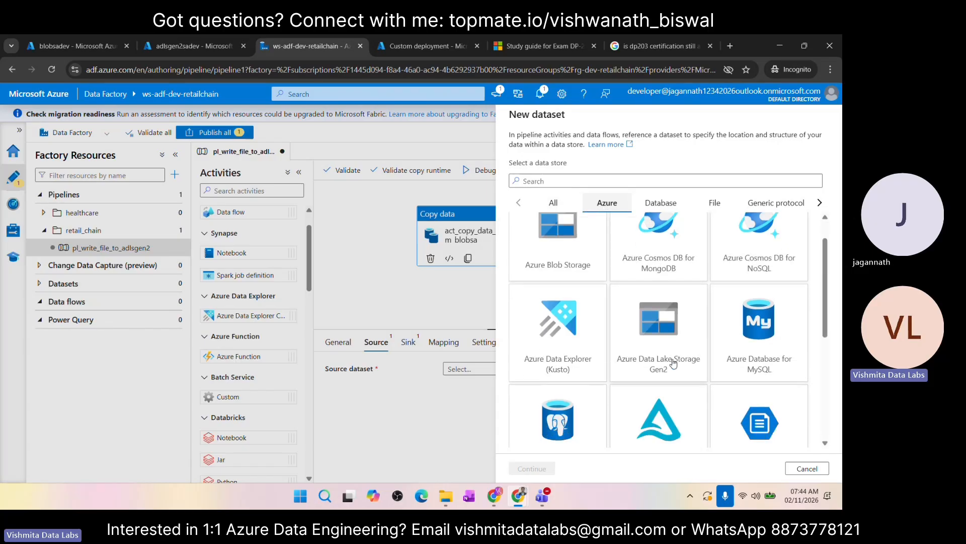
pyautogui.scroll(1, 614, 322)
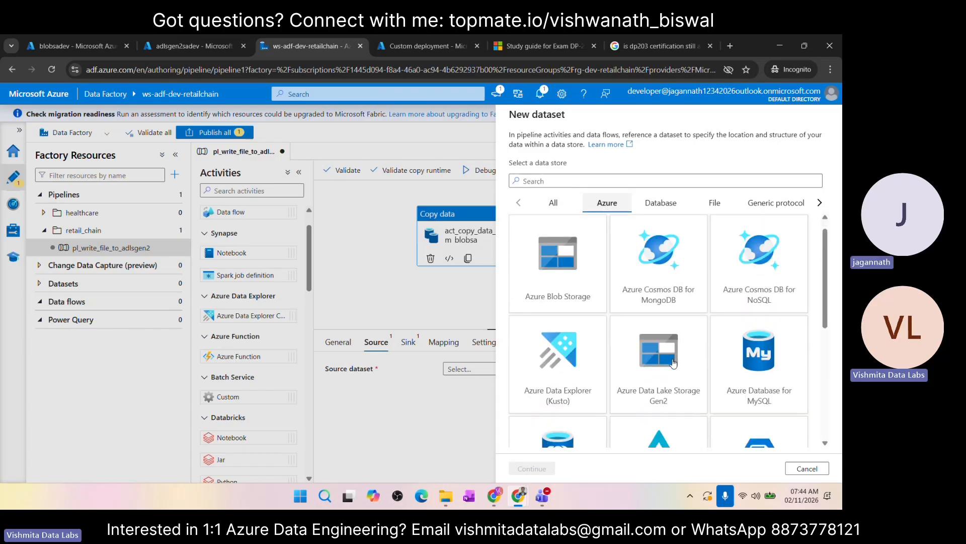
pyautogui.click(551, 284)
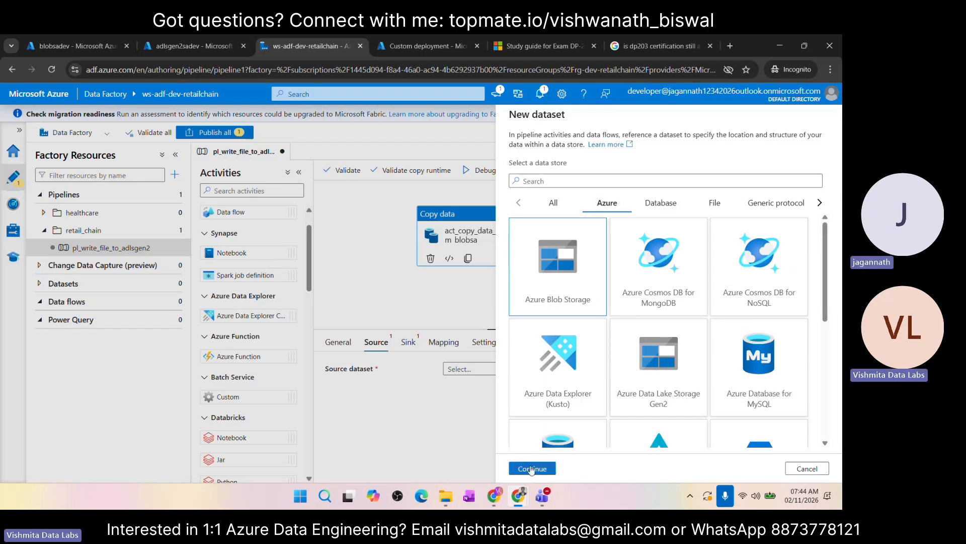
pyautogui.click(532, 468)
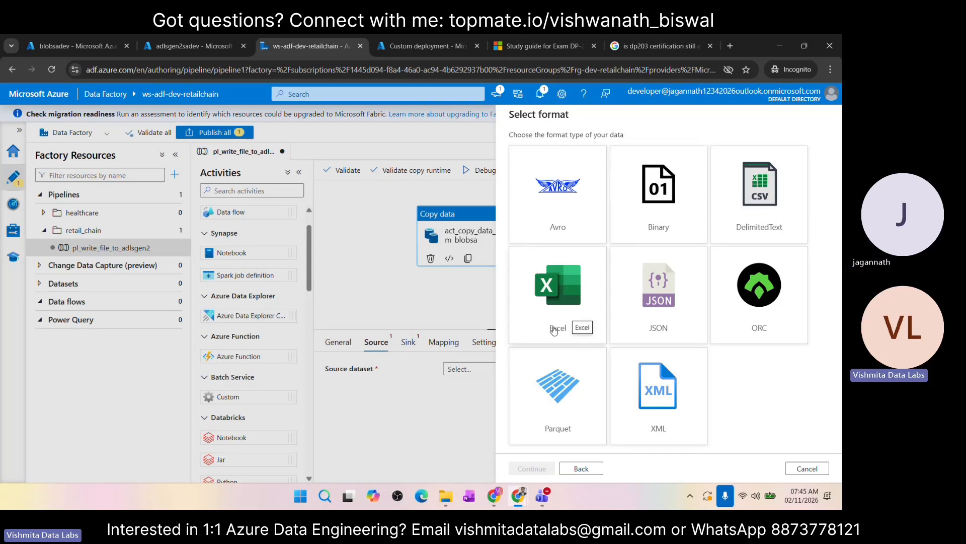
pyautogui.click(753, 219)
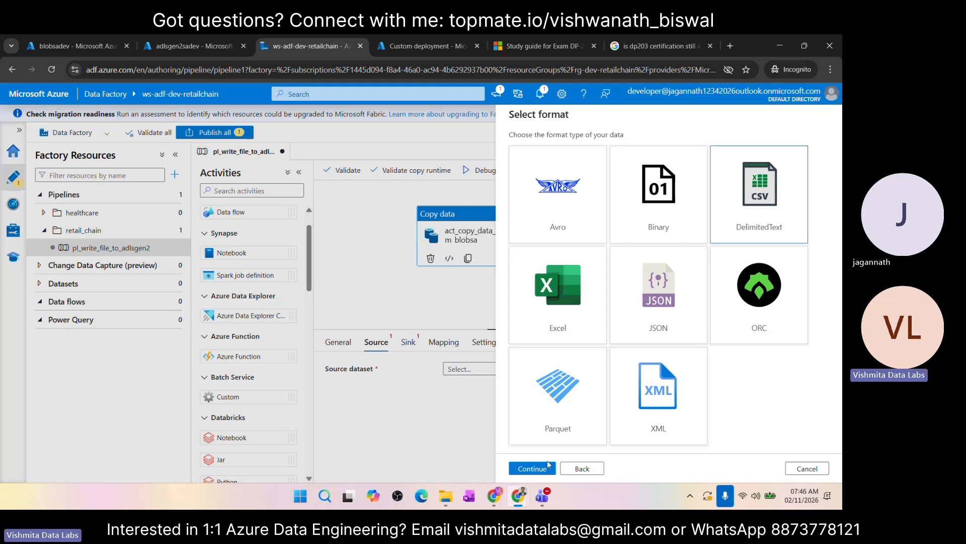
pyautogui.click(527, 473)
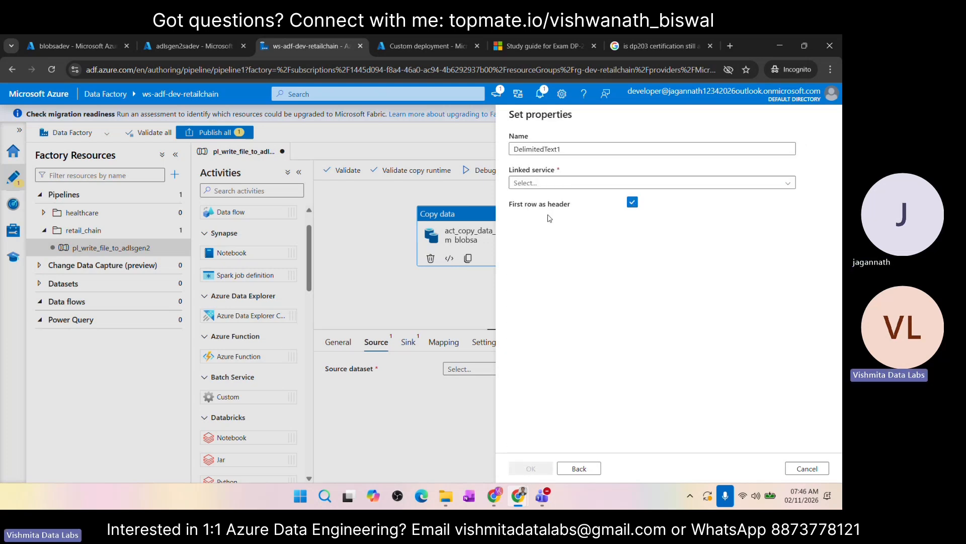
# Step: Name the new source dataset ds_blobsa_src
pyautogui.doubleClick(569, 150)
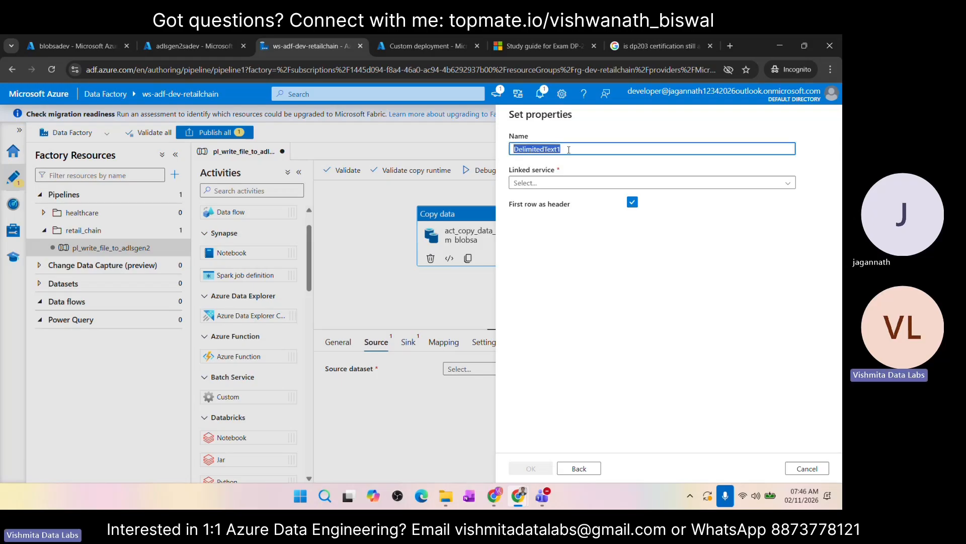
pyautogui.write('ds_')
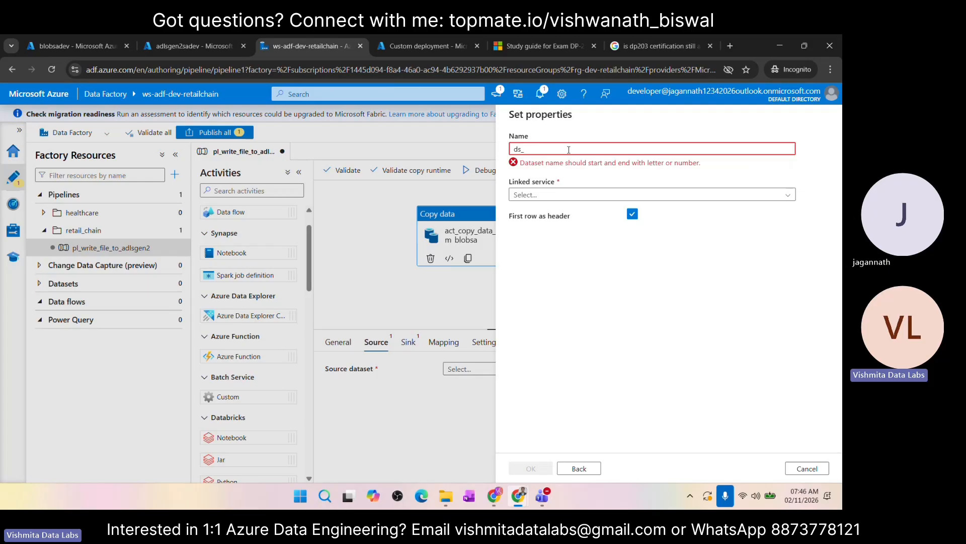
pyautogui.write('blobs')
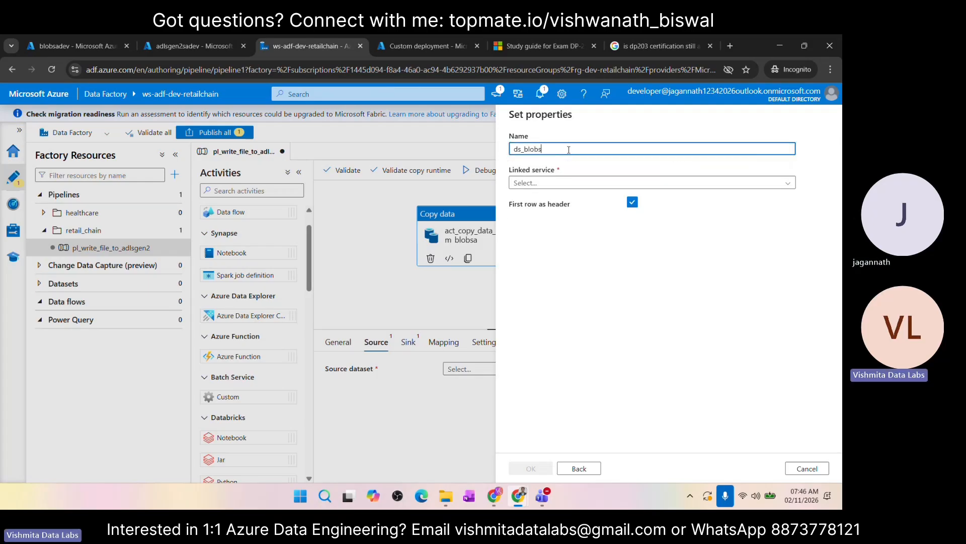
pyautogui.write('a_s')
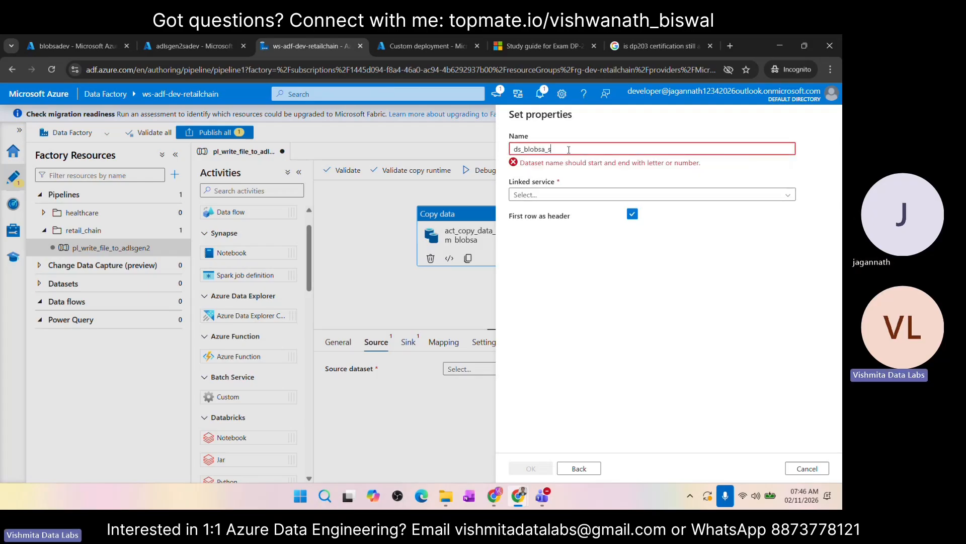
pyautogui.write('rc')
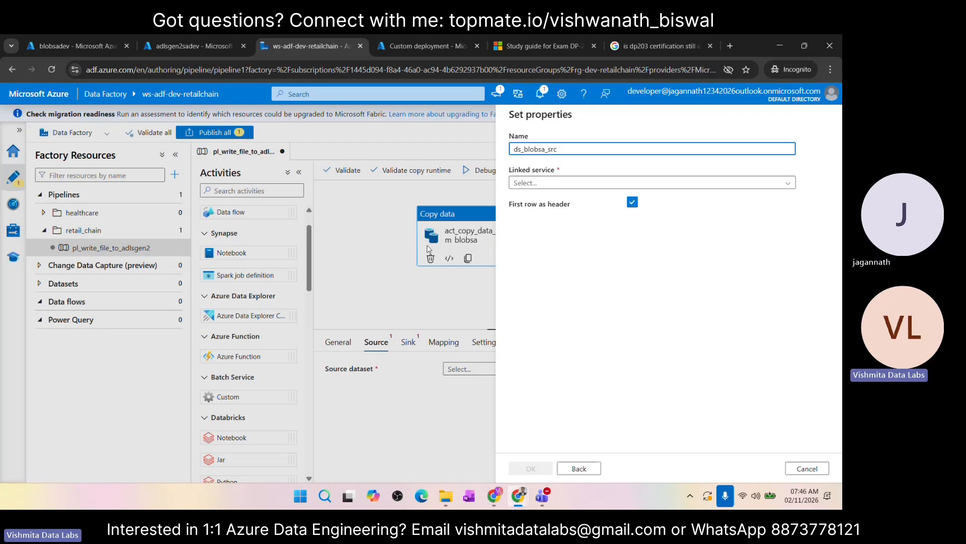
# Step: Start a new Azure Blob Storage linked service for the dataset and name it ls_blobsa
pyautogui.click(548, 184)
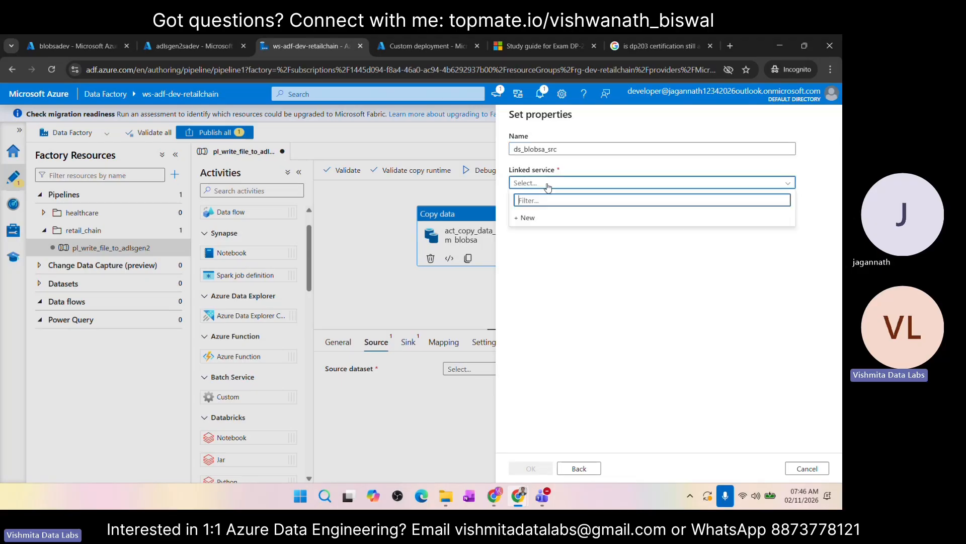
pyautogui.click(529, 218)
pyautogui.click(586, 159)
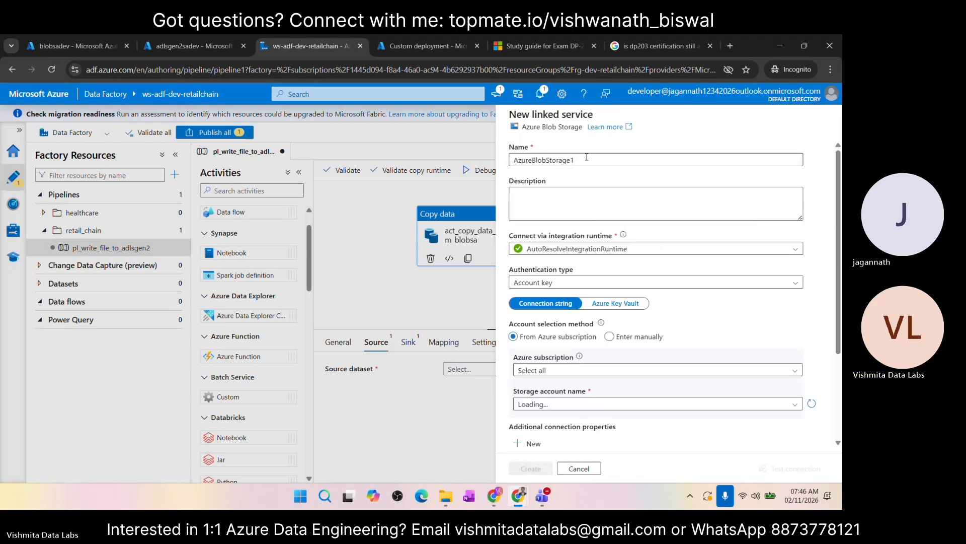
pyautogui.hotkey('ctrl', 'a')
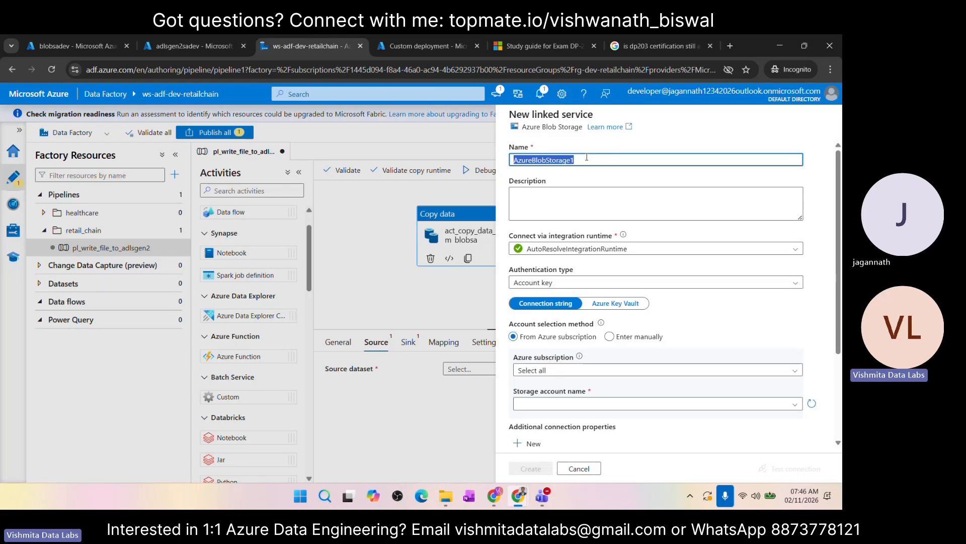
pyautogui.write('ls')
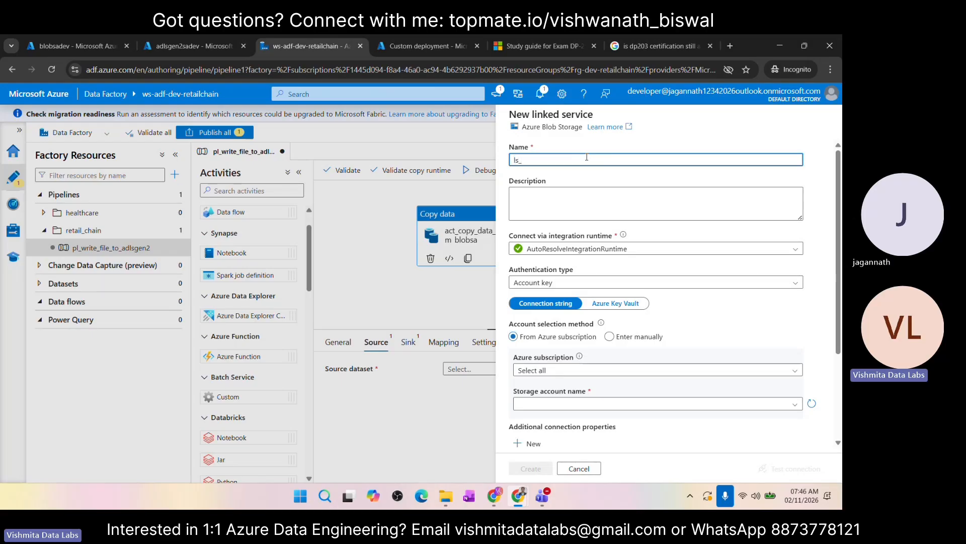
pyautogui.write('_')
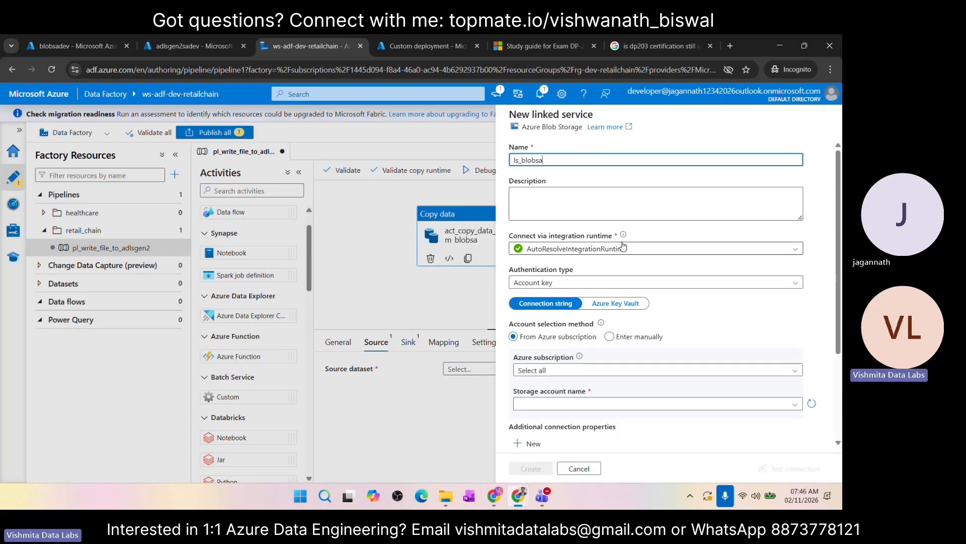
# Step: Examine the linked service's integration runtime choices and read the explanation of the integration runtime setting
pyautogui.scroll(-1, 623, 245)
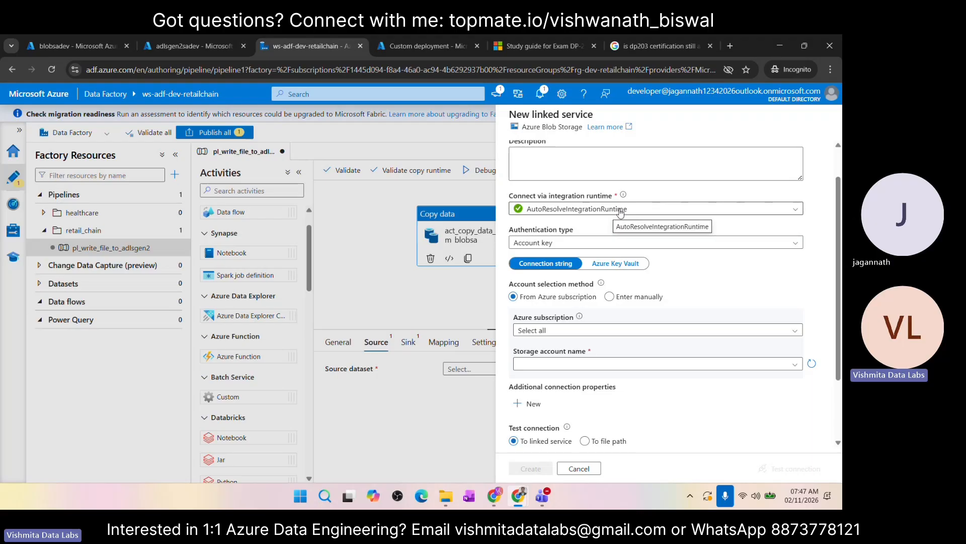
pyautogui.click(636, 213)
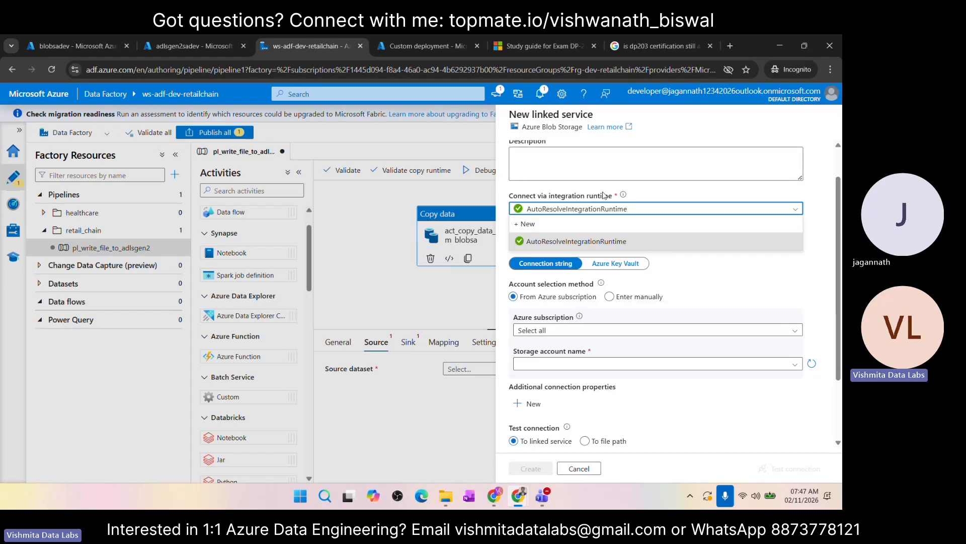
pyautogui.click(624, 195)
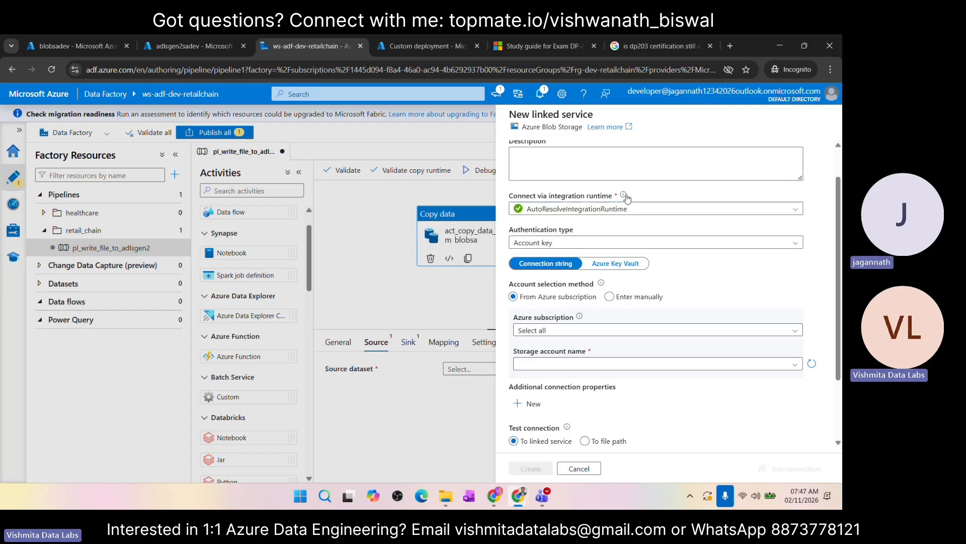
pyautogui.moveTo(626, 197)
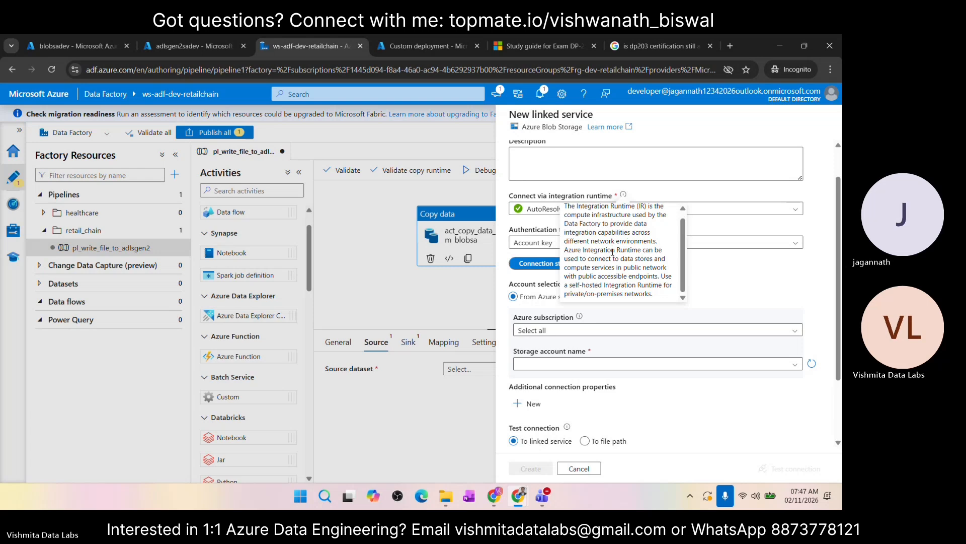
# Step: Point the linked service at the ade_subscription Azure subscription and the blobsadev storage account
pyautogui.scroll(-1, 672, 262)
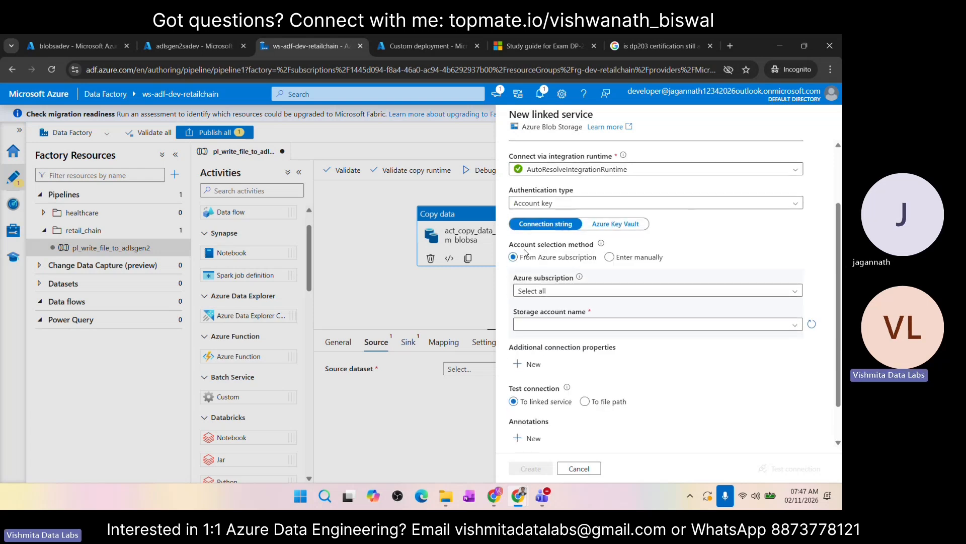
pyautogui.scroll(-1, 580, 260)
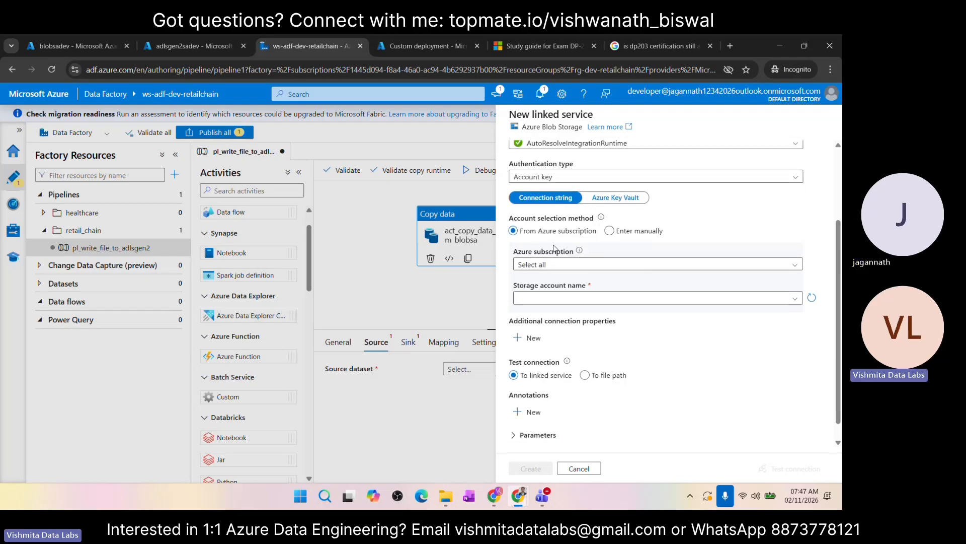
pyautogui.scroll(-1, 621, 255)
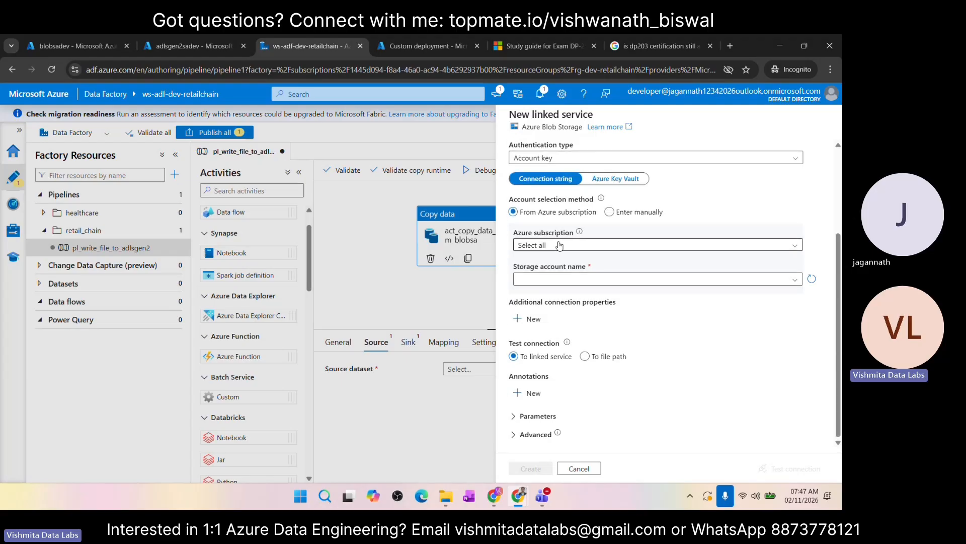
pyautogui.click(586, 246)
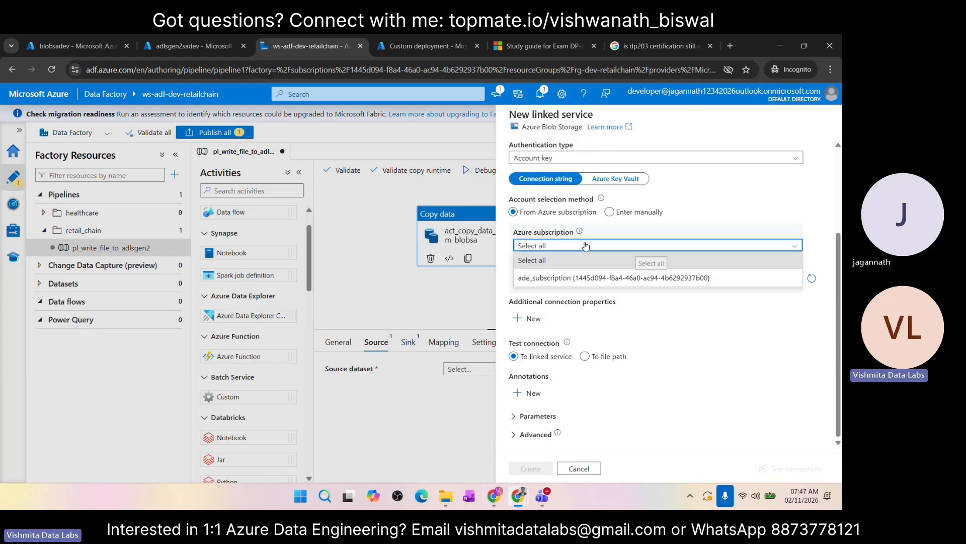
pyautogui.click(545, 279)
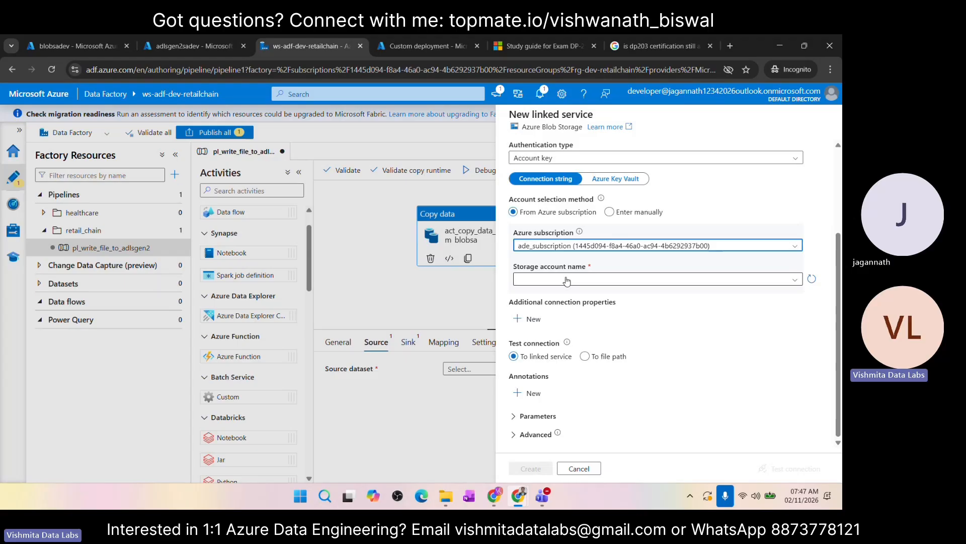
pyautogui.click(566, 280)
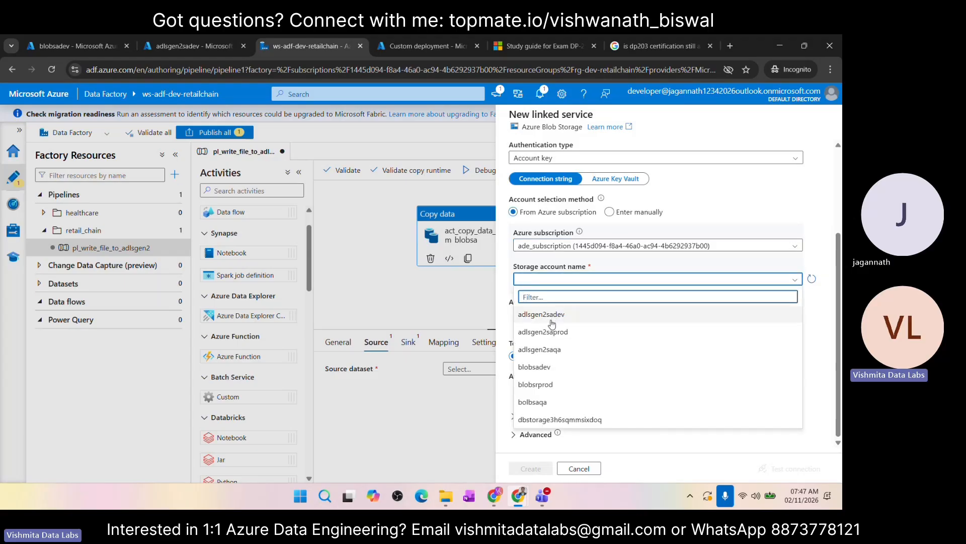
pyautogui.click(539, 368)
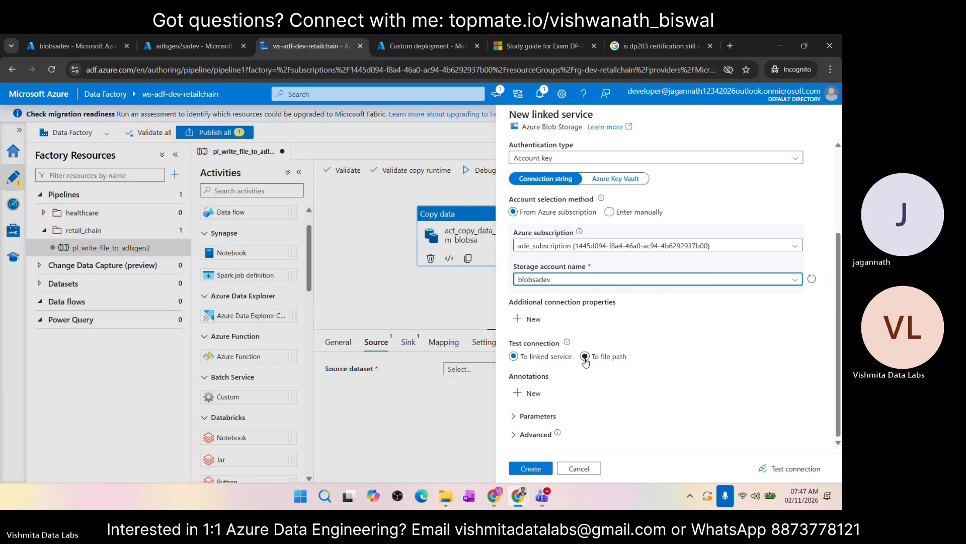
# Step: Test the connection of the blob storage linked service and create it
pyautogui.click(790, 469)
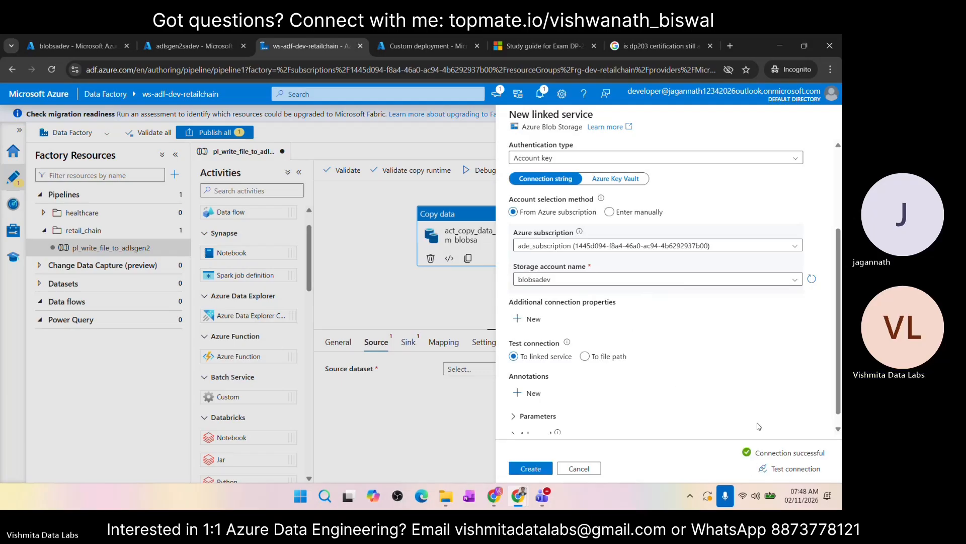
pyautogui.scroll(-1, 572, 384)
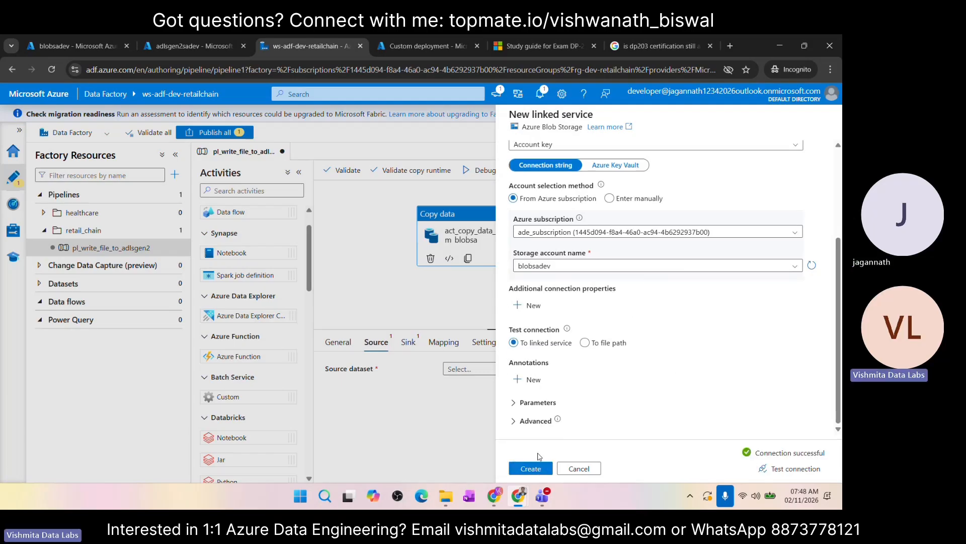
pyautogui.click(533, 468)
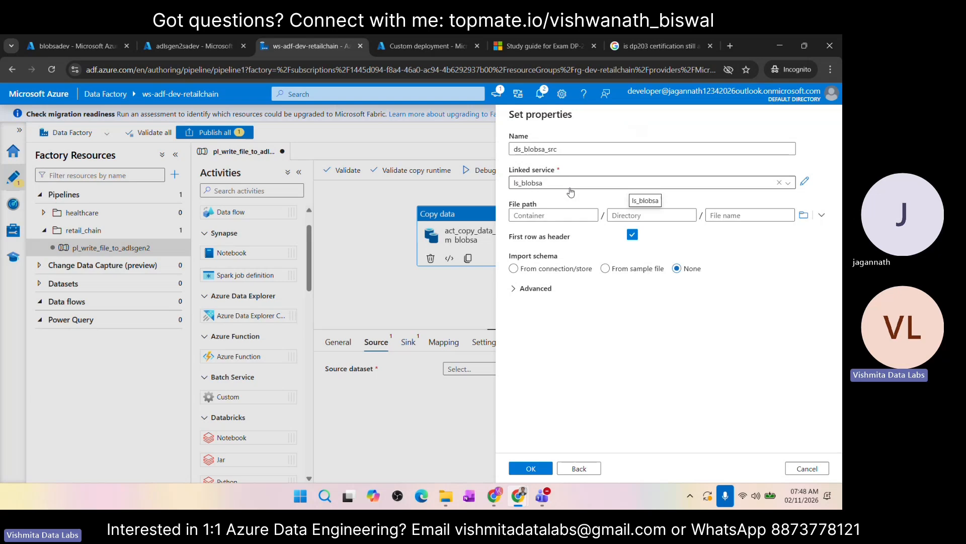
# Step: Switch to the blobsadev storage browser and add a blob container named healthcare
pyautogui.click(88, 45)
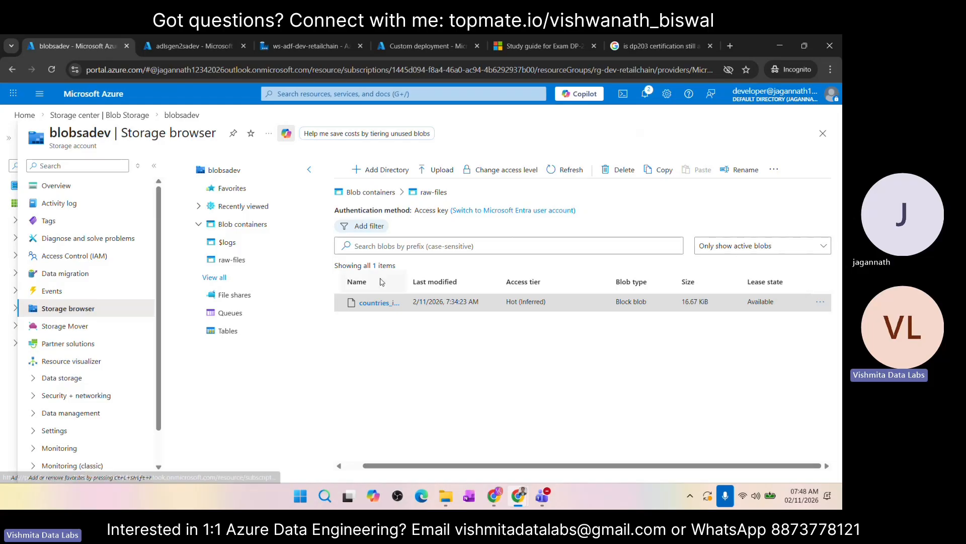
pyautogui.click(371, 191)
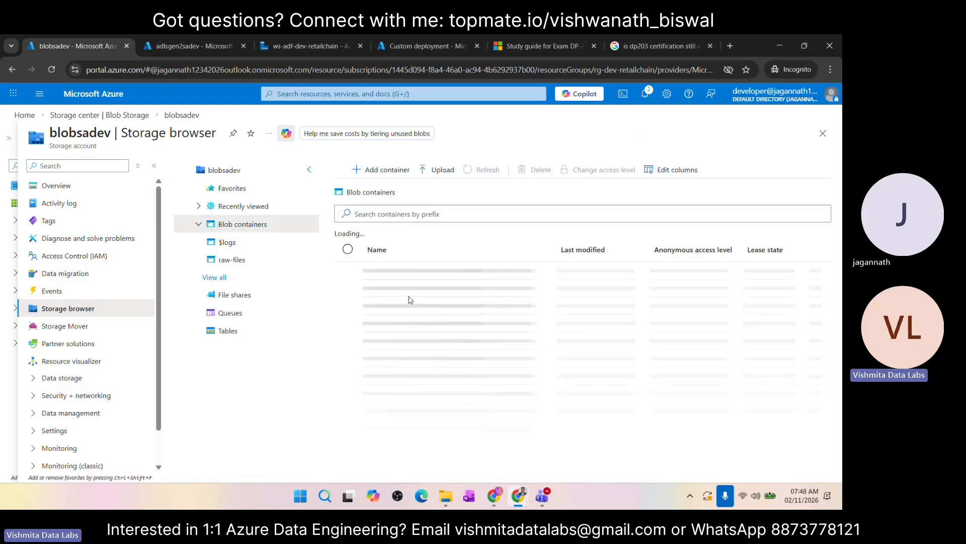
pyautogui.click(369, 167)
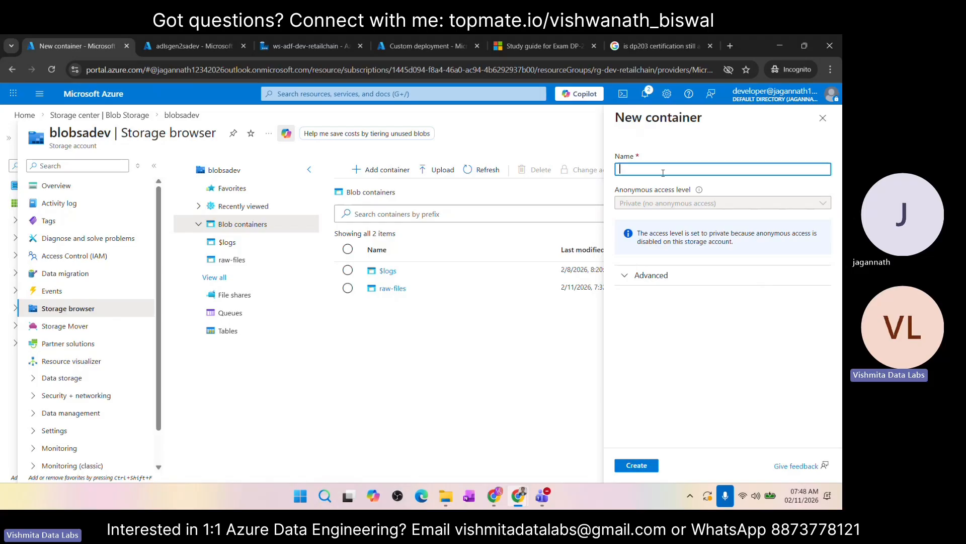
pyautogui.write('lthcare')
pyautogui.click(634, 466)
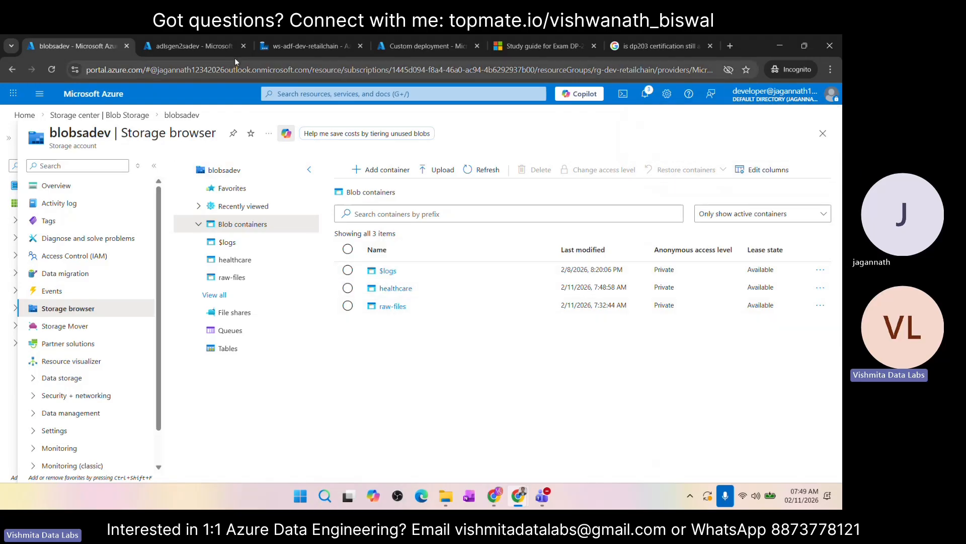
# Step: Switch back to Data Factory and set the source dataset's file path to countries_info.csv in the raw-files container
pyautogui.click(273, 47)
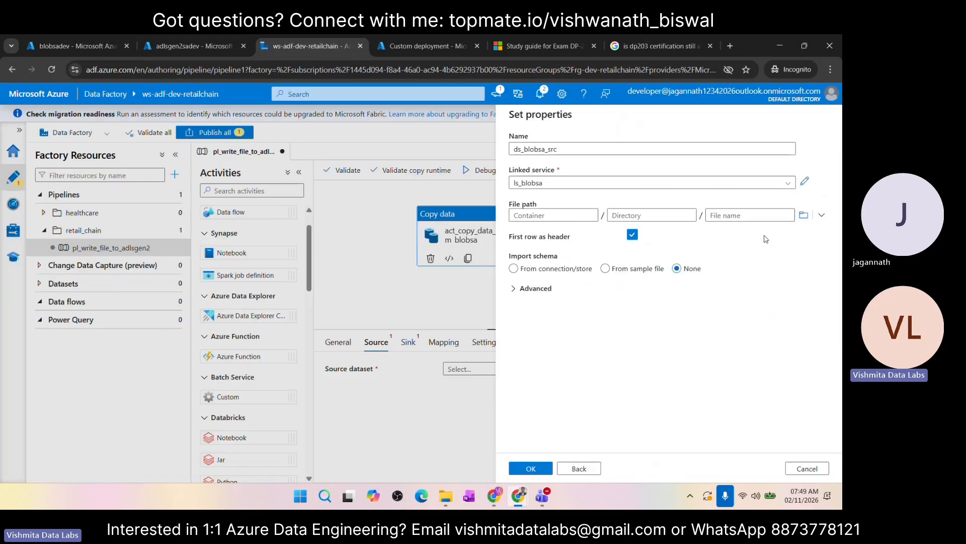
pyautogui.click(804, 215)
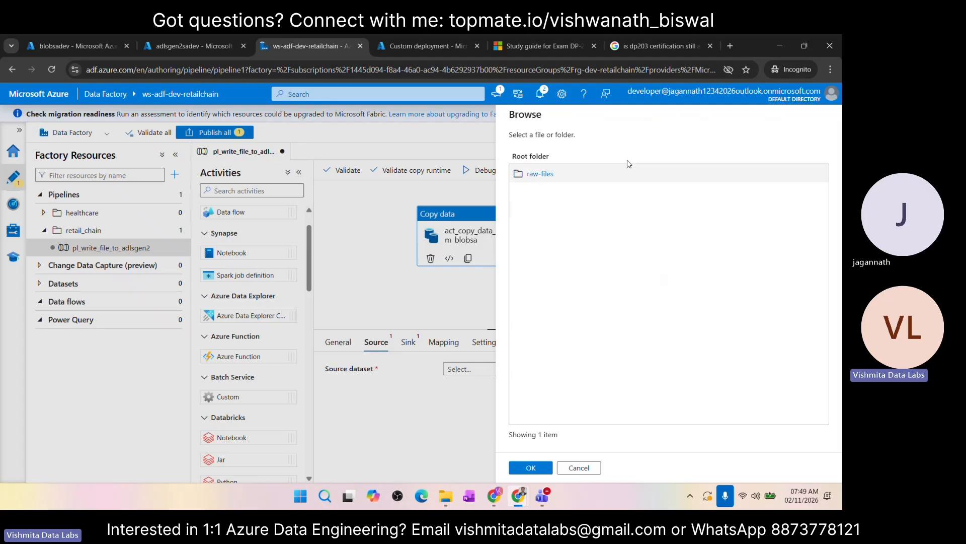
pyautogui.click(549, 177)
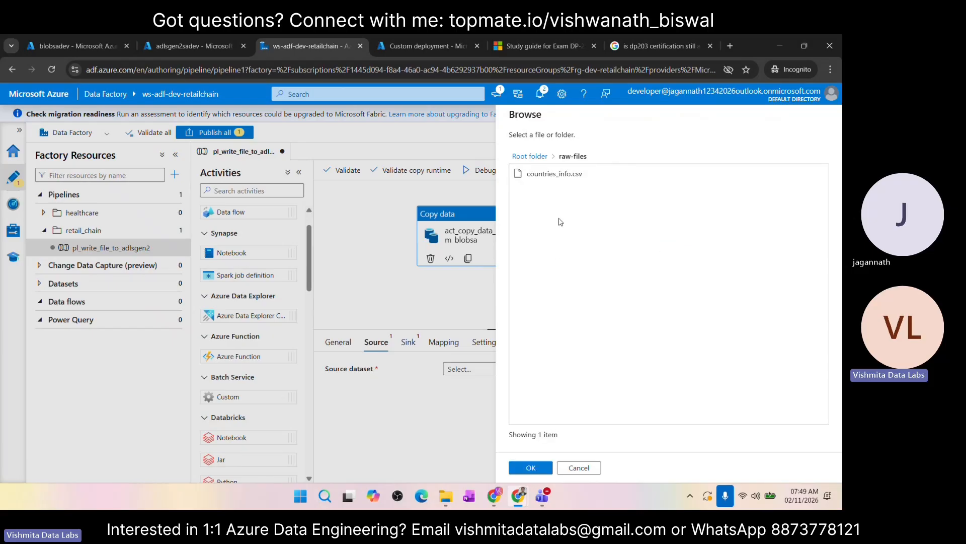
pyautogui.click(536, 174)
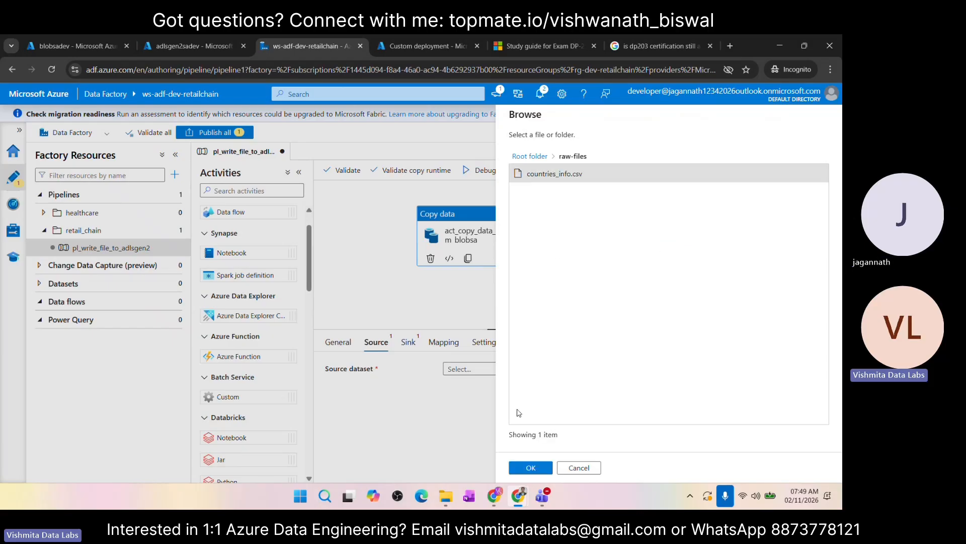
pyautogui.click(531, 467)
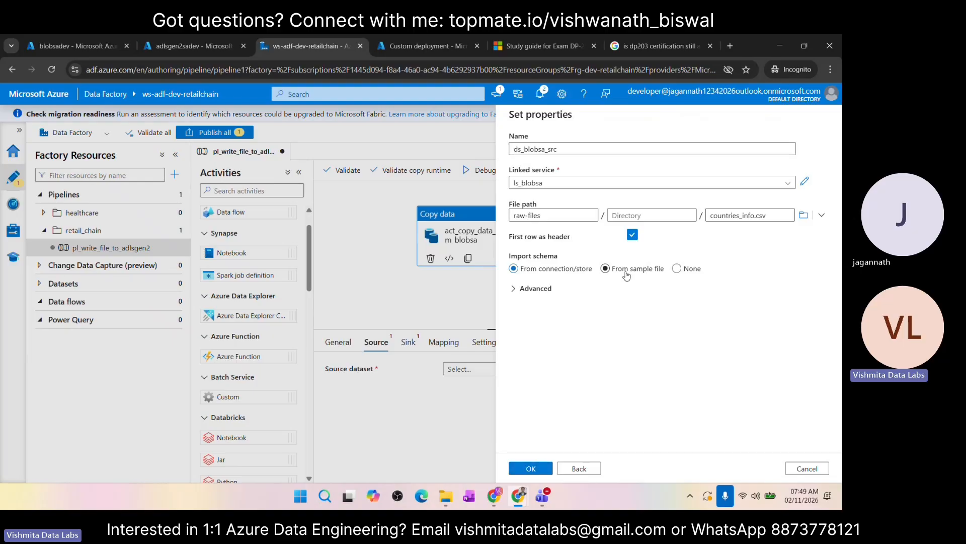
# Step: Set the source dataset's schema import to None and create the dataset
pyautogui.click(661, 275)
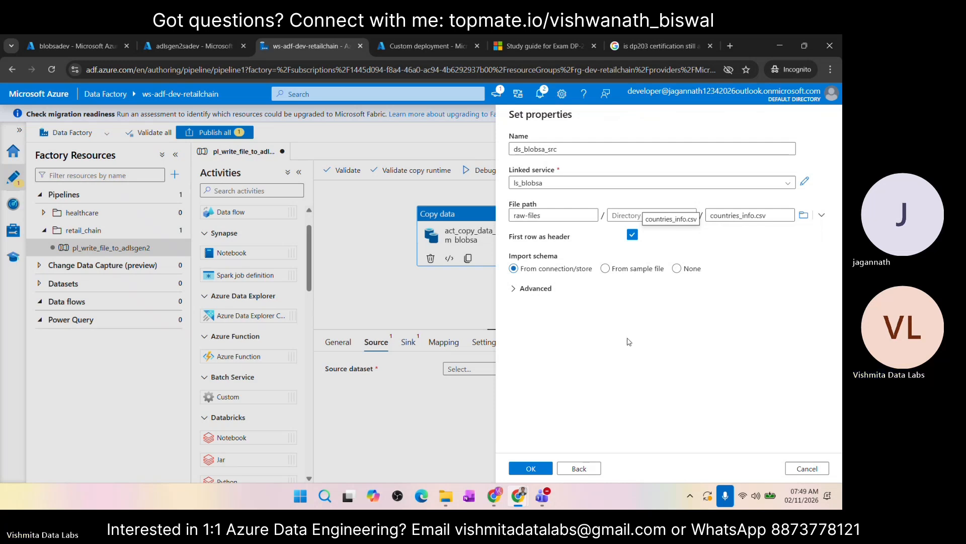
pyautogui.click(677, 270)
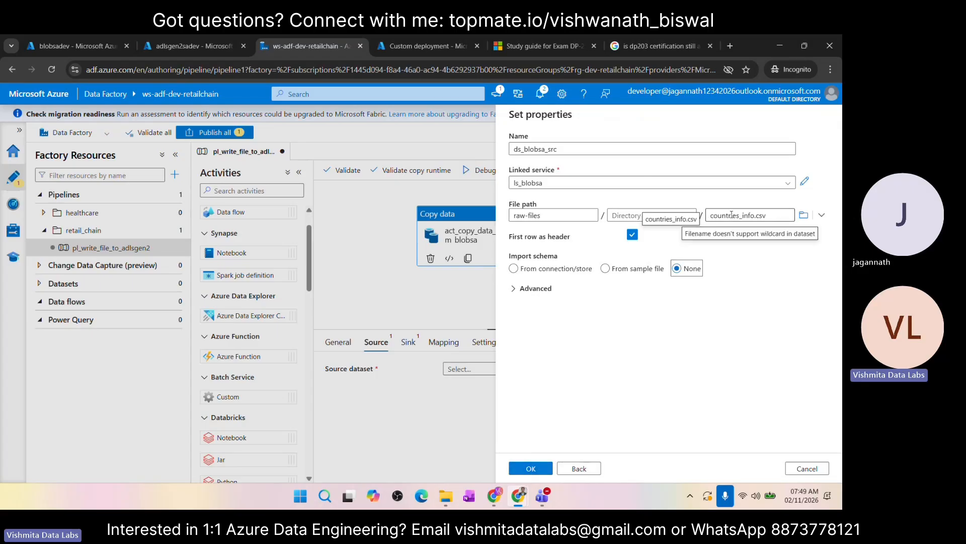
pyautogui.click(528, 471)
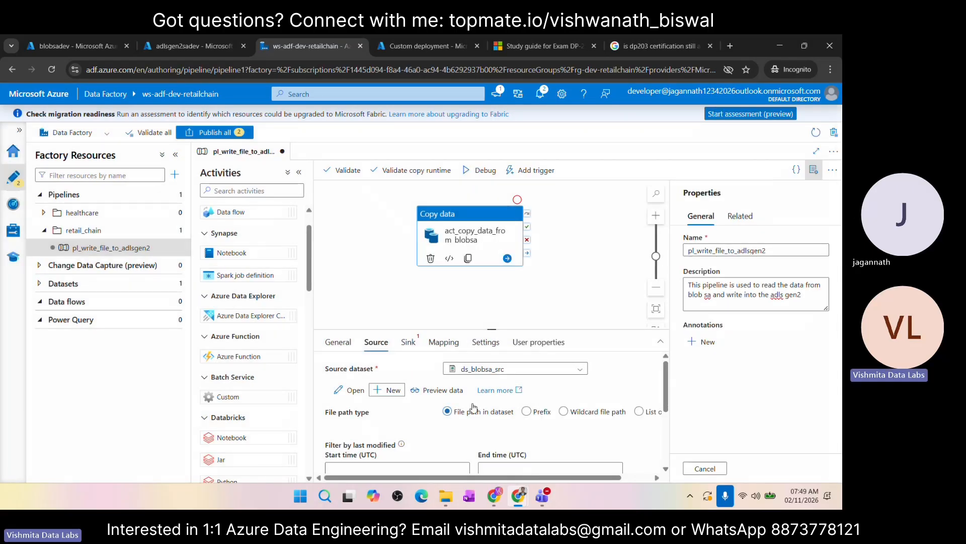
# Step: Review the Copy data activity's source options and examine which existing datasets are available for its sink
pyautogui.scroll(-5, 408, 410)
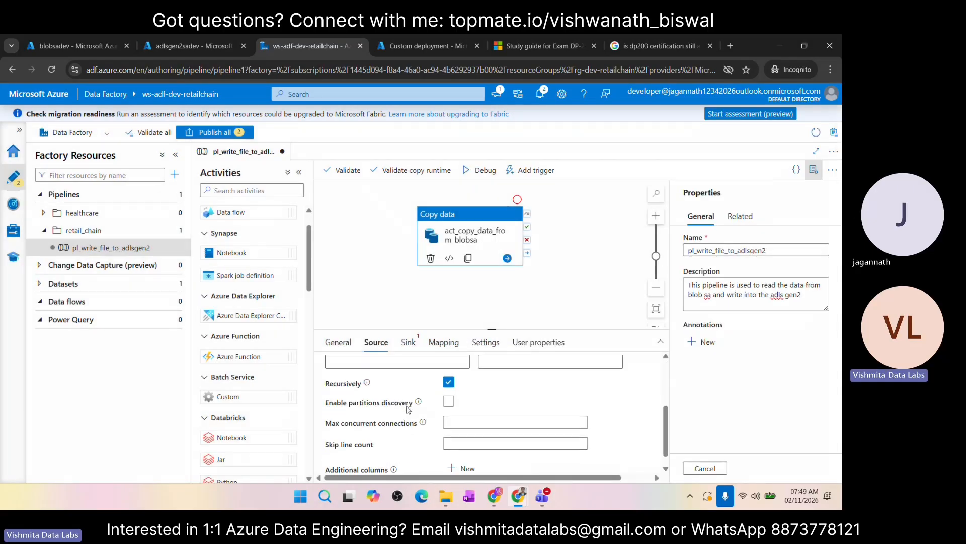
pyautogui.scroll(5, 410, 393)
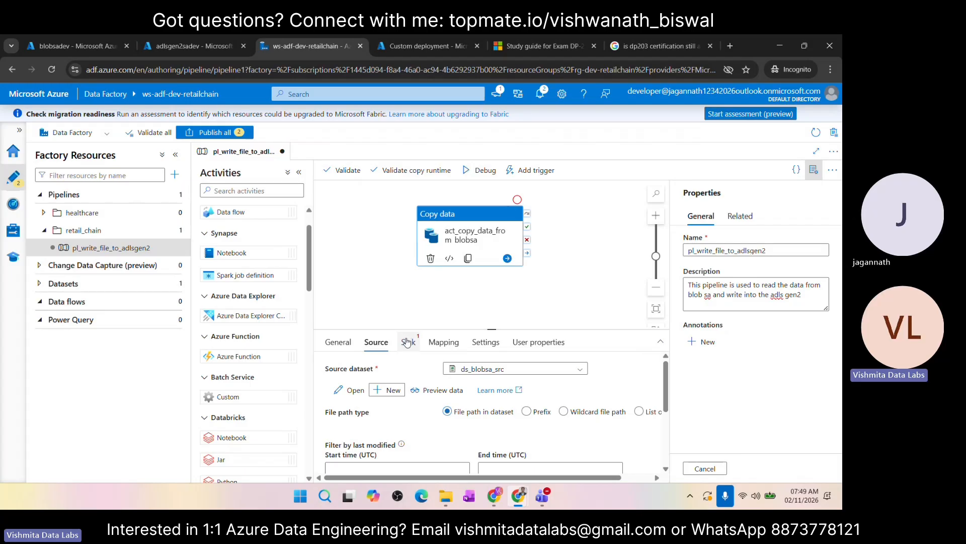
pyautogui.click(408, 342)
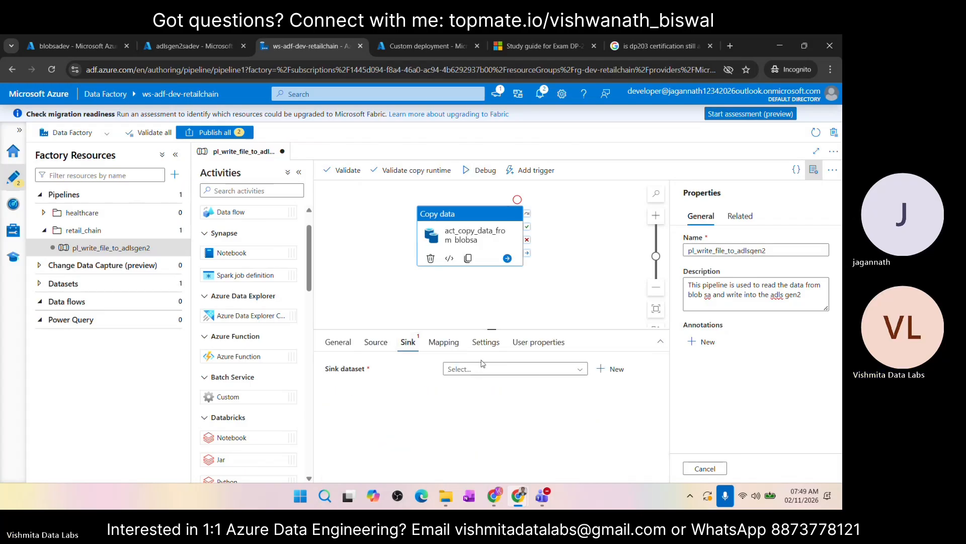
pyautogui.click(578, 370)
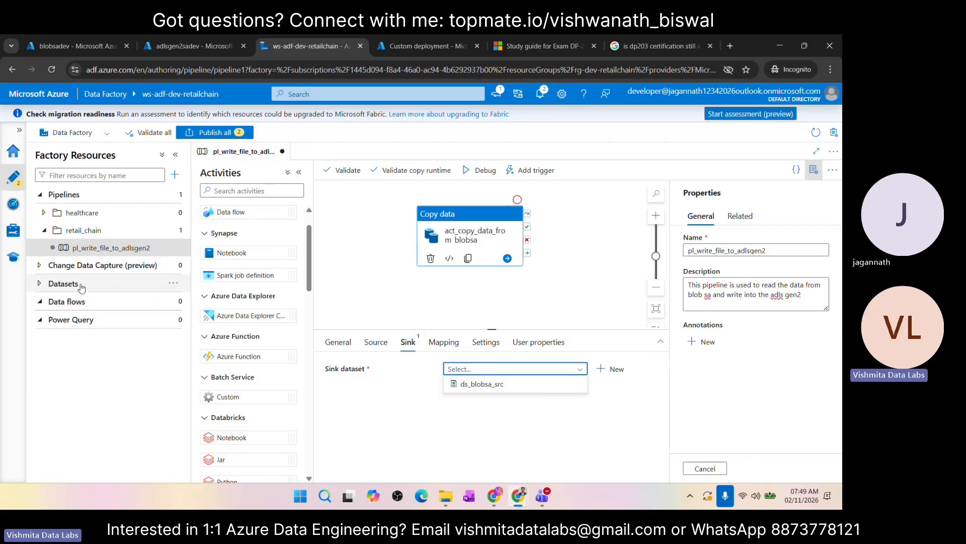
pyautogui.click(59, 285)
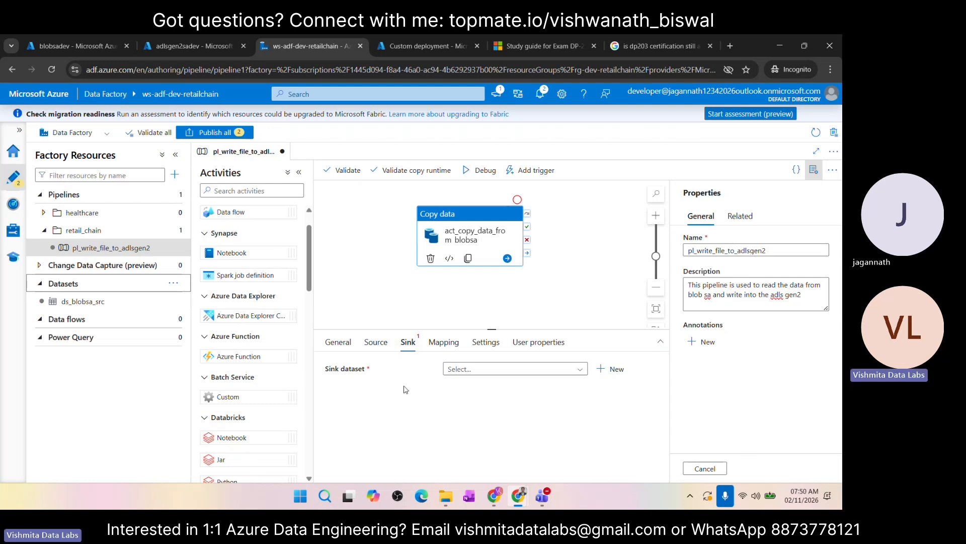
pyautogui.click(577, 370)
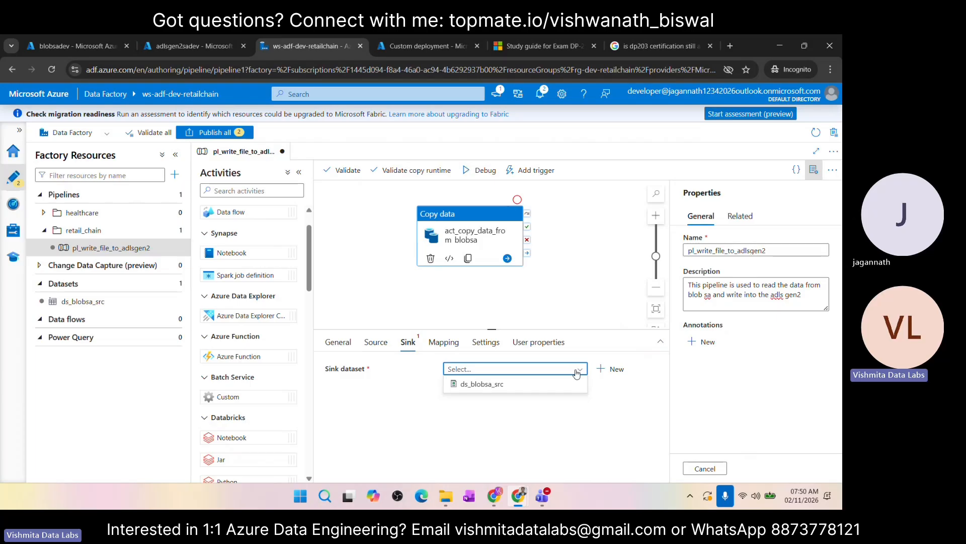
# Step: Start a new sink dataset with Azure Data Lake Storage Gen2 as the data store and DelimitedText as the format
pyautogui.click(611, 369)
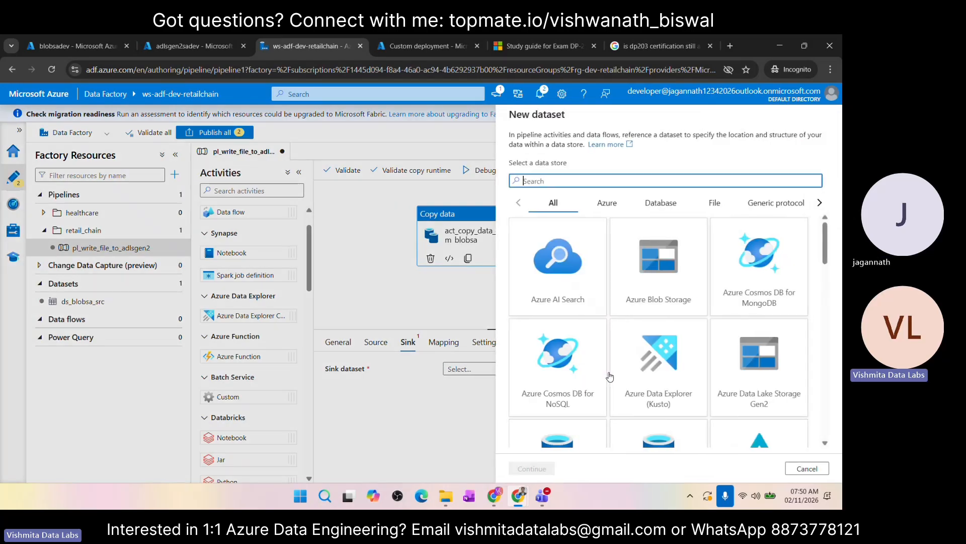
pyautogui.click(607, 203)
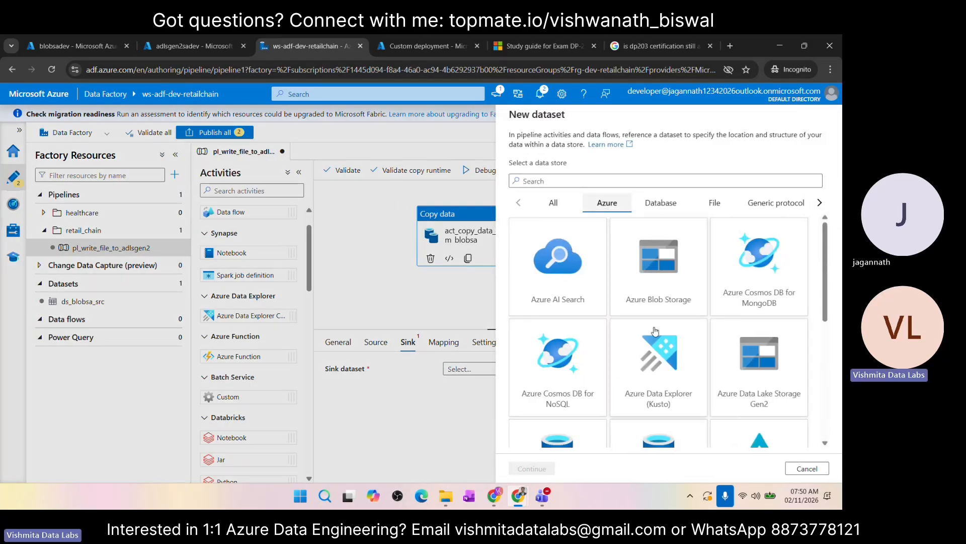
pyautogui.click(729, 407)
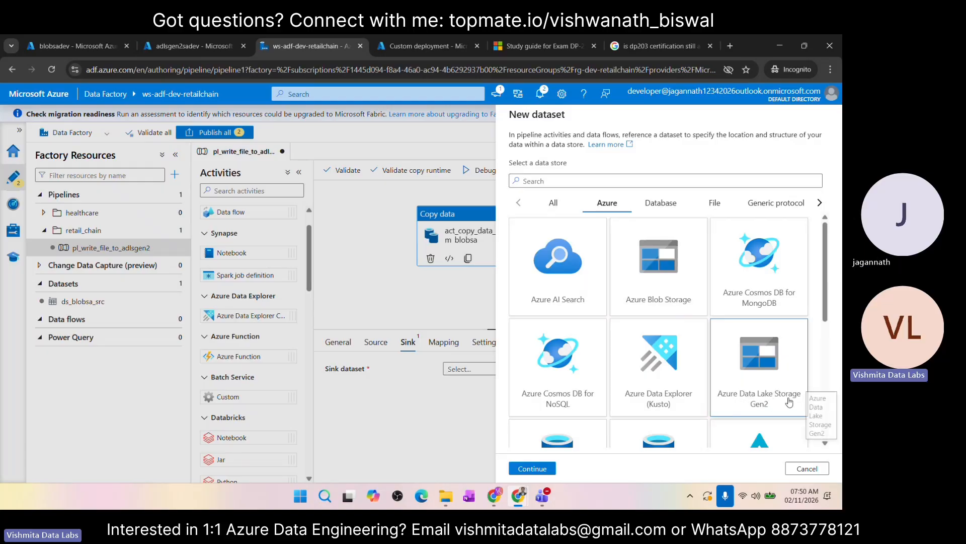
pyautogui.click(538, 468)
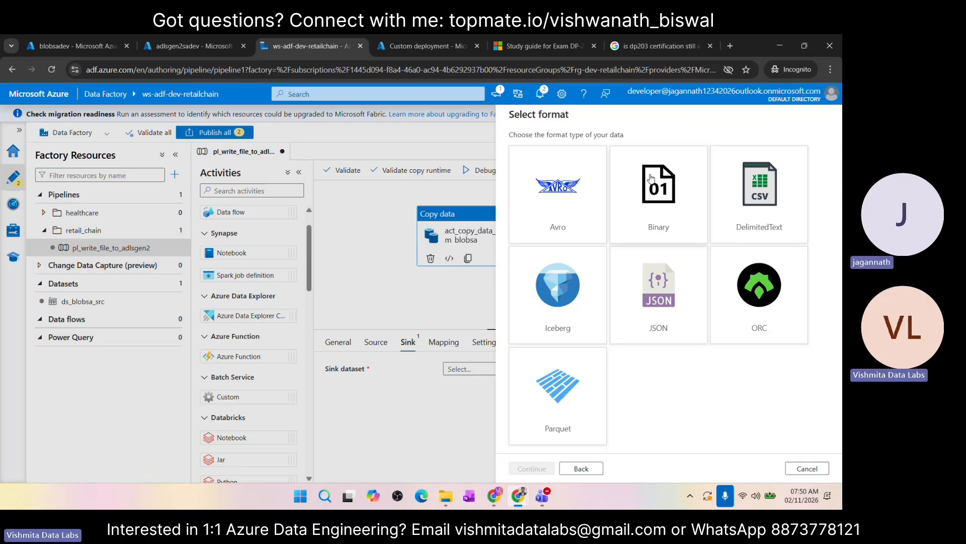
pyautogui.click(756, 197)
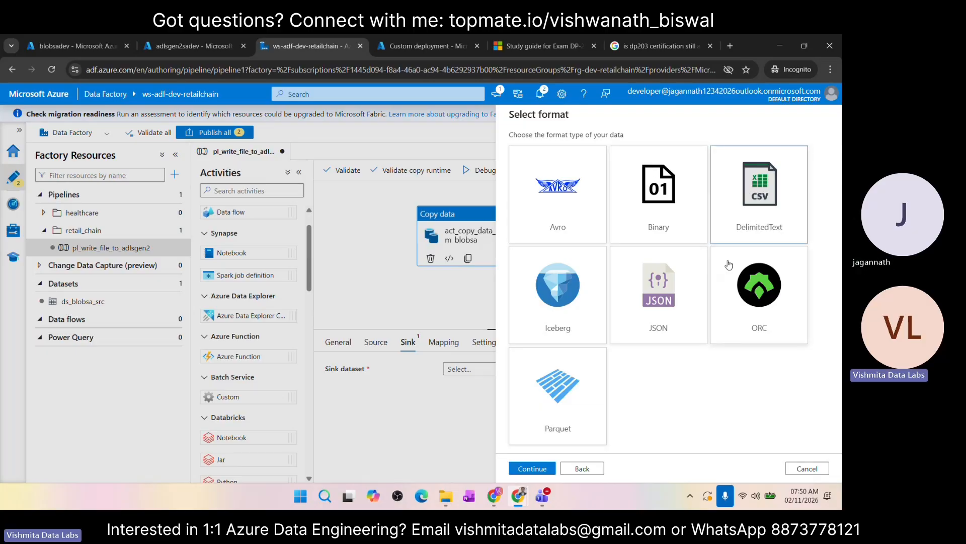
pyautogui.click(531, 469)
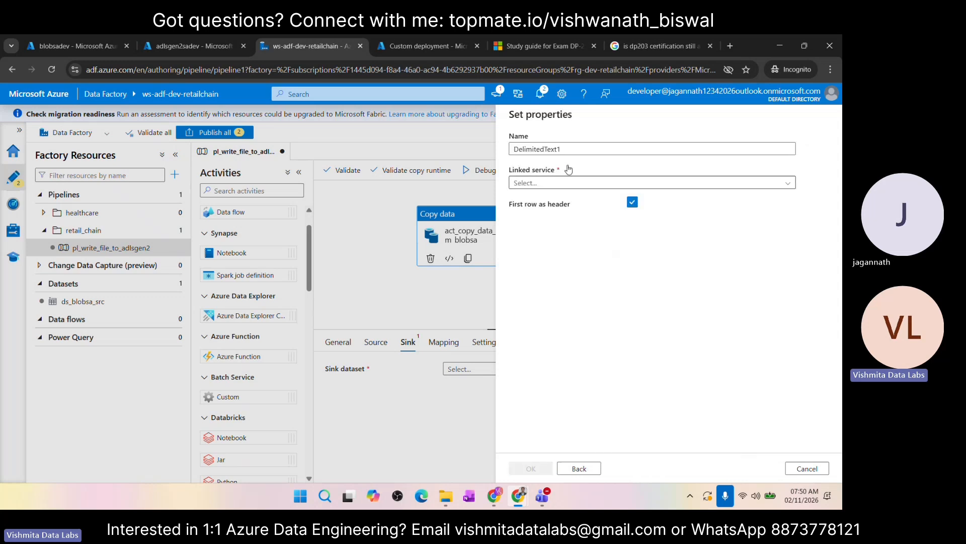
# Step: Name the sink dataset ds_adlsgen2_tgt
pyautogui.doubleClick(571, 149)
pyautogui.write('ds')
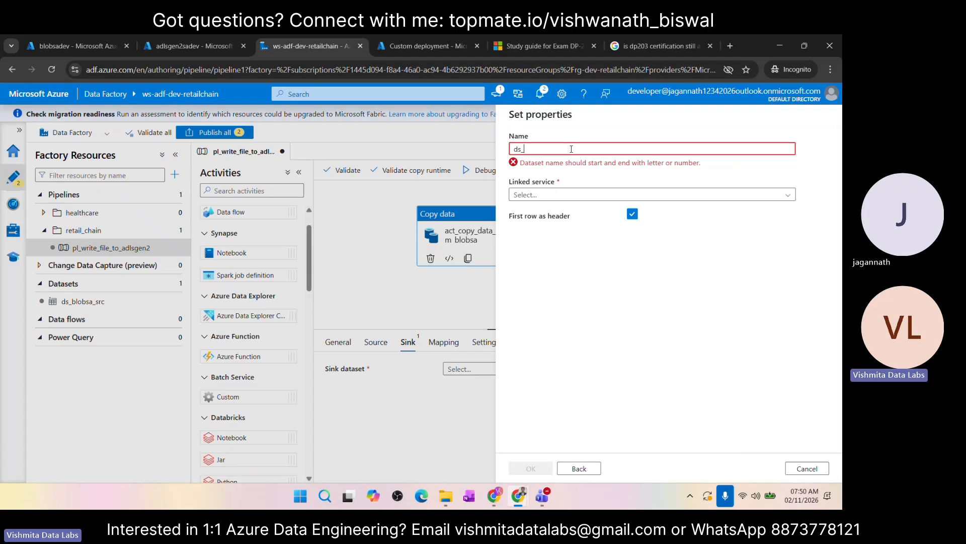
pyautogui.write('_adlsge')
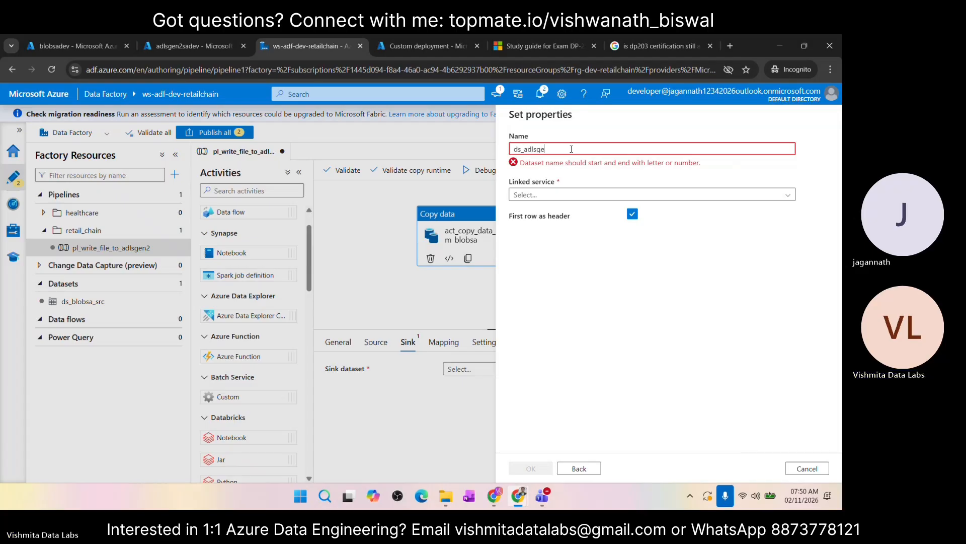
pyautogui.write('n2_tg')
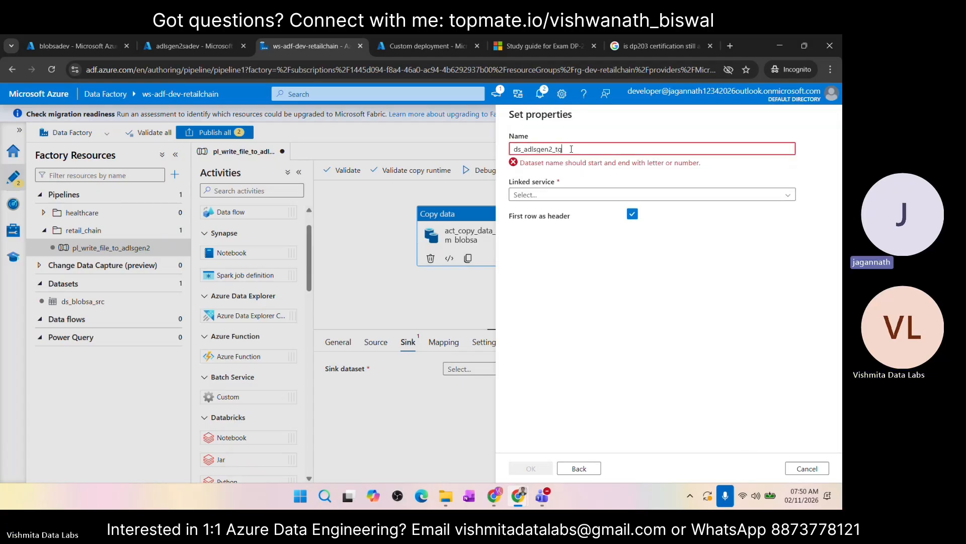
pyautogui.write('t')
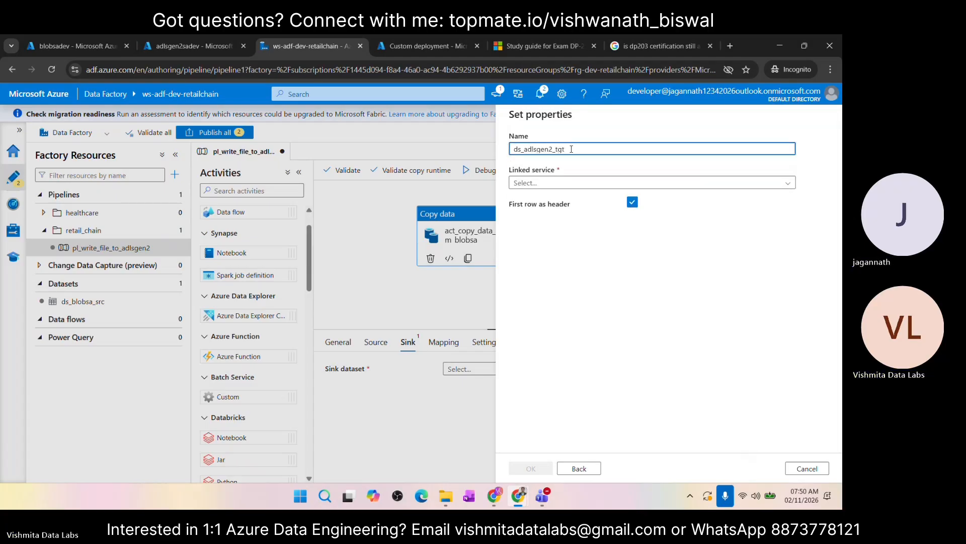
# Step: Start a new Azure Data Lake Storage Gen2 linked service for the sink dataset and name it ls_adlgsgen2
pyautogui.click(549, 184)
pyautogui.click(536, 221)
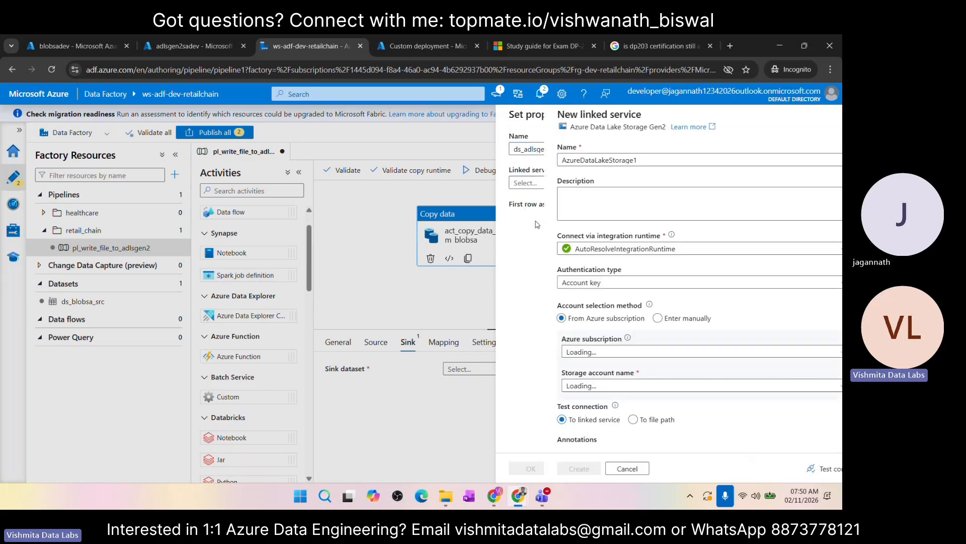
pyautogui.click(594, 159)
pyautogui.hotkey('ctrl', 'a')
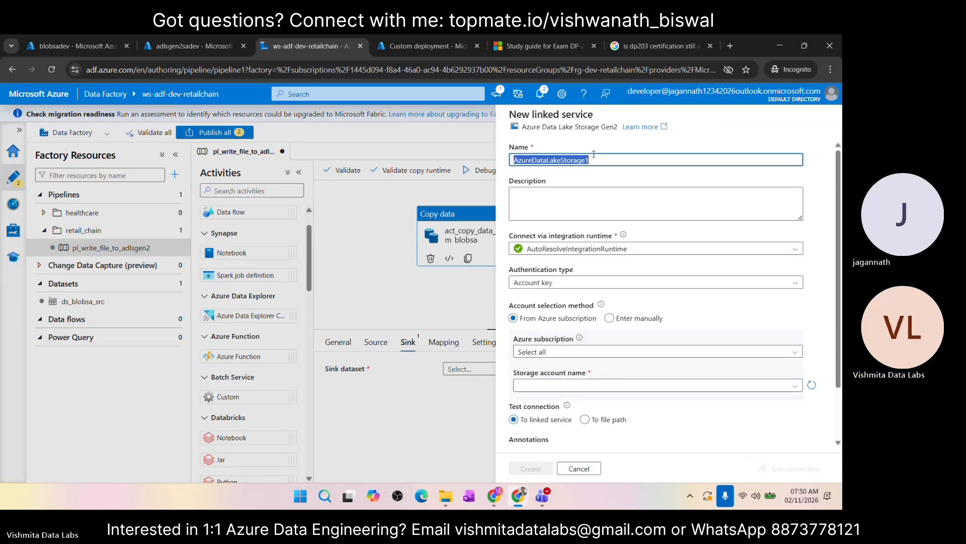
pyautogui.write('ls_adlqsgen2')
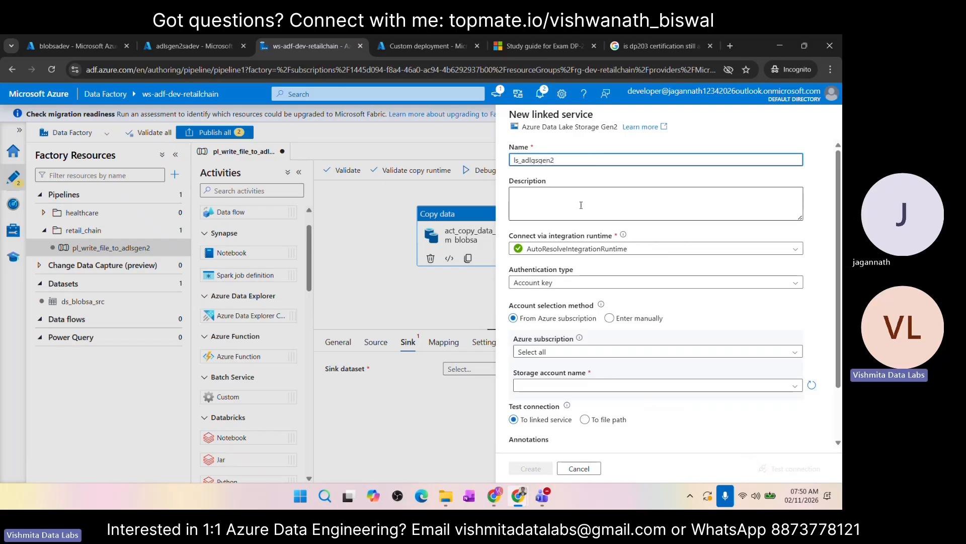
# Step: Point the linked service to storage account adlsgen2sadev in ade_subscription, then test its connection and create it
pyautogui.scroll(-2, 579, 206)
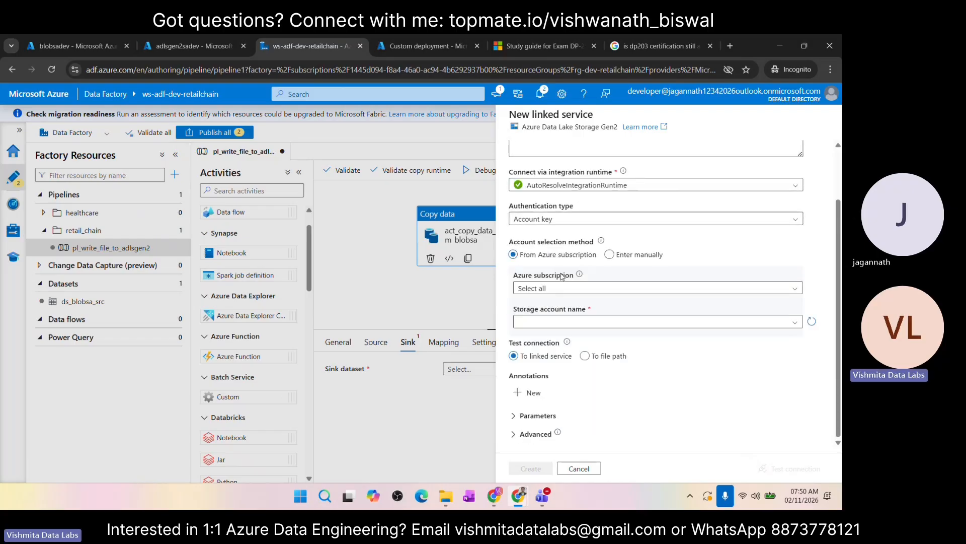
pyautogui.click(565, 291)
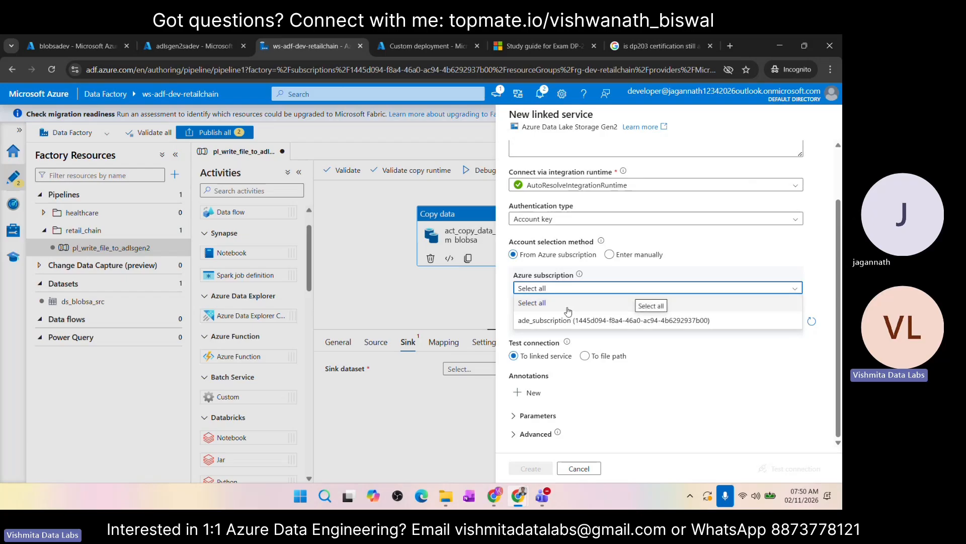
pyautogui.click(579, 321)
pyautogui.click(582, 323)
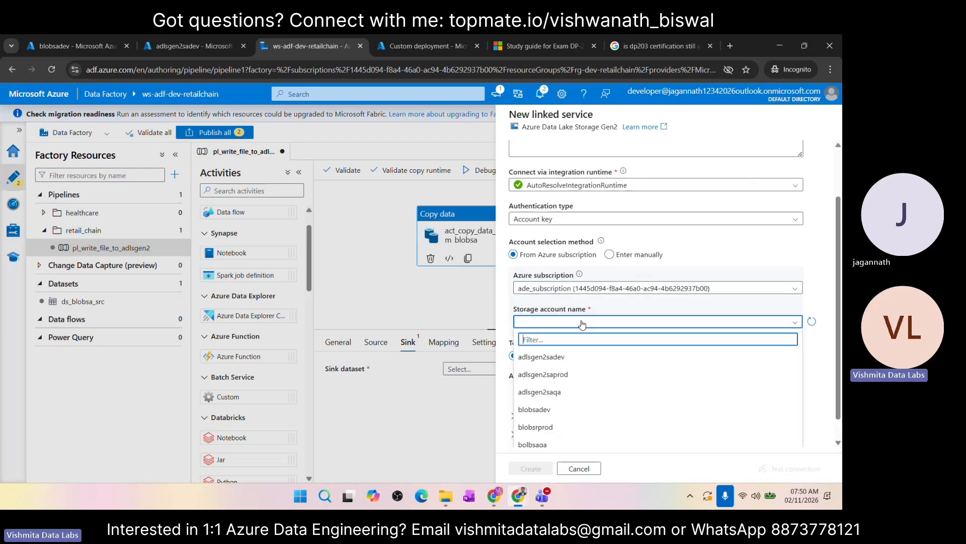
pyautogui.click(553, 359)
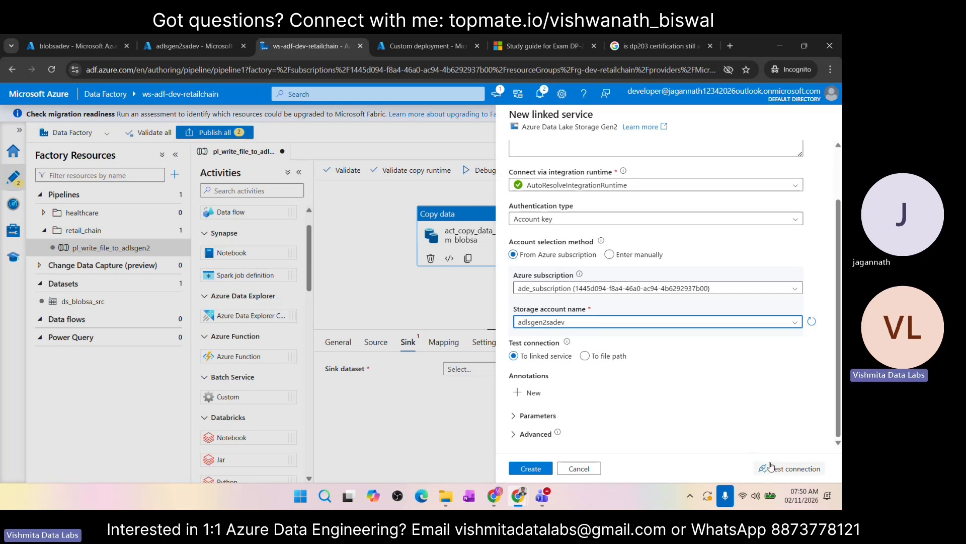
pyautogui.click(777, 470)
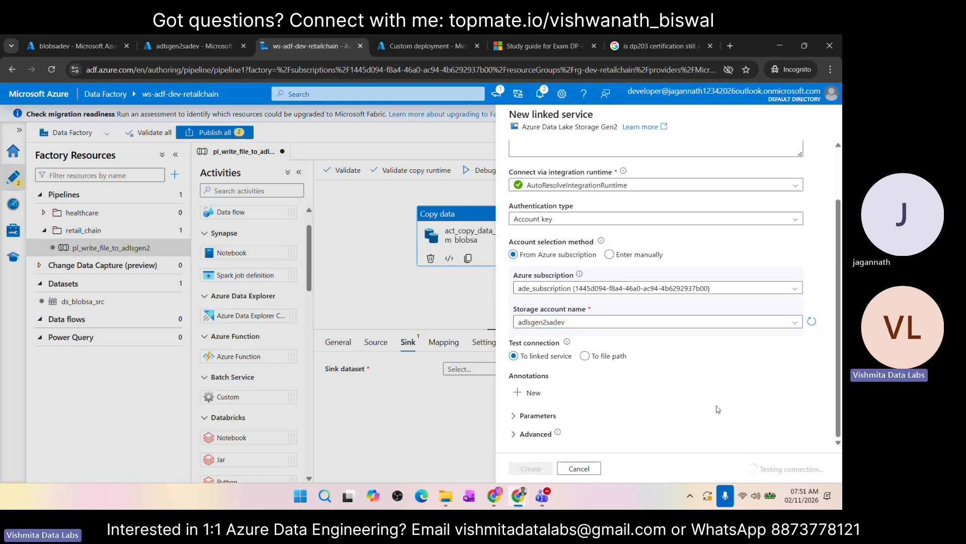
pyautogui.click(534, 470)
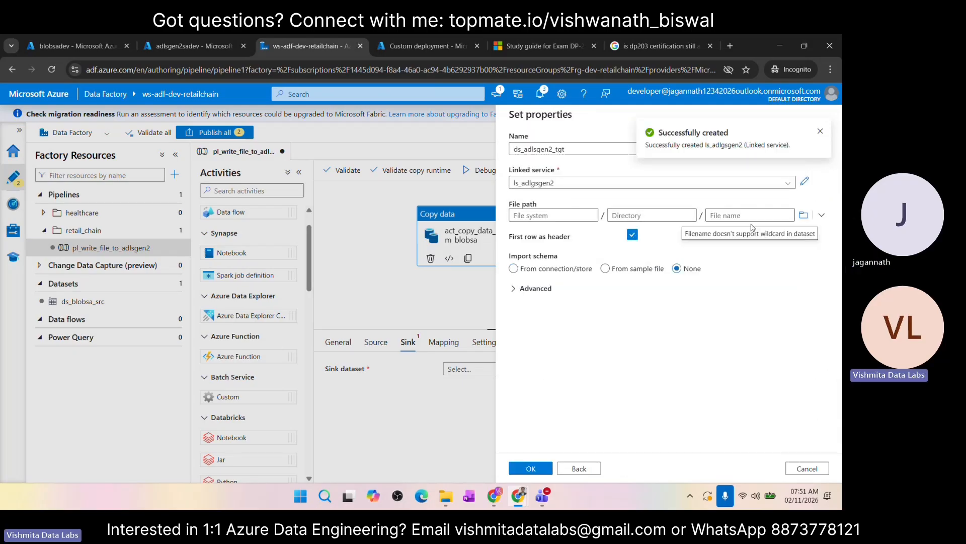
# Step: Browse the storage account and set the sink dataset's file path to the processed-data container
pyautogui.click(804, 215)
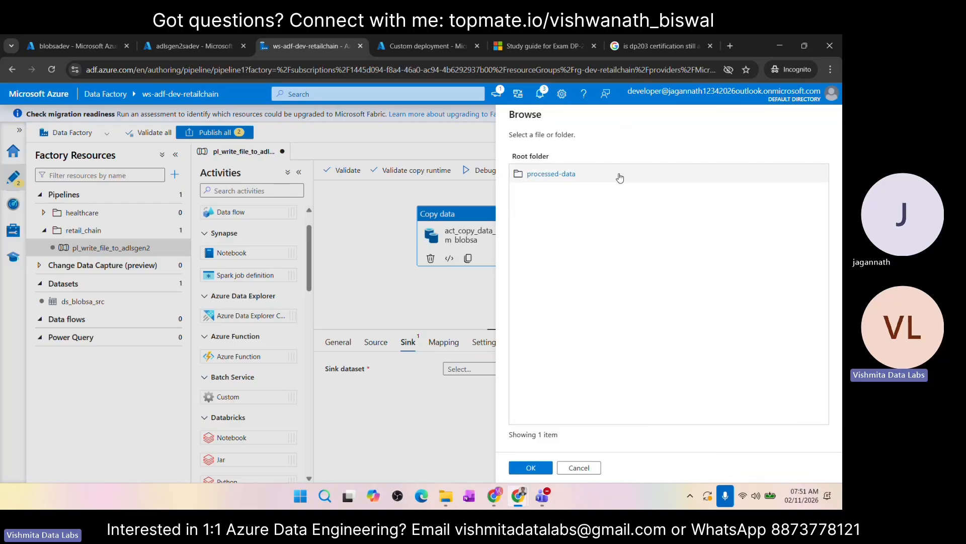
pyautogui.click(554, 179)
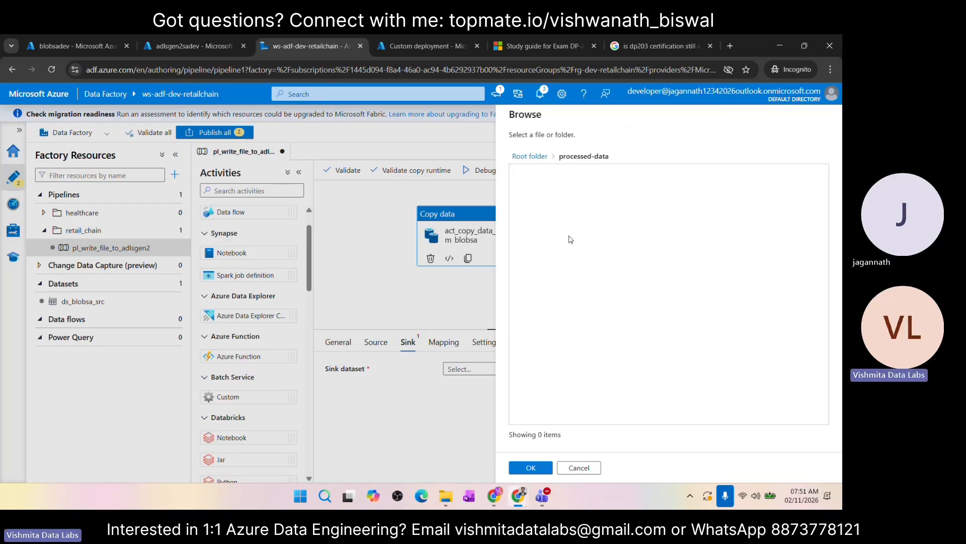
pyautogui.click(530, 467)
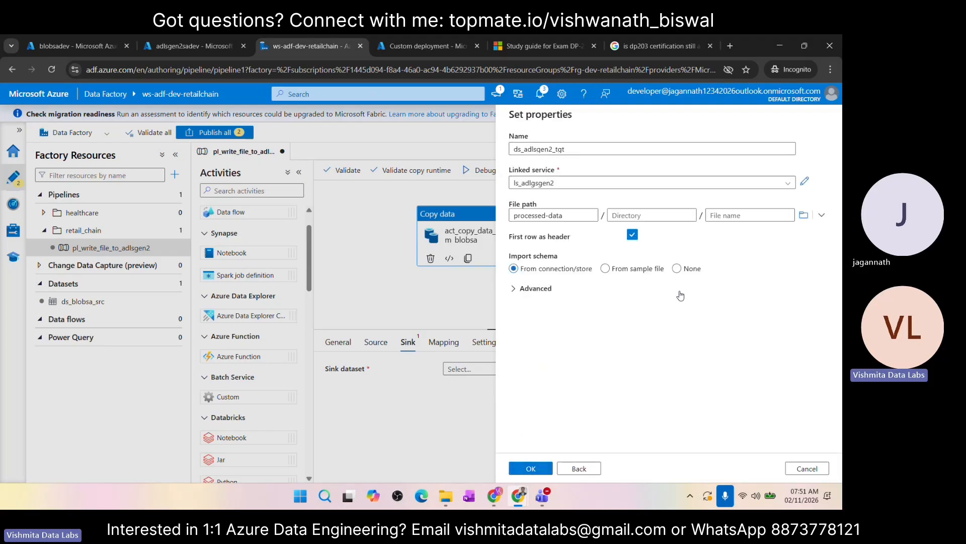
# Step: Enter countries_info.csv as the sink dataset's file name and remove its .csv extension
pyautogui.click(721, 210)
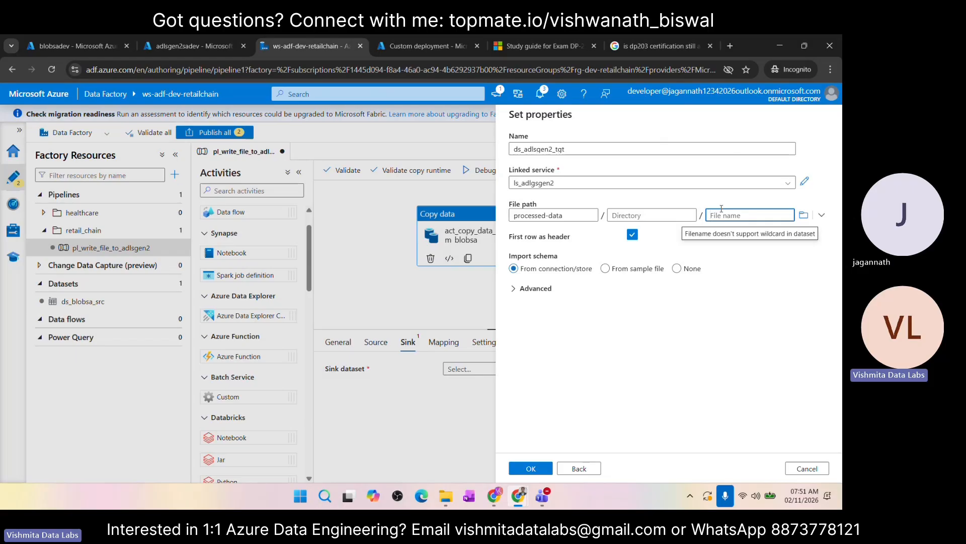
pyautogui.write('coun')
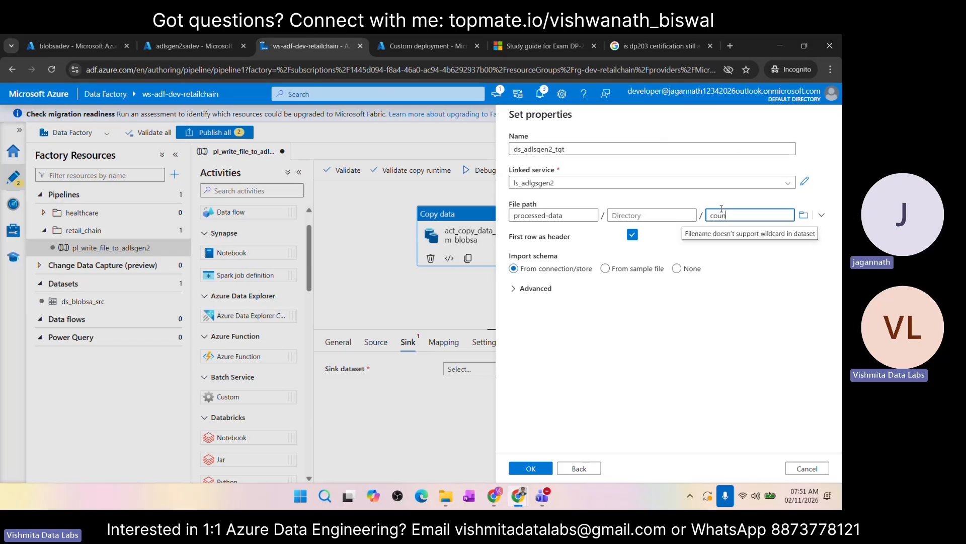
pyautogui.write('tries_info')
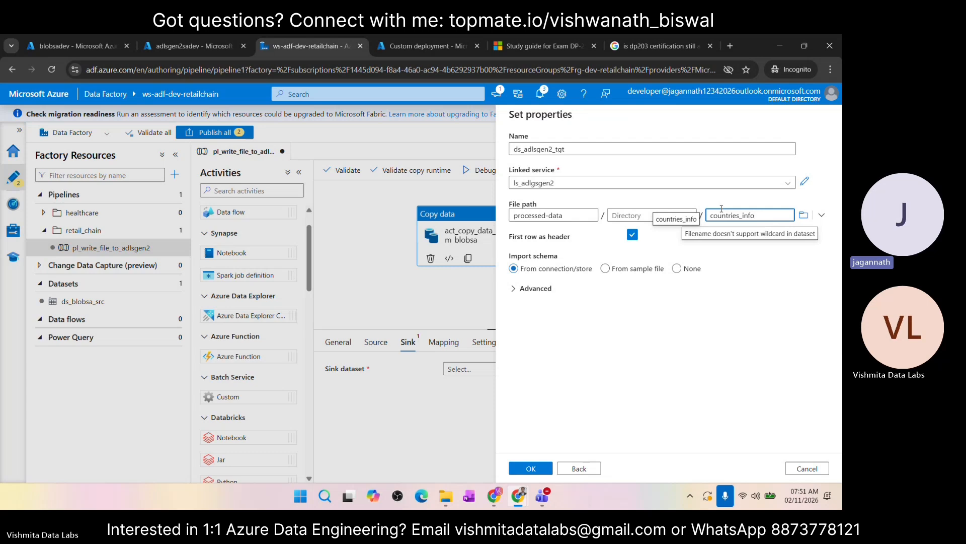
pyautogui.write('.csv')
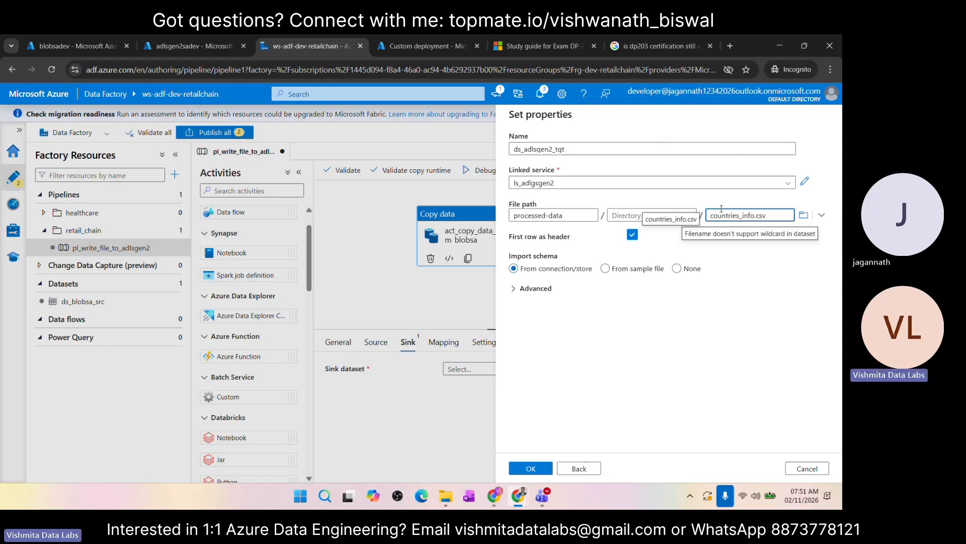
pyautogui.press('BackSpace')
pyautogui.press('BackSpace')
pyautogui.press('BackSpace')
pyautogui.press('BackSpace')
pyautogui.press('BackSpace')
# Step: Set the sink dataset's file name to abc.csv
pyautogui.doubleClick(721, 208)
pyautogui.write('abc')
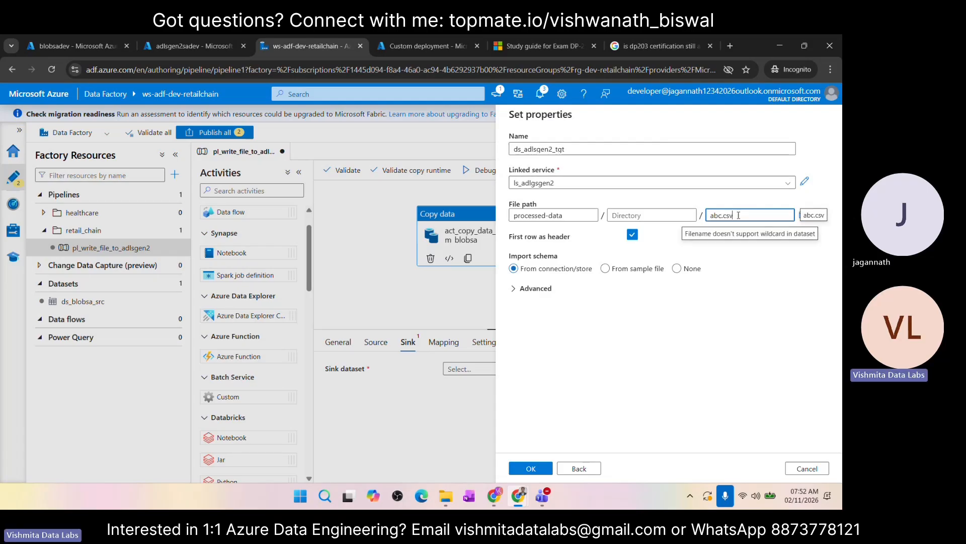
pyautogui.press('BackSpace')
pyautogui.press('BackSpace')
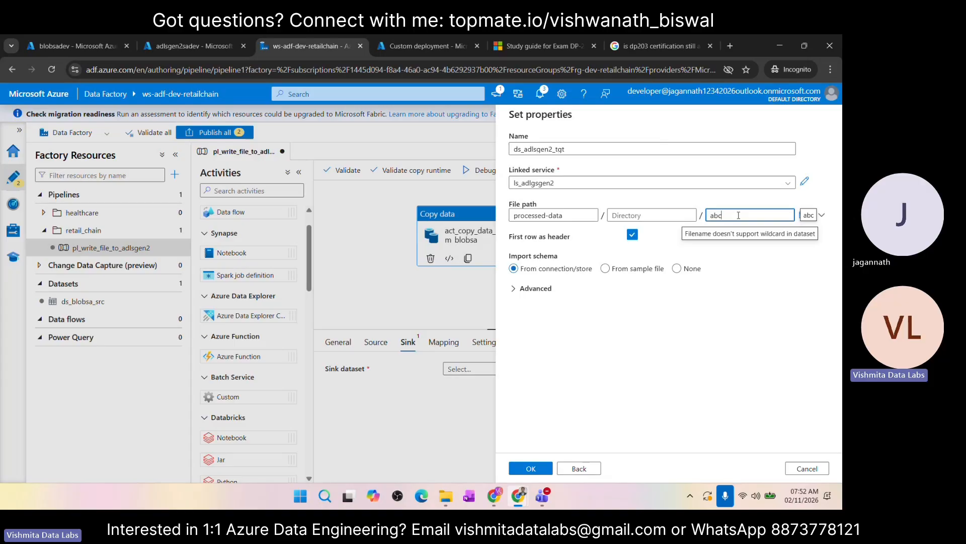
pyautogui.click(733, 302)
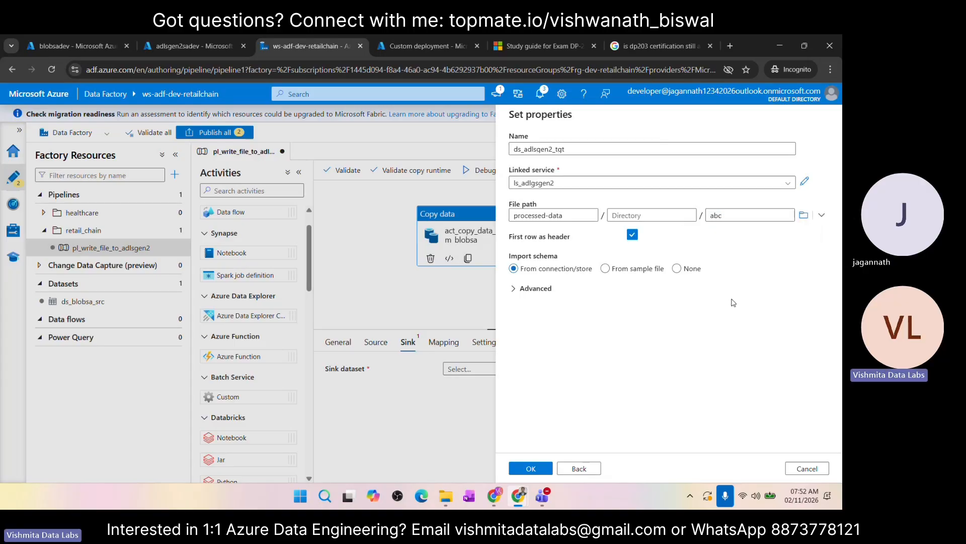
pyautogui.click(725, 215)
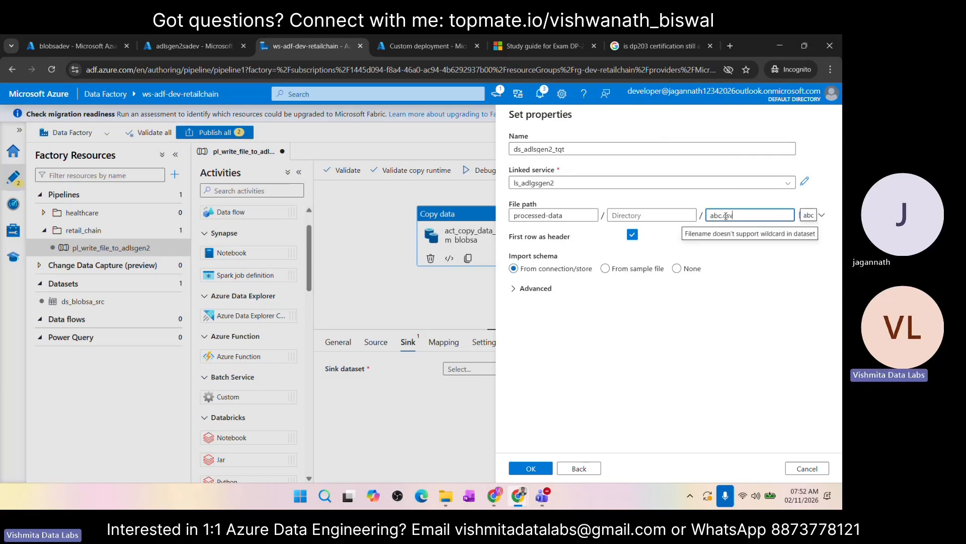
pyautogui.click(684, 327)
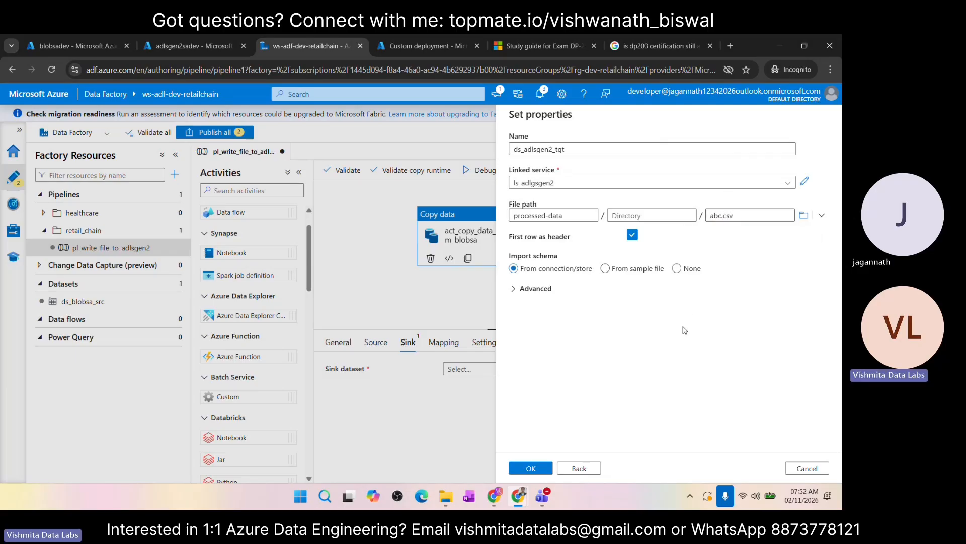
# Step: Try to create the sink dataset with its schema imported from the connection, then create it with schema import set to None
pyautogui.click(532, 469)
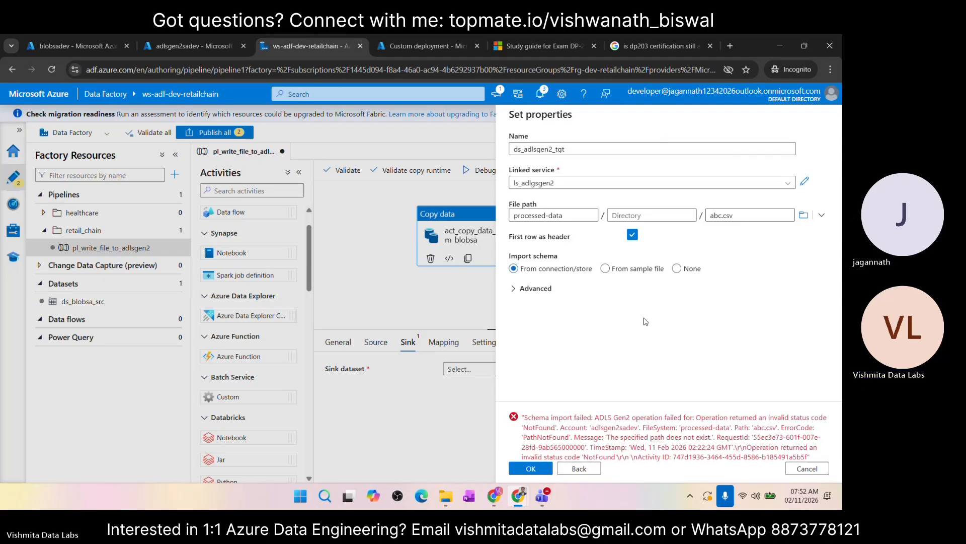
pyautogui.click(640, 273)
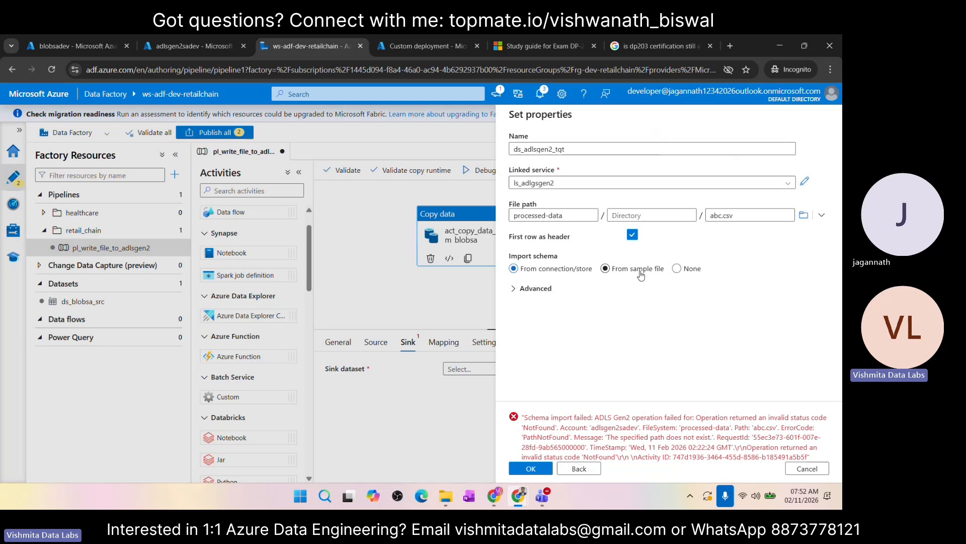
pyautogui.click(677, 269)
pyautogui.click(528, 470)
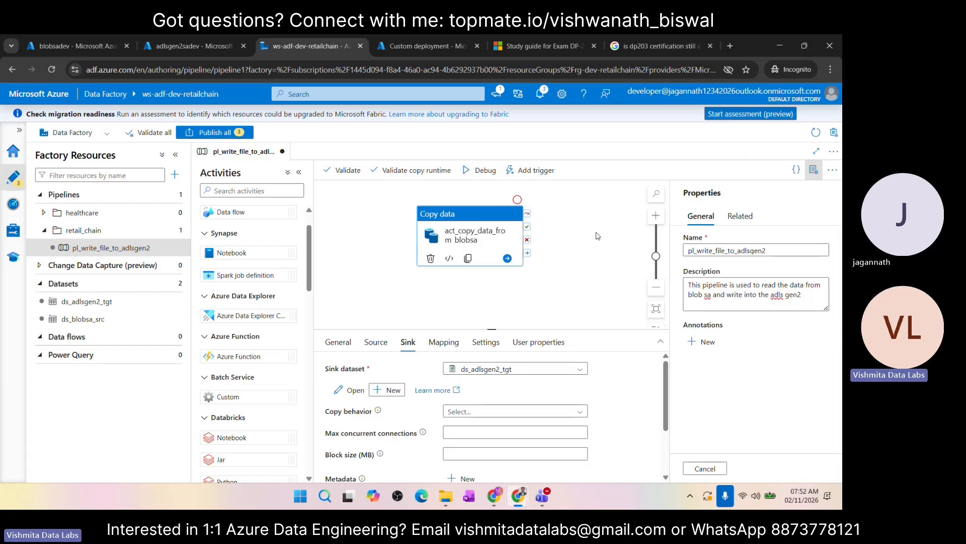
# Step: Collapse the factory resources, activities and properties panes and move the Copy data activity toward the middle of the canvas
pyautogui.click(176, 155)
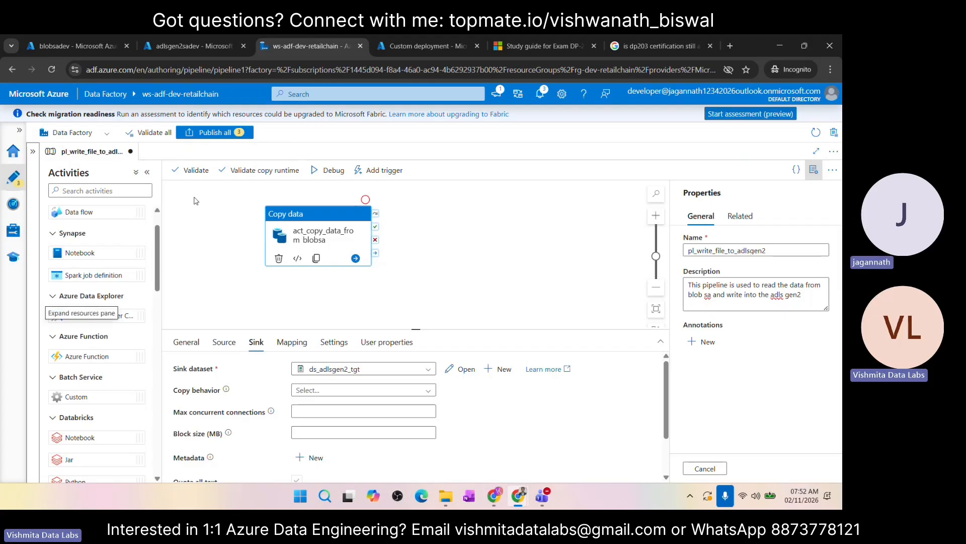
pyautogui.click(147, 172)
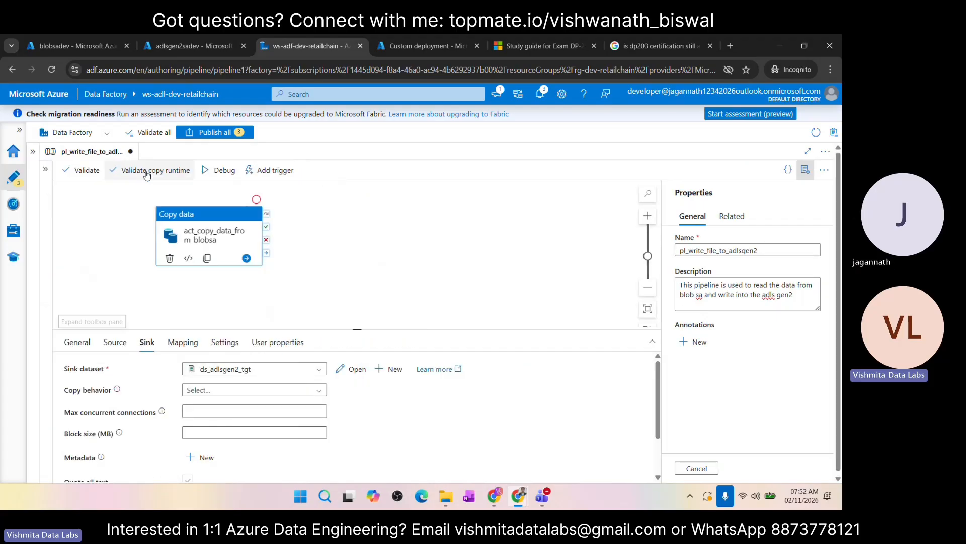
pyautogui.click(805, 171)
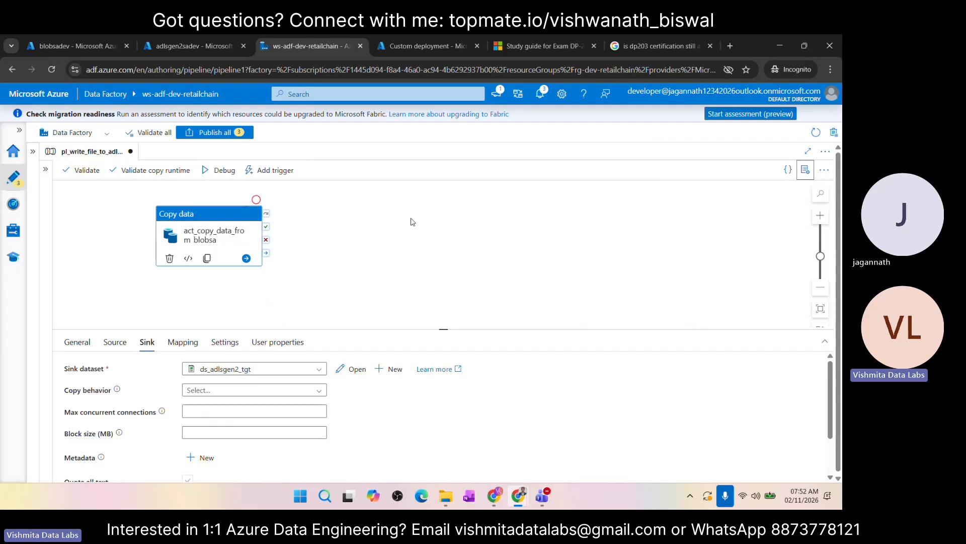
pyautogui.moveTo(236, 215); pyautogui.dragTo(396, 203)
pyautogui.click(469, 185)
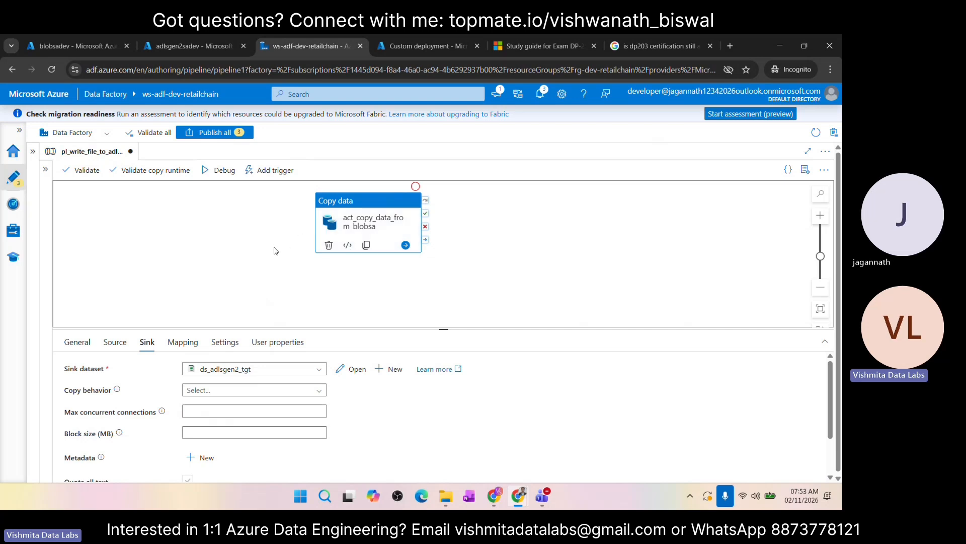
# Step: Validate the pipeline for errors and start a debug run
pyautogui.click(80, 173)
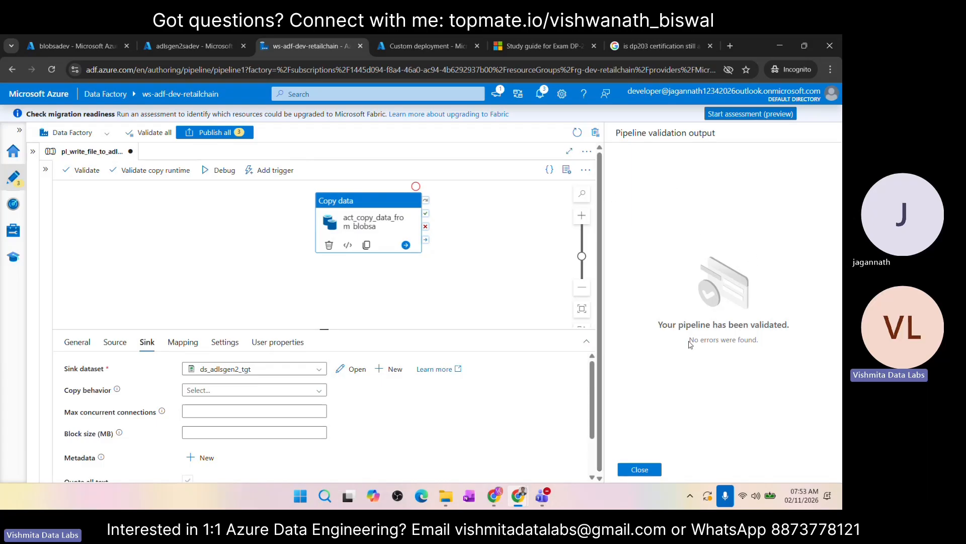
pyautogui.moveTo(689, 341); pyautogui.dragTo(775, 341)
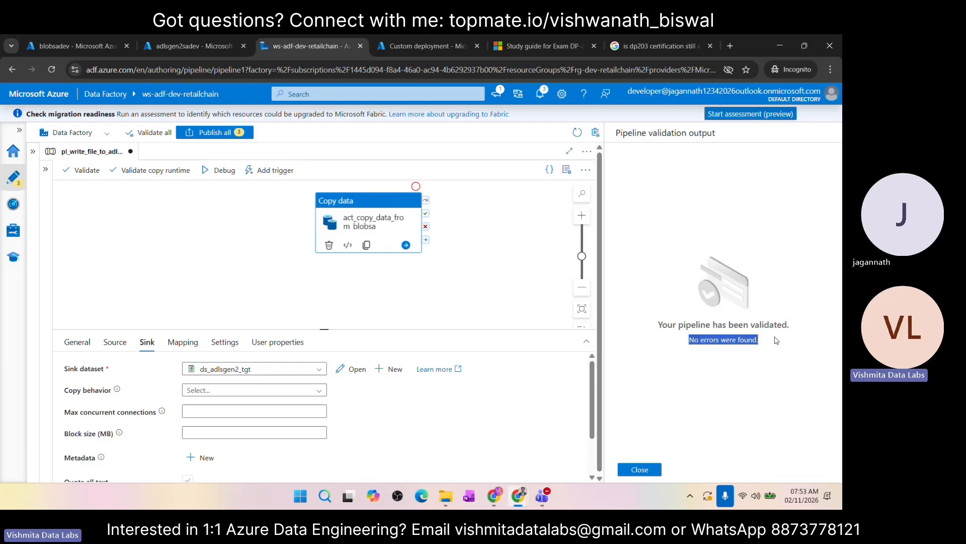
pyautogui.click(640, 470)
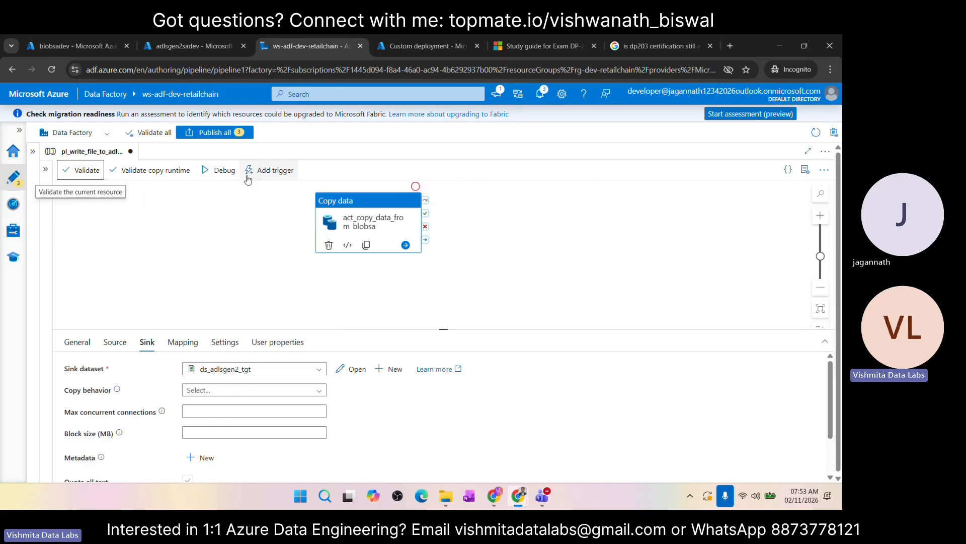
pyautogui.click(214, 173)
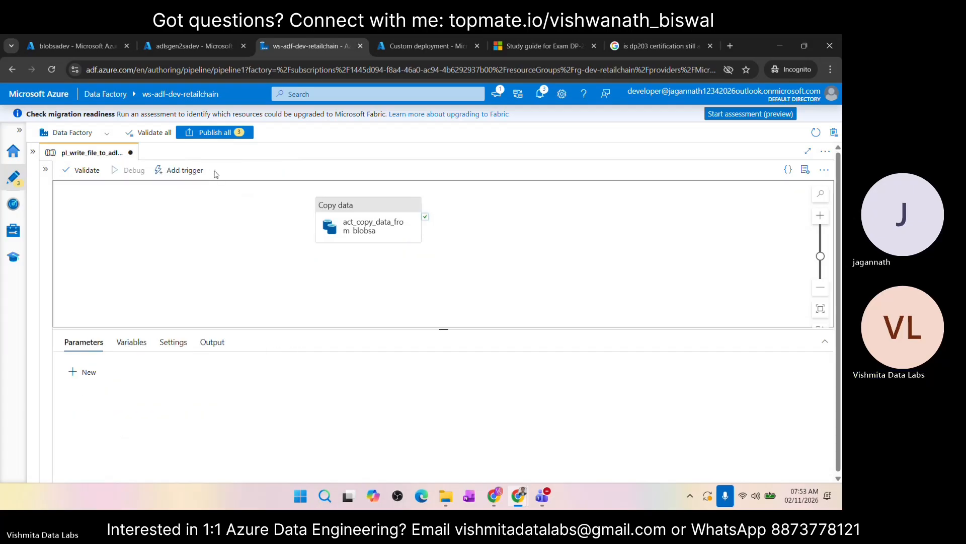
# Step: Expand the activities pane and the factory resources pane beside the pipeline canvas
pyautogui.click(46, 169)
pyautogui.click(33, 152)
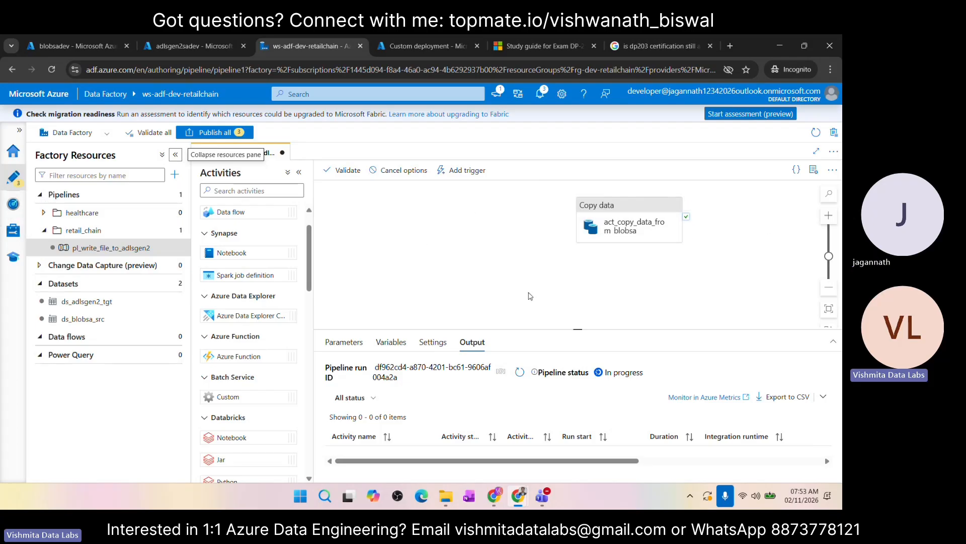
pyautogui.hscroll(1, 529, 296)
pyautogui.hscroll(1, 529, 296)
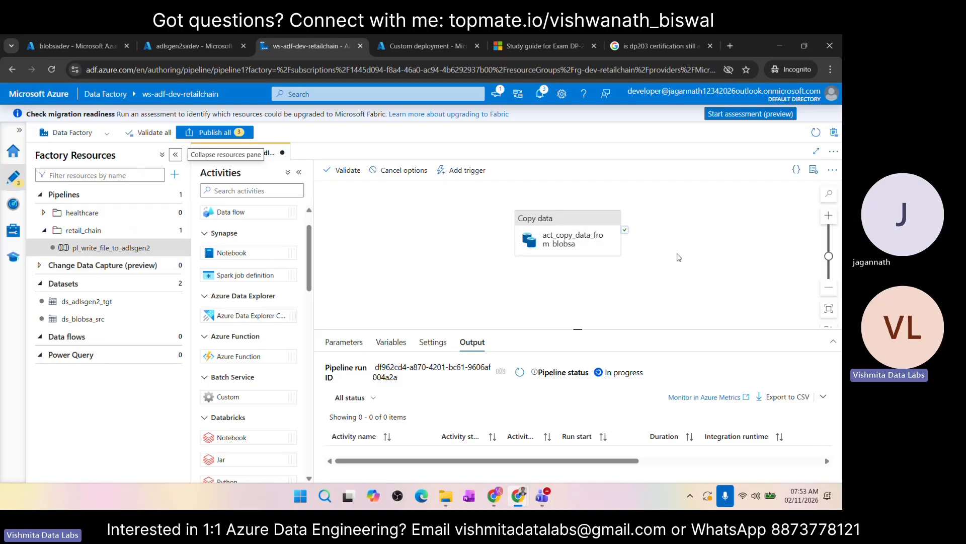
pyautogui.hscroll(1, 610, 288)
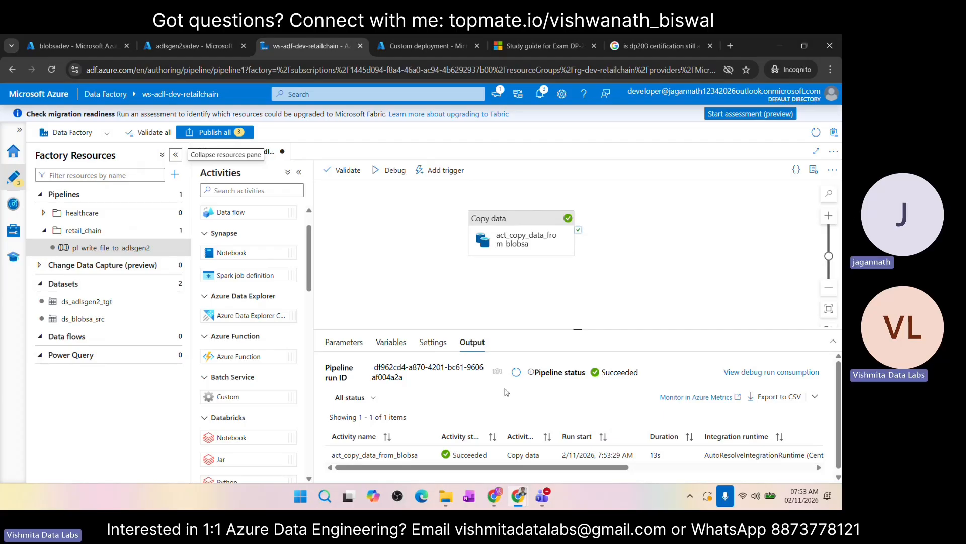
# Step: Examine the input JSON of the act_copy_data_from_blobsa debug run, from source and sink settings to the translator
pyautogui.scroll(-1, 442, 402)
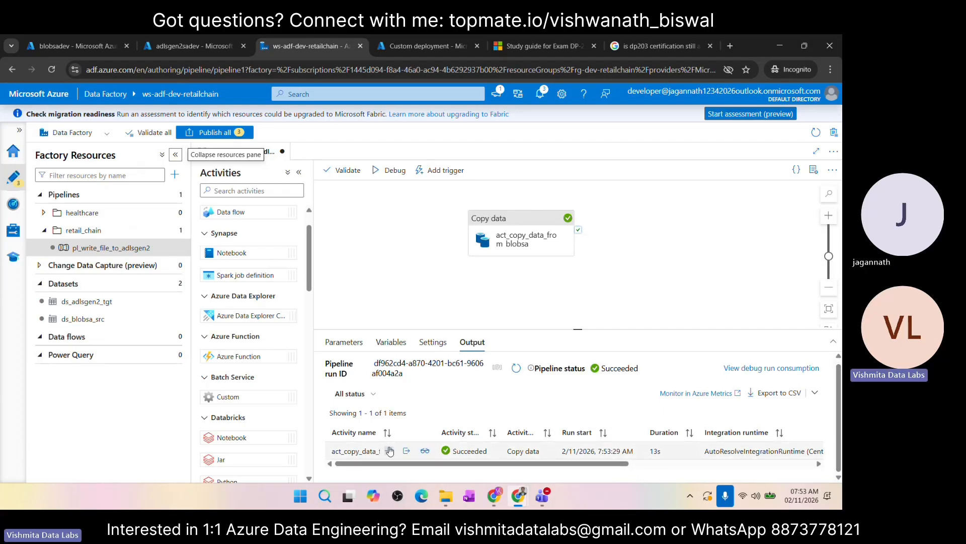
pyautogui.click(393, 451)
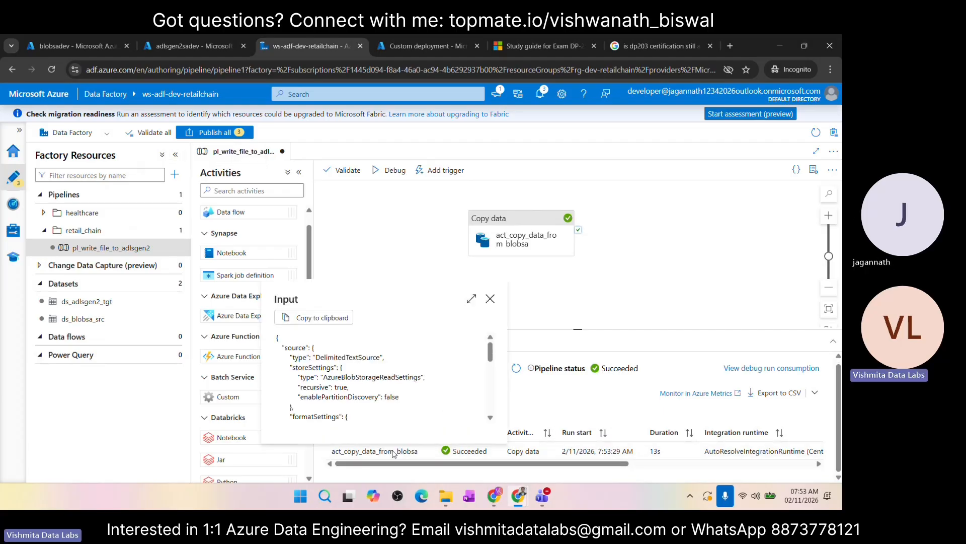
pyautogui.click(490, 299)
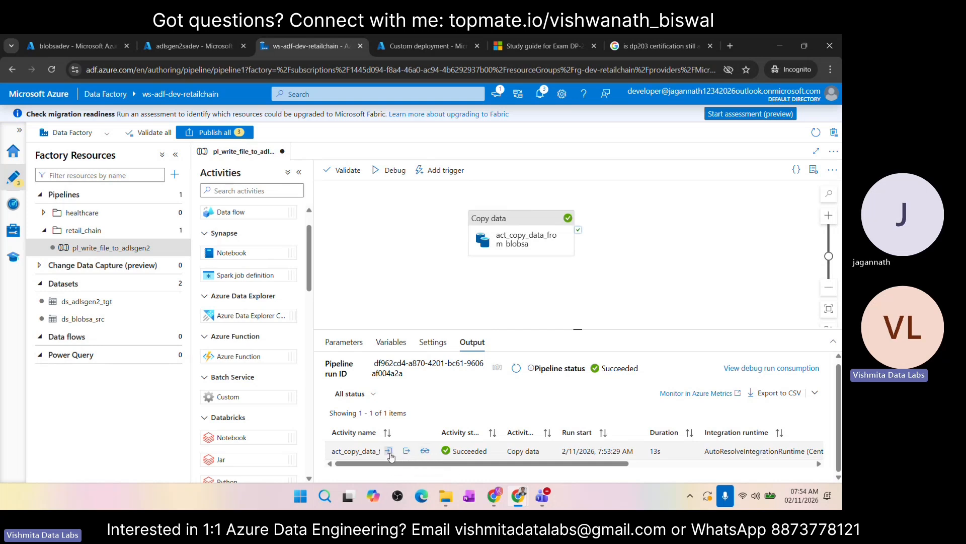
pyautogui.click(389, 452)
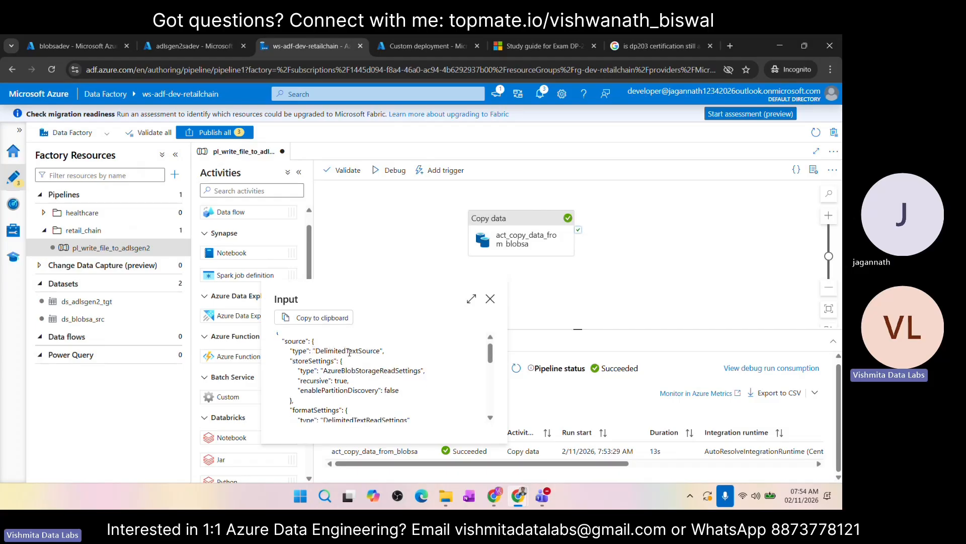
pyautogui.scroll(-1, 364, 361)
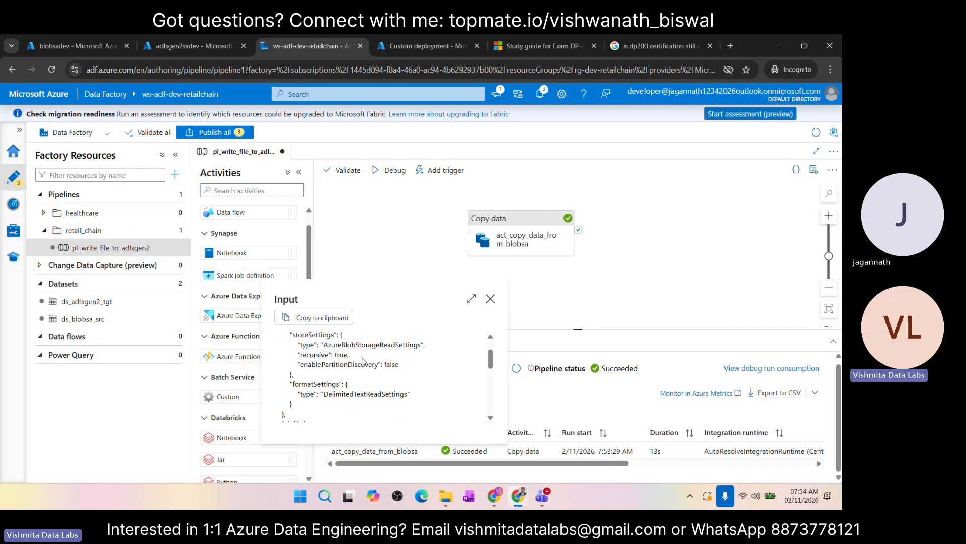
pyautogui.scroll(-1, 351, 344)
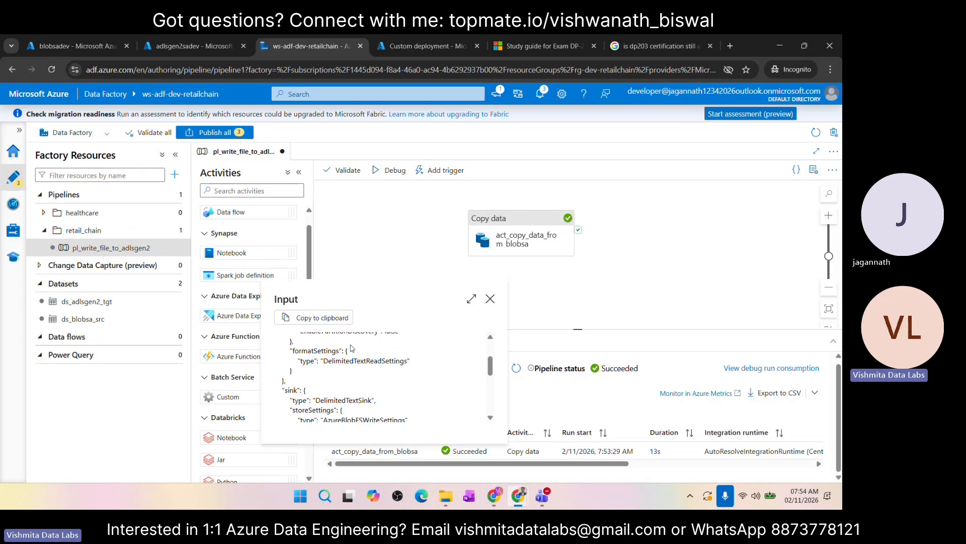
pyautogui.scroll(-2, 347, 363)
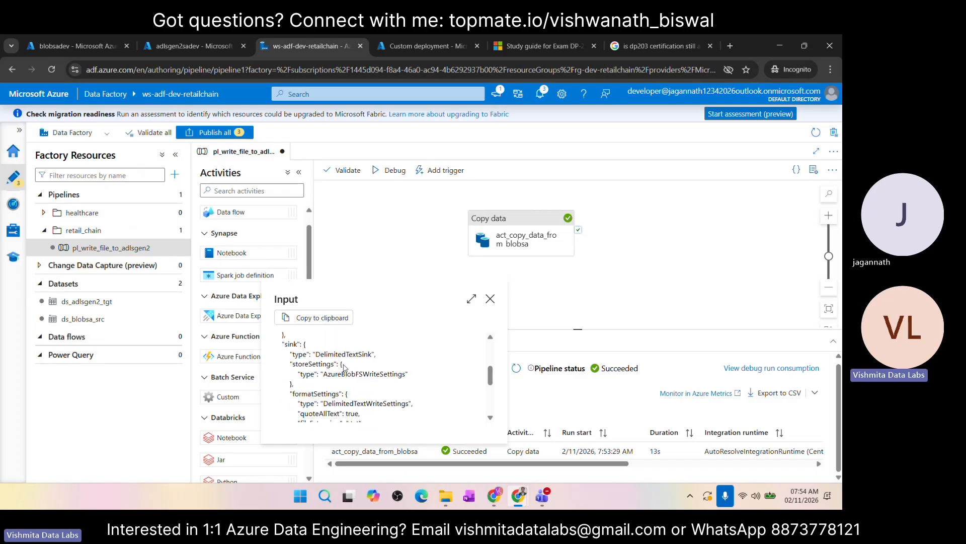
pyautogui.scroll(-4, 347, 368)
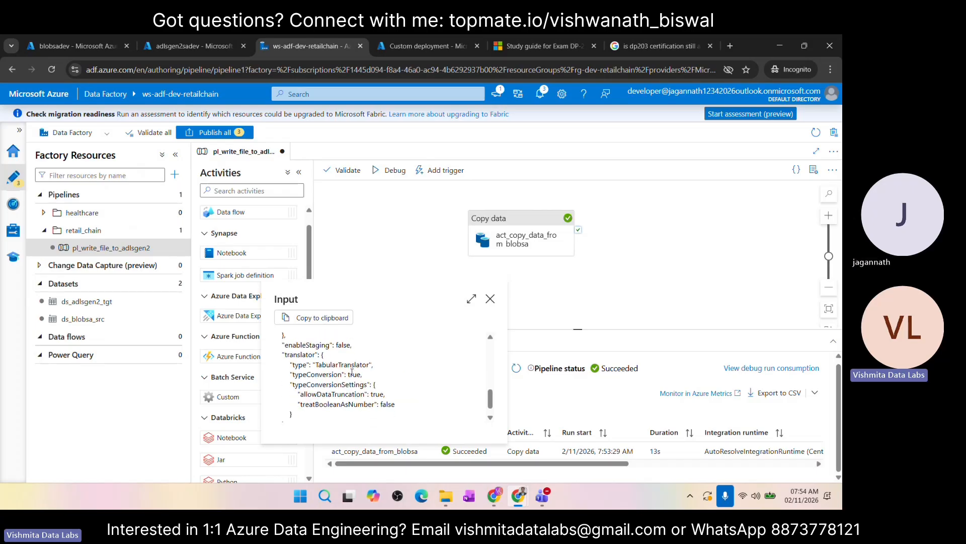
pyautogui.scroll(-1, 336, 355)
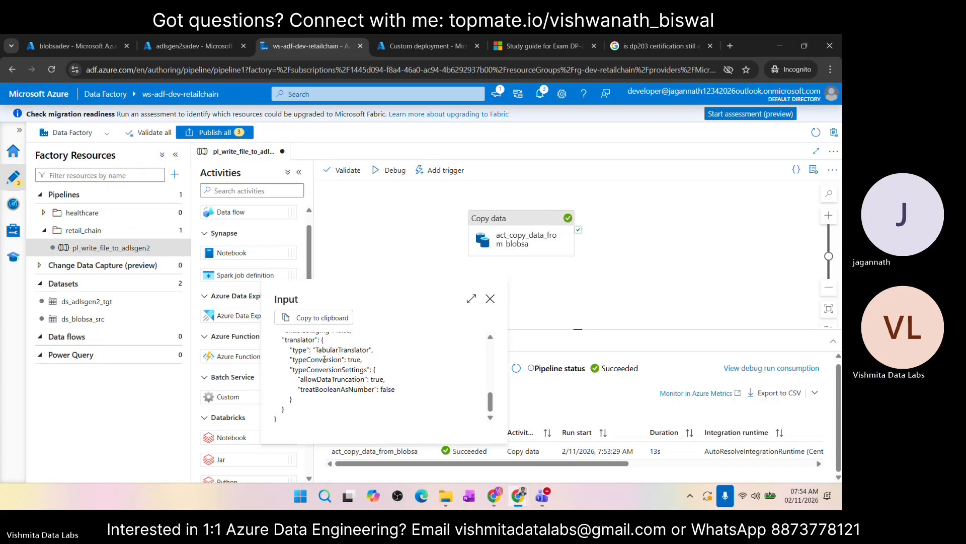
pyautogui.click(490, 300)
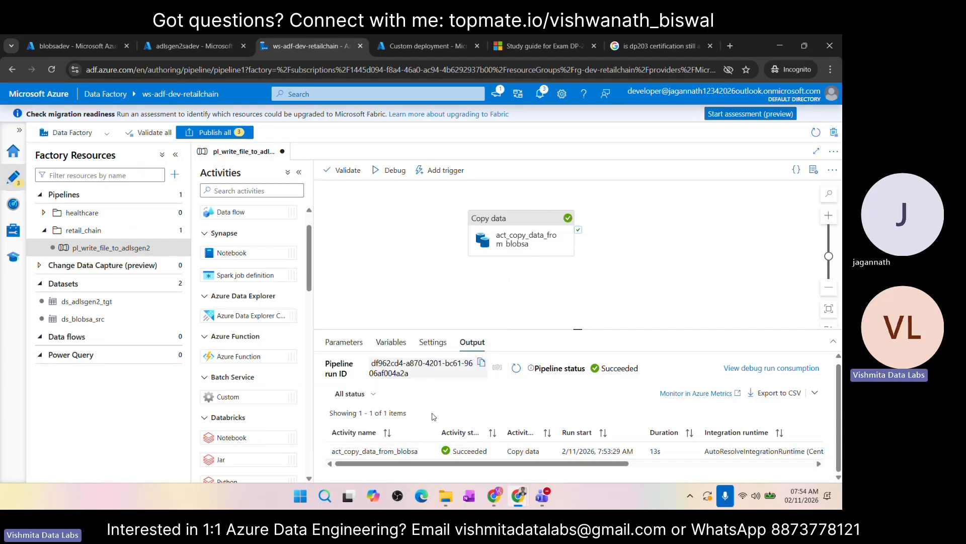
# Step: Read through the output JSON of the act_copy_data_from_blobsa run, covering data read and written, billing and execution details
pyautogui.click(406, 451)
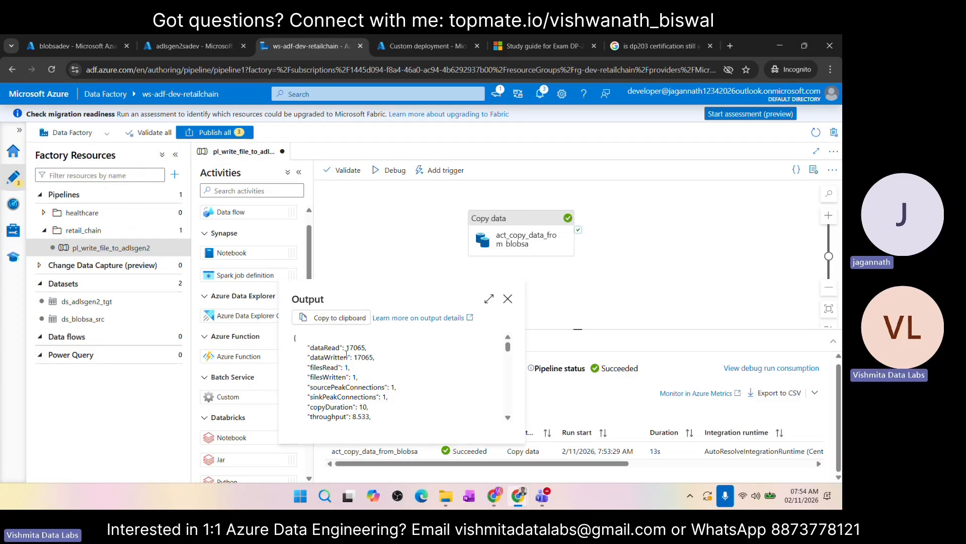
pyautogui.scroll(-3, 359, 375)
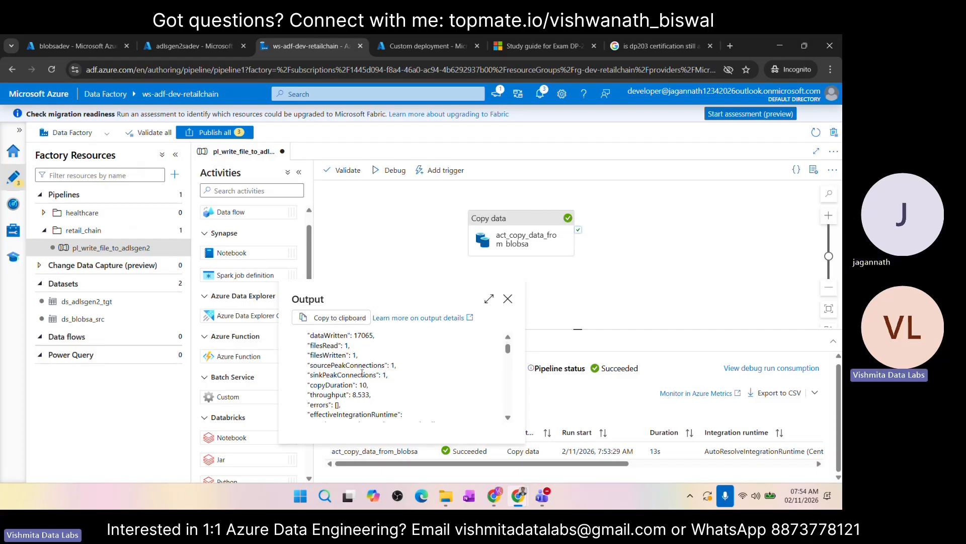
pyautogui.scroll(-3, 347, 357)
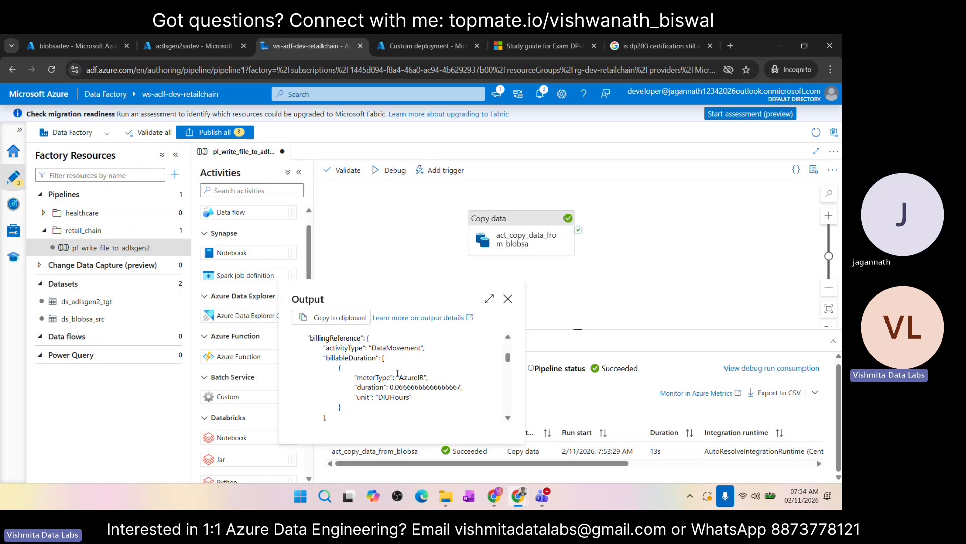
pyautogui.scroll(-3, 398, 373)
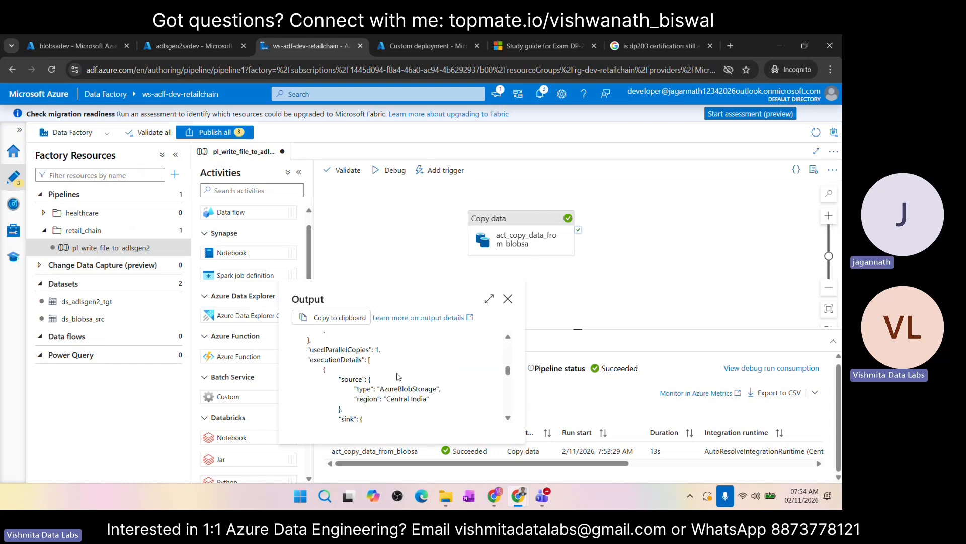
pyautogui.scroll(-4, 398, 376)
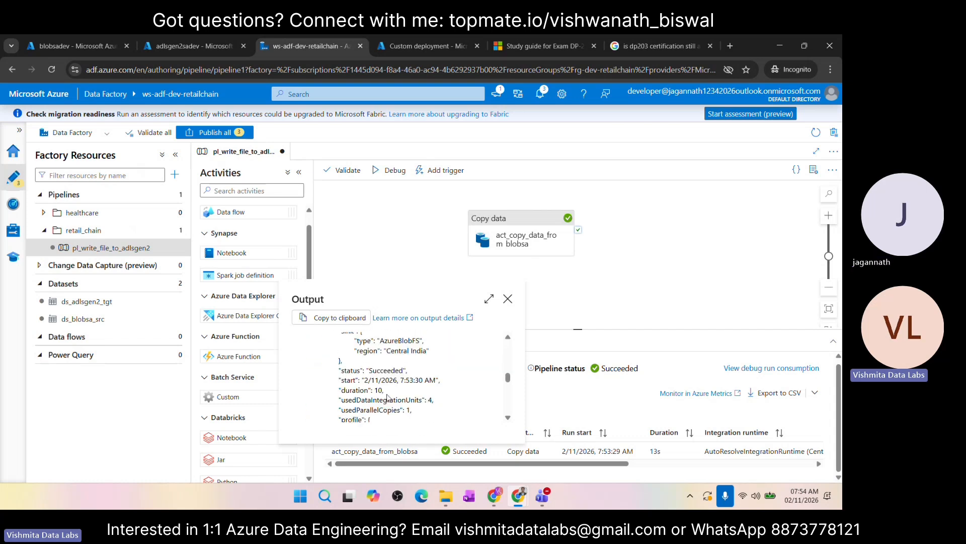
pyautogui.scroll(-3, 405, 371)
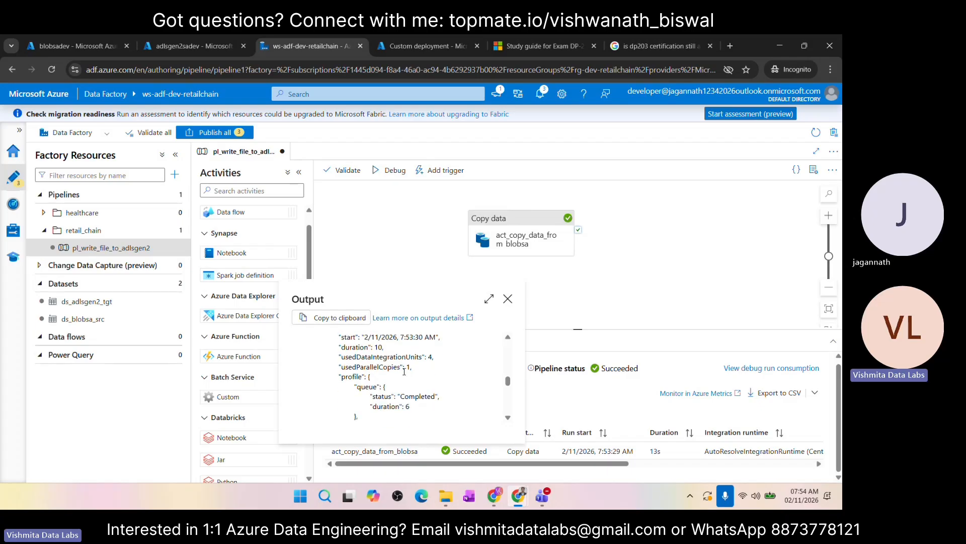
pyautogui.scroll(-5, 402, 380)
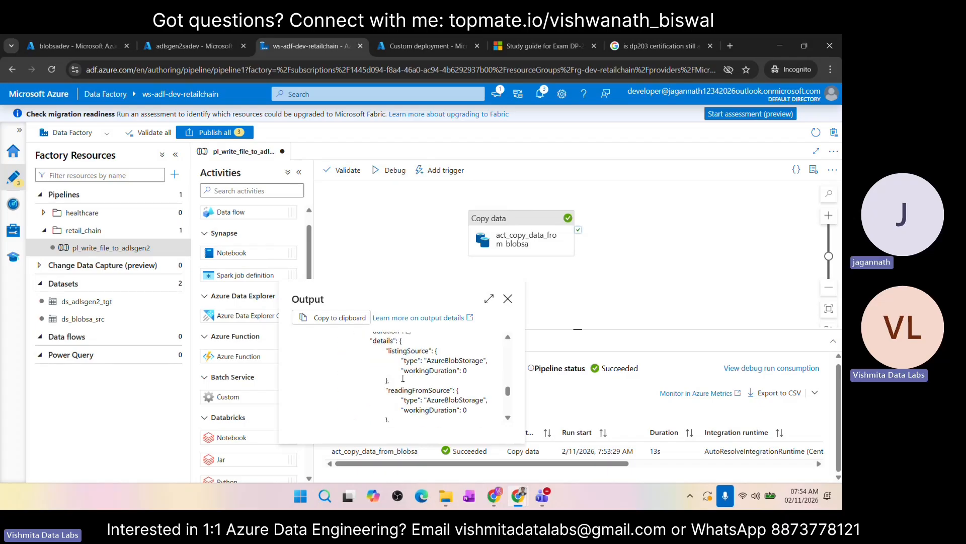
pyautogui.scroll(-2, 403, 381)
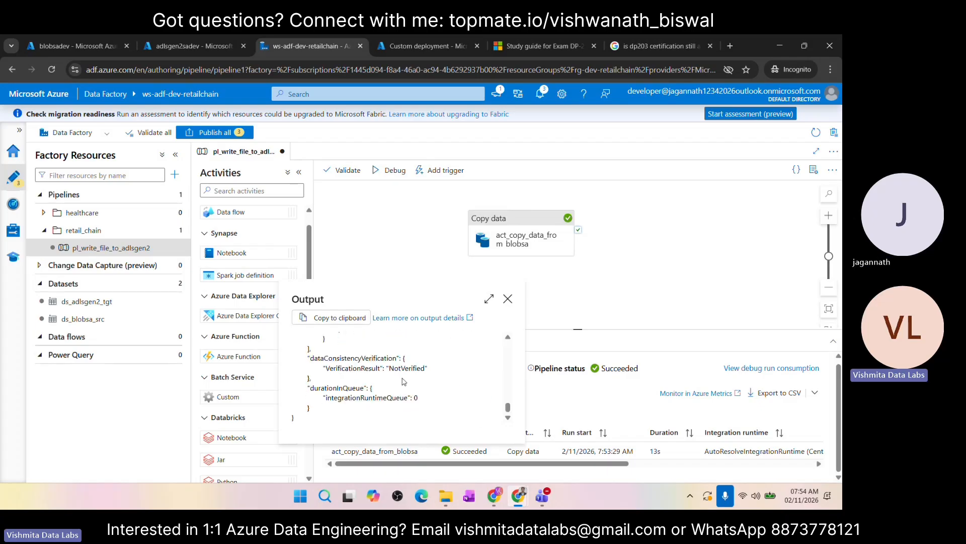
pyautogui.click(507, 300)
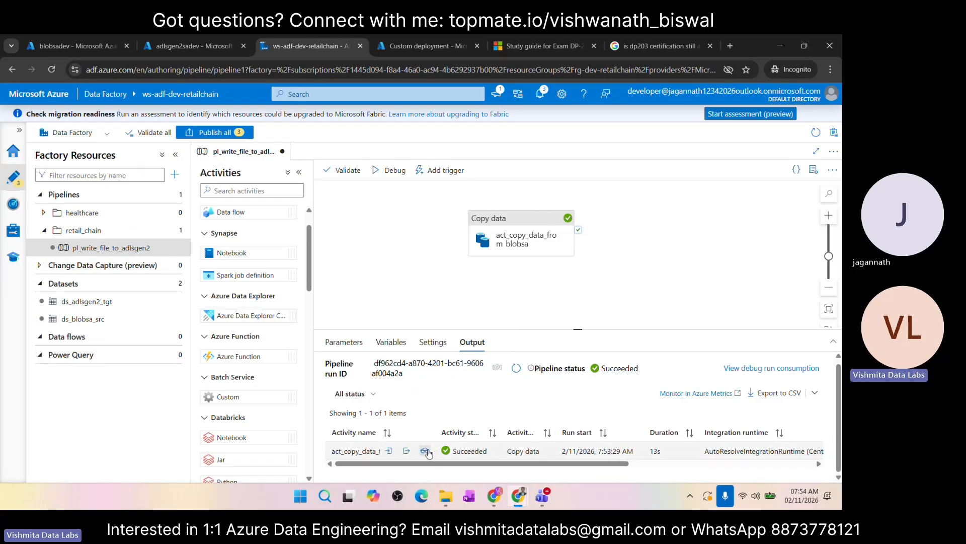
# Step: Review the copy activity's run details, comparing the data and files read from Blob Storage with those written to Data Lake Storage Gen2
pyautogui.click(425, 451)
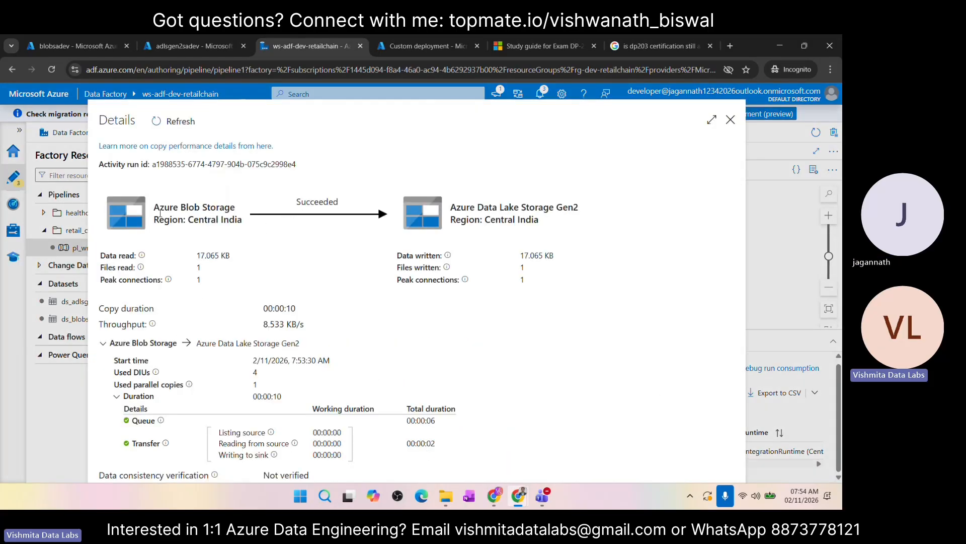
pyautogui.moveTo(155, 208); pyautogui.dragTo(236, 208)
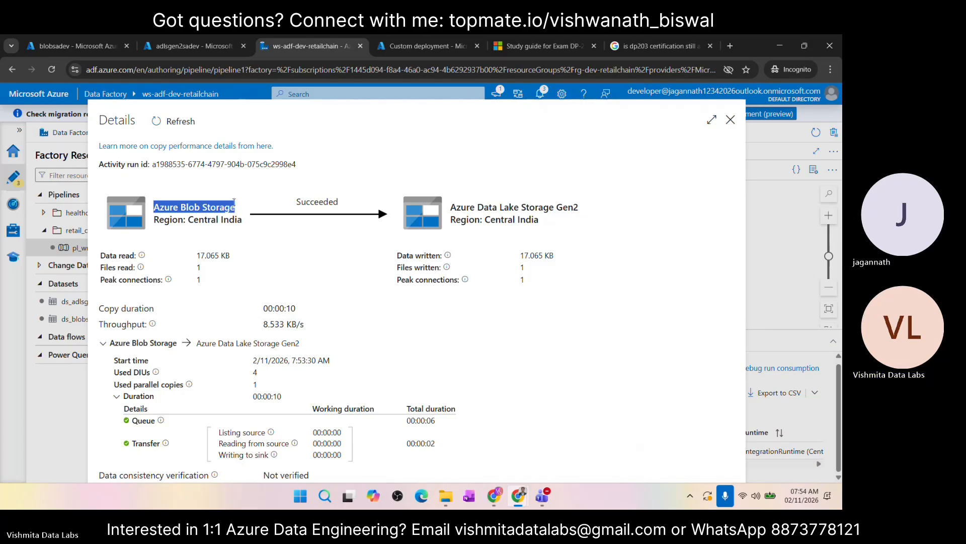
pyautogui.moveTo(451, 207); pyautogui.dragTo(589, 203)
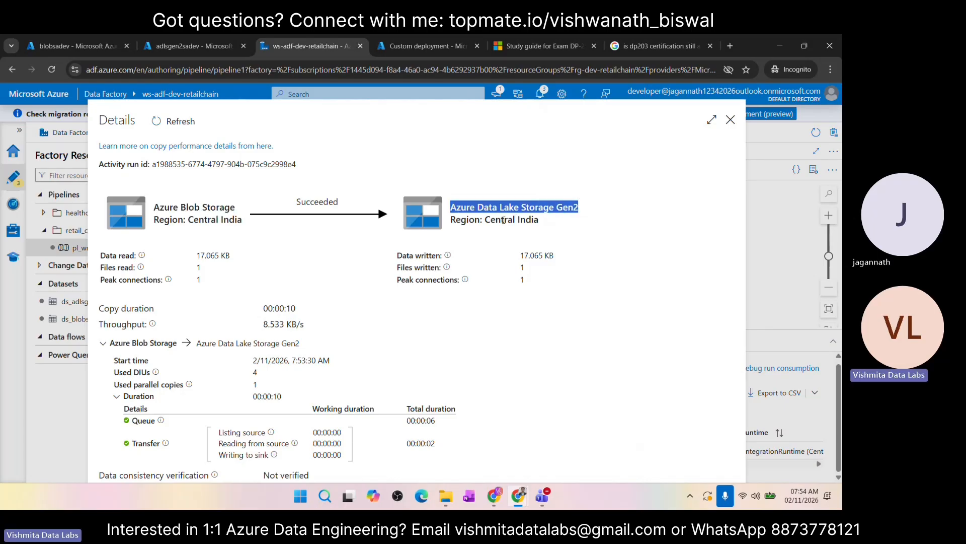
pyautogui.moveTo(197, 256); pyautogui.dragTo(288, 235)
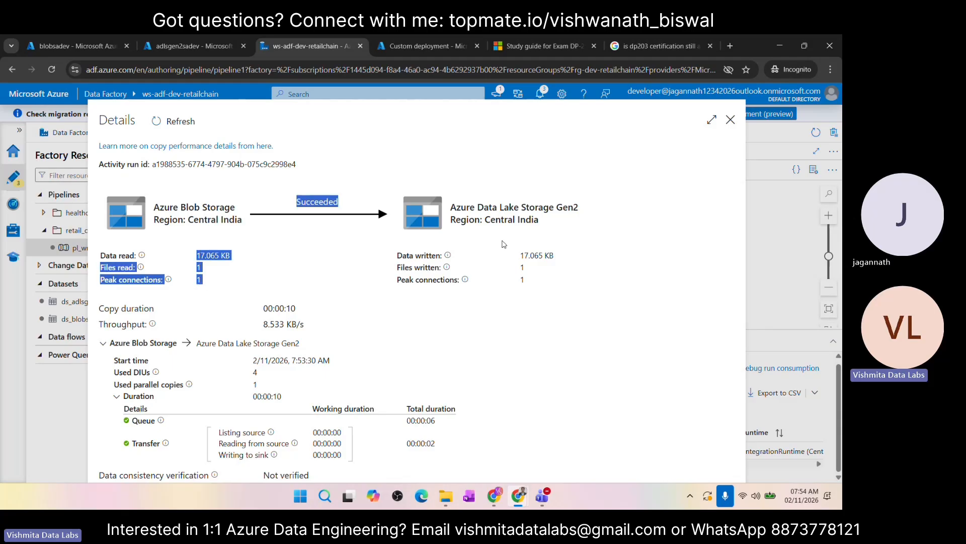
pyautogui.click(520, 255)
pyautogui.moveTo(520, 255); pyautogui.dragTo(524, 281)
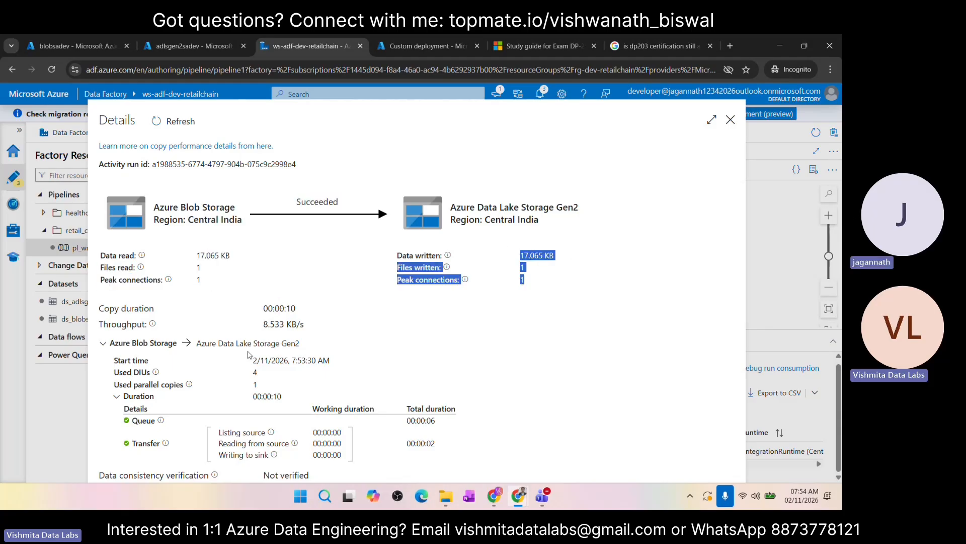
pyautogui.click(730, 120)
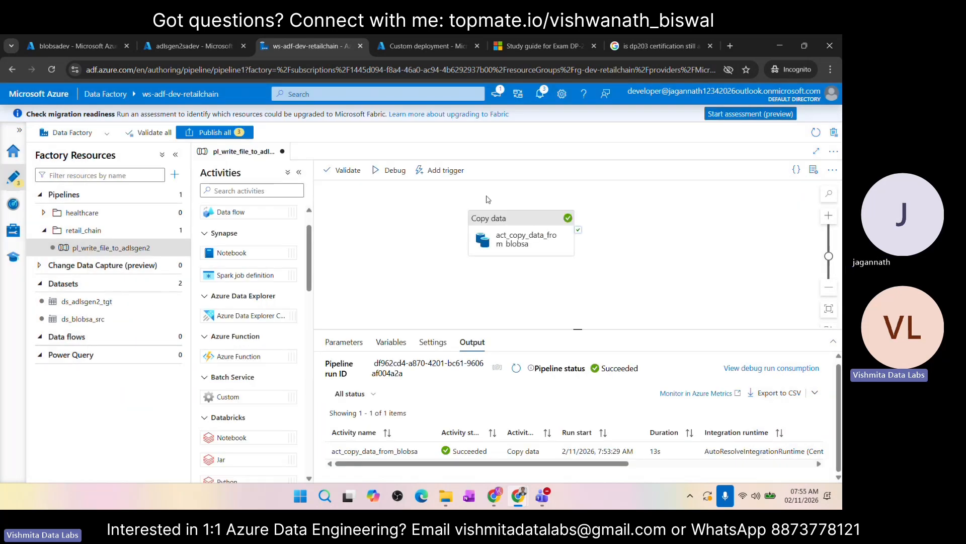
# Step: Refresh the processed-data container in adlsgen2sadev's storage browser and preview the contents of abc.csv as a table
pyautogui.click(170, 49)
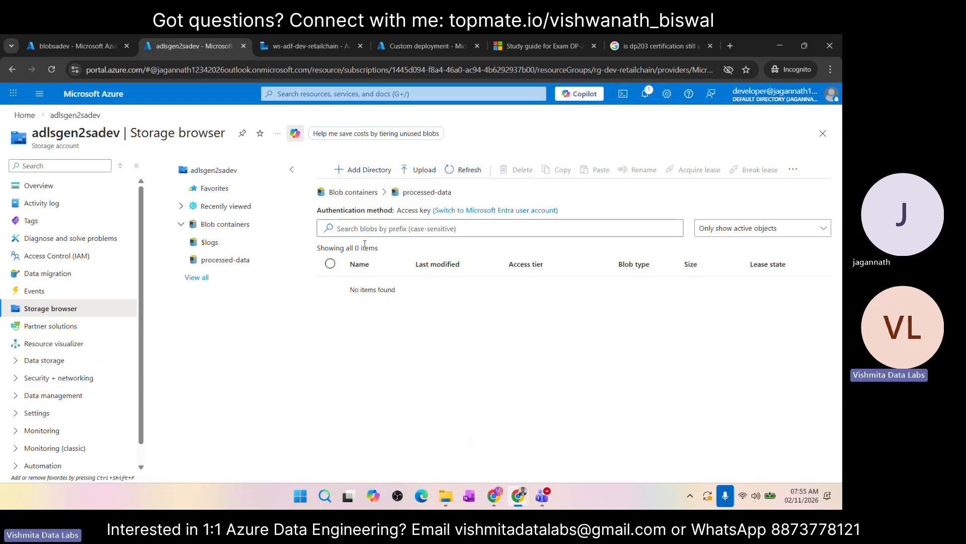
pyautogui.click(451, 171)
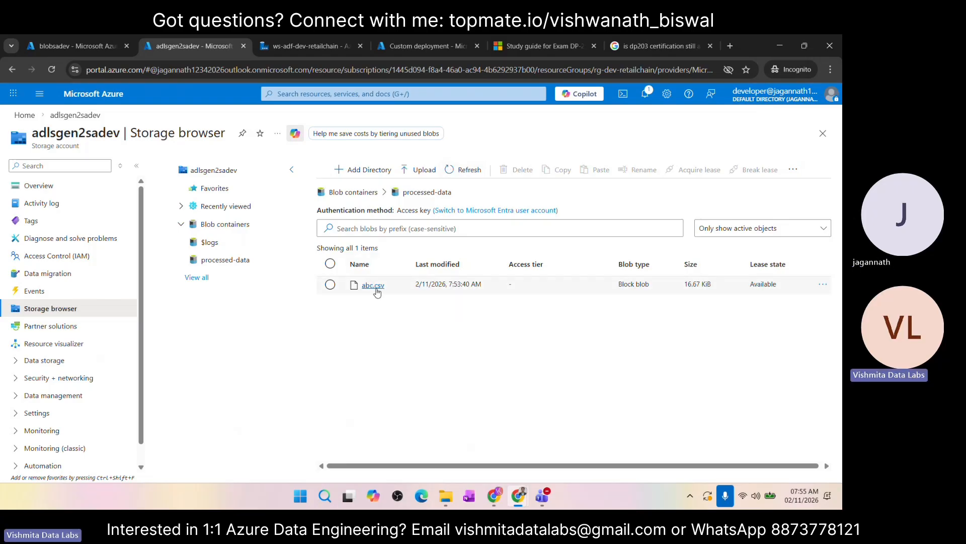
pyautogui.click(824, 283)
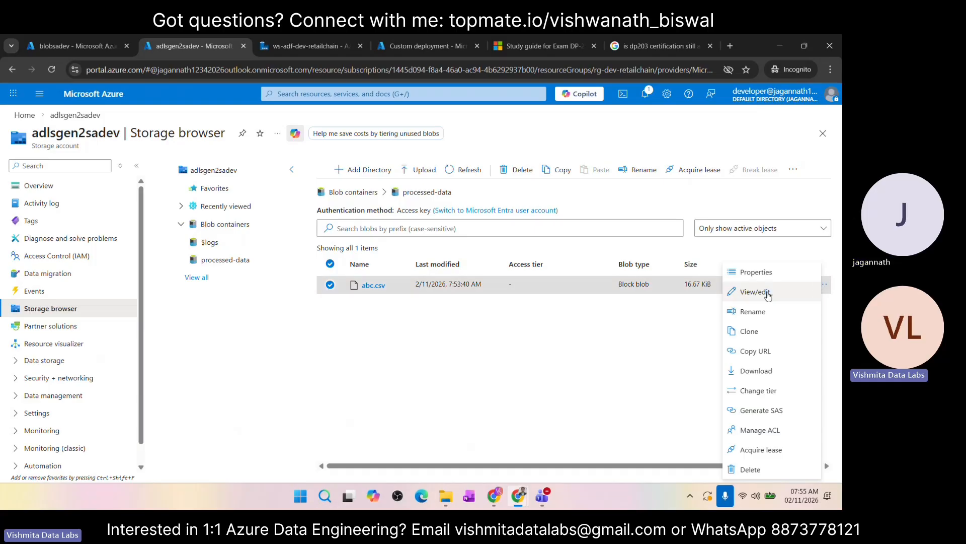
pyautogui.click(754, 299)
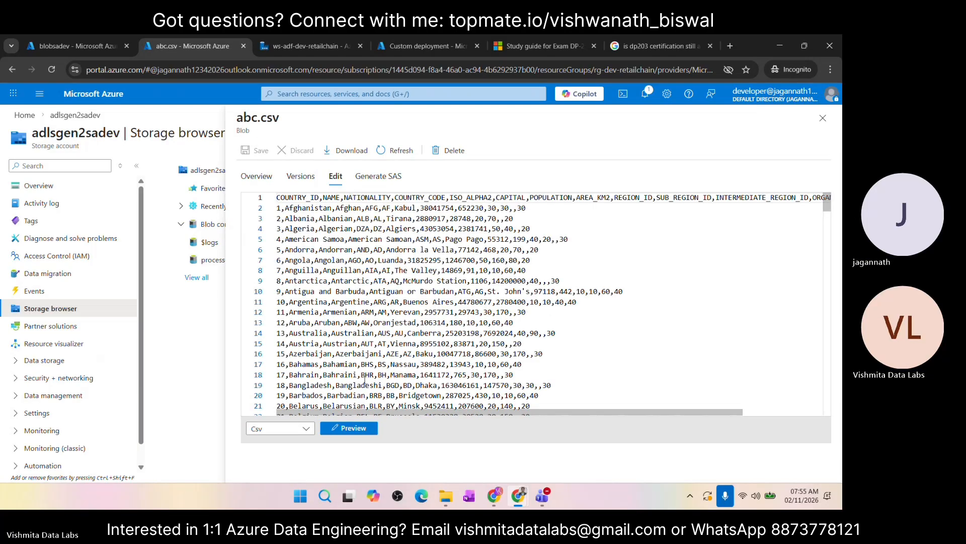
pyautogui.click(349, 428)
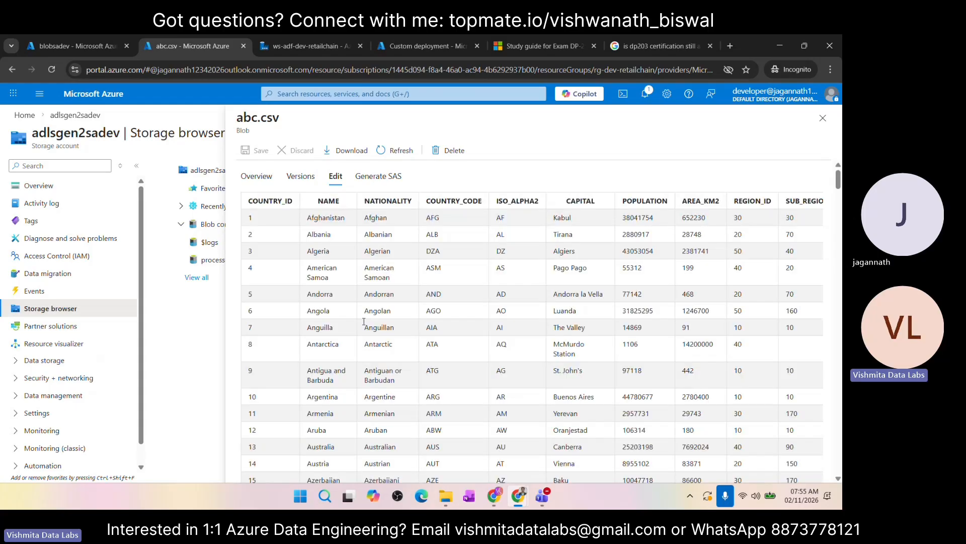
pyautogui.scroll(-10, 512, 313)
pyautogui.scroll(8, 512, 313)
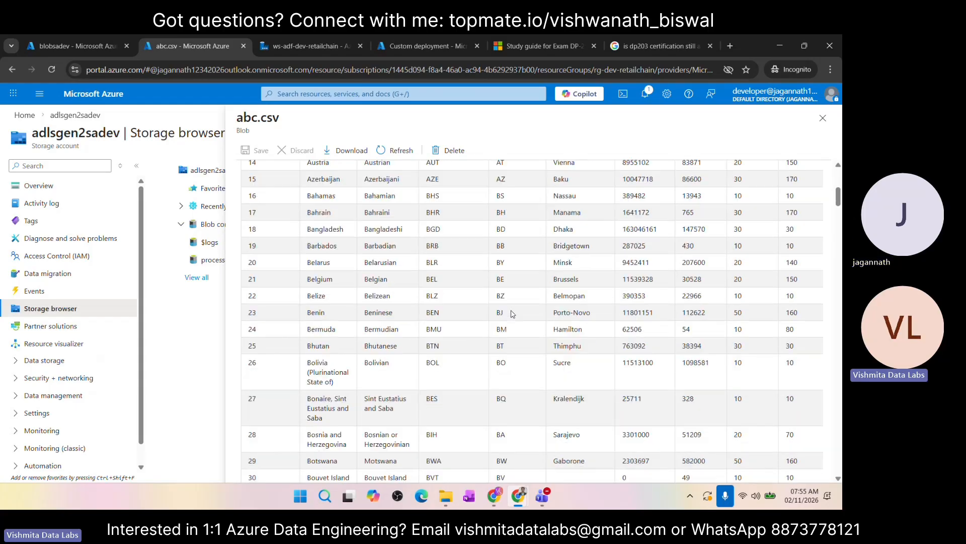
pyautogui.click(823, 121)
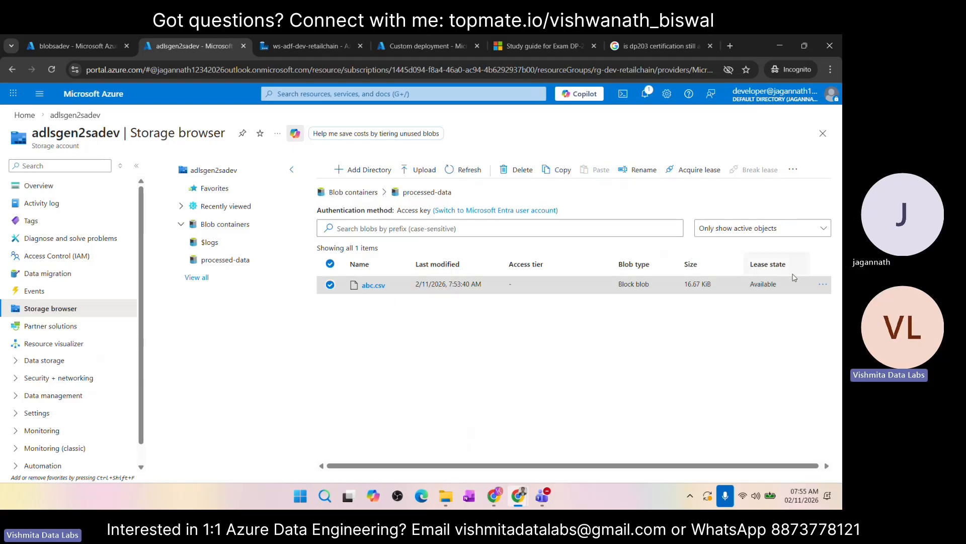
# Step: Compare the source file in blobsadev's raw-files container with abc.csv in adlsgen2sadev, and look over the adlsgen2sadev account's overview and storage browser
pyautogui.click(823, 284)
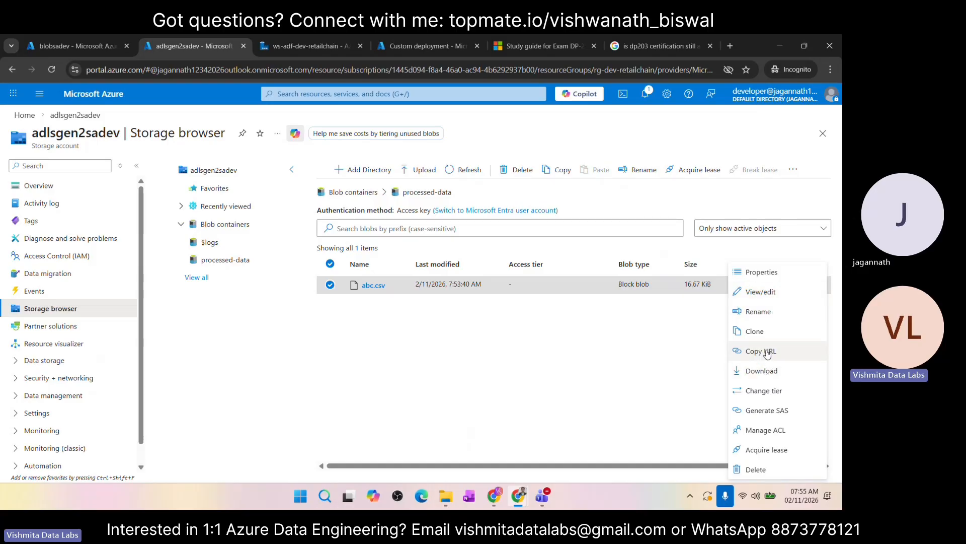
pyautogui.click(662, 423)
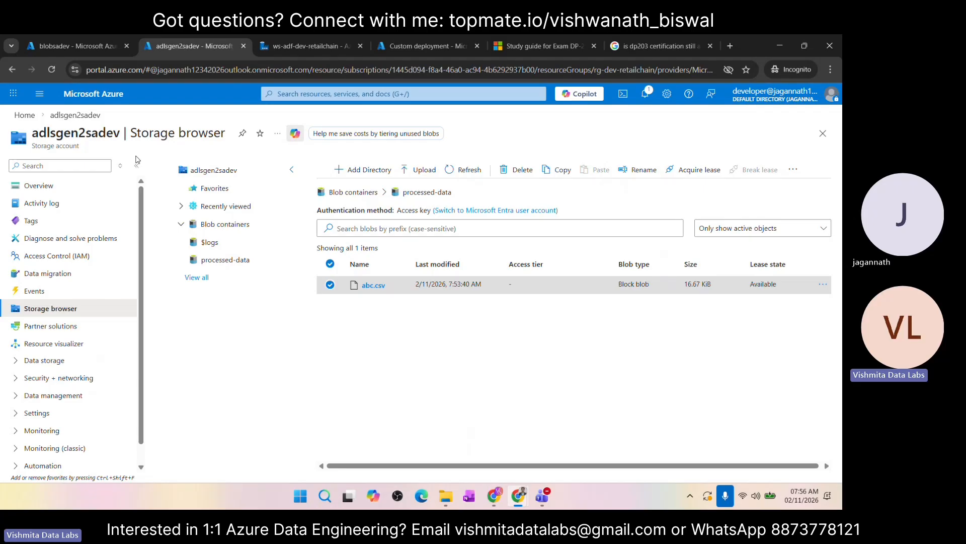
pyautogui.click(87, 50)
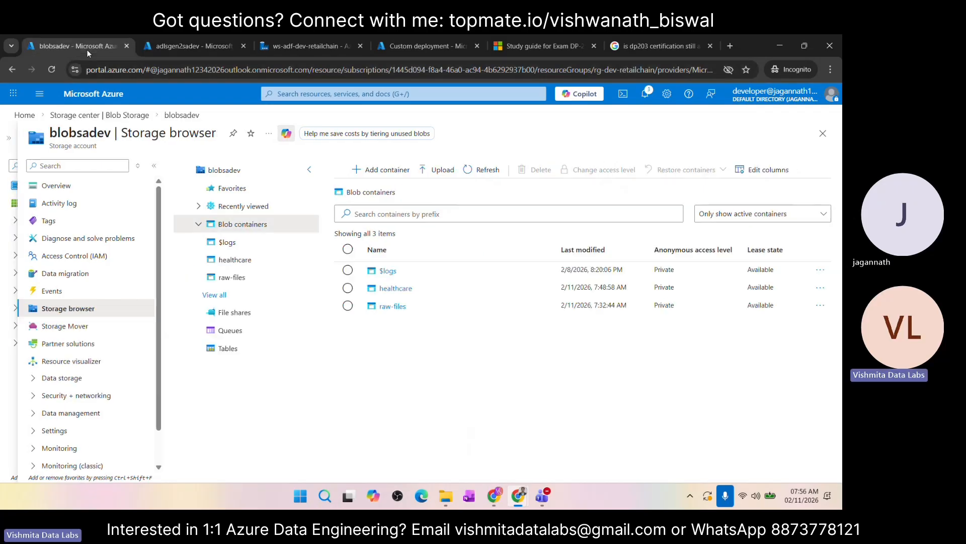
pyautogui.click(395, 310)
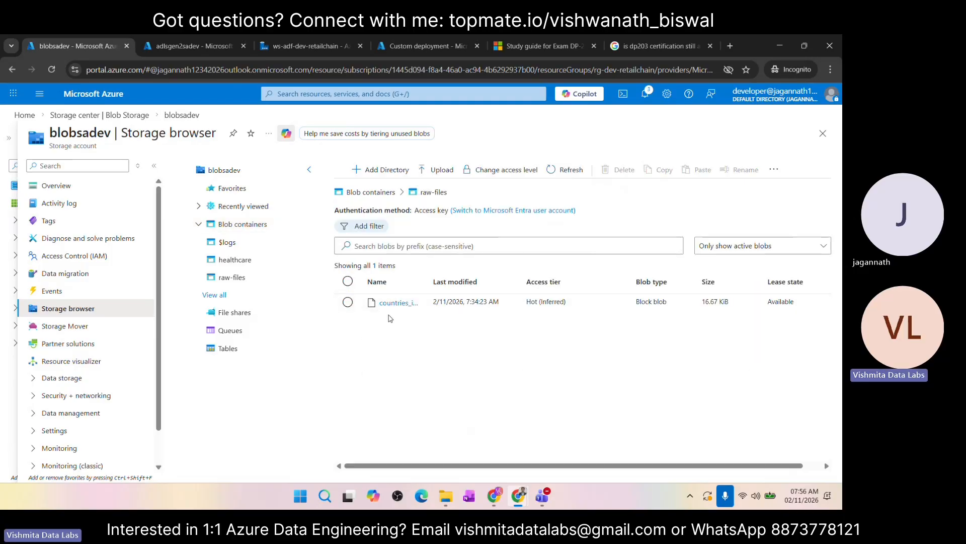
pyautogui.click(193, 44)
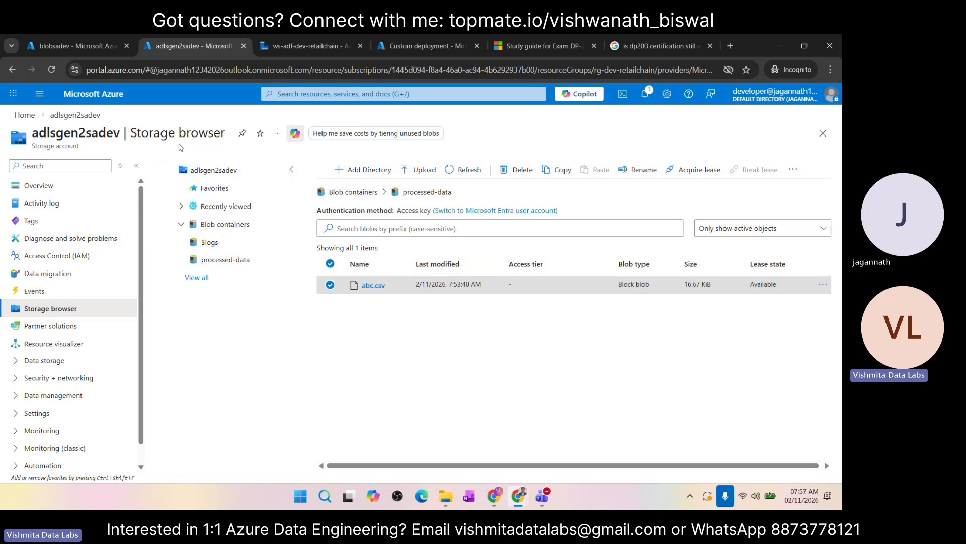
pyautogui.click(48, 191)
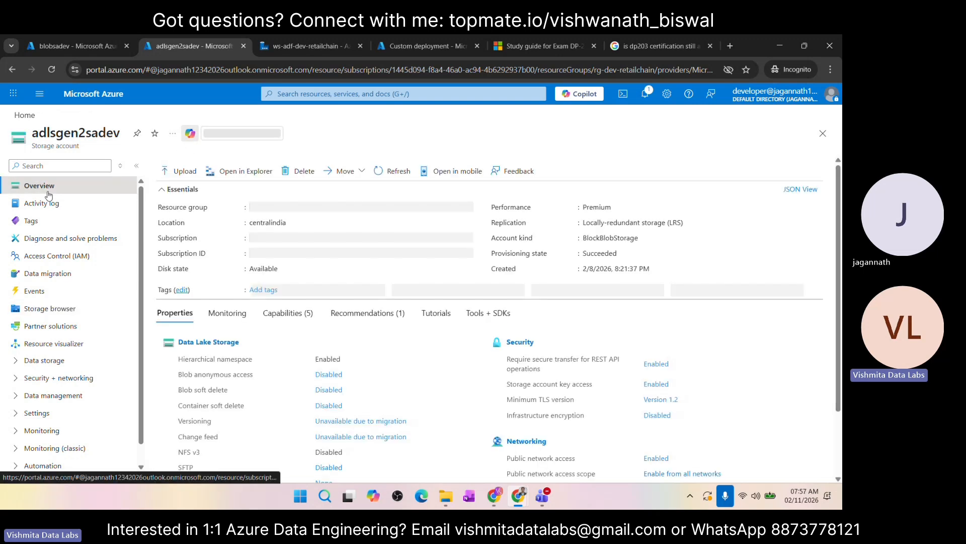
pyautogui.click(68, 309)
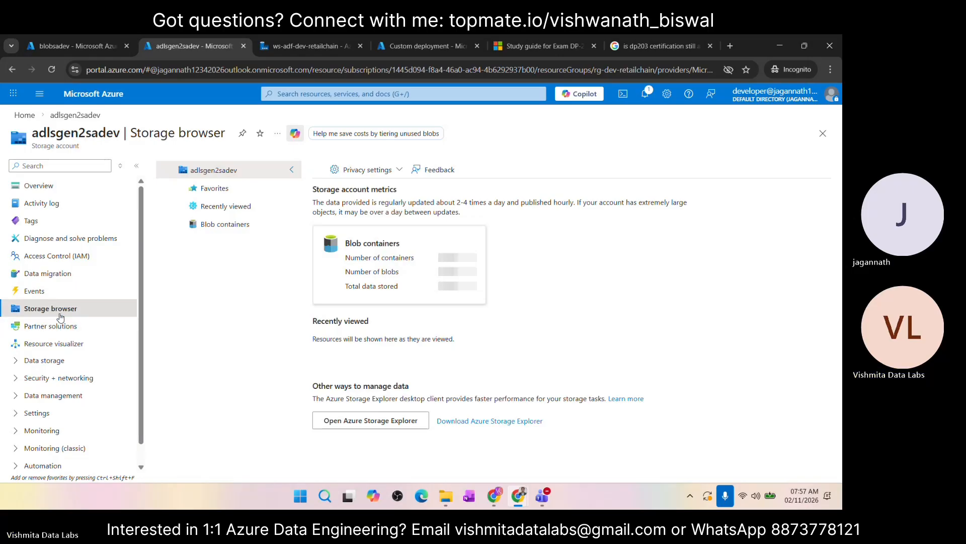
# Step: In the ws-adf-dev-retailchain data factory, publish pipeline pl_write_file_to_adlsgen2 together with datasets ds_blobsa_src and ds_adlsgen2_tgt
pyautogui.click(289, 47)
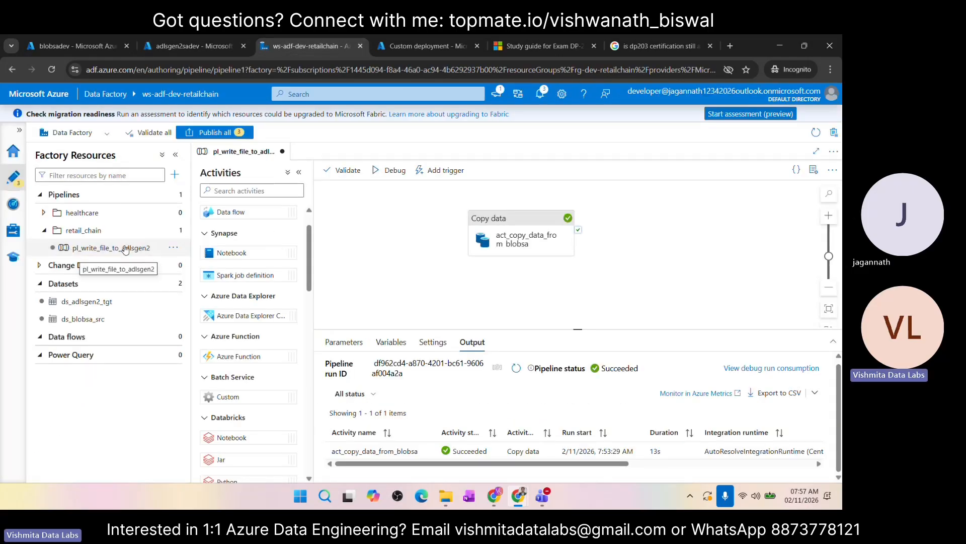
pyautogui.click(207, 133)
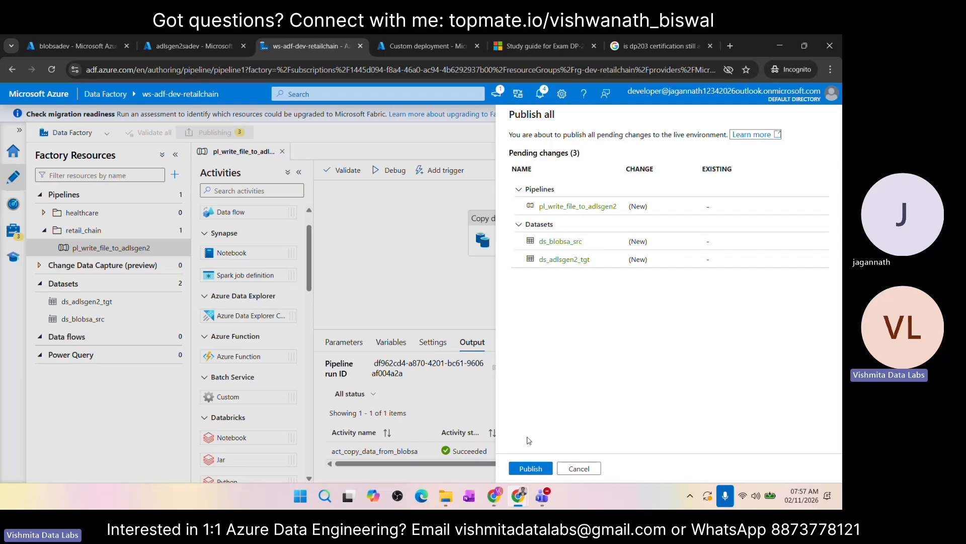
pyautogui.click(578, 468)
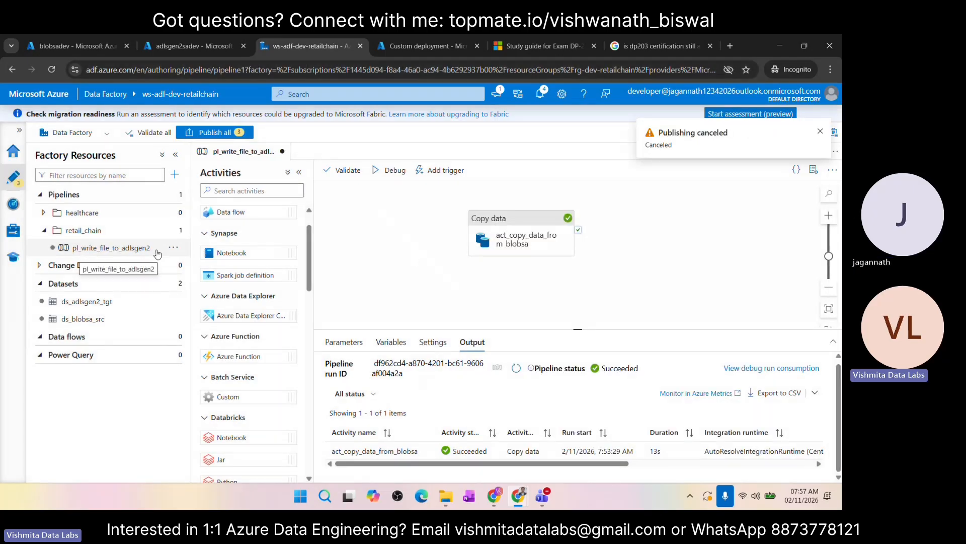
pyautogui.click(206, 133)
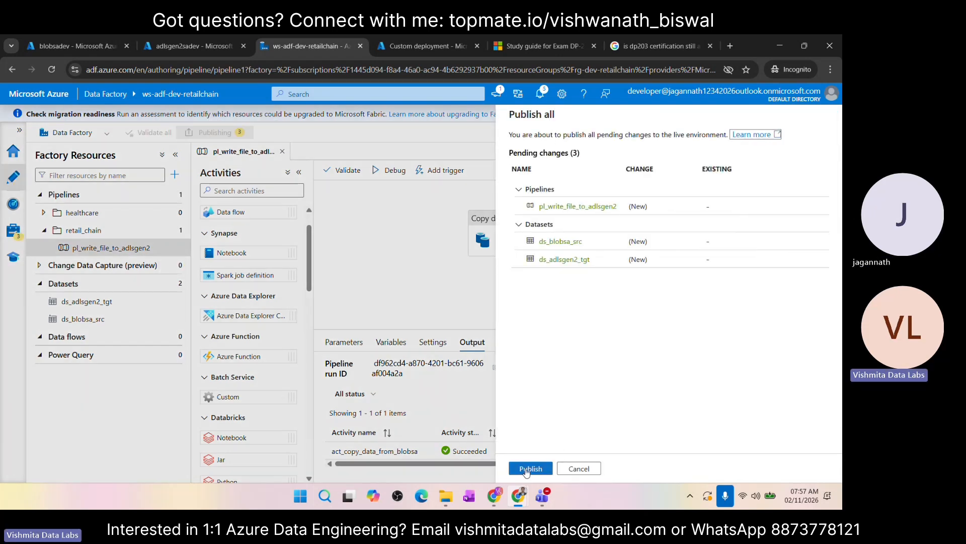
pyautogui.click(525, 469)
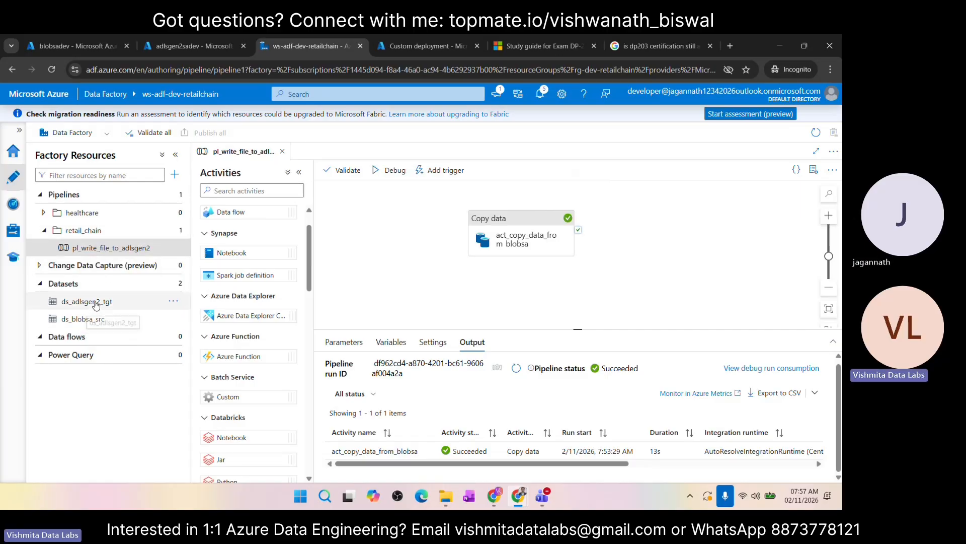
pyautogui.click(99, 246)
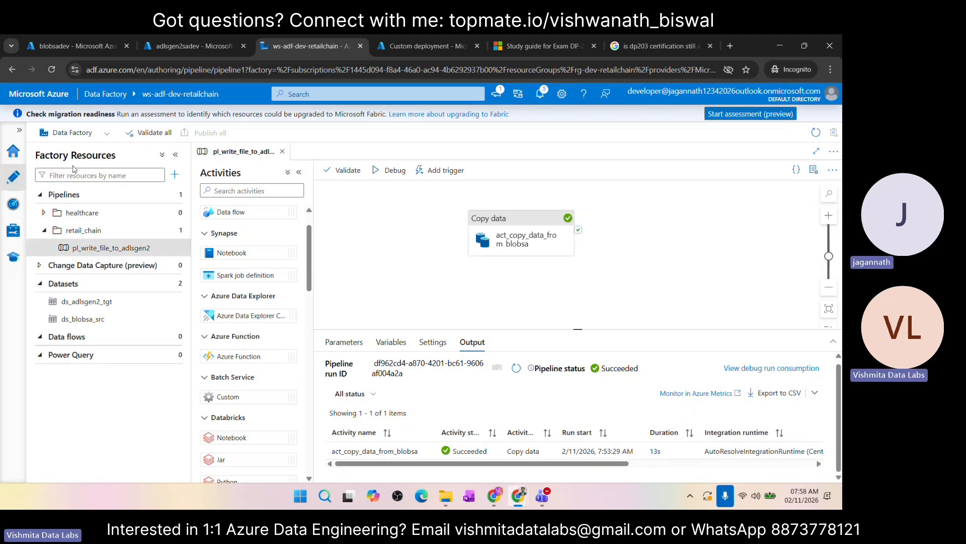